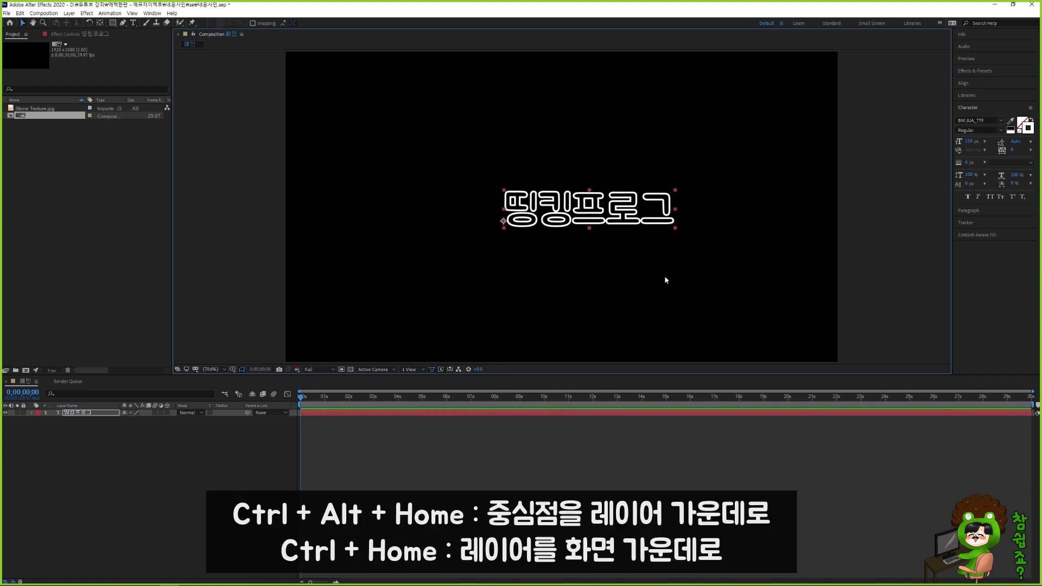
Centre the text layer's anchor point within the layer and centre the layer in the composition
key("ctrl+alt+Home")
key("ctrl+Home")
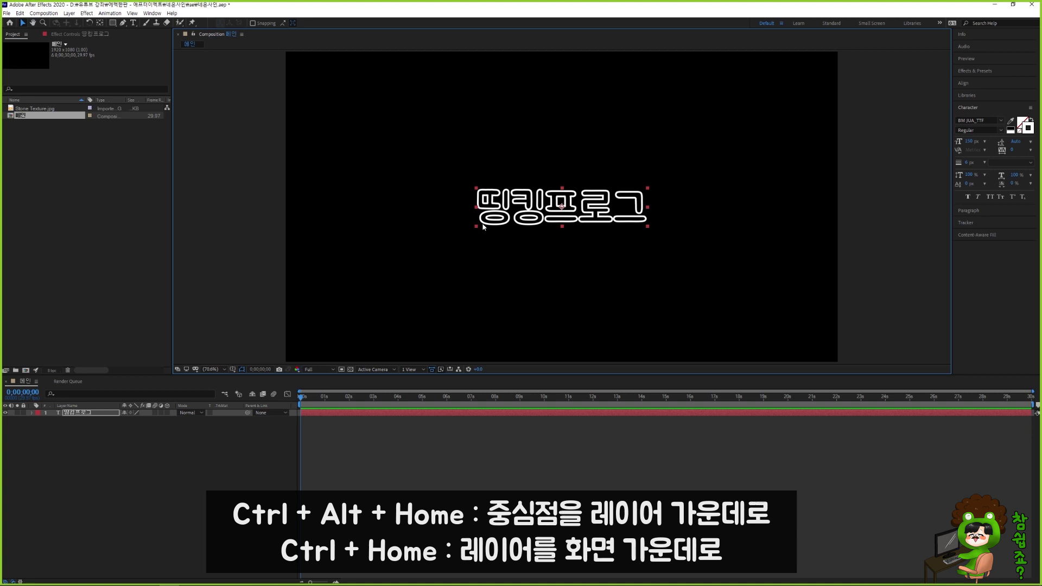
left_click(1021, 124)
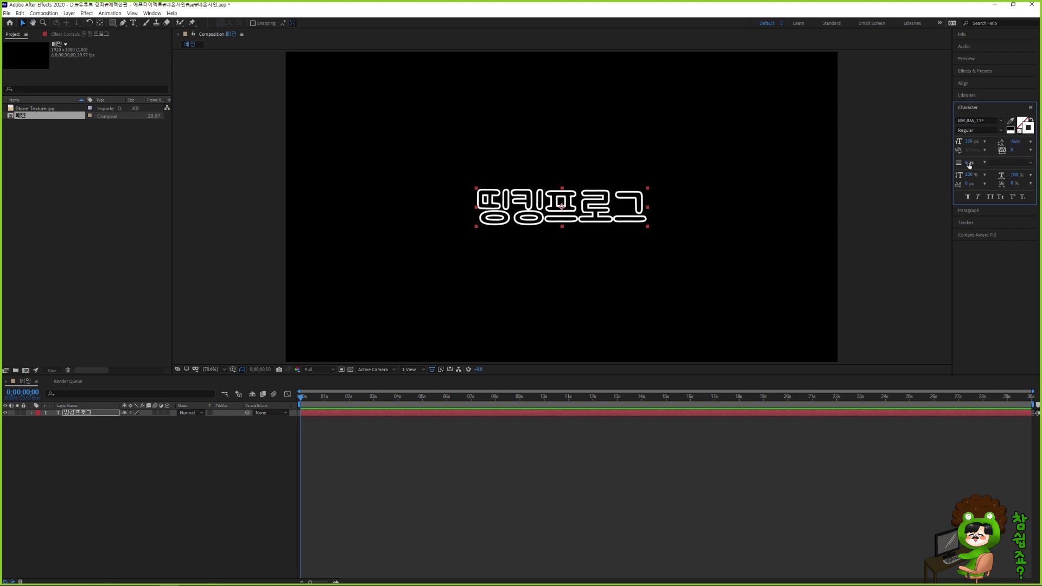
left_click_drag(971, 162, 968, 163)
right_click(105, 415)
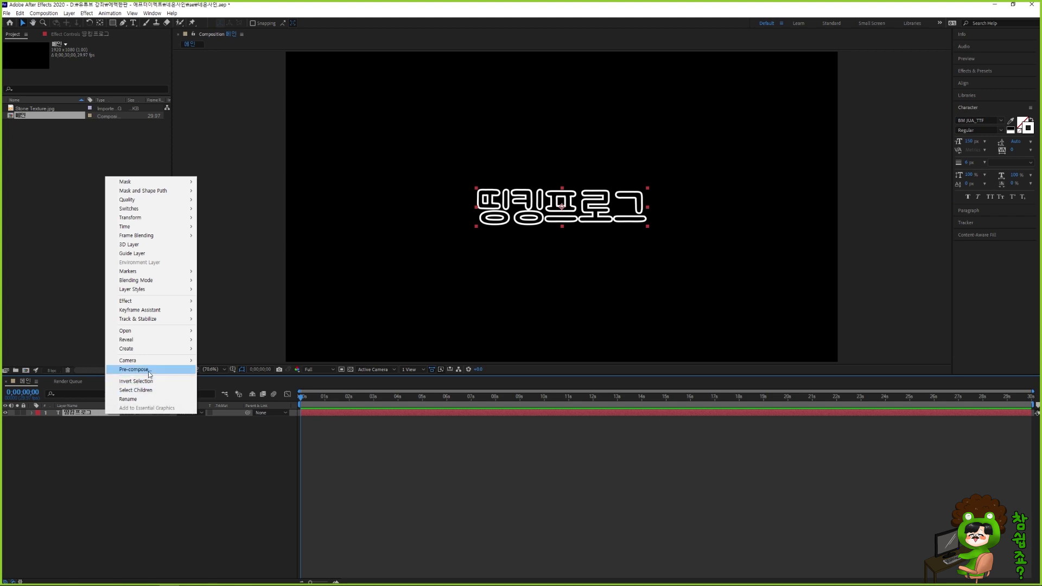
left_click(150, 373)
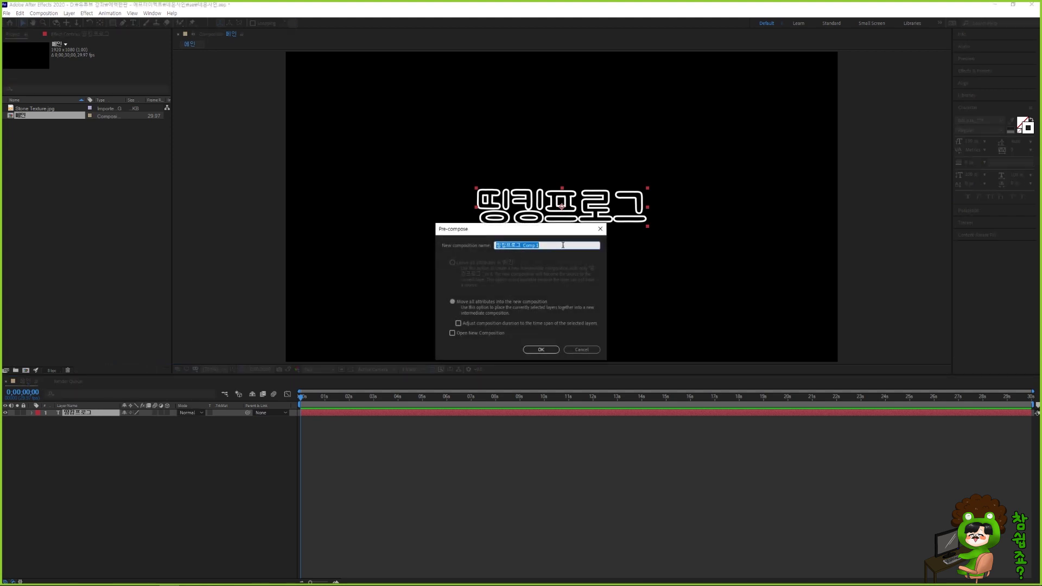
type("텍스트")
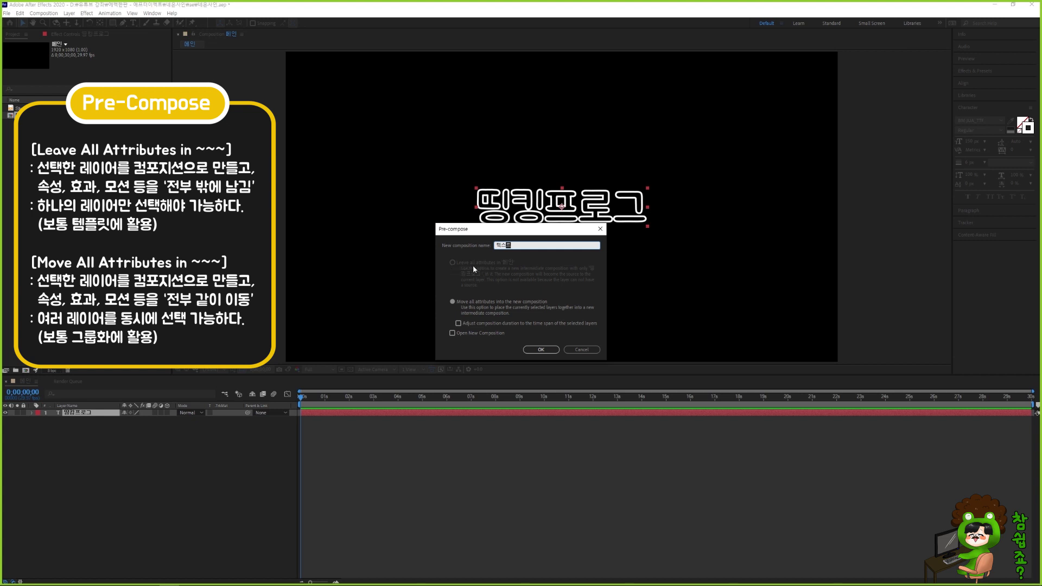
left_click(572, 351)
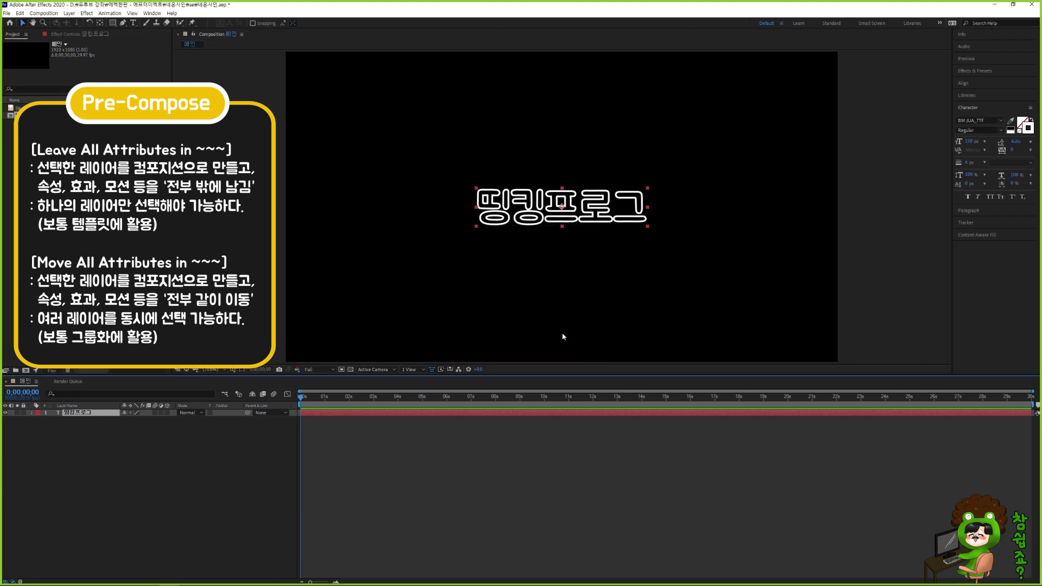
Expand the text layer to view its Text and Transform properties and the available text animators
left_click(32, 413)
left_click(171, 420)
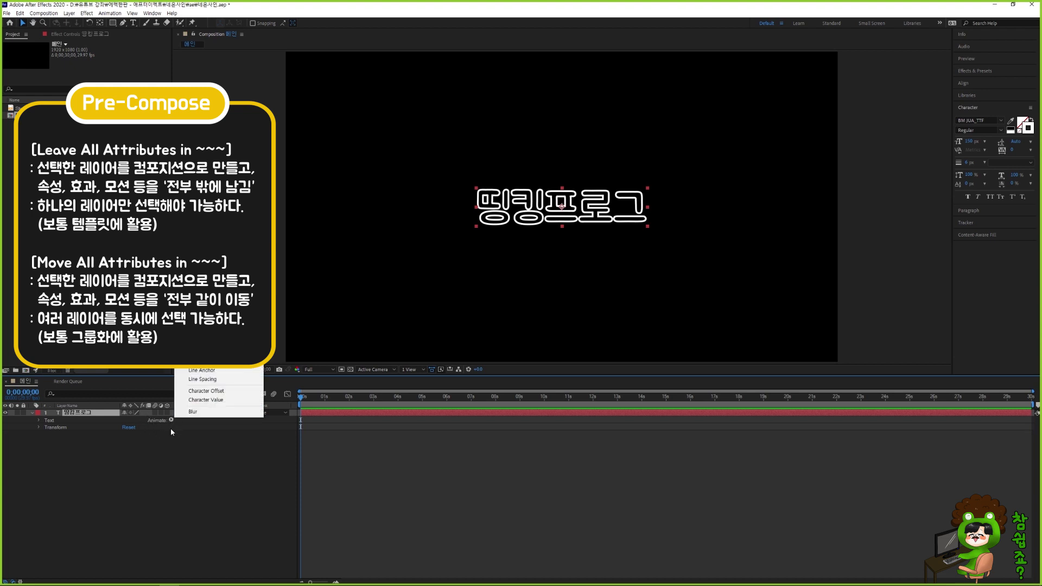
left_click(157, 438)
left_click(154, 438)
left_click(98, 415)
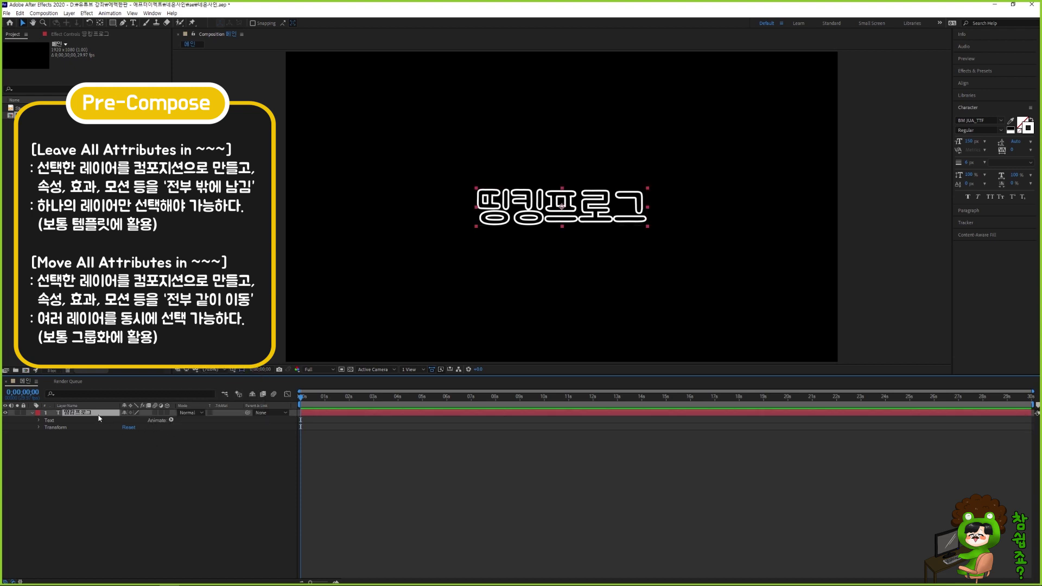
Pre-compose the text layer under its default name, and undo the pre-composition
right_click(99, 415)
left_click(142, 370)
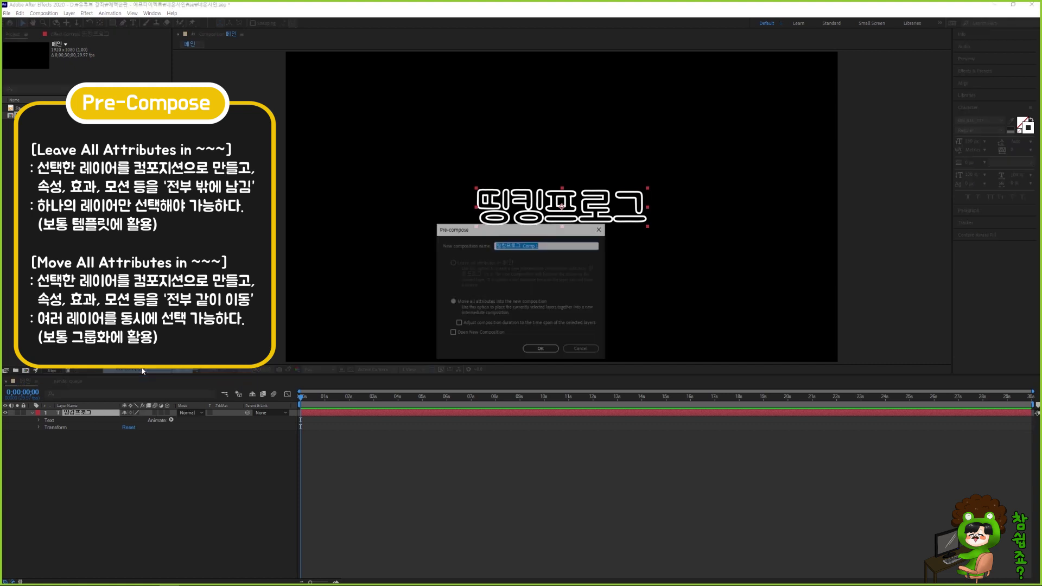
left_click(534, 348)
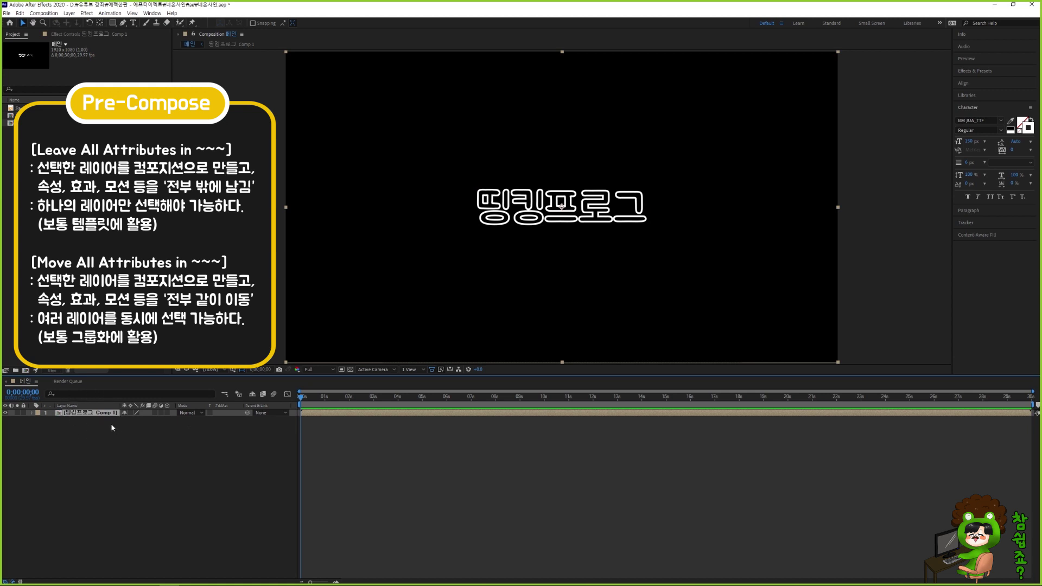
key("ctrl+z")
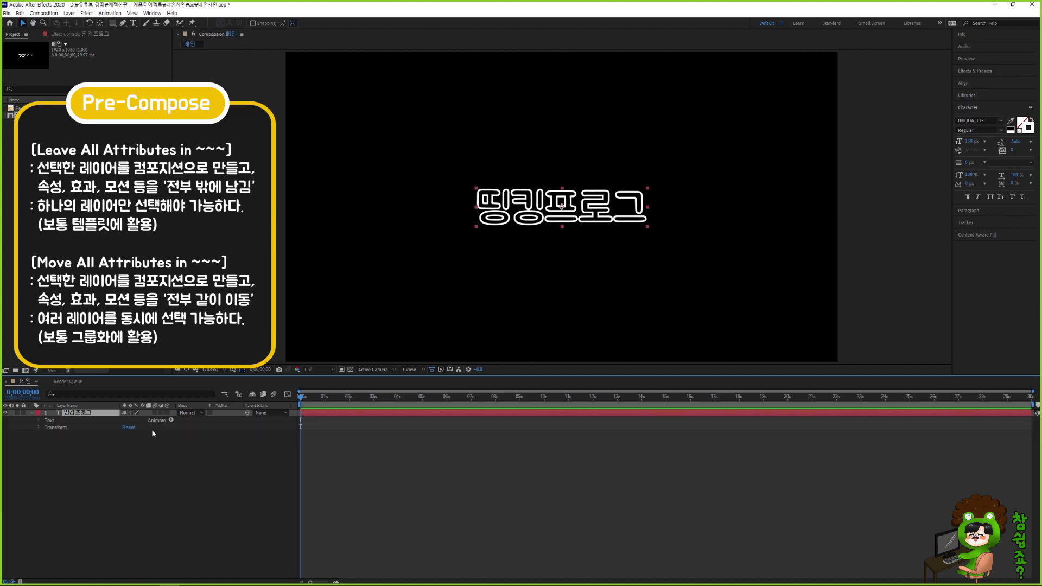
Pre-compose the text layer as "텍스트" with all attributes moved into the new composition
right_click(105, 415)
left_click(133, 369)
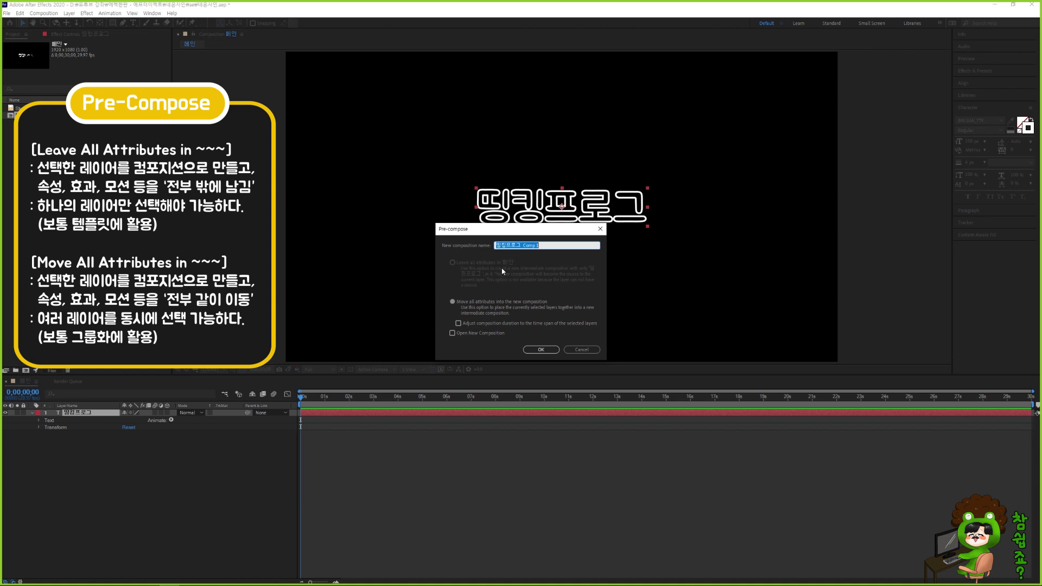
type("ㅌ")
type("스트")
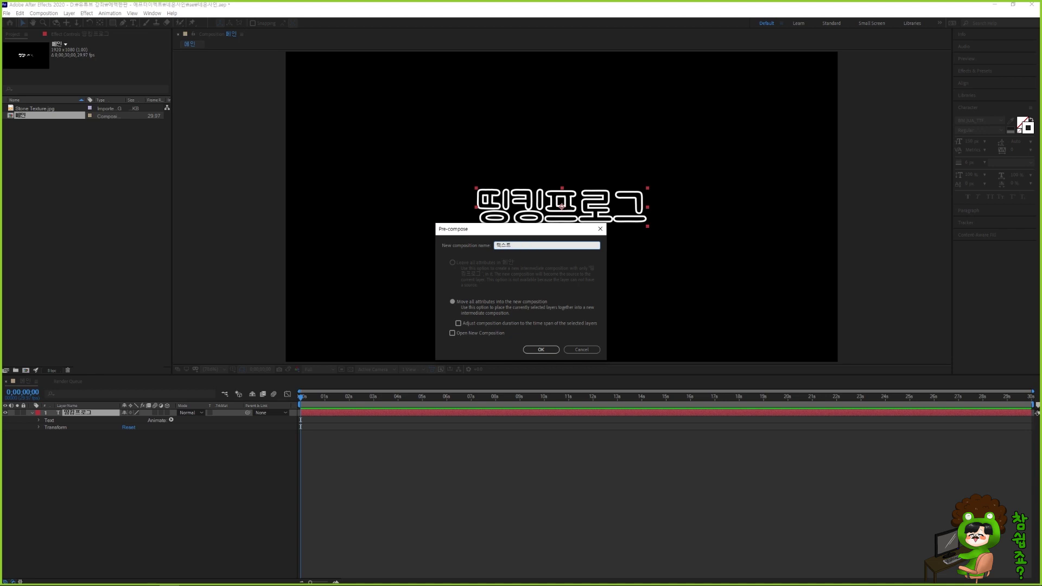
left_click(541, 349)
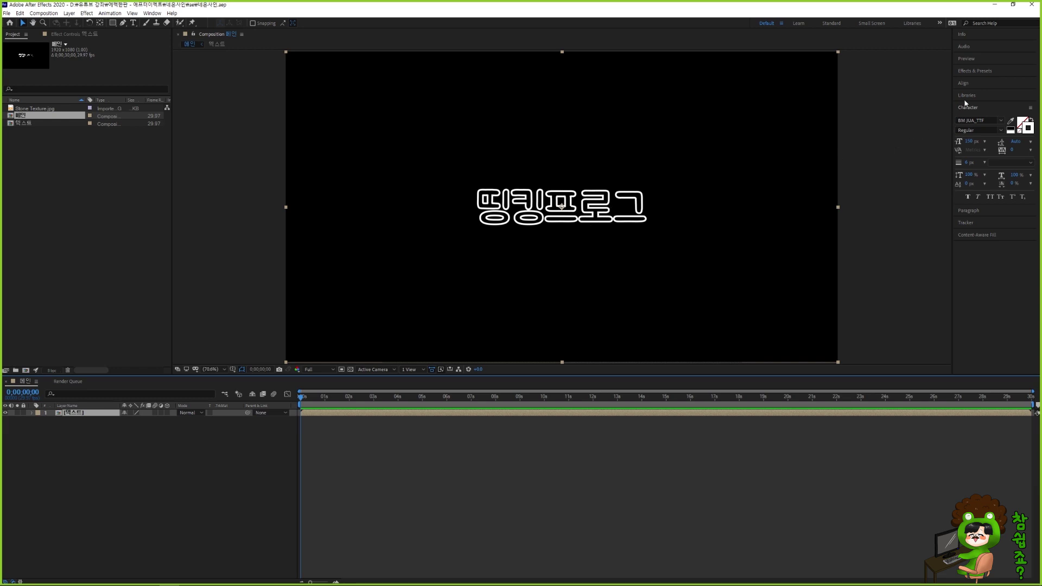
Find the Fill effect and apply it to the 텍스트 composition layer
left_click(974, 71)
left_click(991, 80)
type("fill")
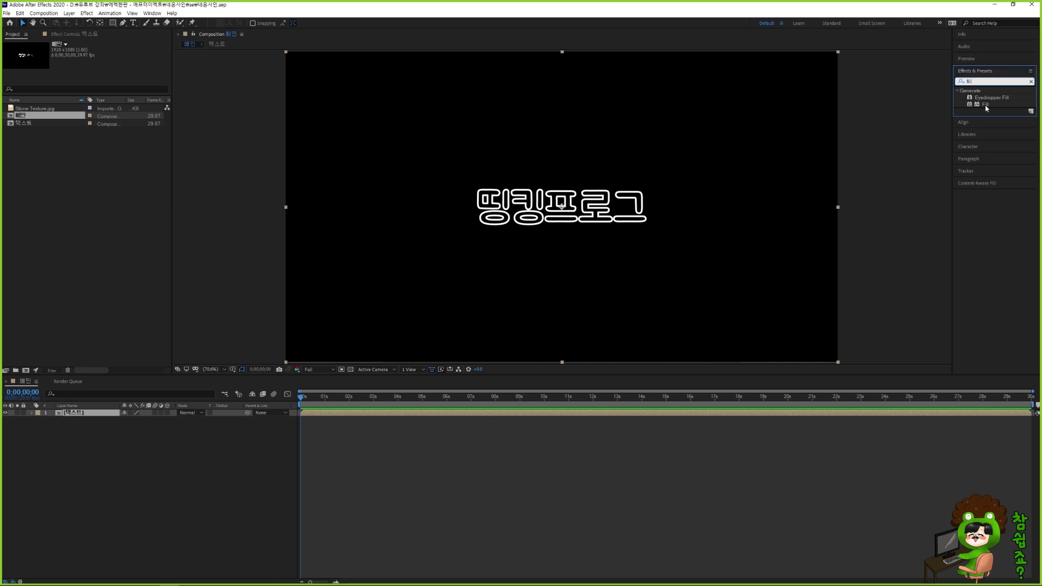
double_click(985, 104)
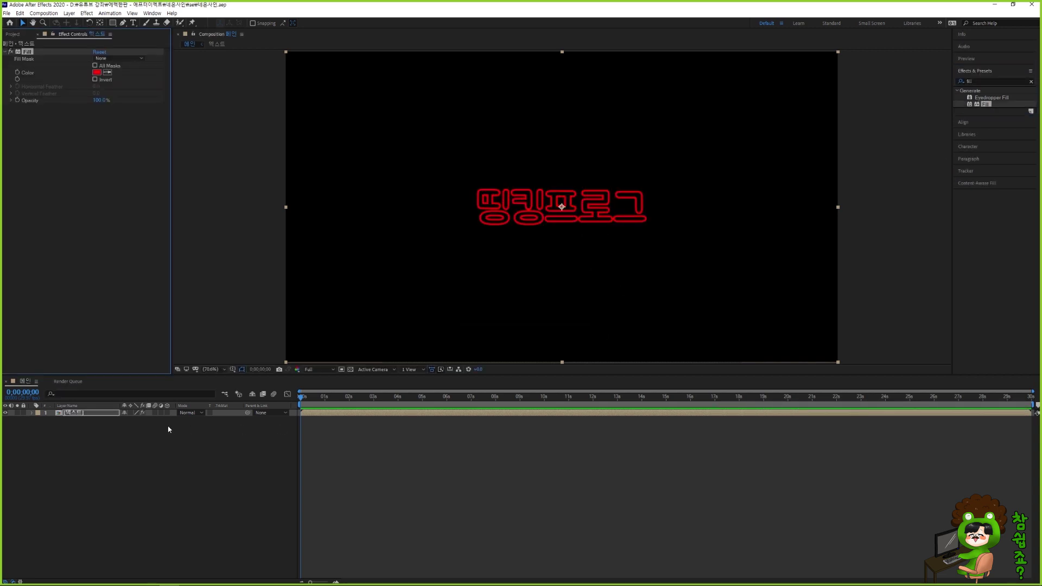
Duplicate the 텍스트 layer four times and spread the copies around the centred text
left_click(88, 414)
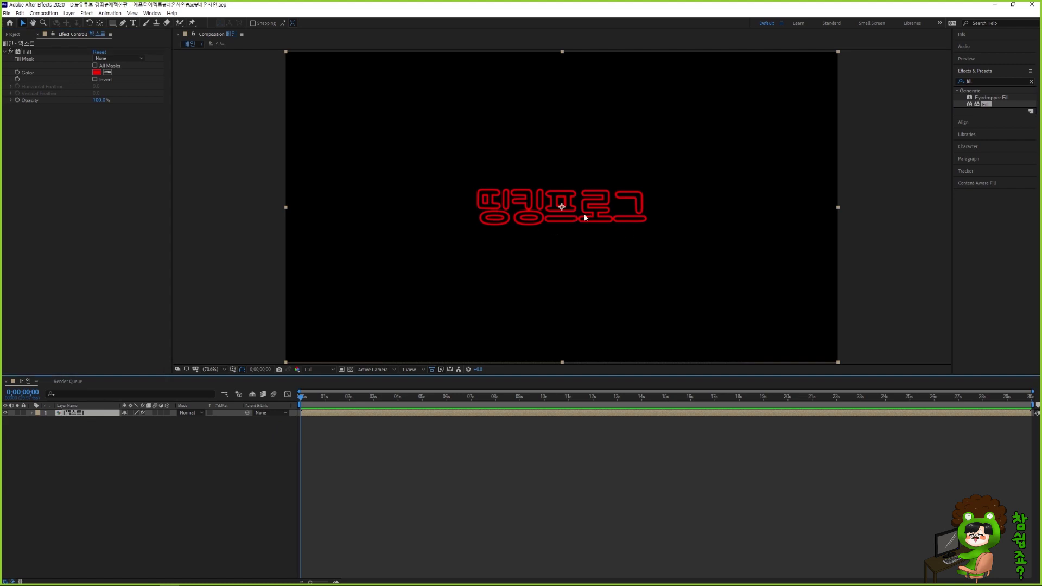
key("ctrl+d")
left_click_drag(585, 218, 441, 279)
key("ctrl+d")
key("ctrl+d")
key("ctrl+d")
left_click_drag(549, 272, 809, 291)
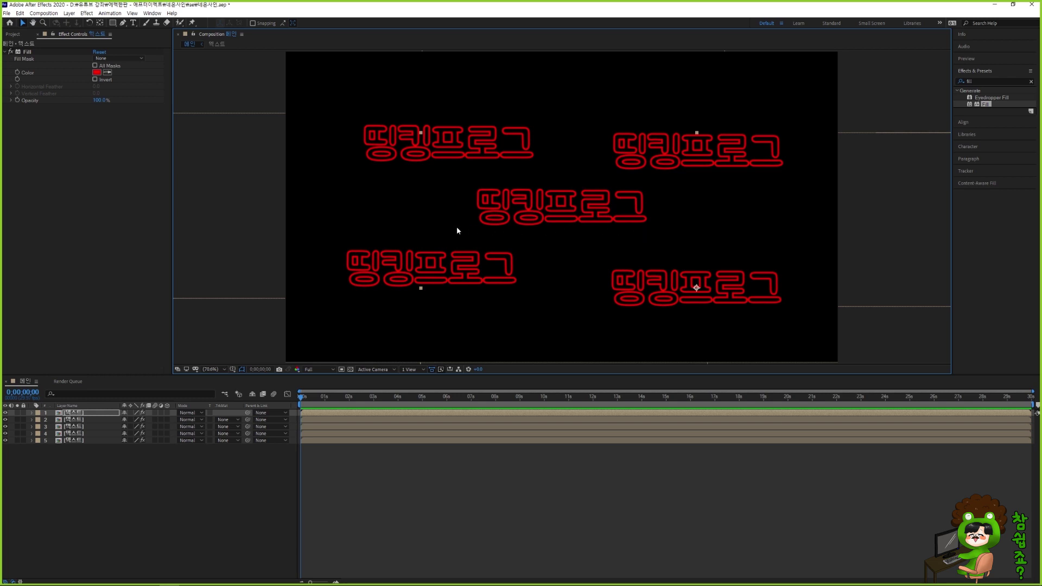
left_click_drag(116, 460, 83, 417)
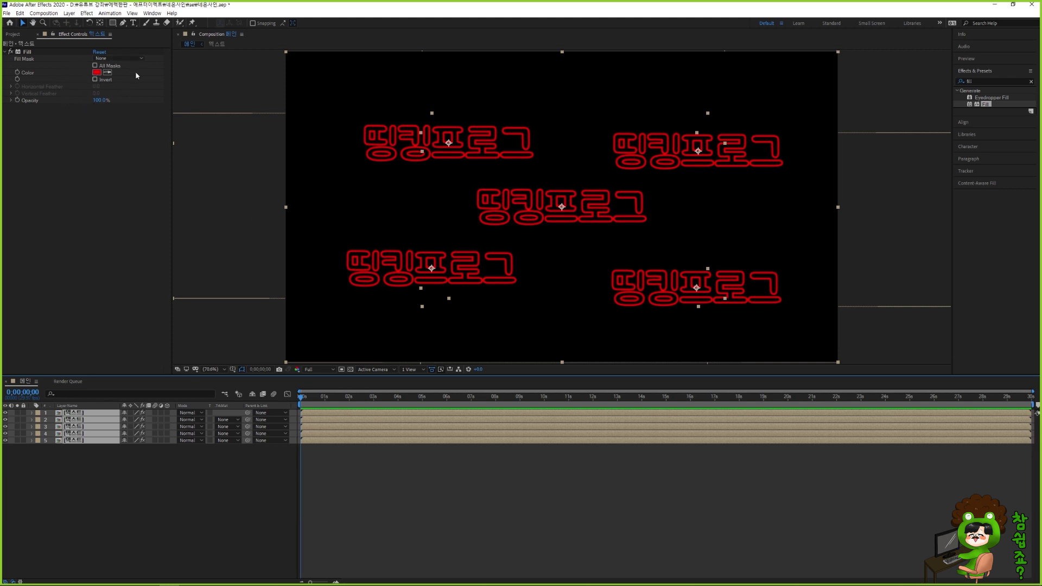
left_click(270, 466)
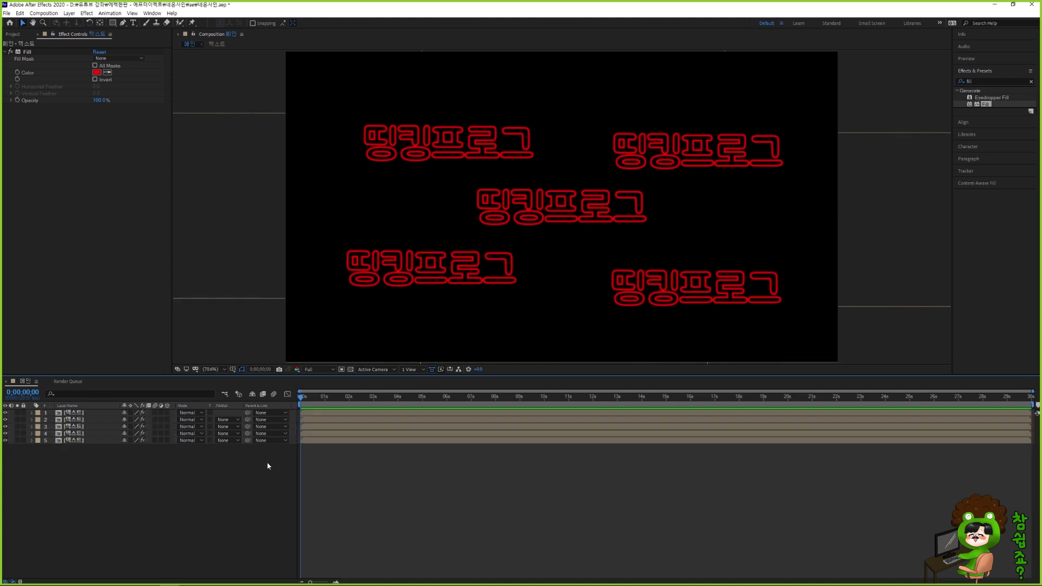
Delete the four offset duplicates, keeping only the centred 텍스트 layer
key("ctrl+Down")
key("Delete")
key("ctrl+Down")
key("Delete")
key("ctrl+Down")
key("Delete")
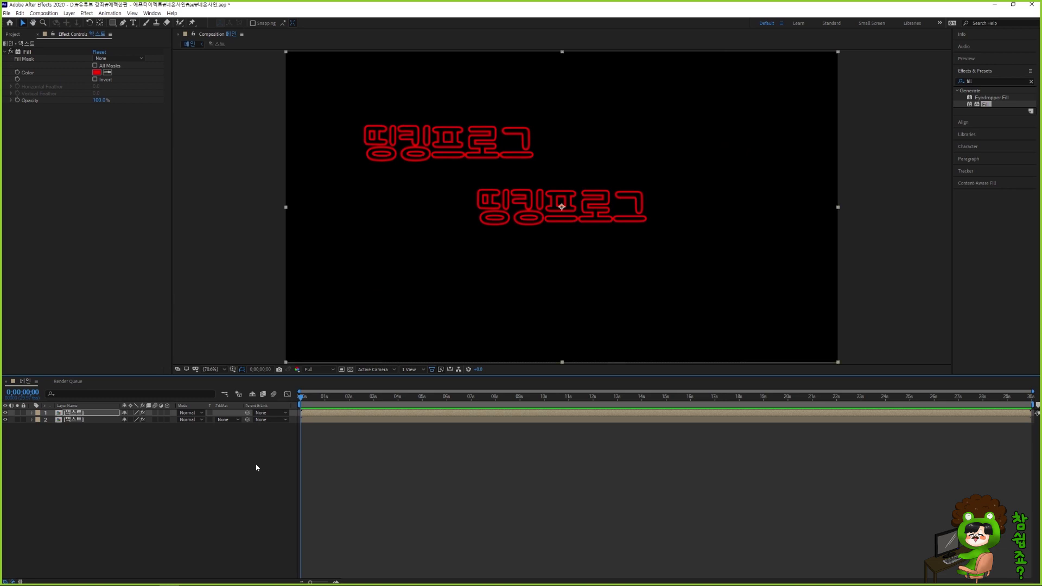
key("ctrl+Down")
key("Delete")
key("ctrl+Down")
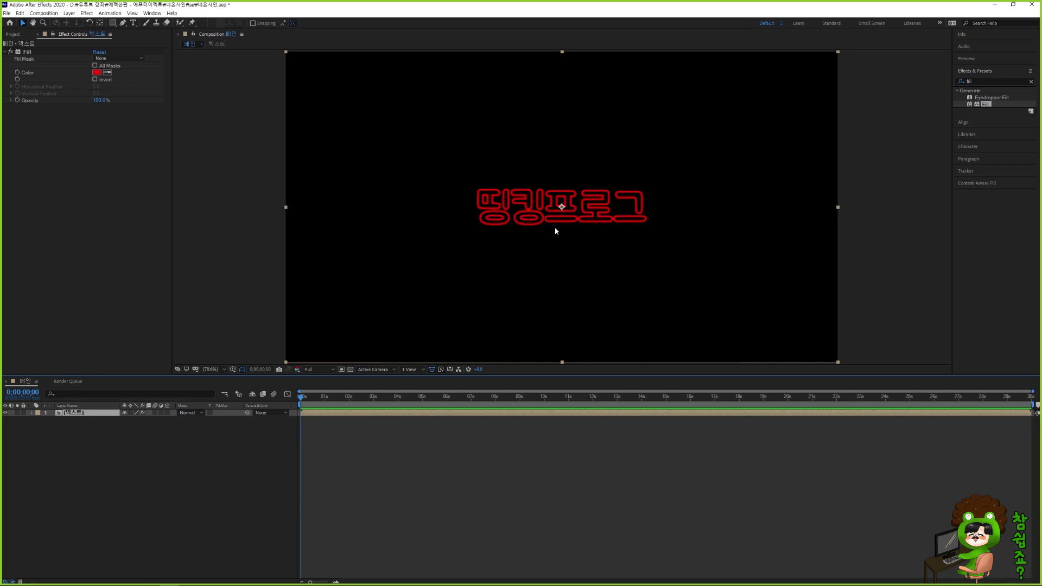
Add a null object to the composition and rename it "컬러 컨트롤러"
left_click(109, 456)
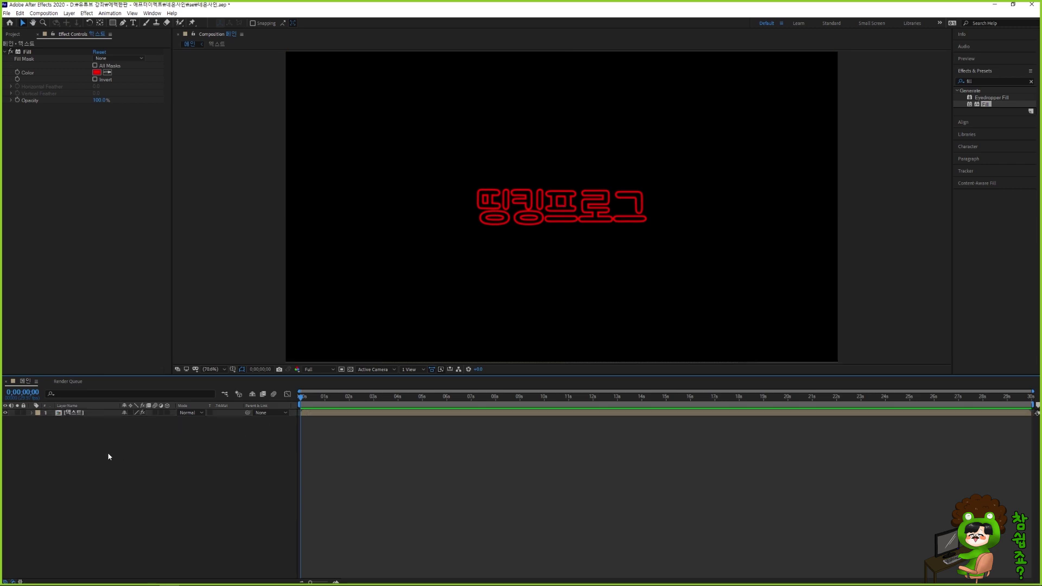
right_click(108, 456)
mouse_move(159, 457)
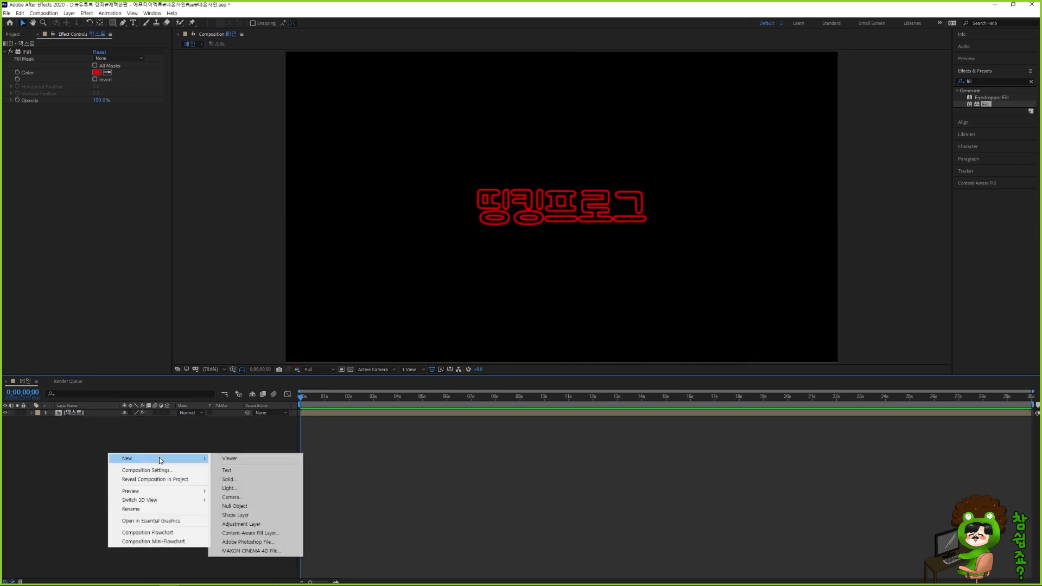
left_click(268, 504)
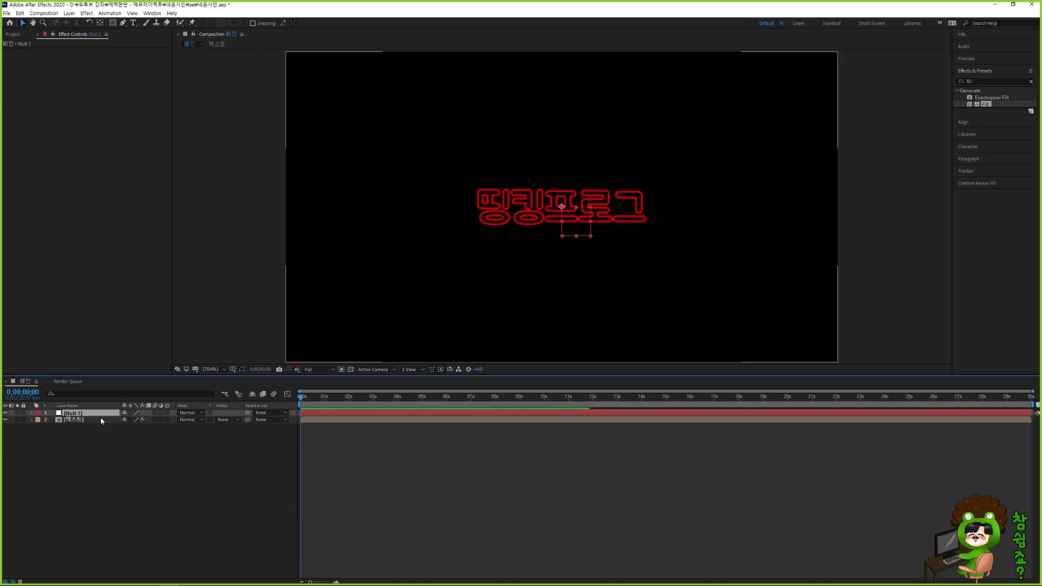
key("Return")
type("ㅈ컬러 컨트롤러")
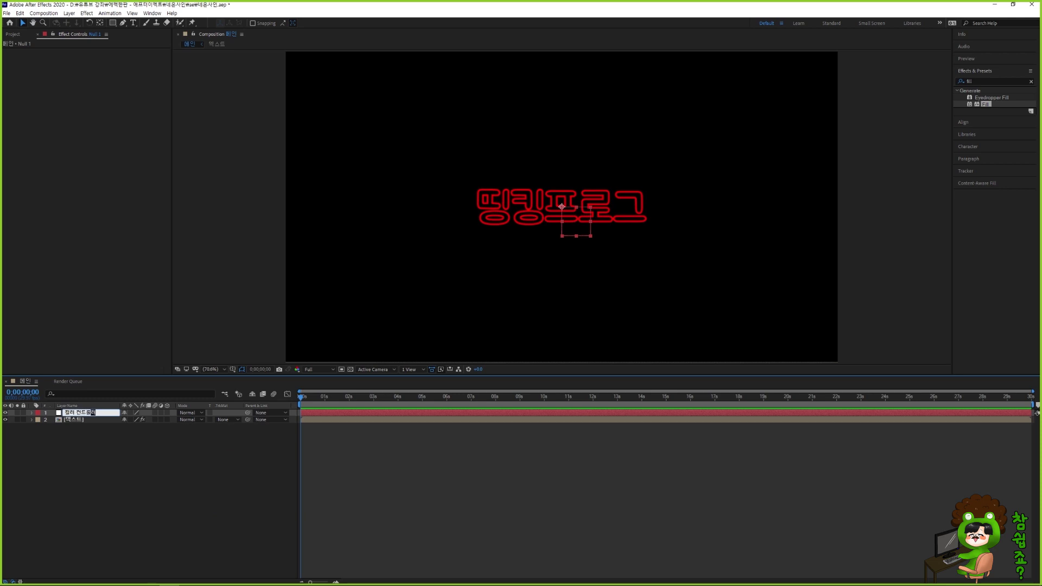
key("Return")
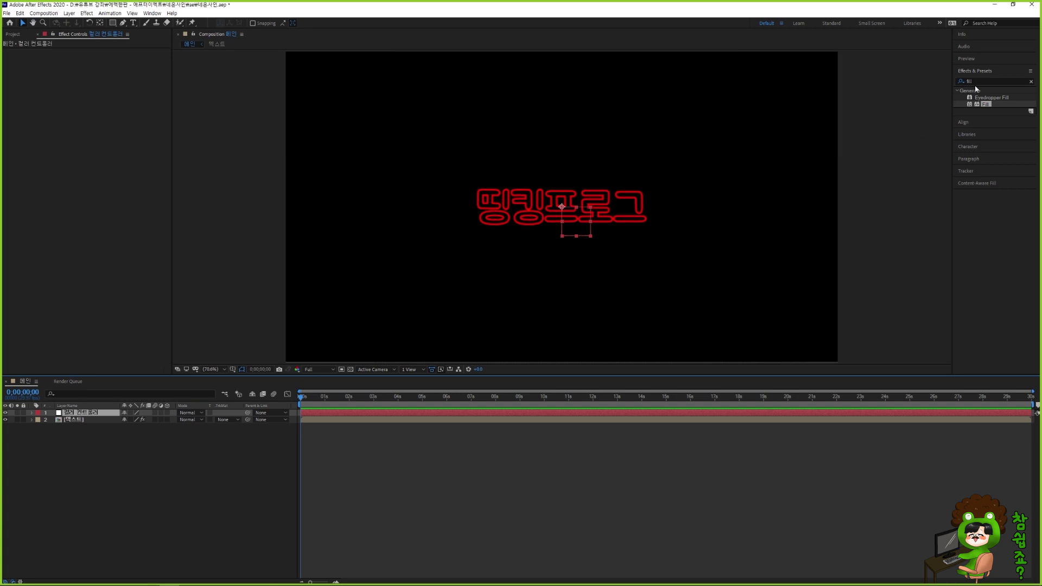
Find the Color Control expression effect and apply it to the 컬러 컨트롤러 null layer
left_click(959, 81)
double_click(958, 82)
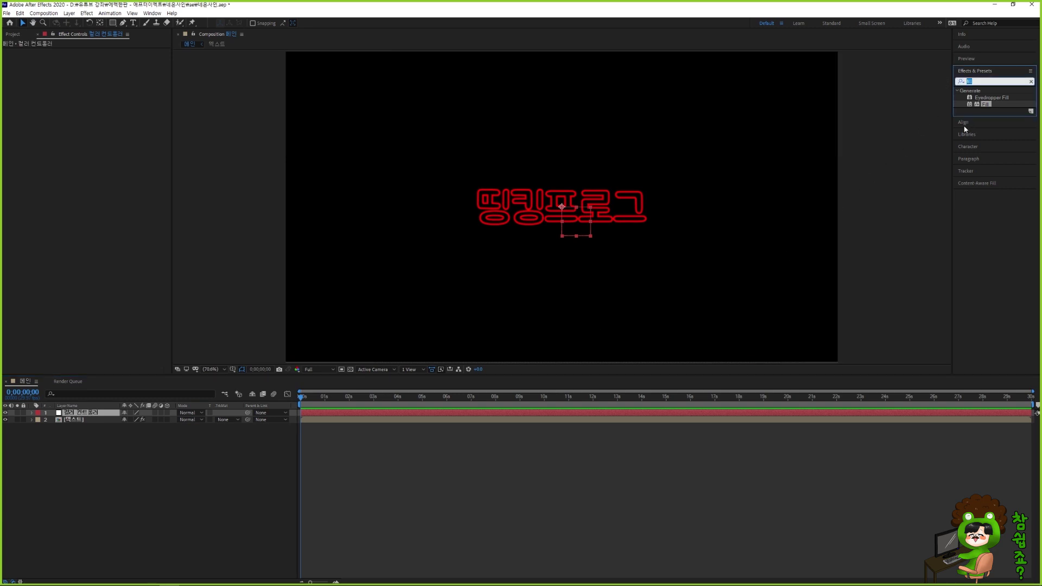
type("co")
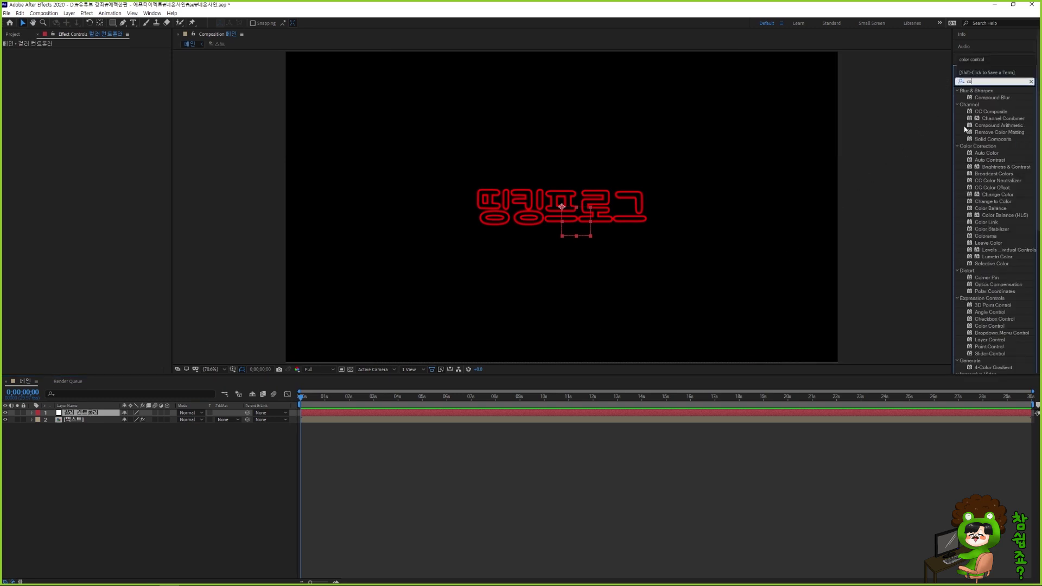
type("lor control")
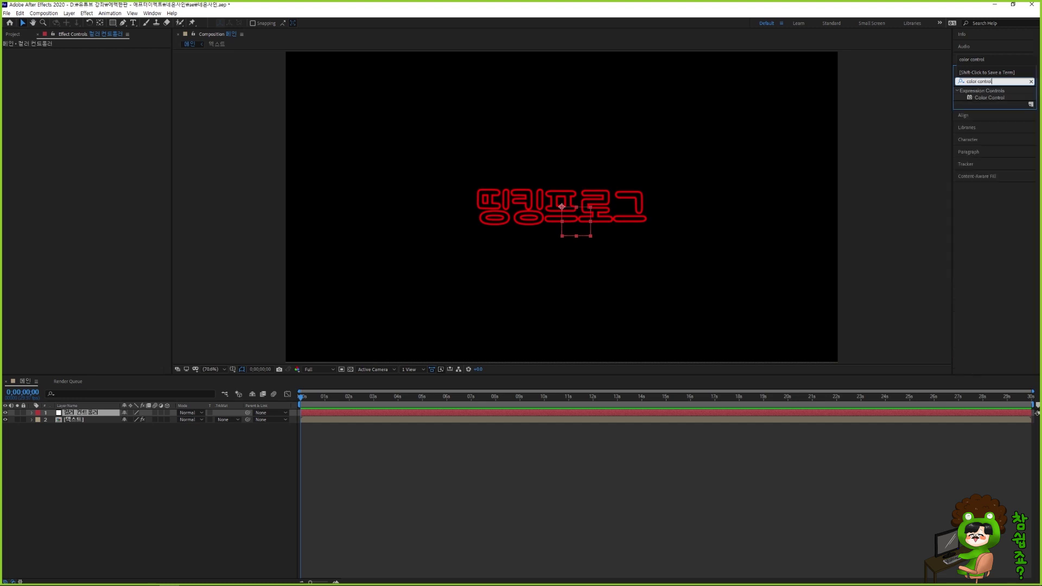
double_click(994, 97)
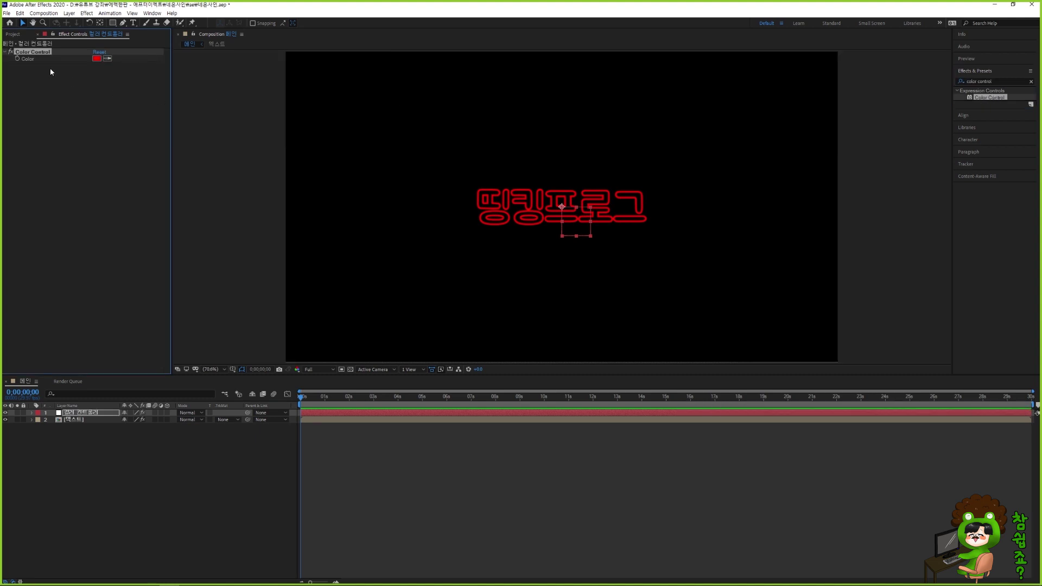
Set the Color Control's colour to white (FFFFFF)
left_click(96, 58)
left_click_drag(388, 383, 313, 338)
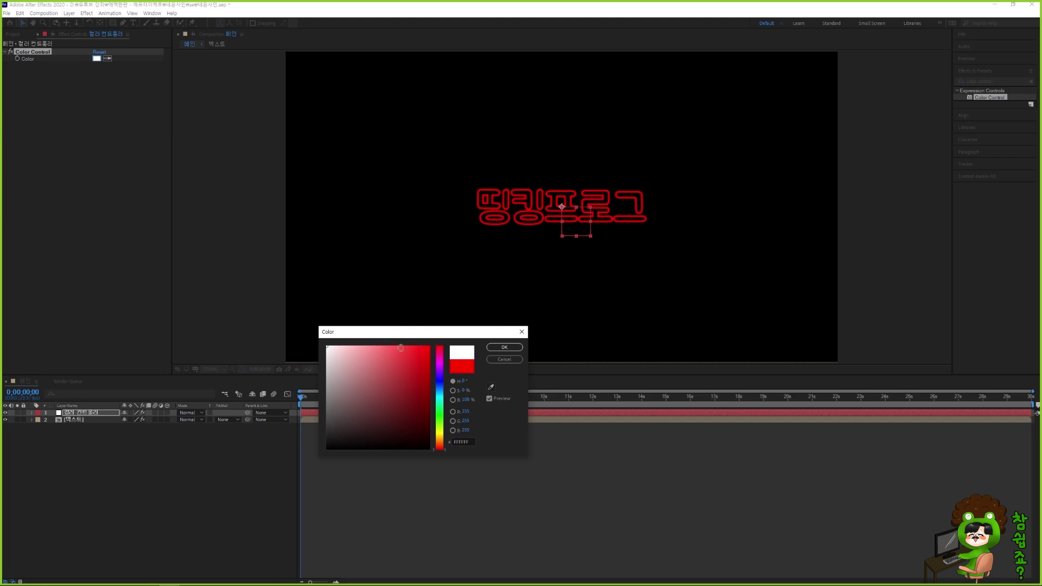
left_click(504, 347)
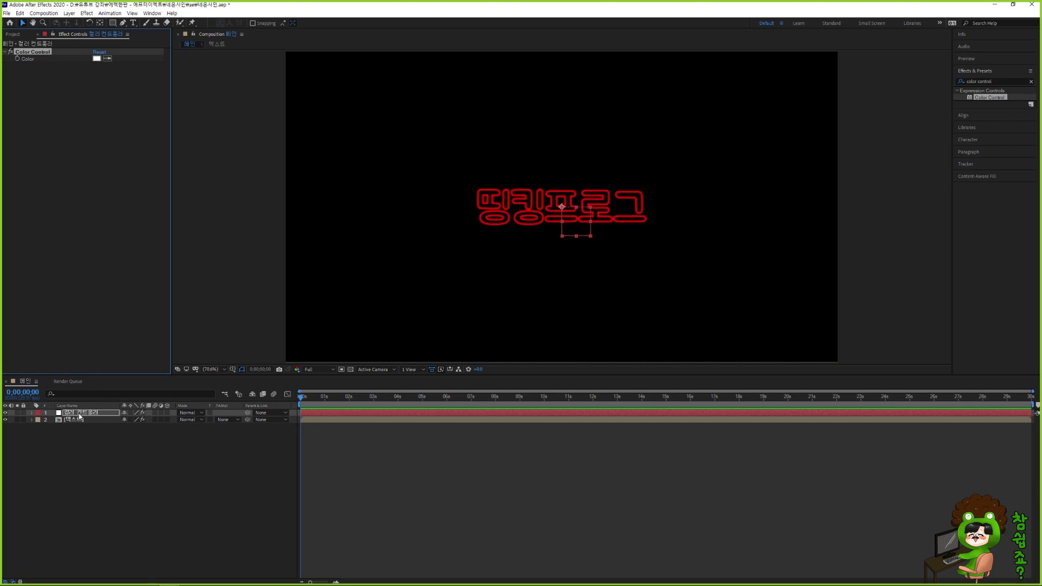
Link the 텍스트 layer's Fill colour by expression to the Color Control colour on the 컬러 컨트롤러 null
left_click(32, 413)
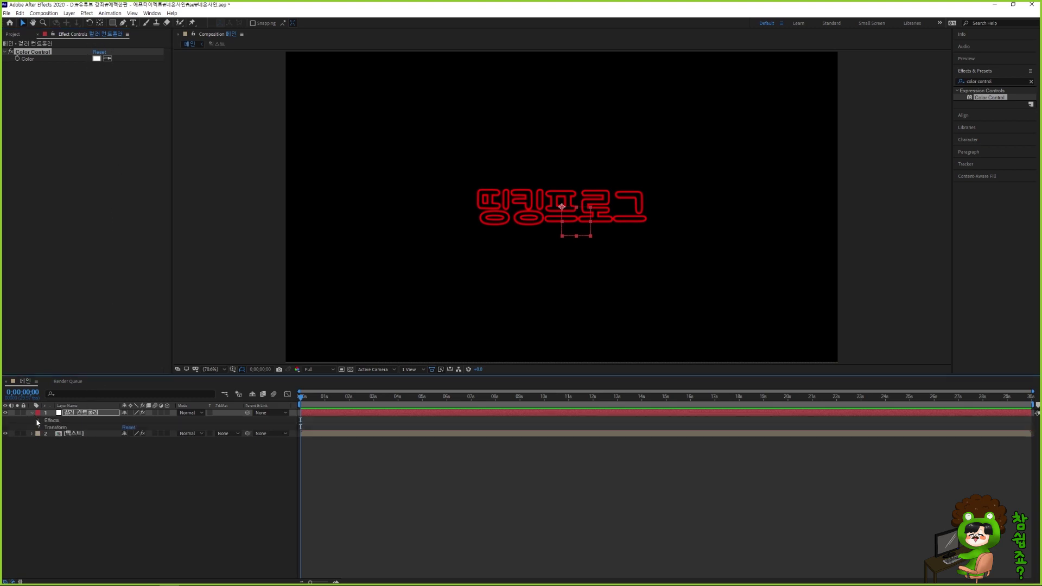
left_click(38, 421)
left_click(45, 428)
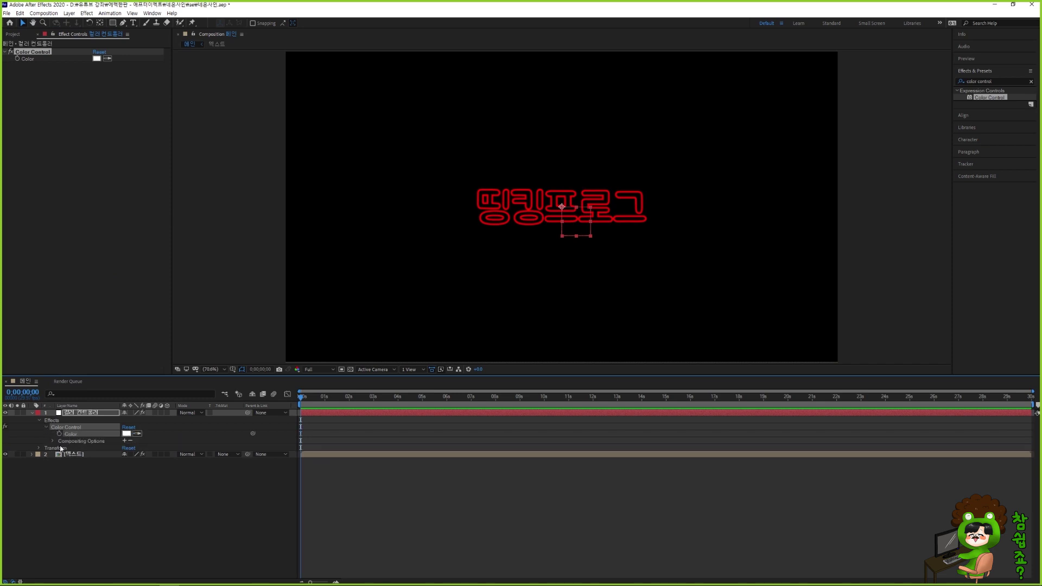
left_click(31, 455)
left_click(39, 462)
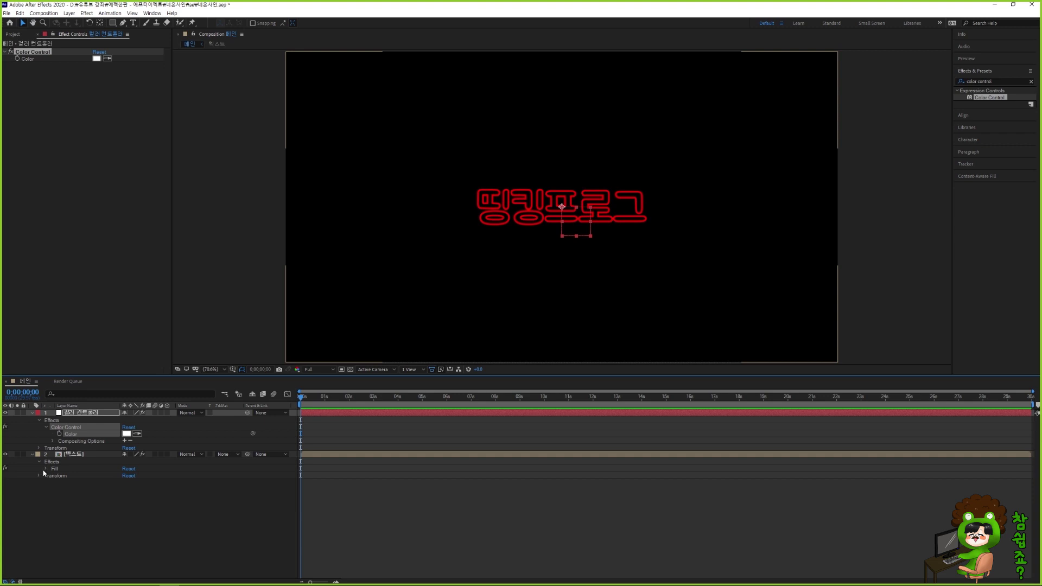
left_click(45, 468)
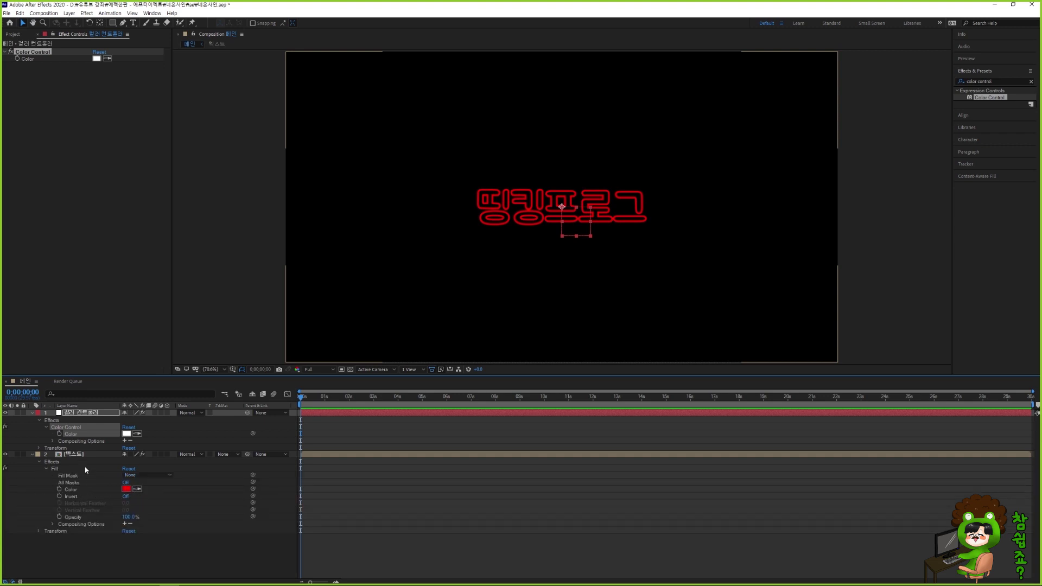
left_click(60, 490, "alt")
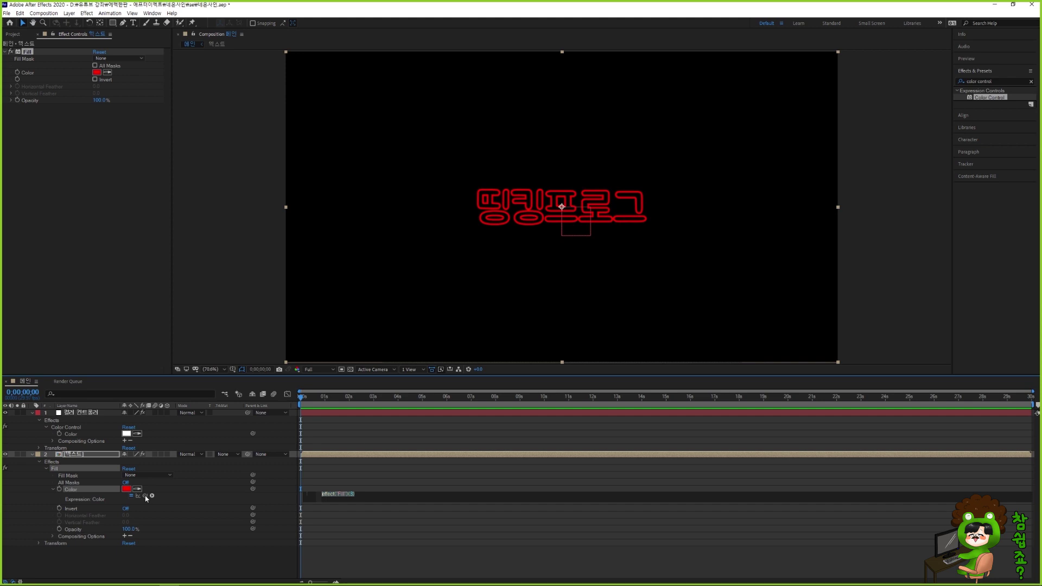
left_click_drag(145, 495, 90, 435)
left_click_drag(90, 435, 90, 435)
left_click(323, 481)
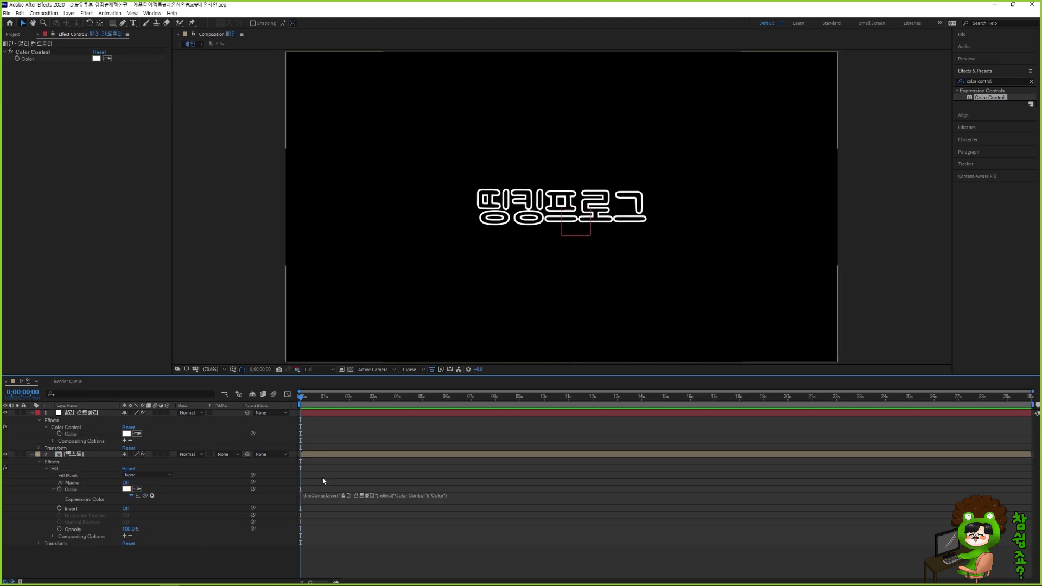
Test a bright green on the 컬러 컨트롤러 null's Color Control and cancel the colour change
left_click(103, 413)
left_click(96, 60)
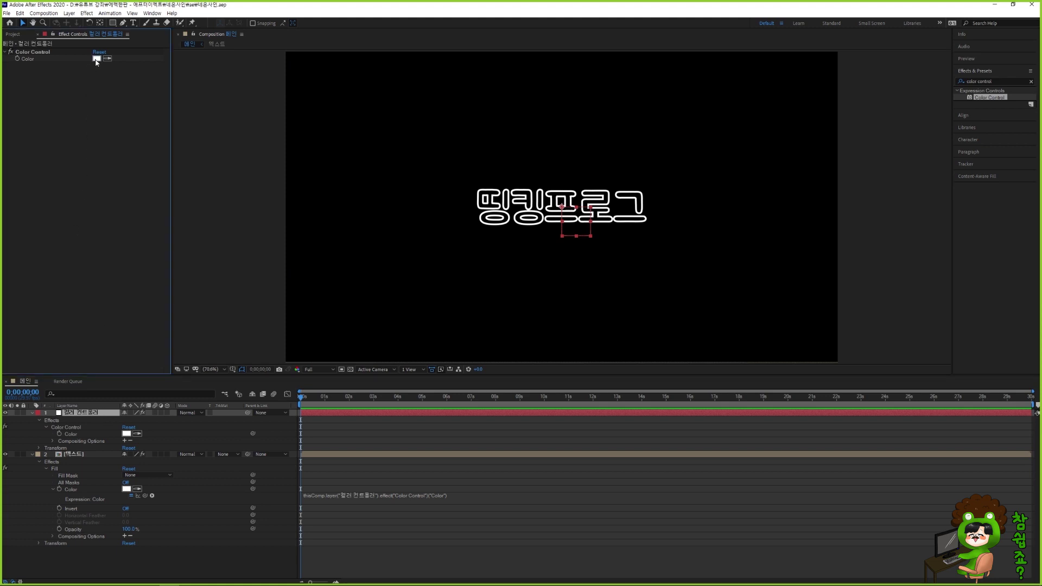
left_click(407, 375)
left_click(378, 404)
left_click_drag(438, 434, 428, 343)
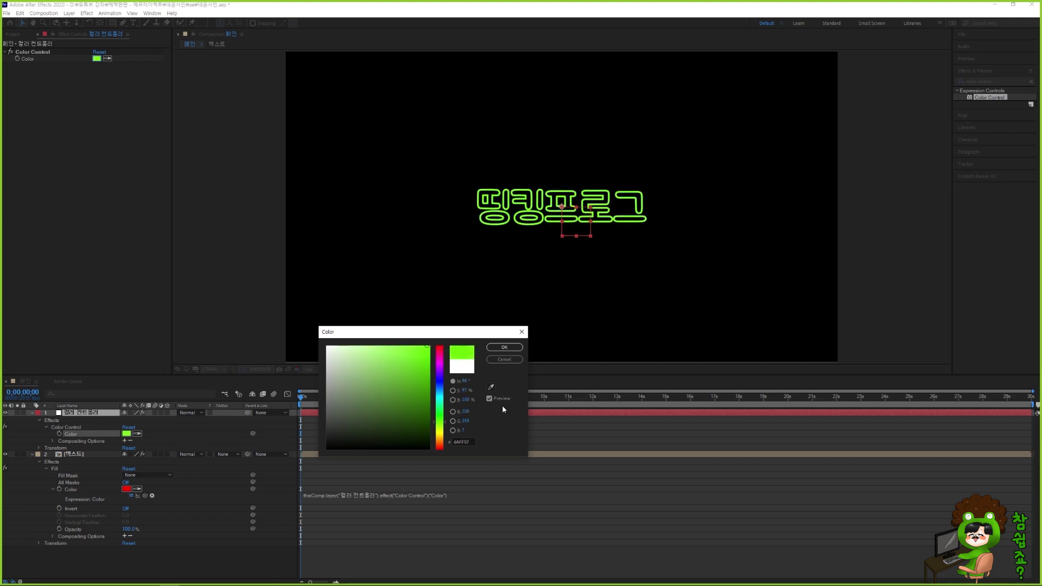
left_click(505, 359)
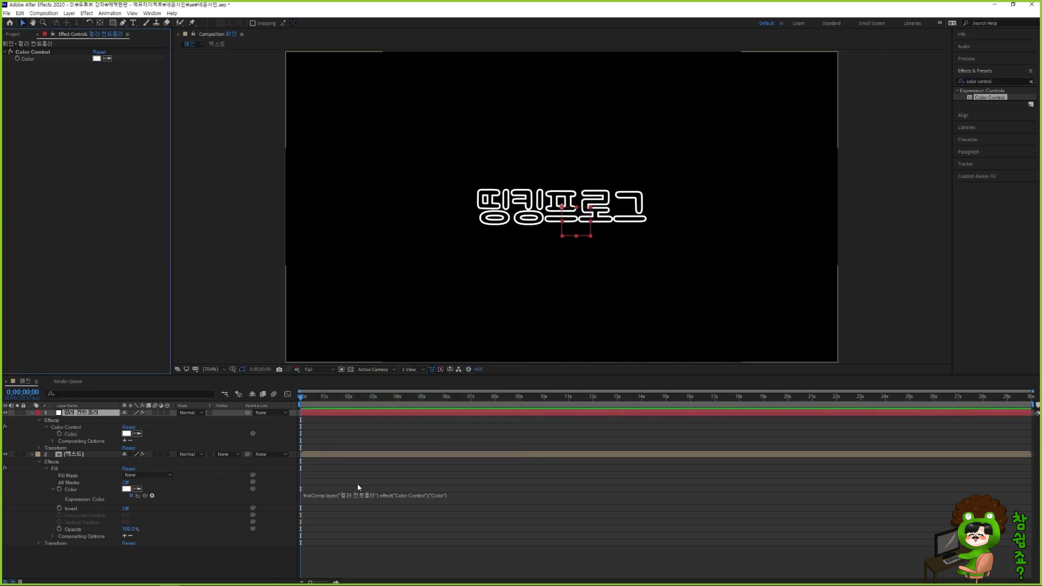
Duplicate the 텍스트 layer four times and spread the copies towards the four corners around the centred original
left_click(109, 454)
key("ctrl+d")
left_click_drag(543, 209, 706, 143)
key("ctrl+d")
key("ctrl+d")
key("ctrl+d")
left_click_drag(606, 152, 352, 151)
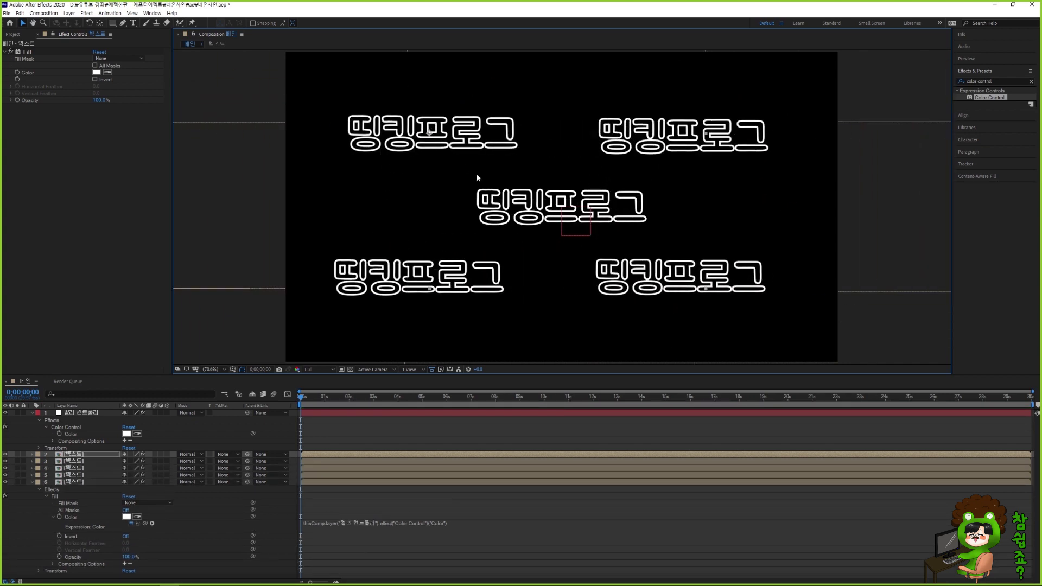
Set the 컬러 컨트롤러 null's Color Control to a bright green of about 31E346
left_click(93, 414)
left_click(126, 434)
left_click(396, 367)
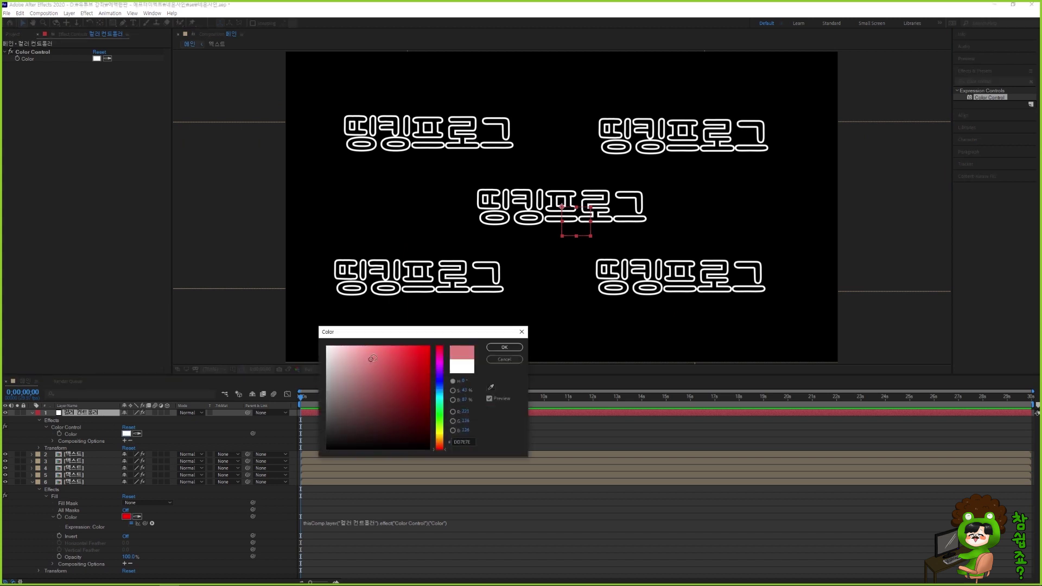
left_click_drag(396, 367, 440, 407)
left_click_drag(380, 391, 410, 353)
left_click(463, 442)
type("0EFAEDAA")
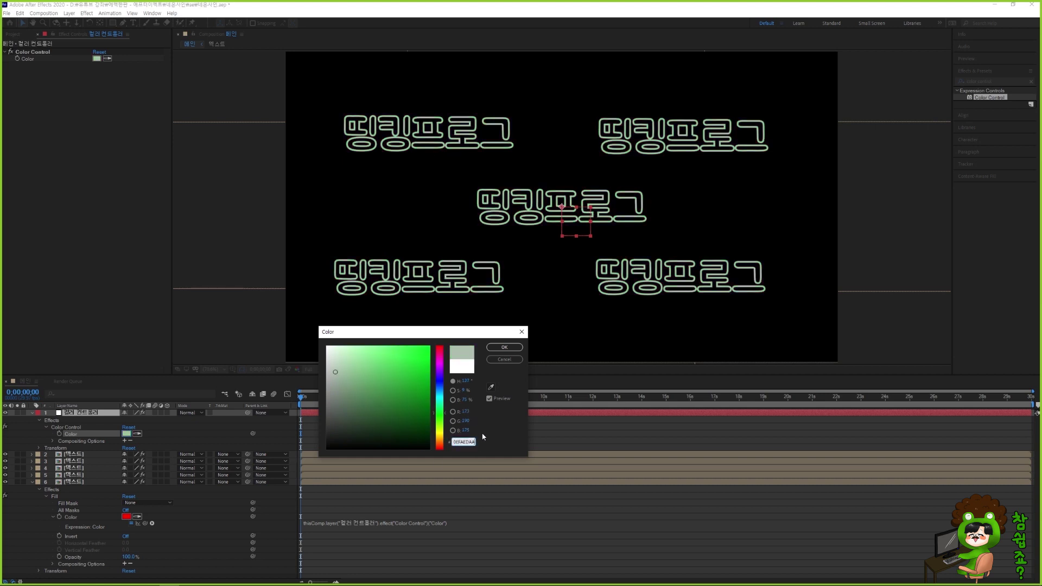
left_click(413, 359)
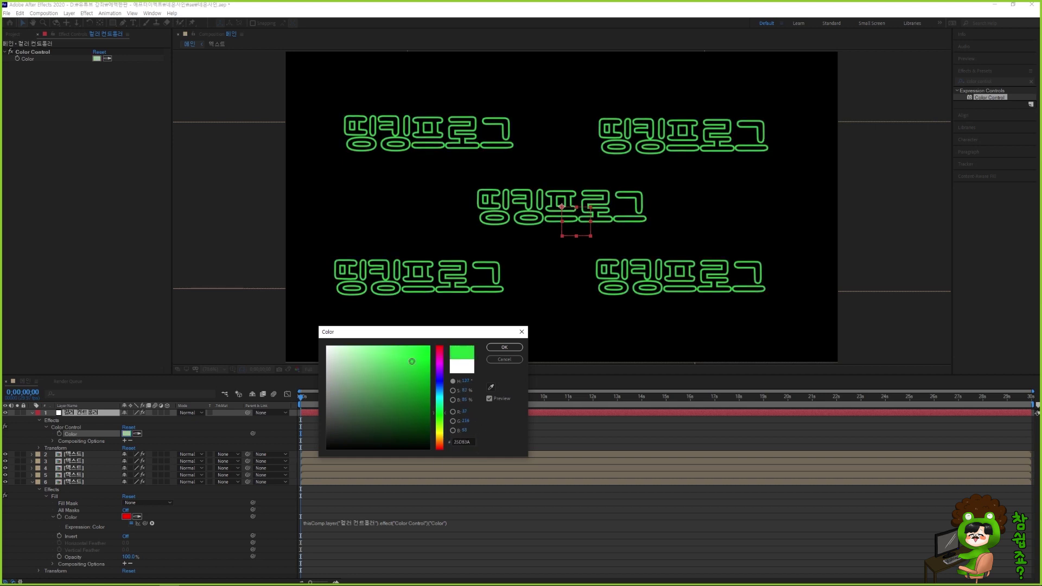
left_click_drag(413, 359, 408, 357)
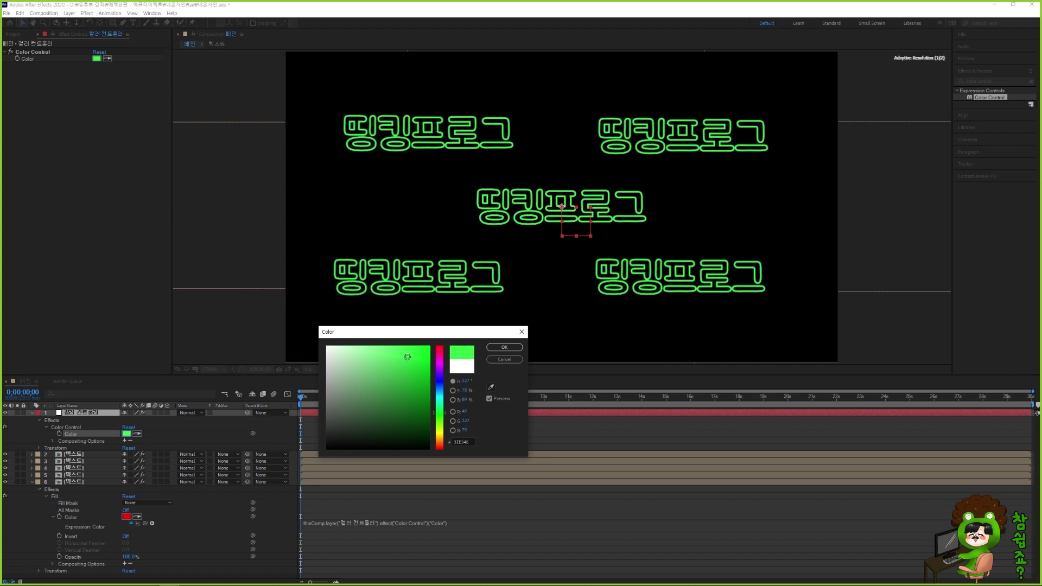
left_click(497, 349)
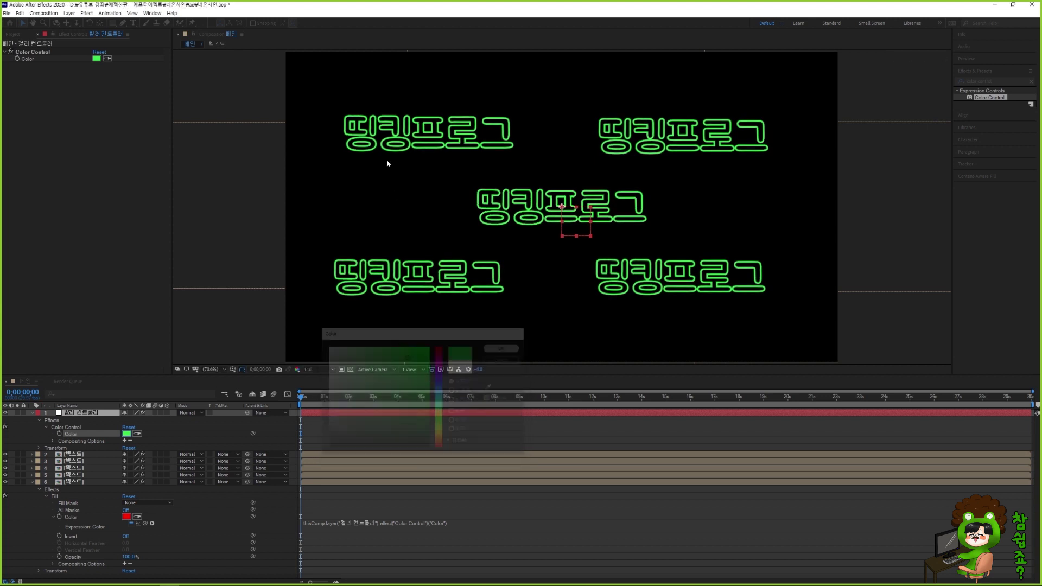
Collapse the original 텍스트 layer's properties and delete the four duplicates above it
left_click(32, 481)
left_click(90, 447)
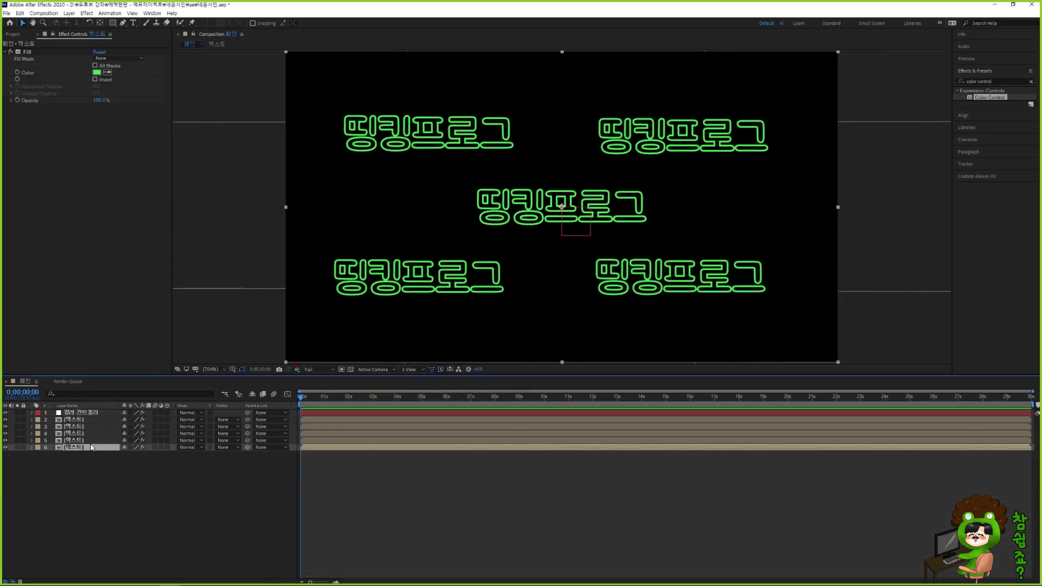
left_click(88, 440)
left_click(85, 422, "shift")
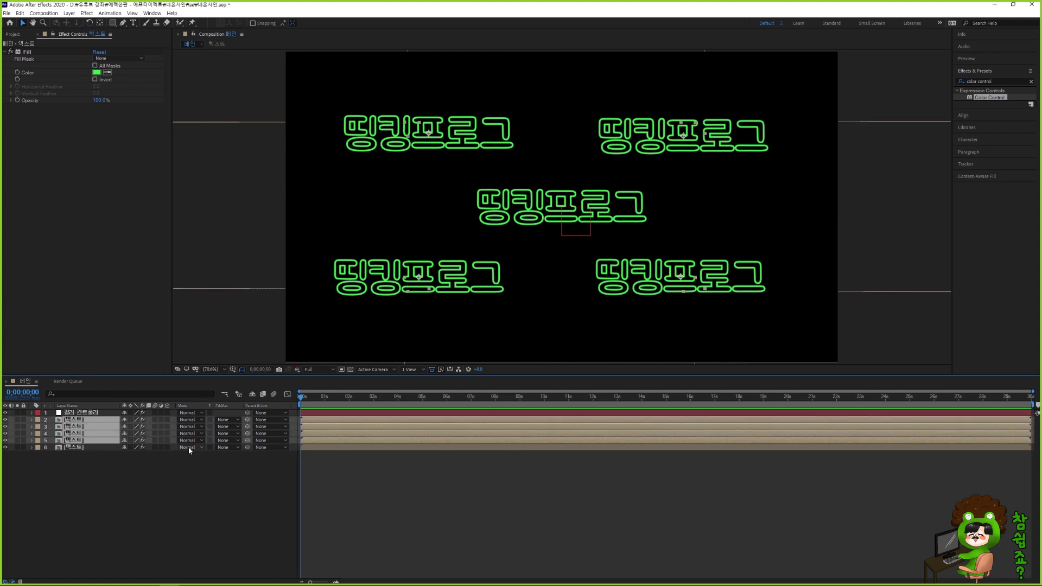
key("Delete")
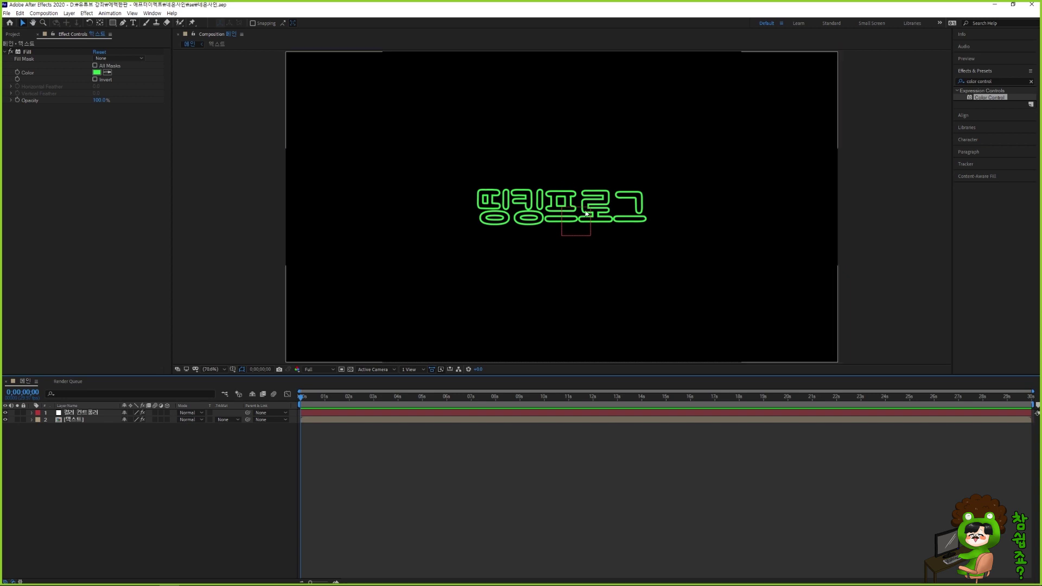
Duplicate the 텍스트 layer and rename the copy "네온 빛"
left_click(109, 421)
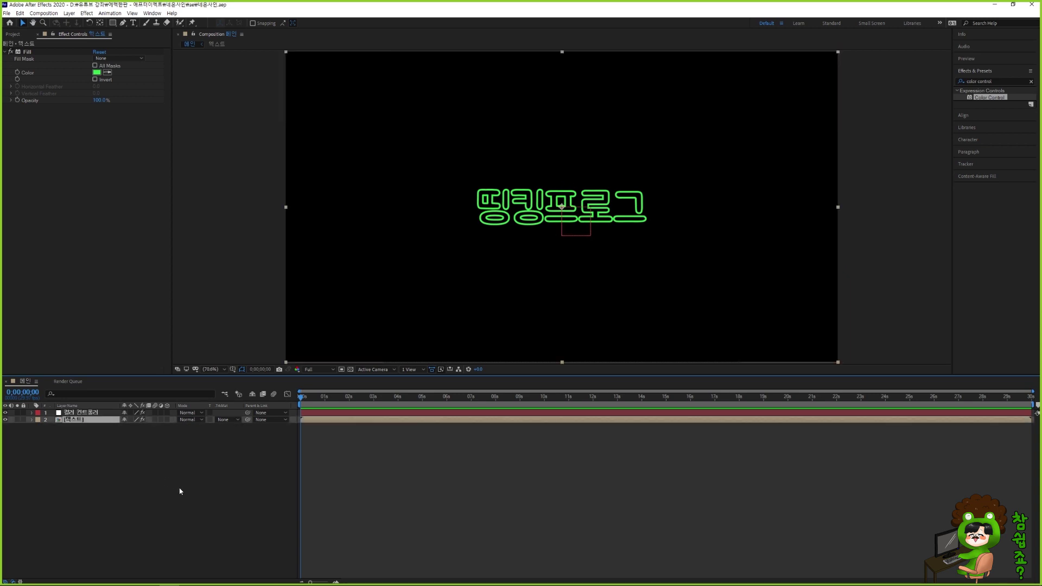
key("ctrl+d")
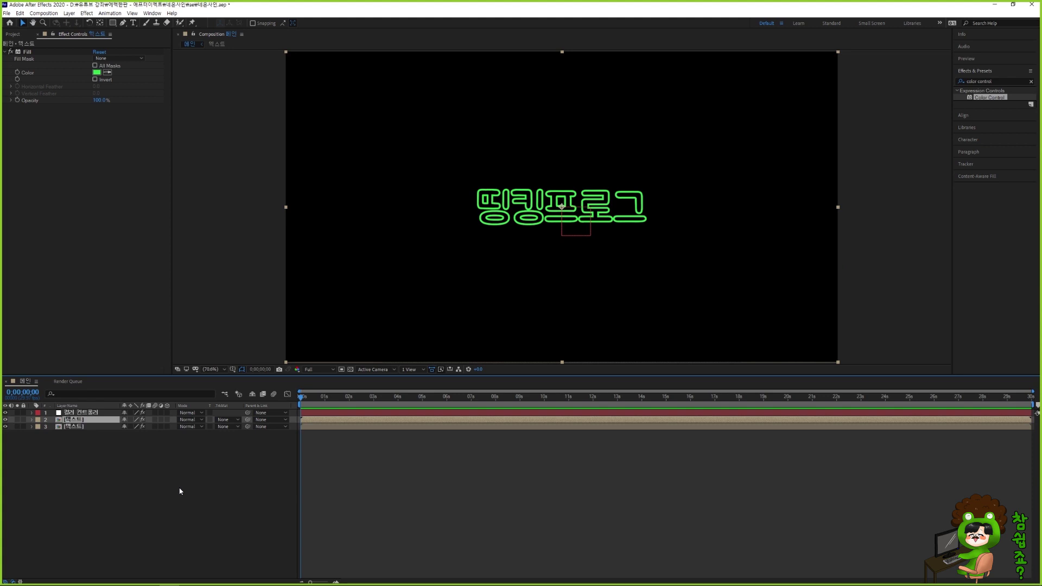
key("Return")
type("ㅎ")
type("네온 빛")
key("Return")
Find the Glow effect, apply it to the 네온 빛 layer and set its Glow Radius to 50
left_click(997, 80)
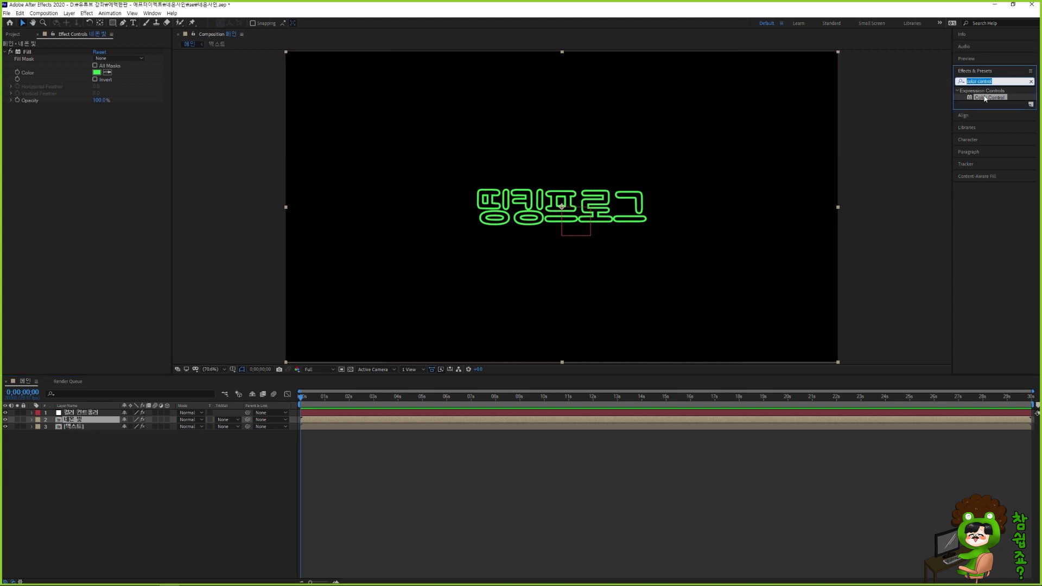
key("BackSpace")
type("ow")
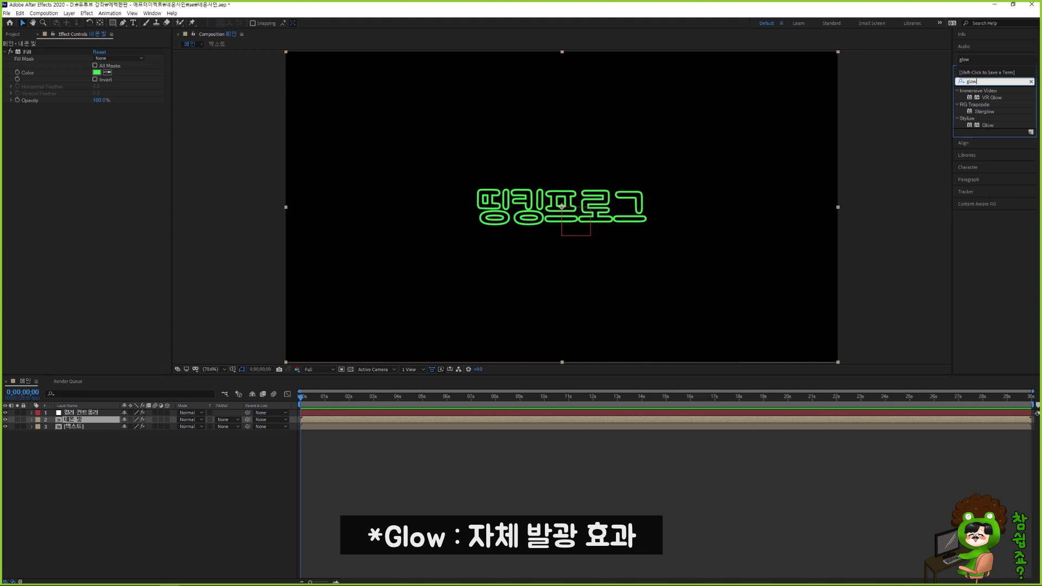
double_click(986, 125)
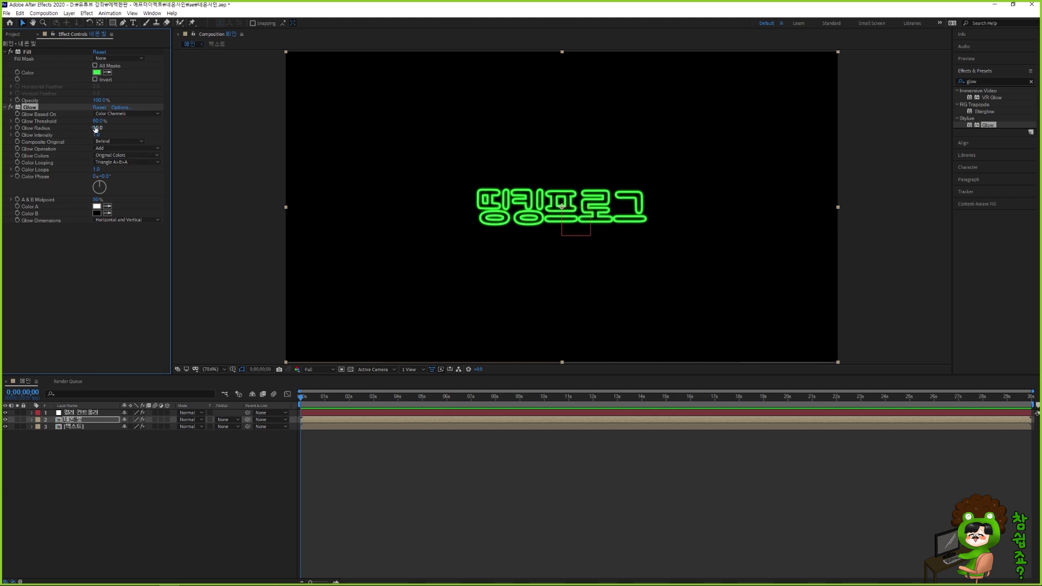
left_click_drag(97, 128, 116, 128)
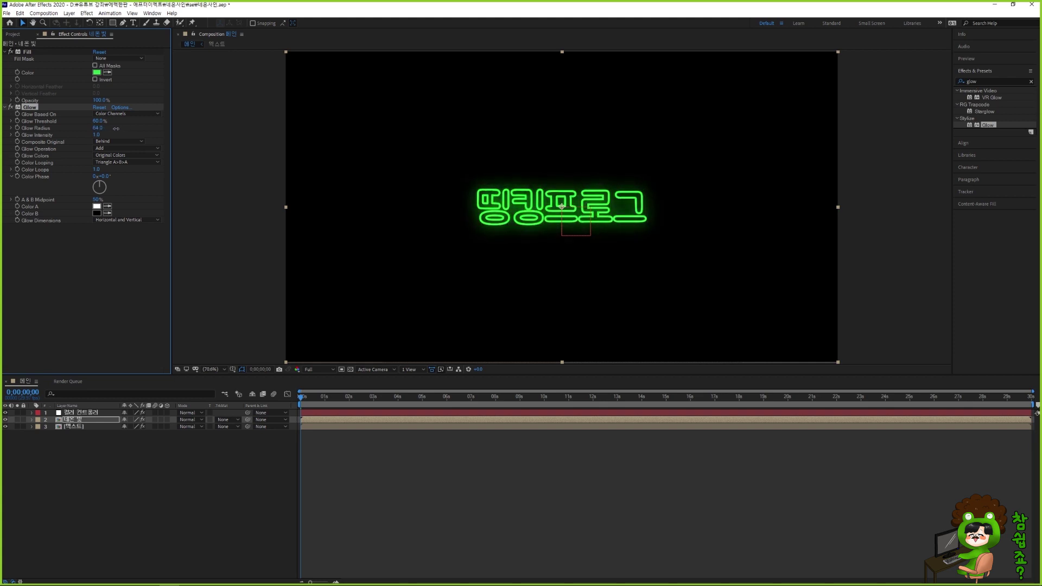
left_click(99, 128)
type("50")
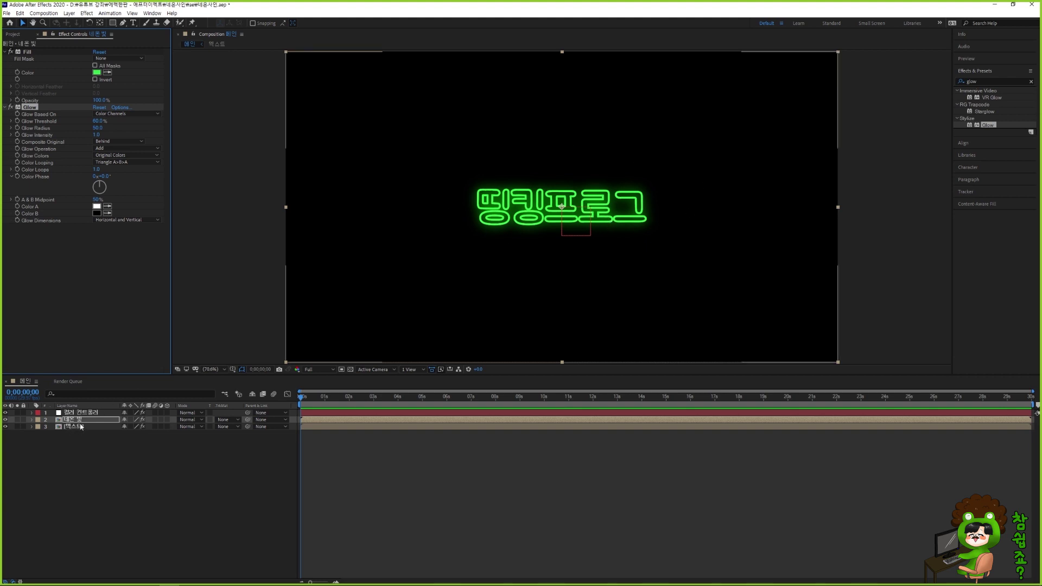
Set the 네온 빛 layer's blending mode to Add and save the project
left_click(188, 425)
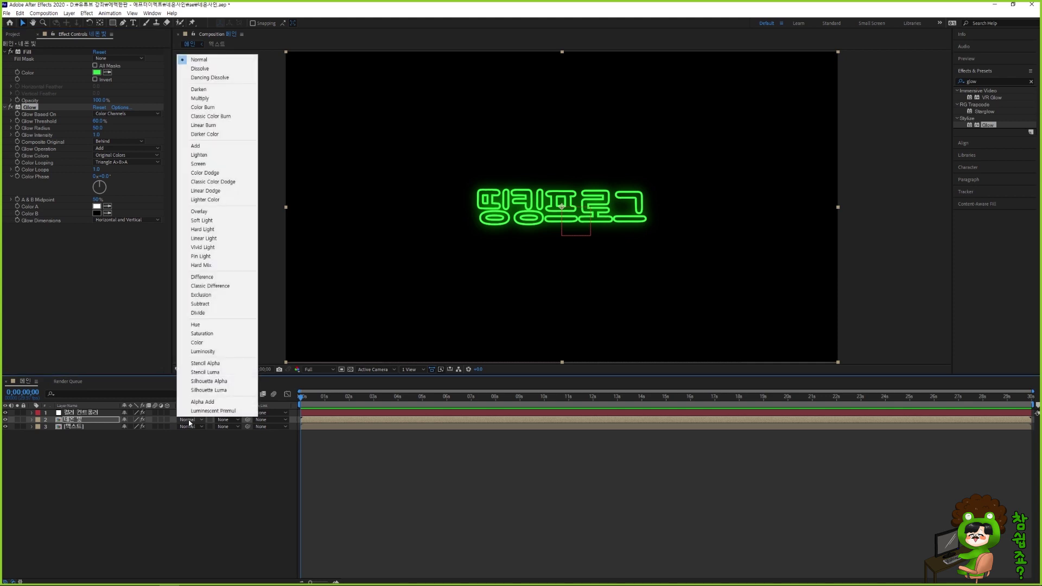
left_click(213, 146)
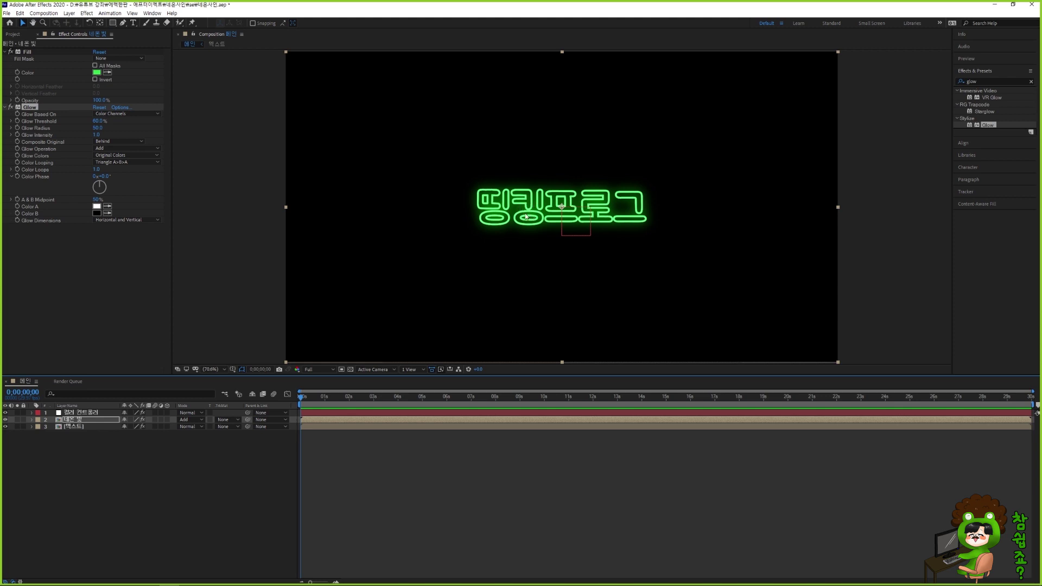
key("ctrl+s")
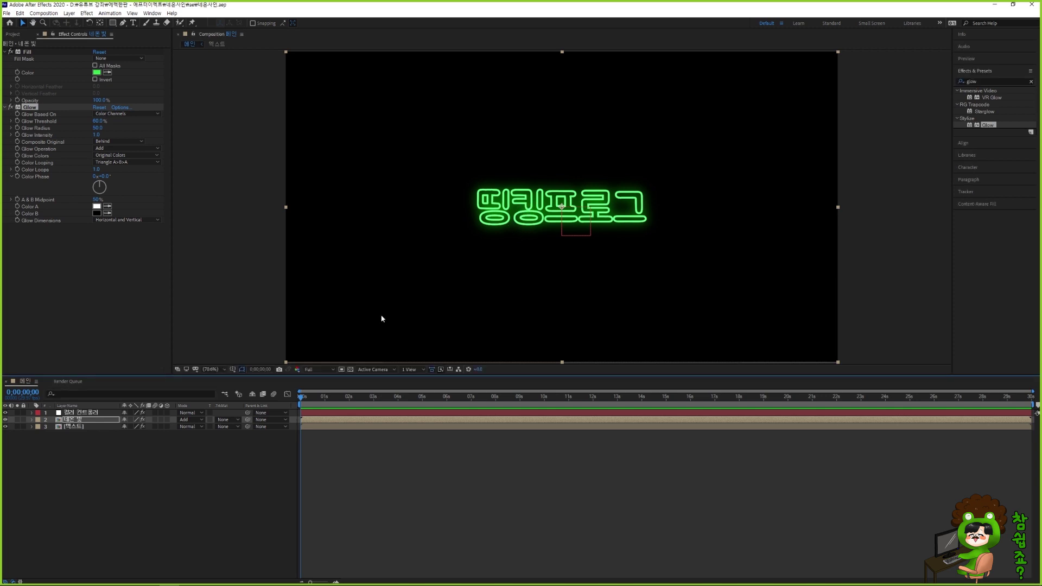
Reveal only the Opacity property of the 네온 빛 layer and try varying its value
left_click(73, 419)
left_click(31, 420)
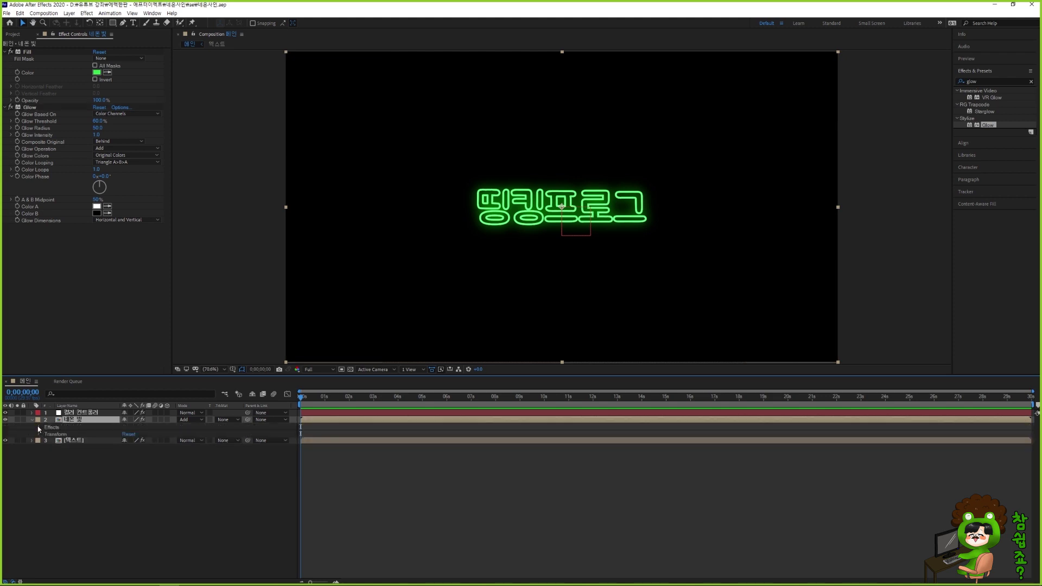
left_click(39, 435)
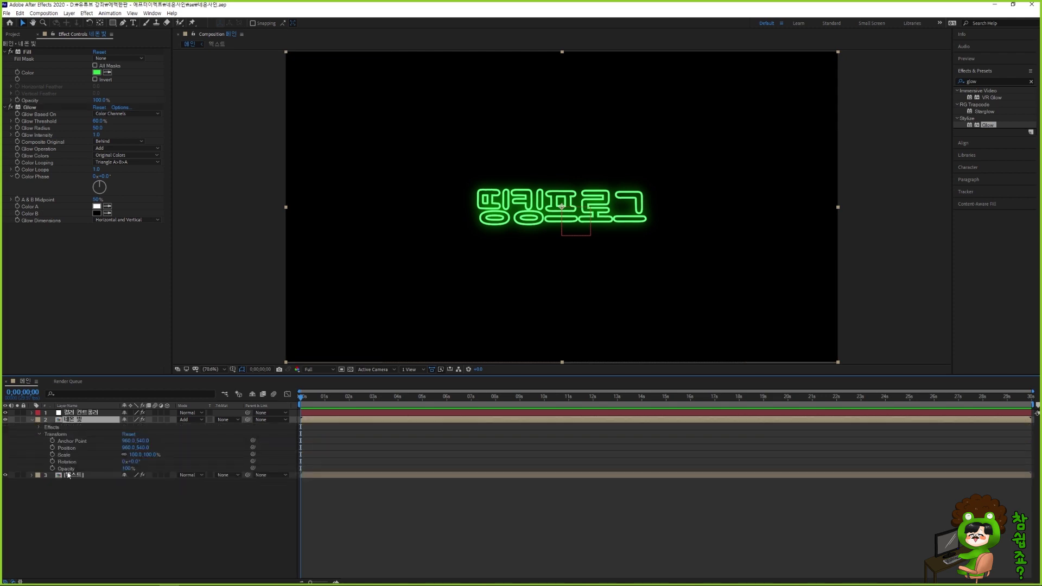
key("t")
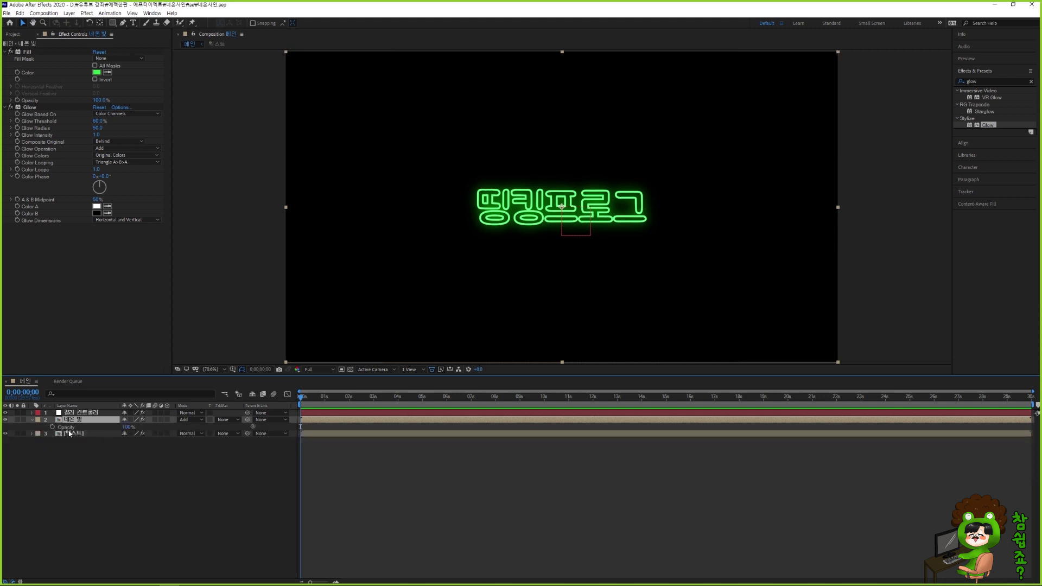
left_click_drag(129, 427, 196, 429)
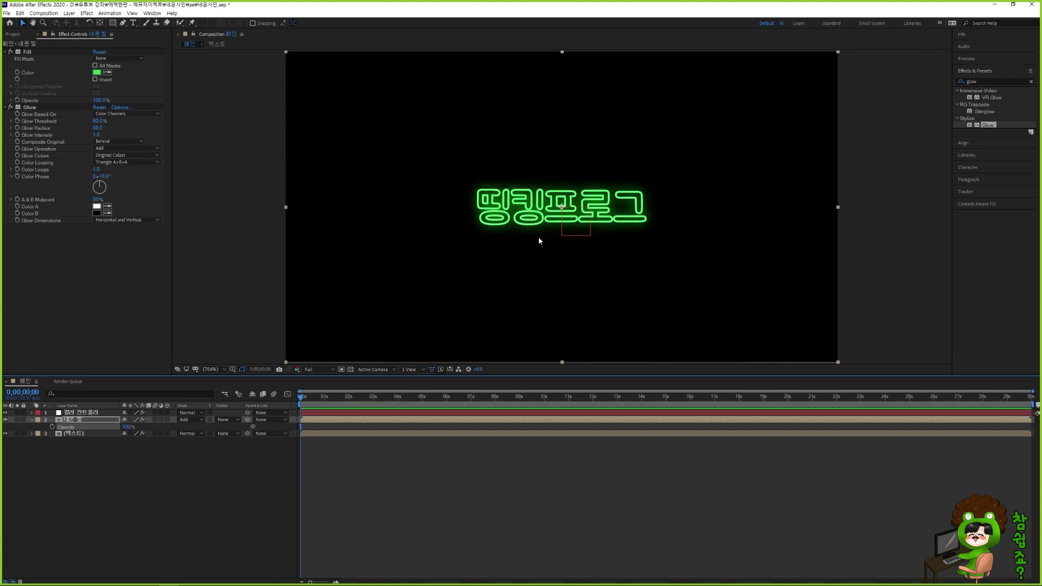
Add another null object to the composition and rename it "오퍼시티 컨트롤러"
left_click(62, 462)
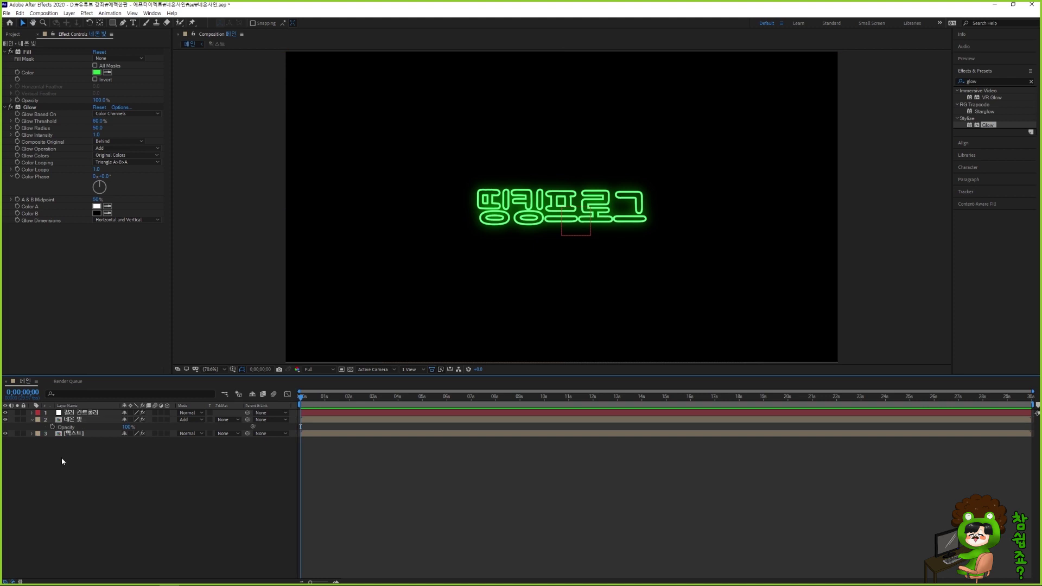
right_click(95, 472)
mouse_move(109, 474)
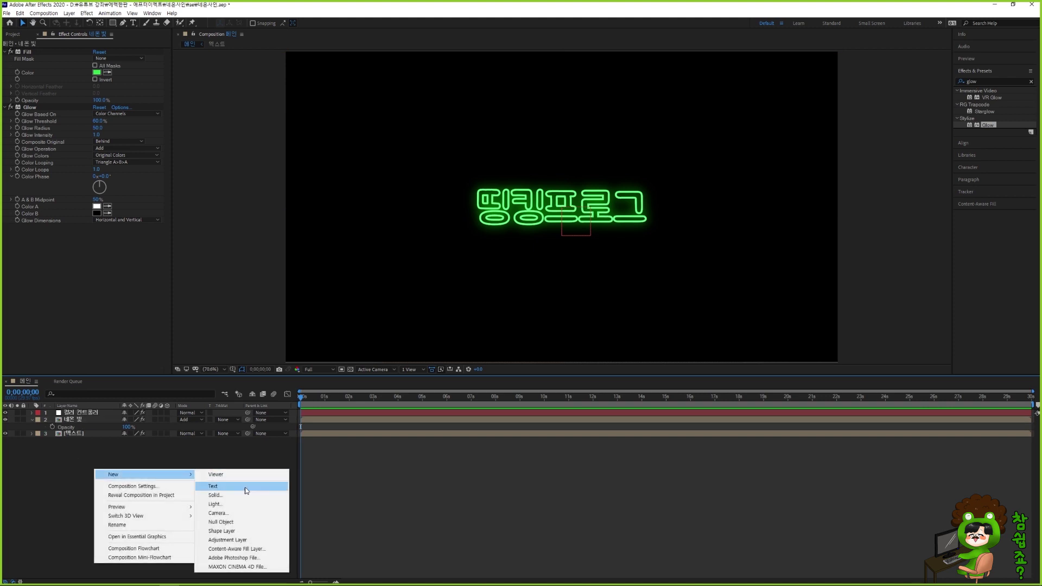
left_click(237, 524)
key("Return")
type("d")
type("오퍼시티 컨")
type("트롤러")
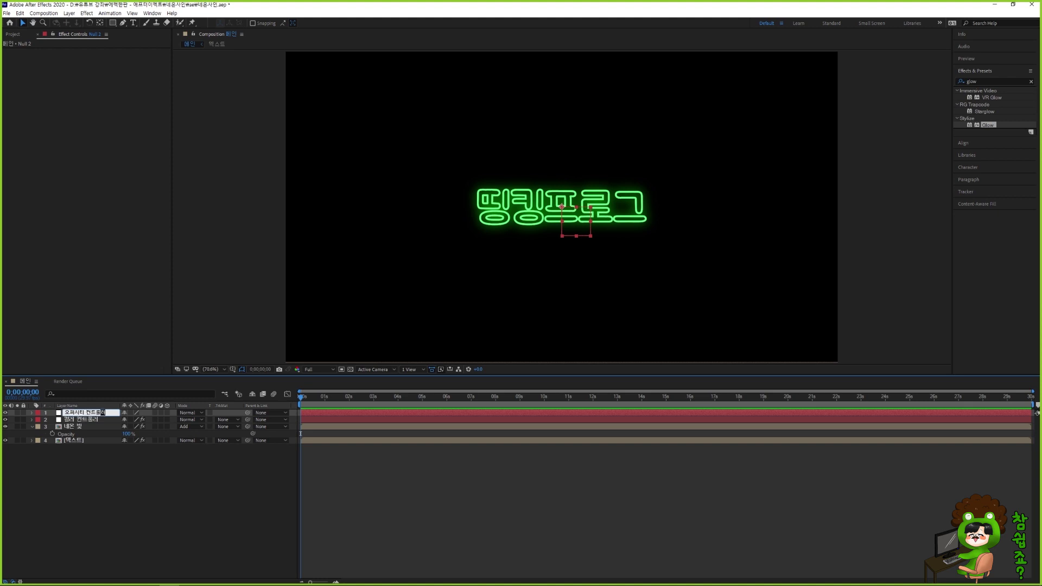
Apply the Slider Control effect to the 오퍼시티 컨트롤러 layer and try varying its value
key("Return")
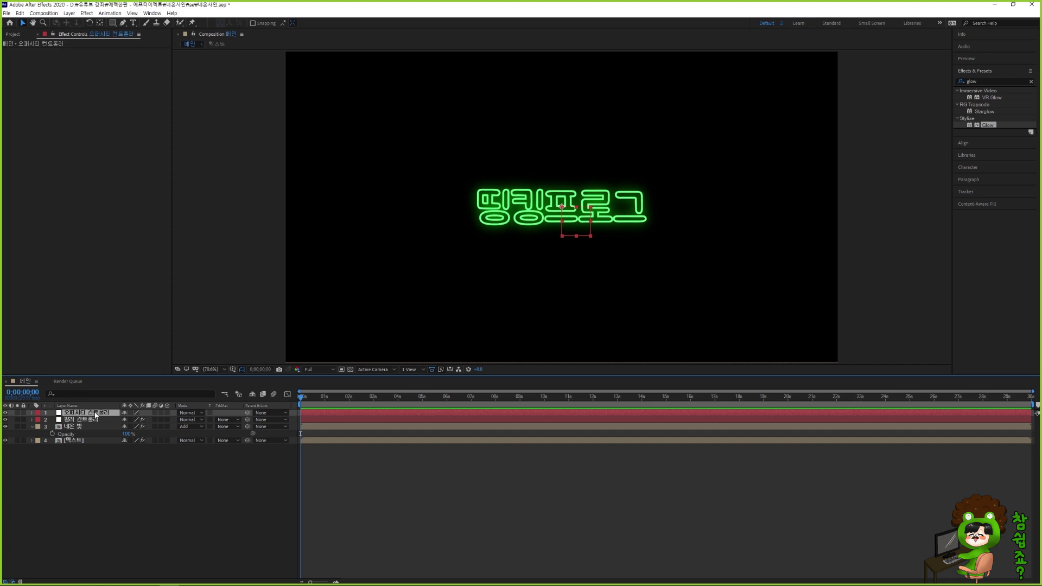
left_click(981, 82)
key("BackSpace")
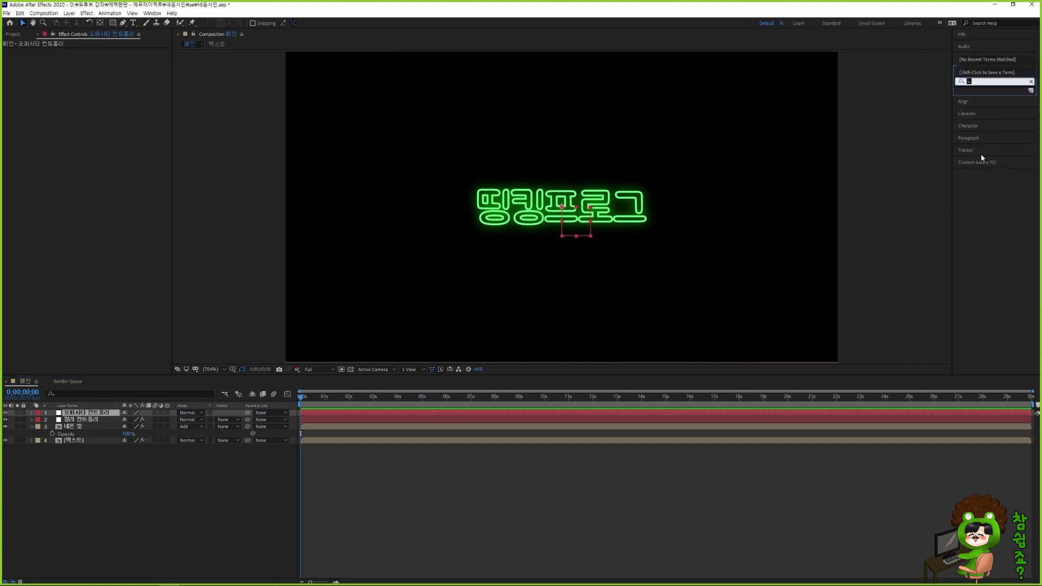
type("slider")
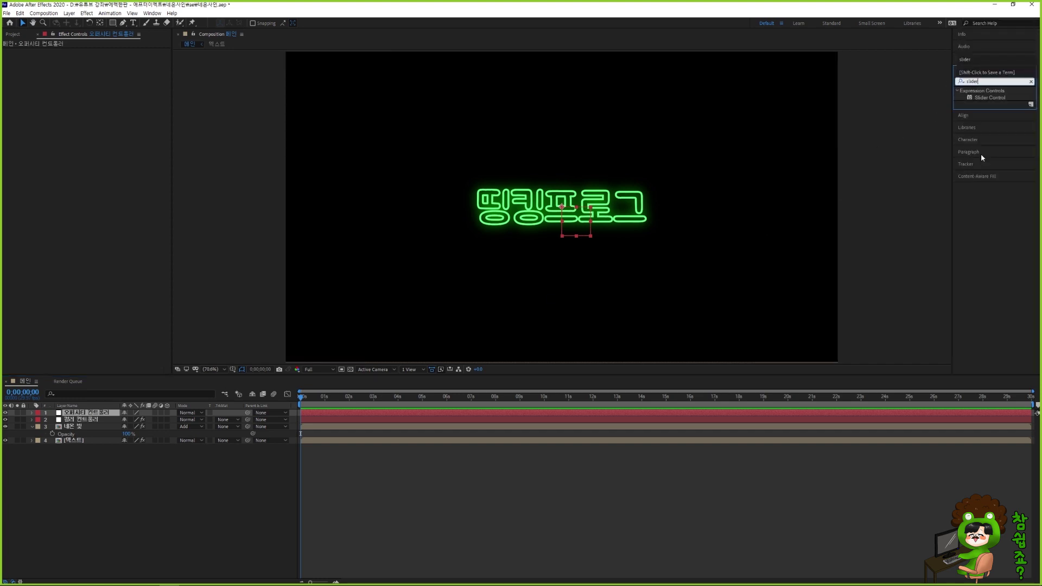
double_click(994, 98)
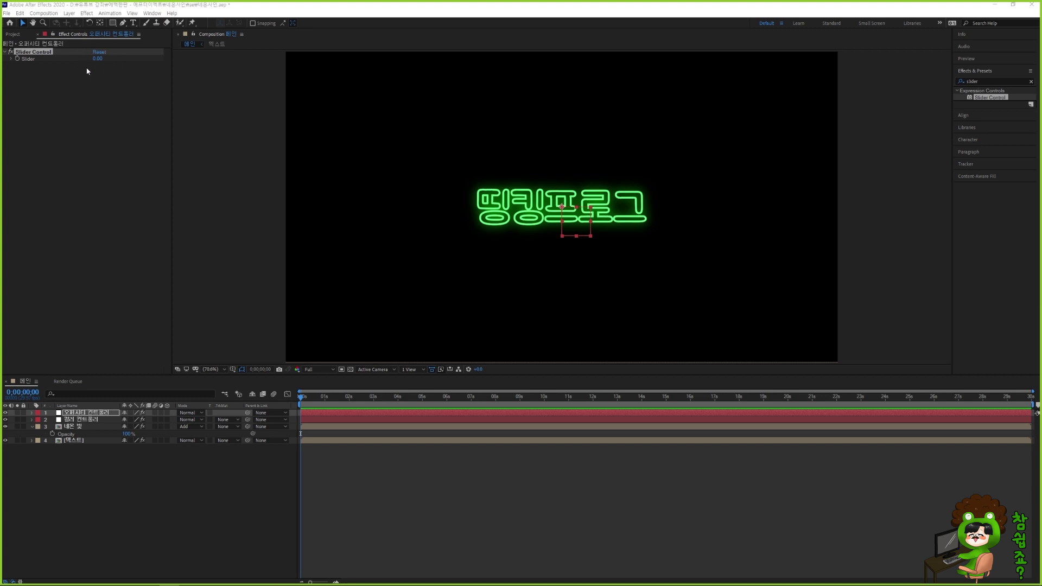
mouse_move(97, 59)
left_mouse_down()
mouse_move(130, 58)
mouse_move(88, 58)
mouse_move(100, 58)
left_mouse_up()
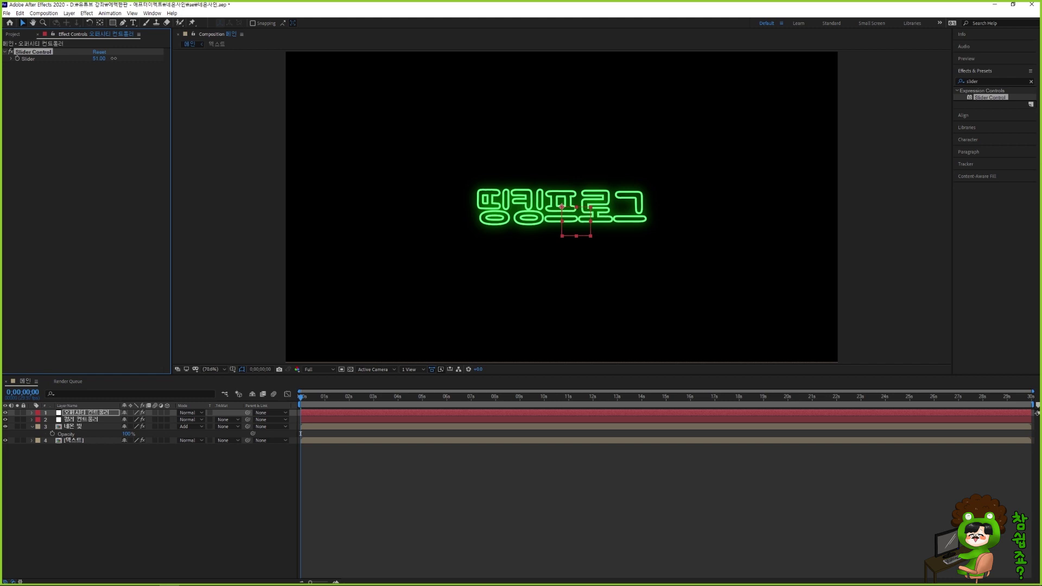
left_click_drag(110, 59, 112, 58)
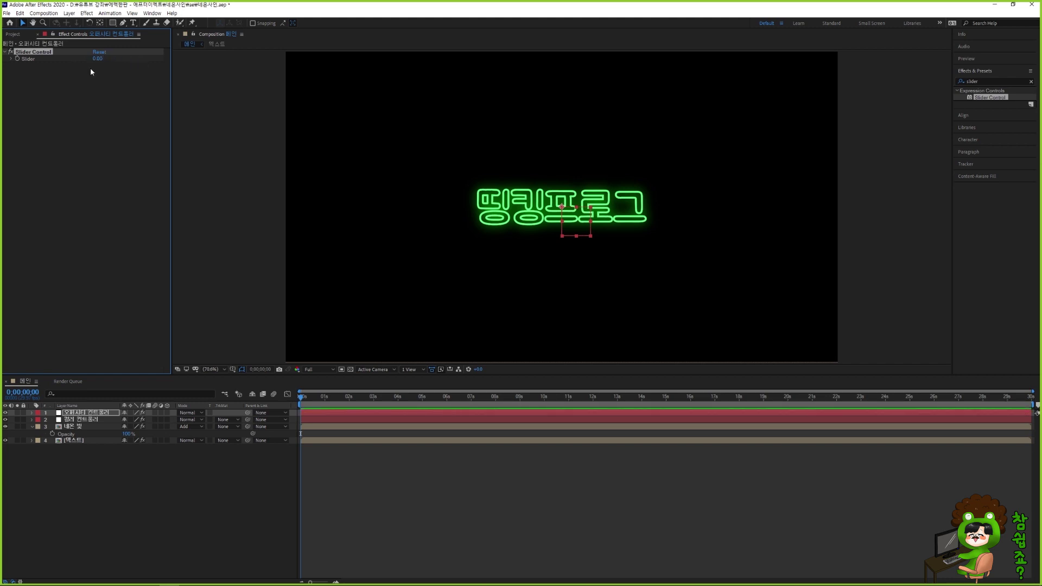
Link the 네온 빛 layer's Opacity by expression to the Slider of the 오퍼시티 컨트롤러 layer
left_click(31, 413)
left_click(39, 420)
left_click(46, 428)
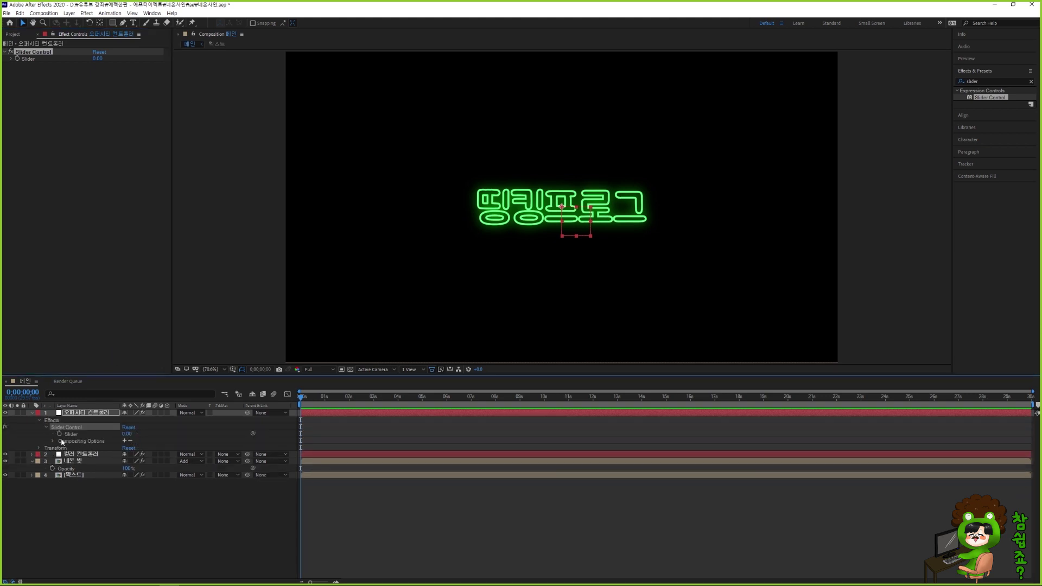
left_click(53, 469, "alt")
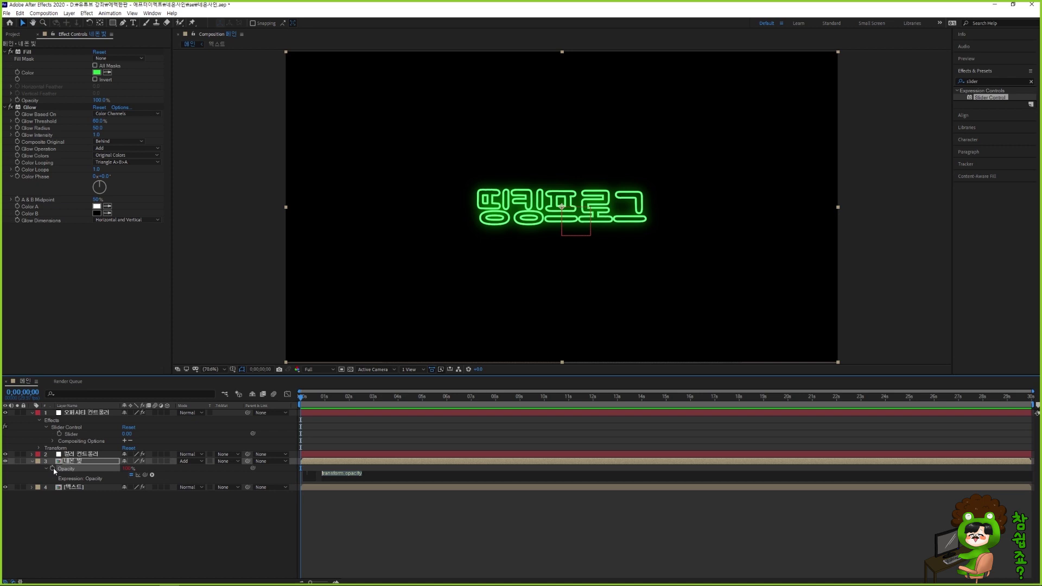
left_click_drag(146, 475, 96, 436)
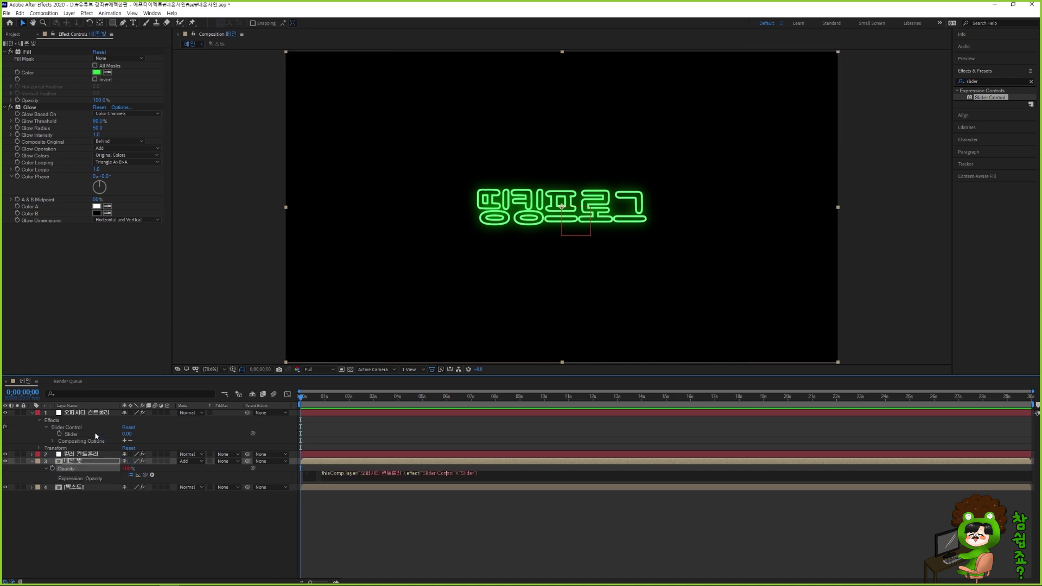
left_click(143, 523)
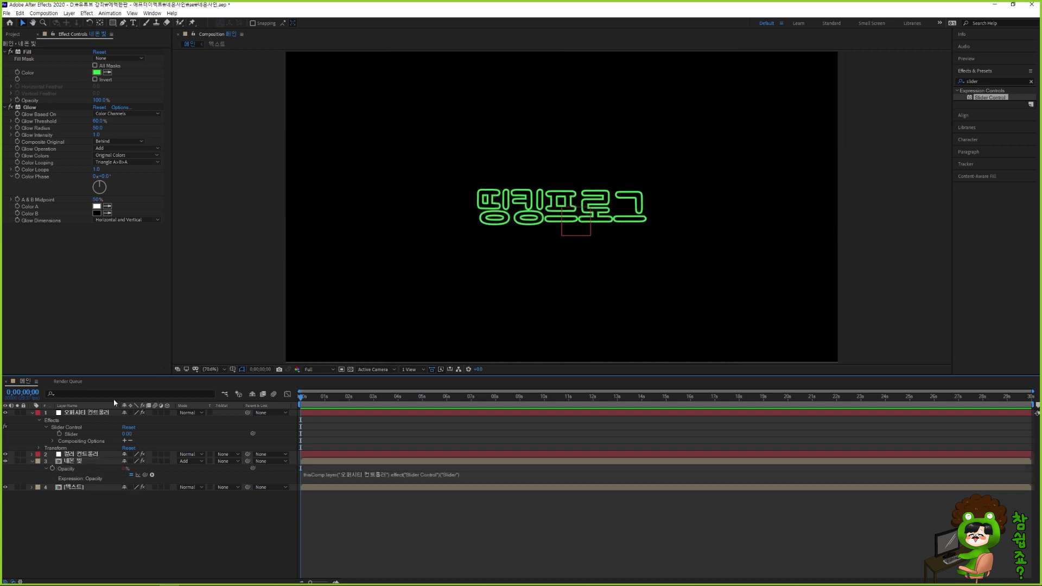
Try different Slider values on the 오퍼시티 컨트롤러 layer to test how it drives the glow's opacity
left_click(83, 414)
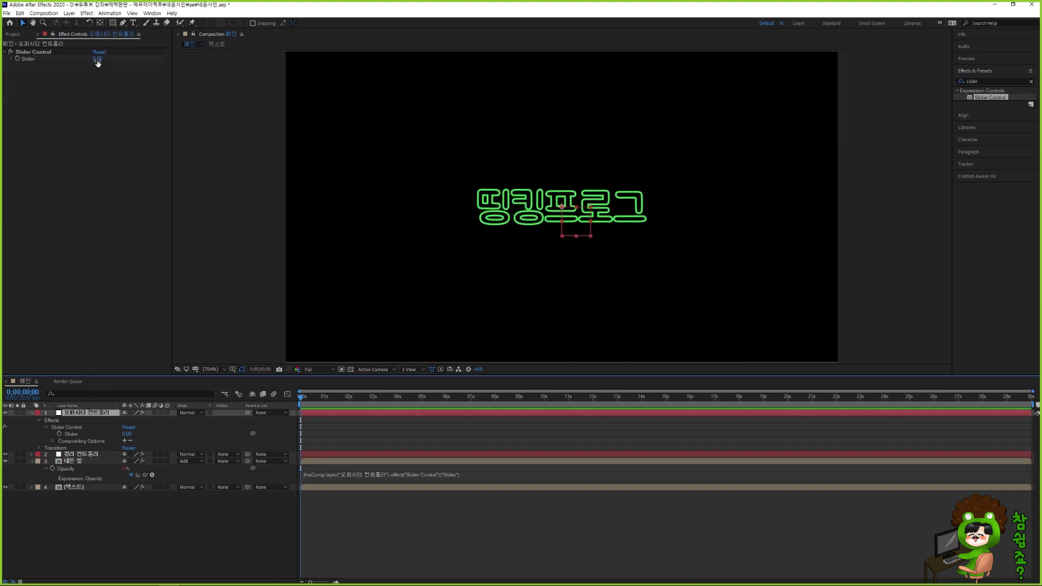
left_click_drag(98, 59, 163, 61)
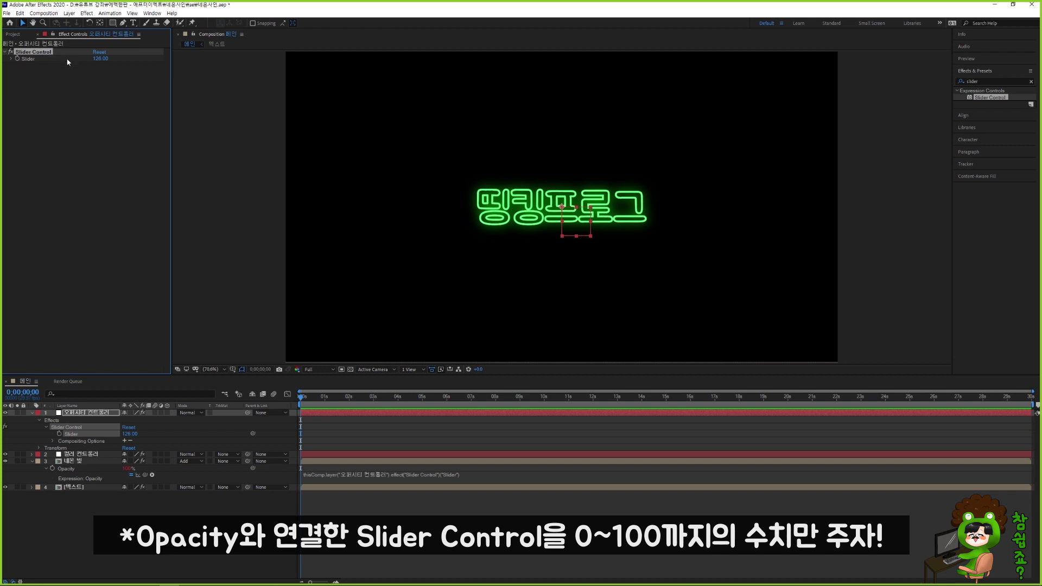
mouse_move(100, 58)
left_mouse_down()
mouse_move(1, 62)
mouse_move(101, 62)
left_mouse_up()
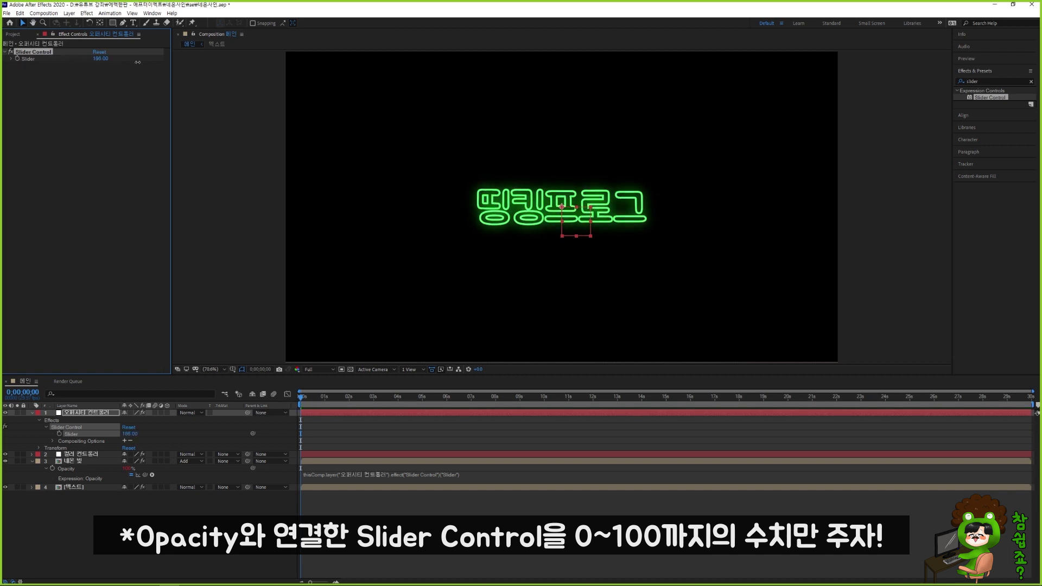
left_click_drag(255, 62, 199, 61)
left_click_drag(119, 62, 73, 62)
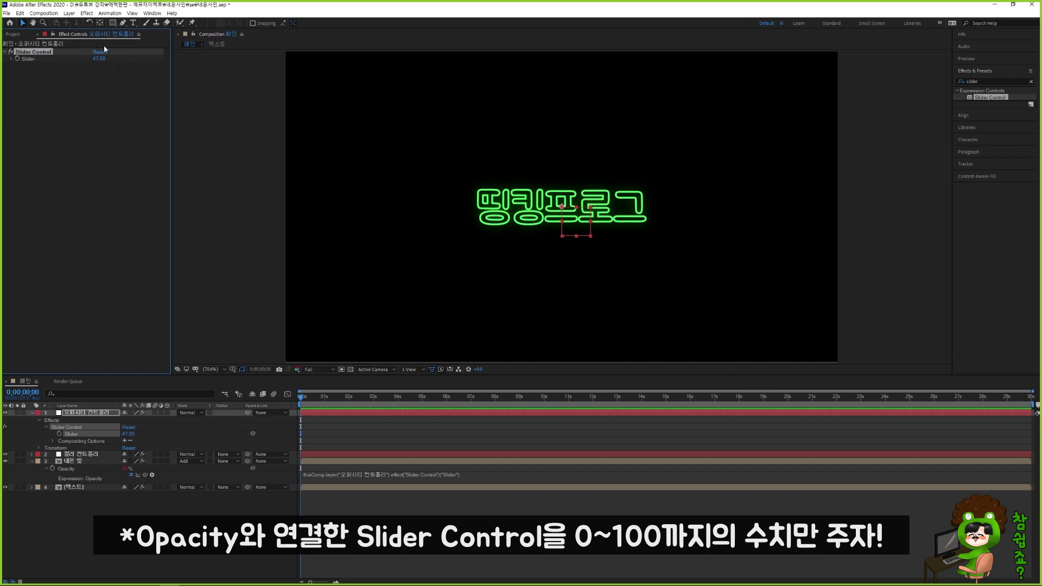
left_click_drag(99, 59, 82, 59)
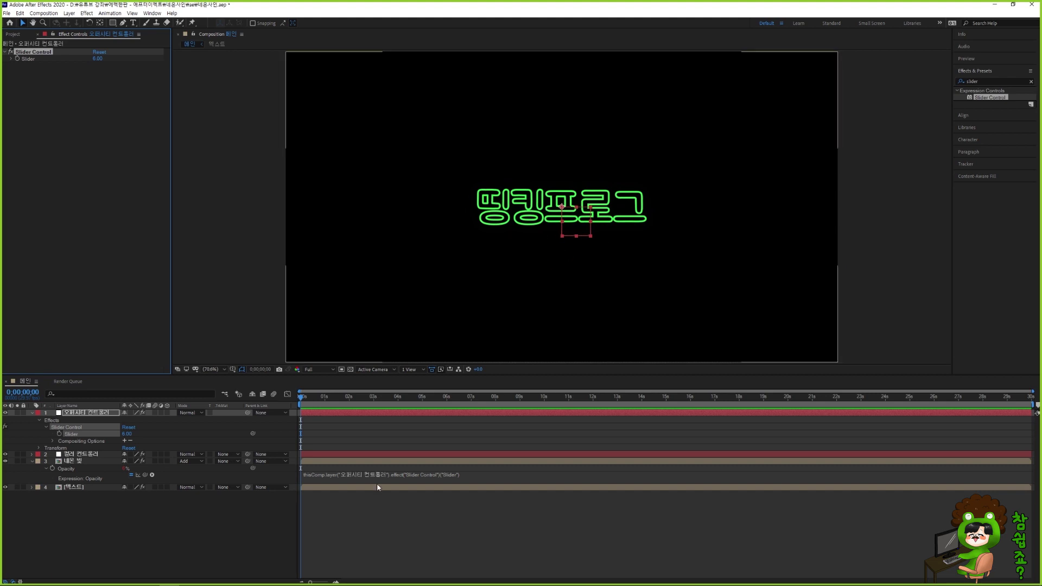
Keyframe the 오퍼시티 컨트롤러 Slider at 0 at 0;00;01;00 and raise it at 0;00;01;02
key("equal")
left_click_drag(310, 400, 354, 400)
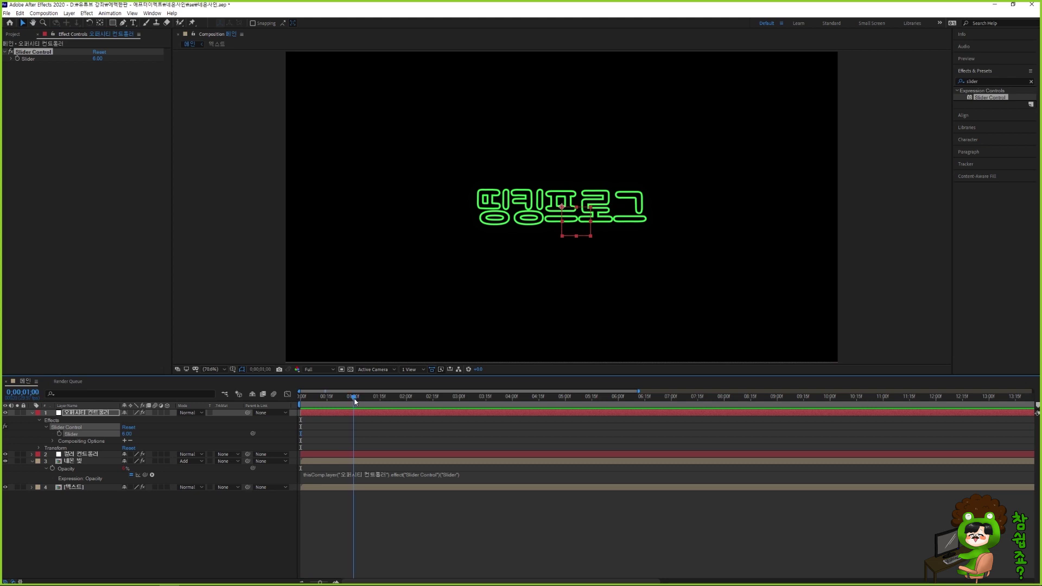
left_click(97, 58)
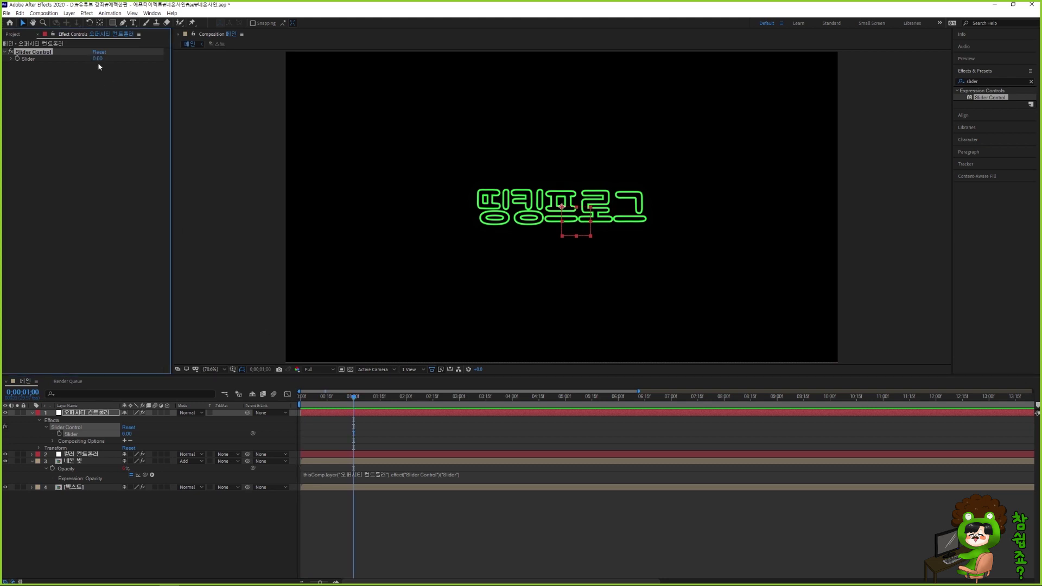
left_click(18, 58)
key("Page_Down")
key("Page_Down")
left_click_drag(101, 58, 126, 55)
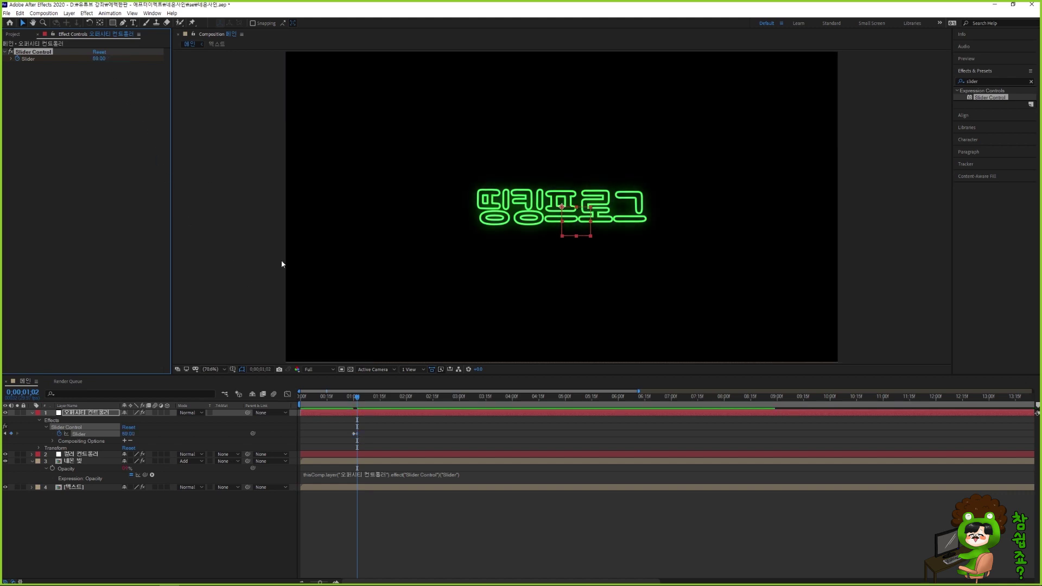
Continue the flicker with Slider keyframes of 23 at 0;00;01;04, 72 at 0;00;01;06 and 37 at 0;00;01;08
key("Page_Down")
key("Page_Down")
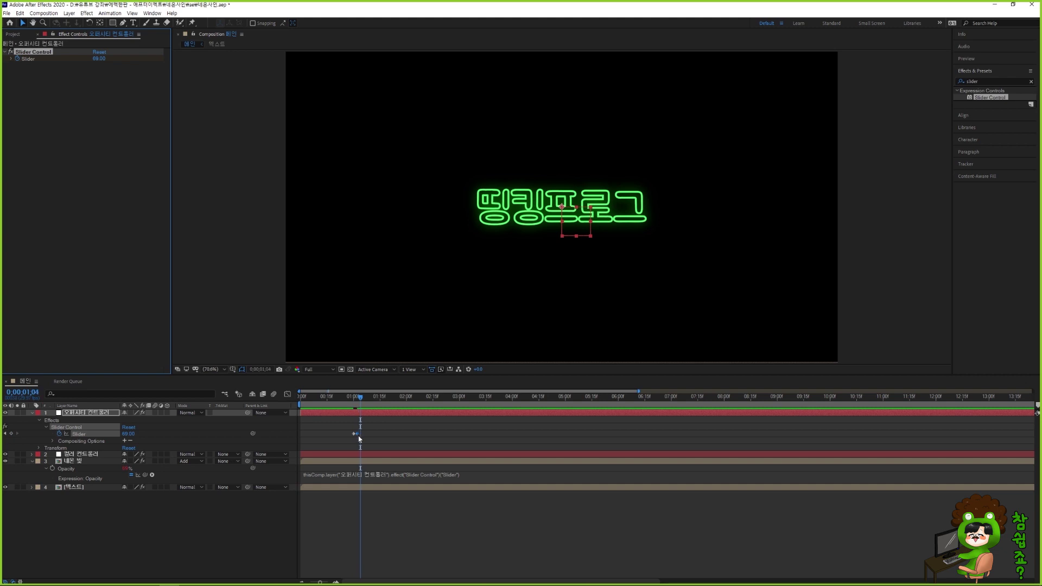
left_click_drag(99, 58, 90, 60)
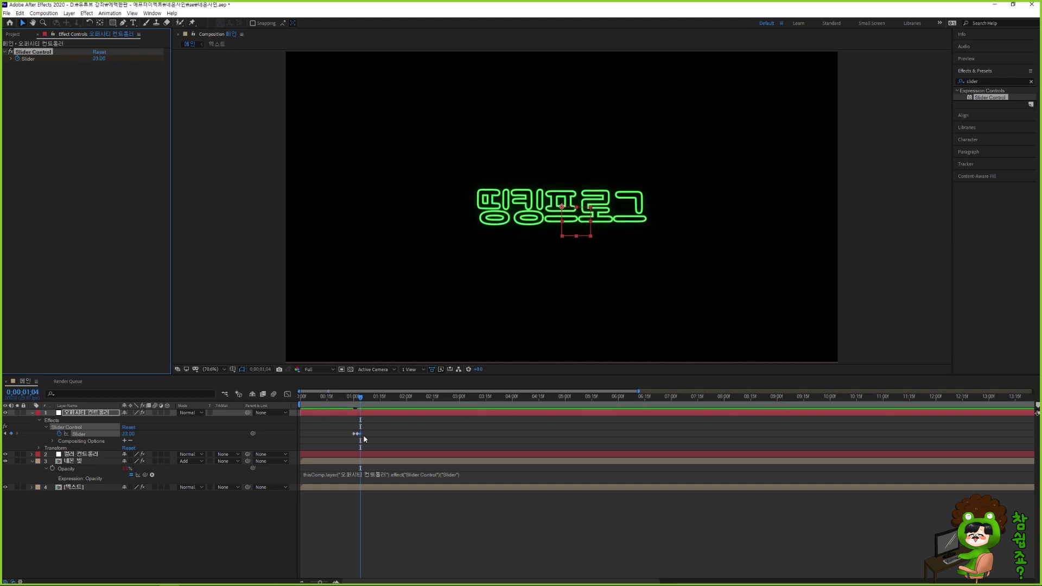
key("Page_Down")
key("Page_Down")
left_click_drag(99, 58, 122, 61)
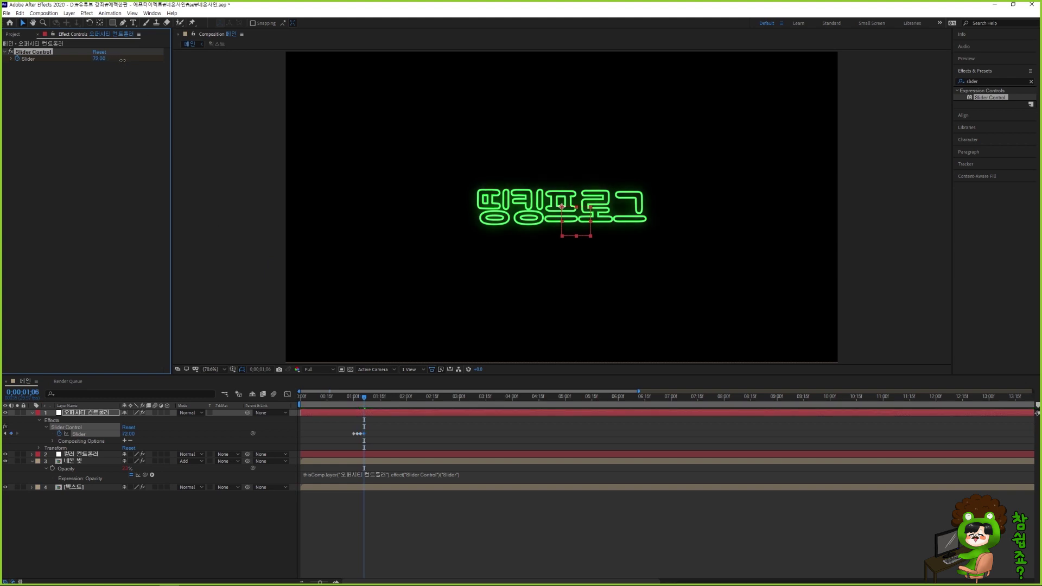
key("Page_Down")
key("Page_Down")
left_click_drag(101, 59, 85, 60)
Finish the flicker with a Slider keyframe of 100 at 0;00;01;10
key("Page_Down")
key("Page_Down")
left_click(100, 59)
type("1")
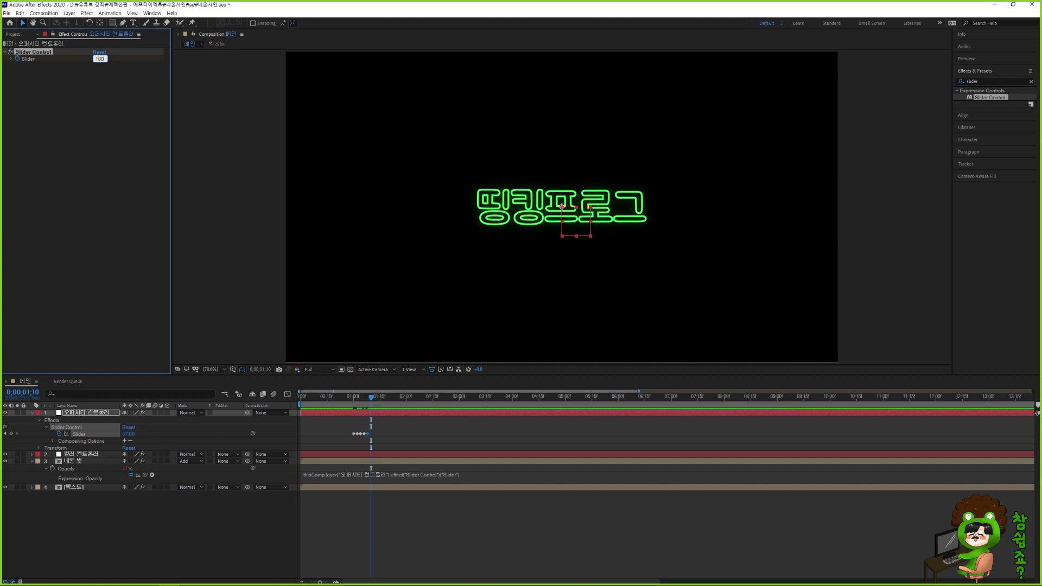
key("Return")
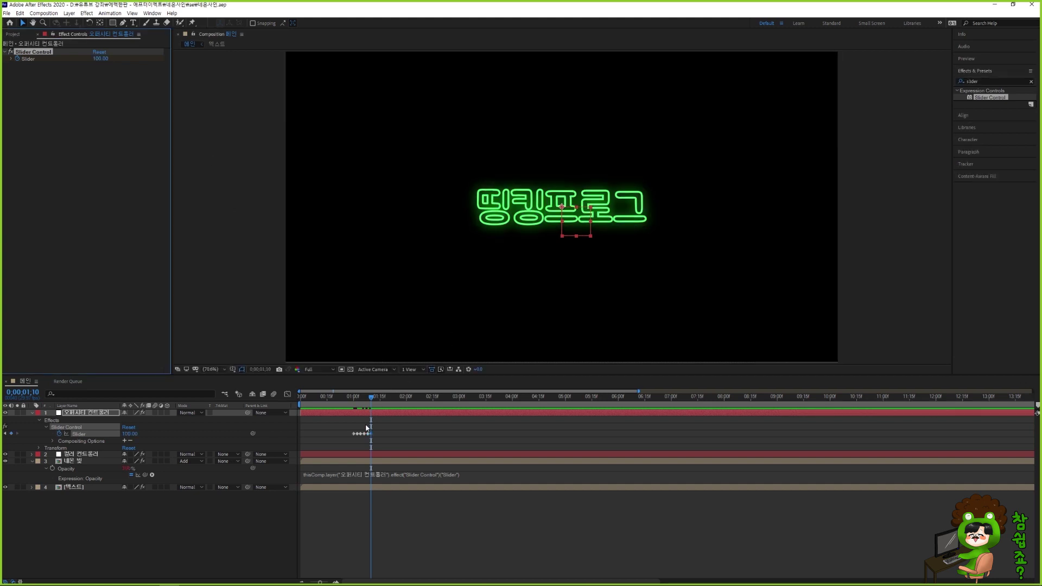
Preview the glow's flicker animation from the beginning of the composition
left_click(338, 414)
left_click(343, 400)
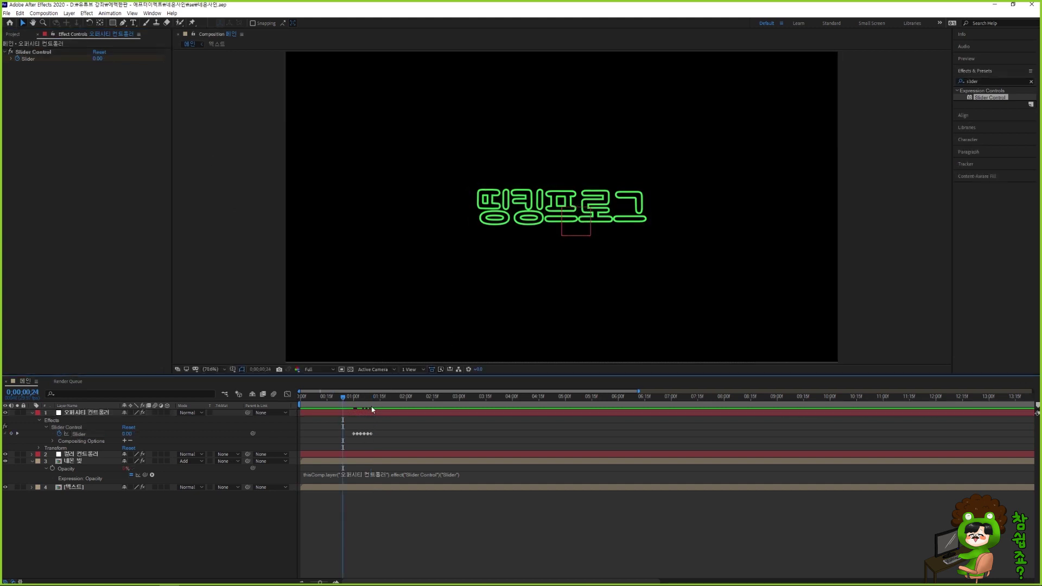
left_click(332, 399)
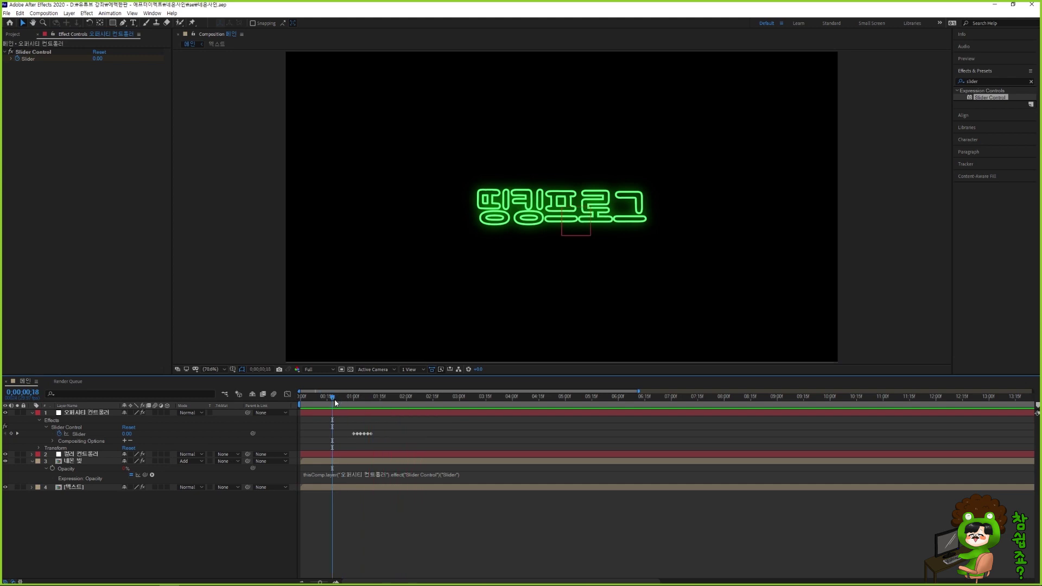
left_click(318, 399)
left_click(337, 398)
left_click_drag(338, 398, 283, 412)
left_click(411, 421)
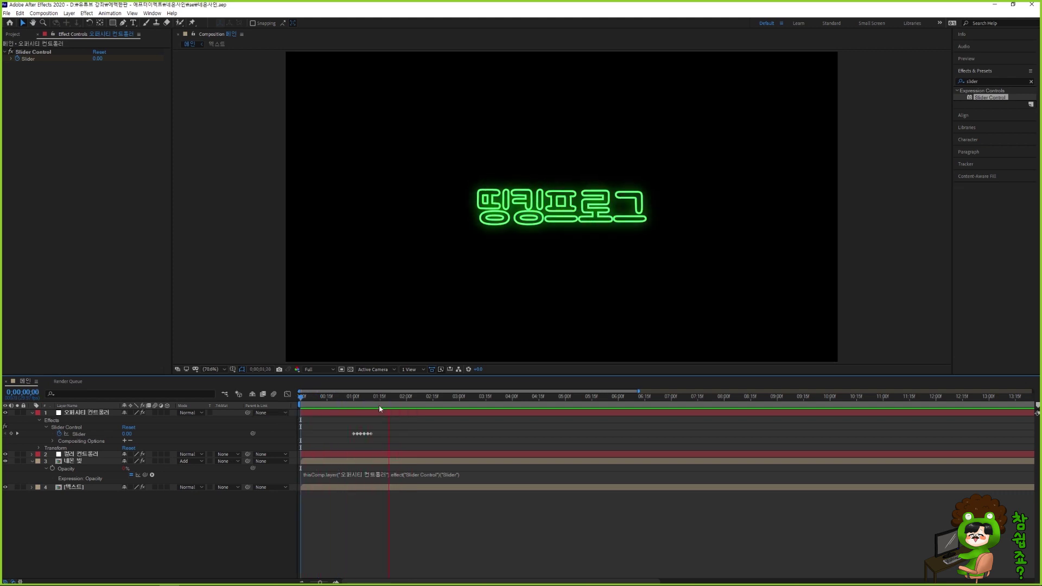
Keyframe the current Color of the 컬러 컨트롤러 layer's Color Control at 0;00;01;10 and reveal the layer's keyframed properties
left_click(90, 457)
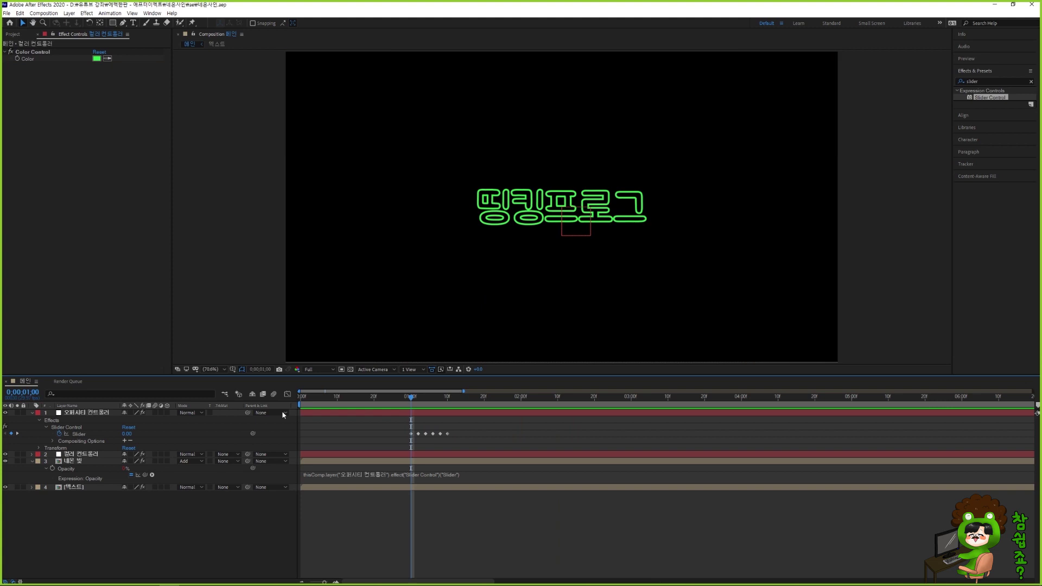
left_click(98, 455)
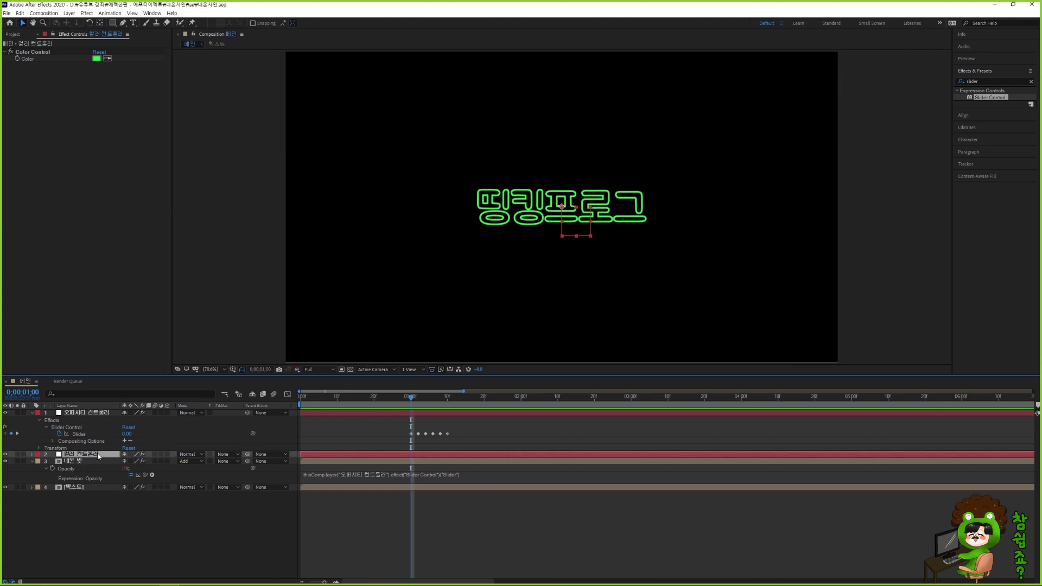
mouse_move(411, 397)
left_mouse_down()
mouse_move(386, 401)
mouse_move(426, 406)
mouse_move(411, 406)
left_mouse_up()
left_click(417, 398)
left_click_drag(416, 399, 447, 399)
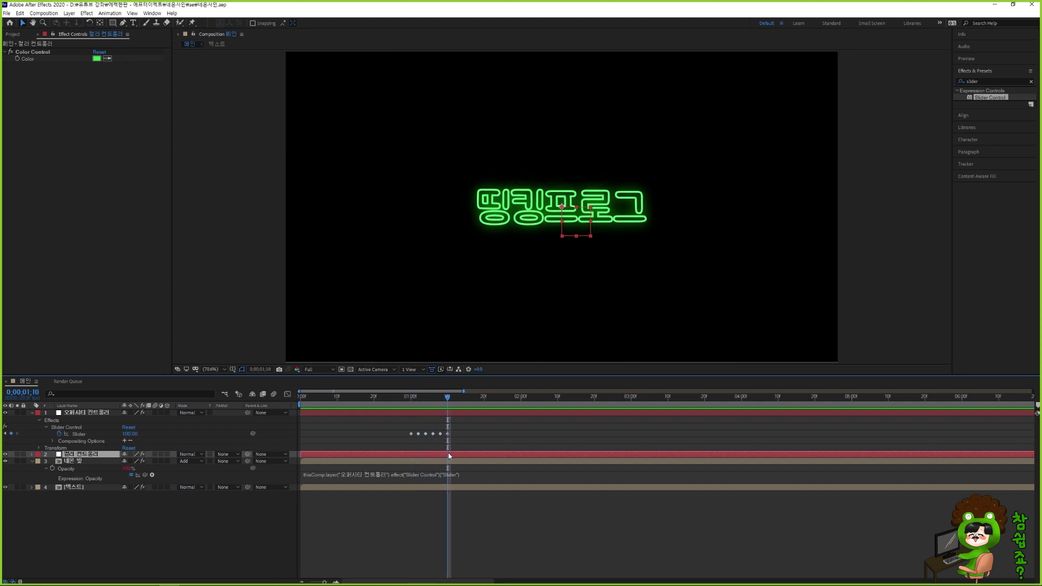
left_click(19, 61)
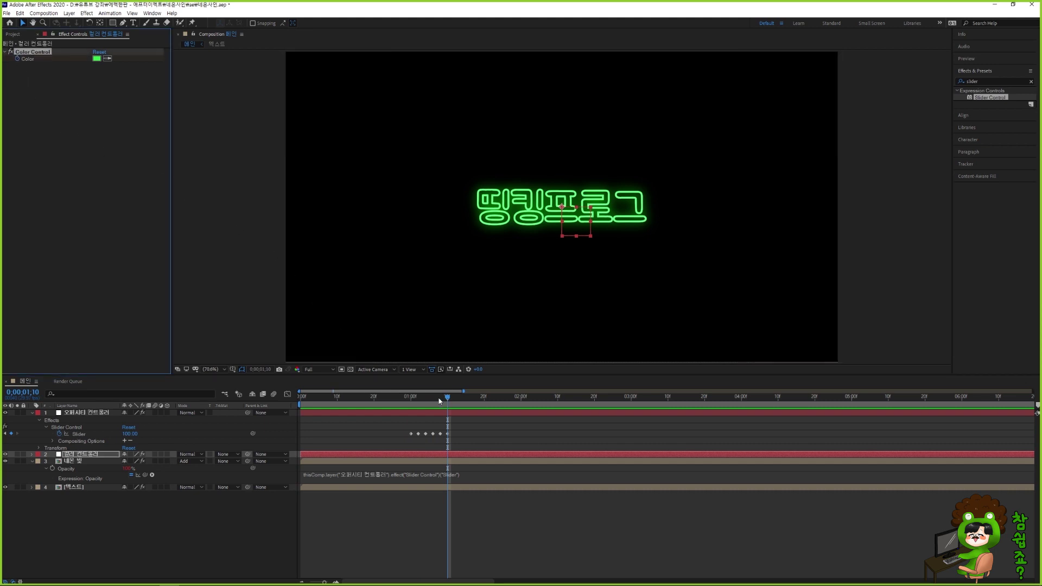
key("u")
Set the Color Control's colour to dark green 285C2E at 0;00;01;00 and preview the animation from the start
left_click_drag(449, 399, 412, 403)
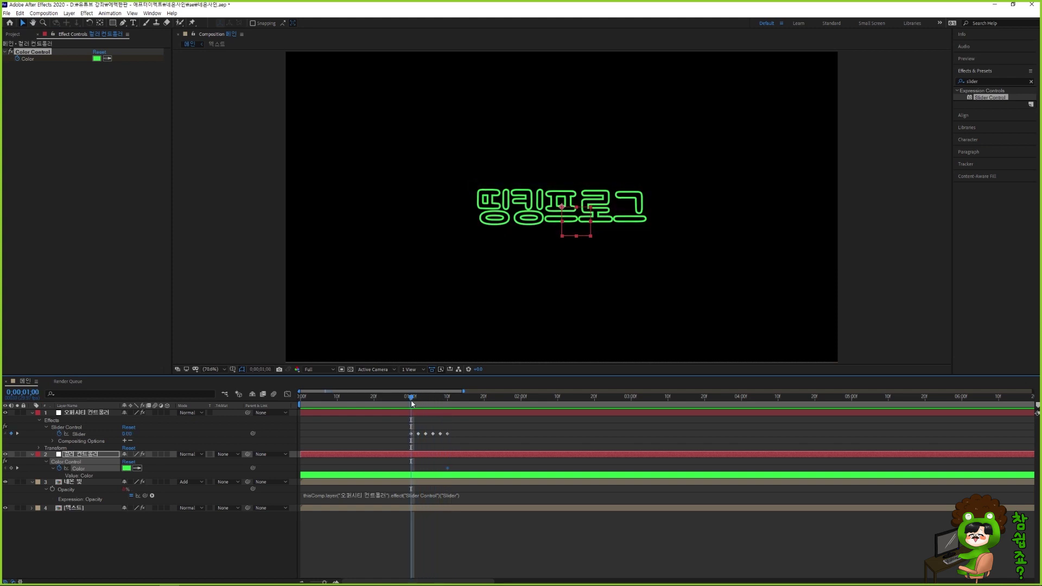
left_click(97, 58)
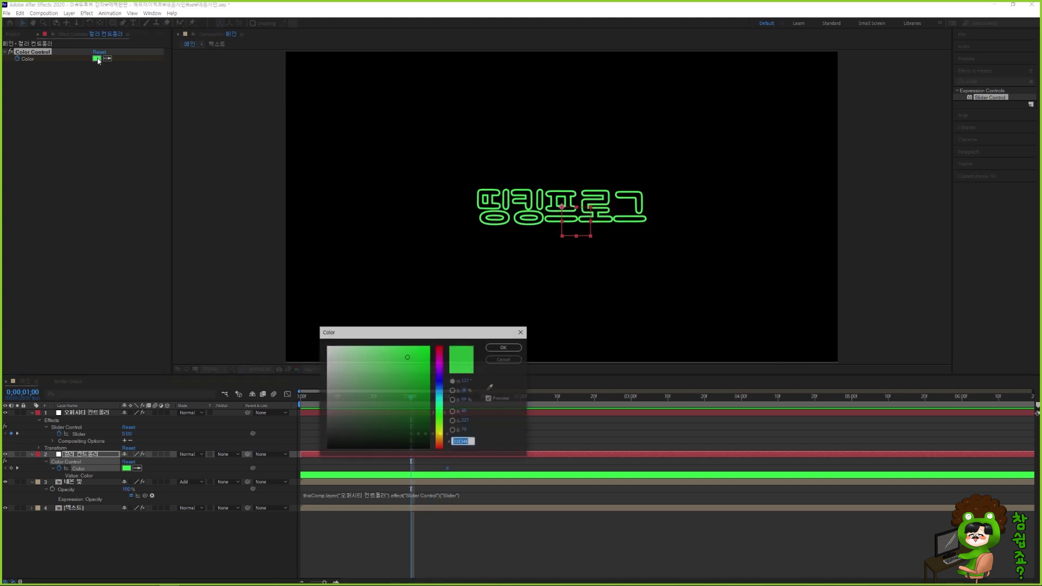
left_click_drag(404, 367, 384, 412)
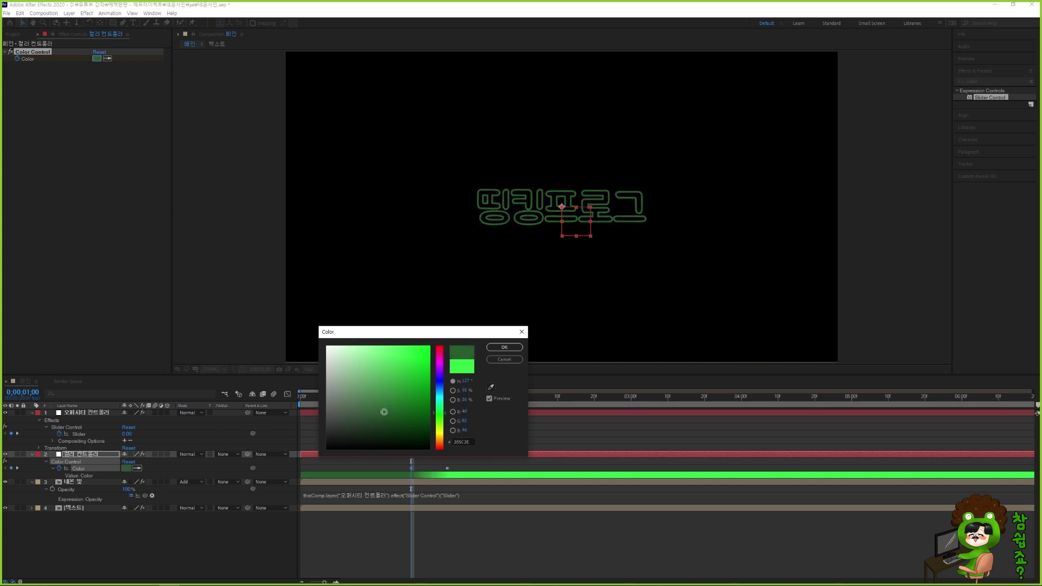
left_click(504, 347)
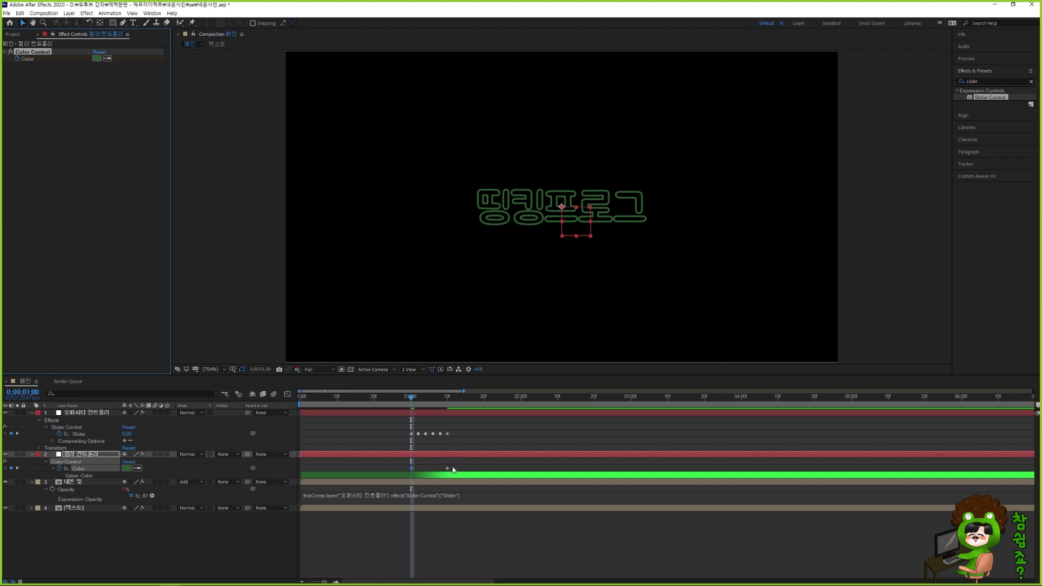
key("Home")
key("space")
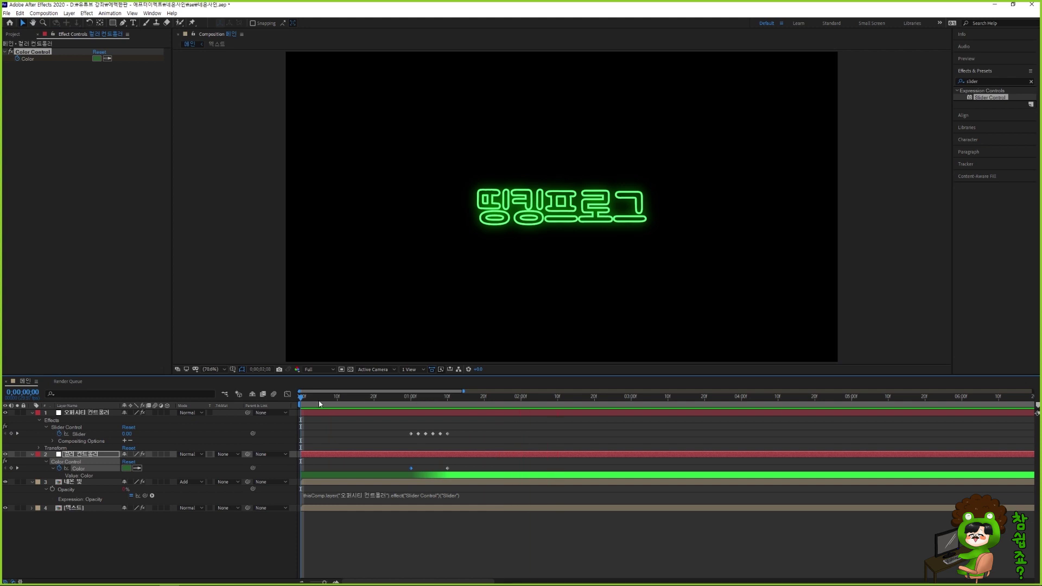
Preview the neon flicker with its keyframed colour change from the start, and clear the layer selection
key("space")
key("space")
key("space")
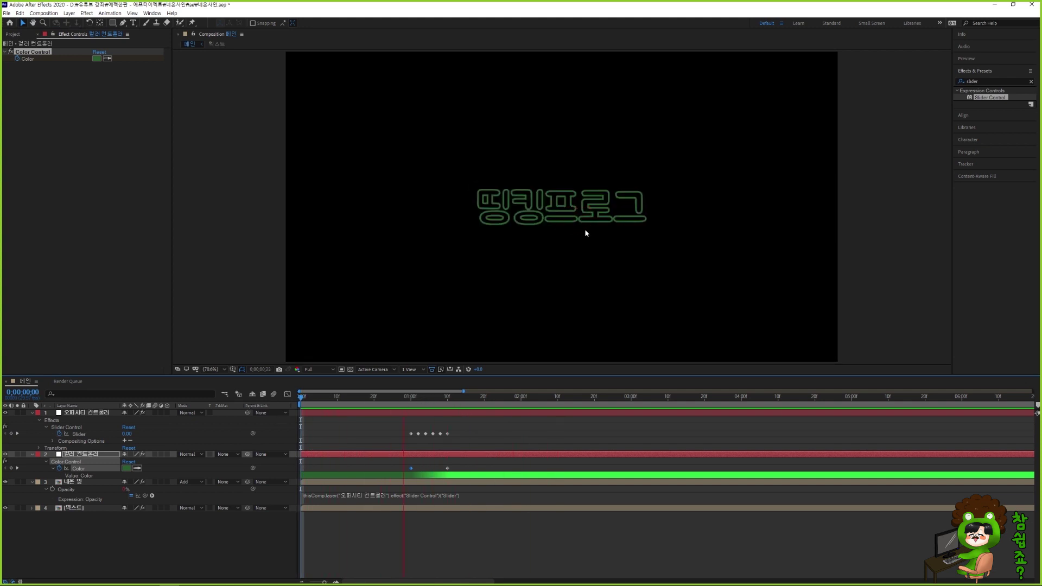
key("space")
key("space")
key("space")
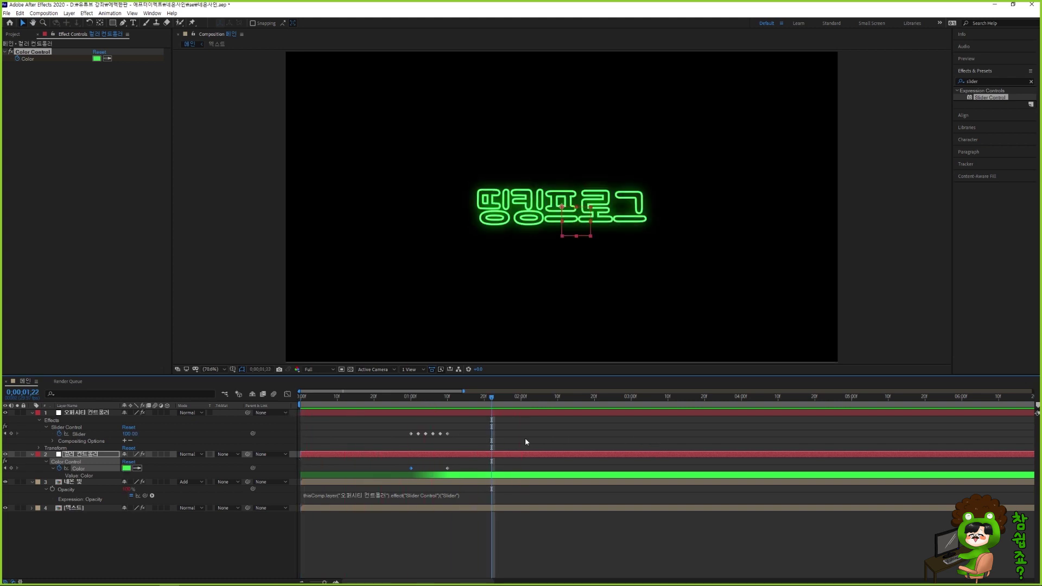
left_click(525, 438)
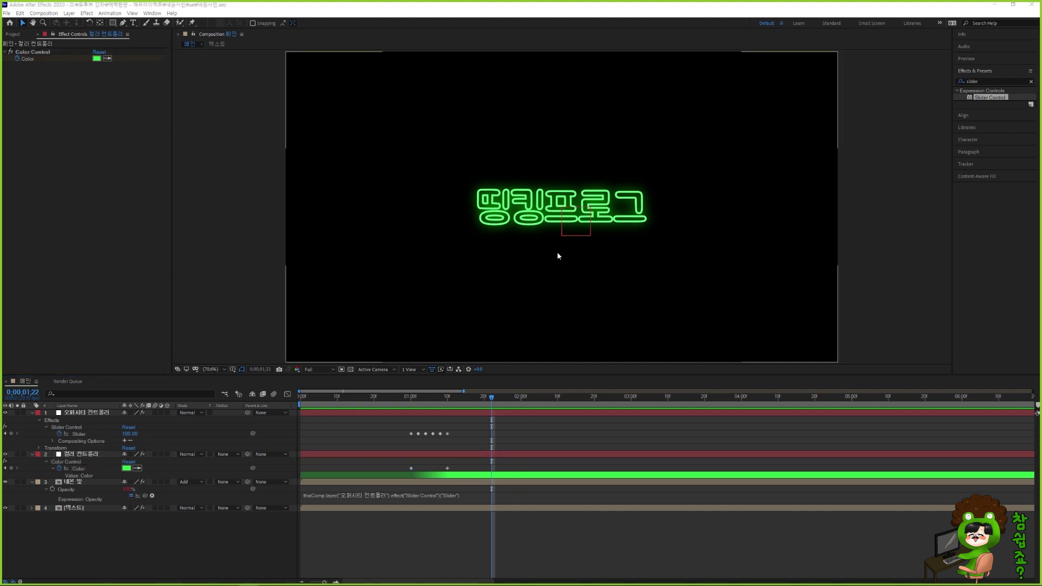
Create a new composition from the Stone Texture.jpg footage
left_click(15, 34)
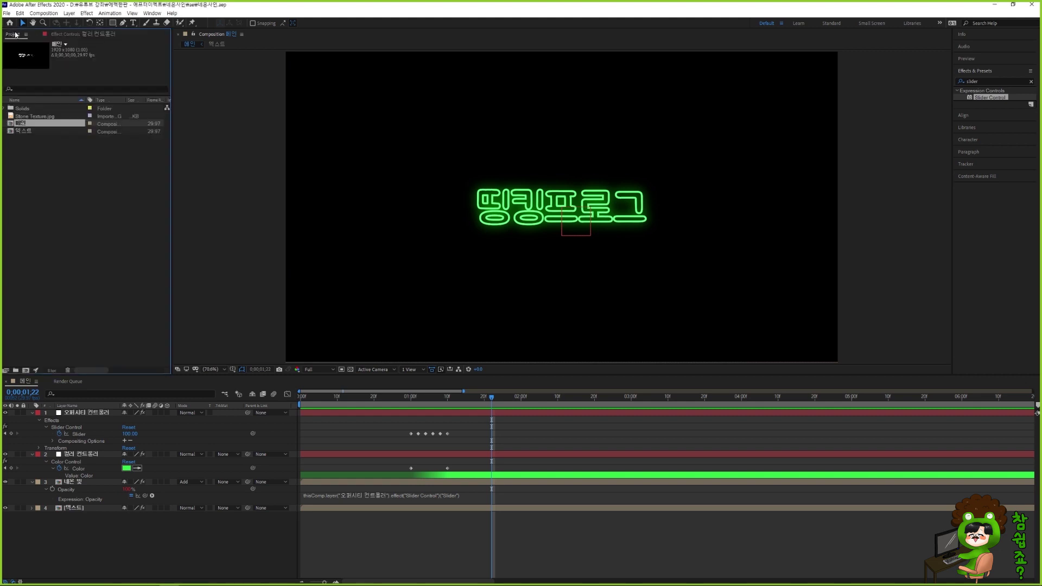
left_click(8, 117)
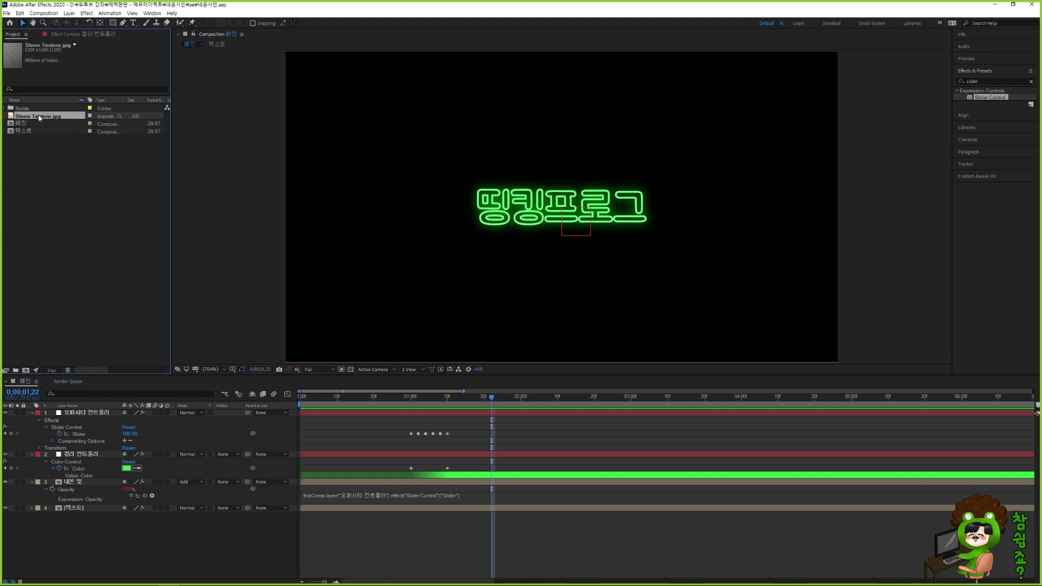
left_click_drag(39, 117, 26, 372)
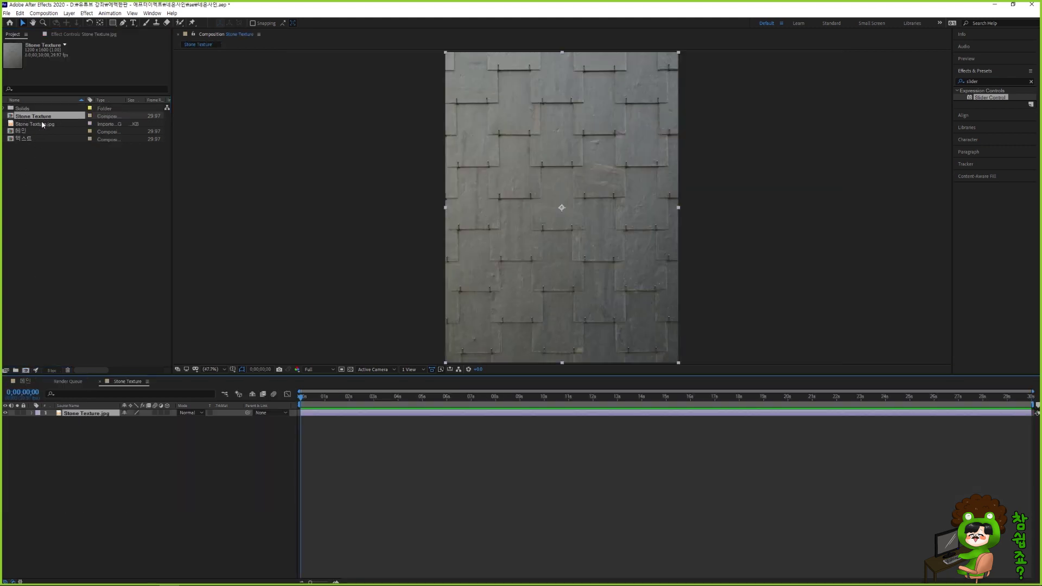
Rename the Stone Texture composition as 벽 and save the project
left_click(56, 119)
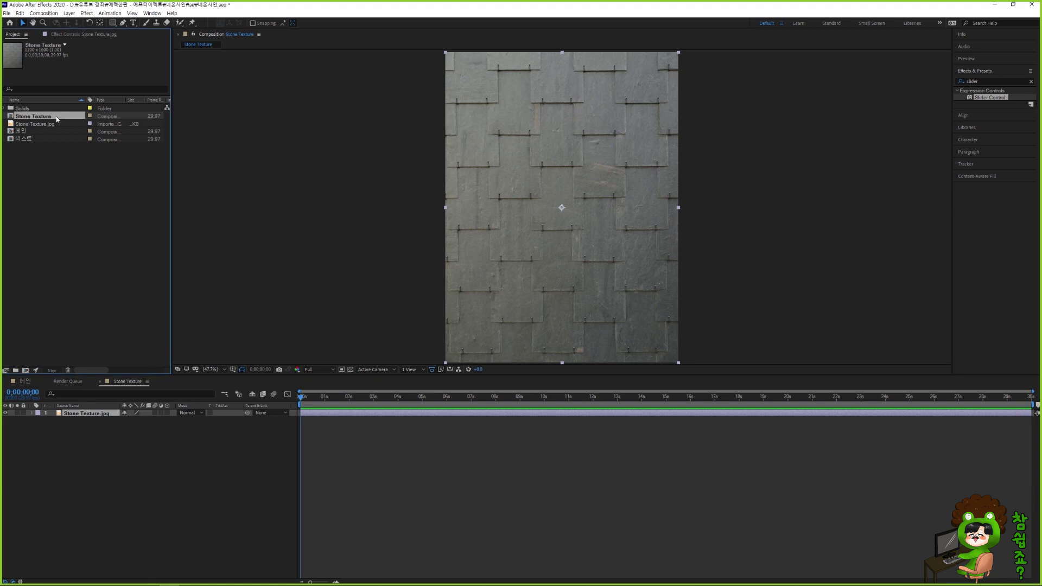
key("Return")
key("BackSpace")
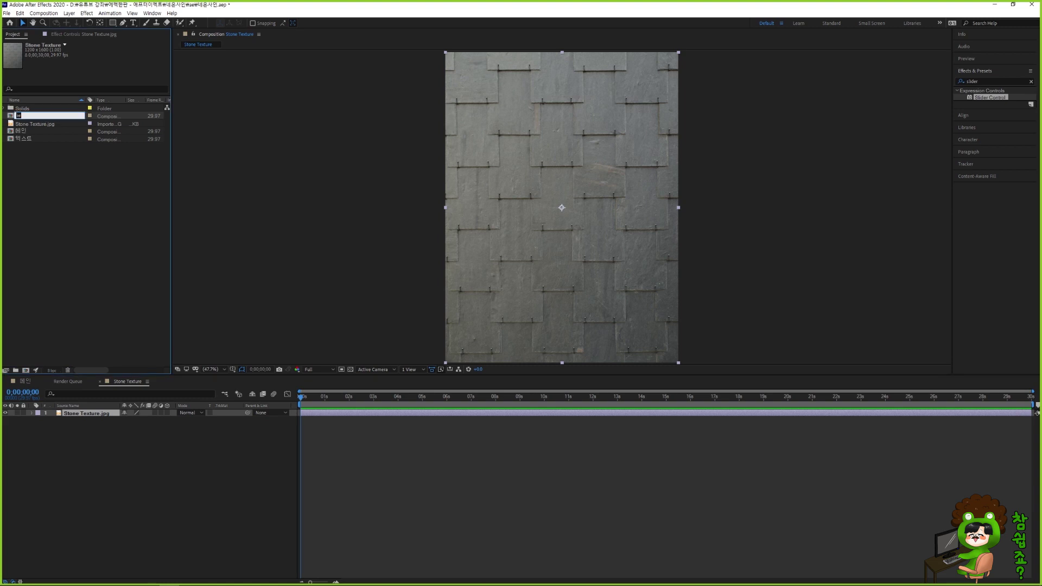
type("벽")
key("Return")
key("ctrl+s")
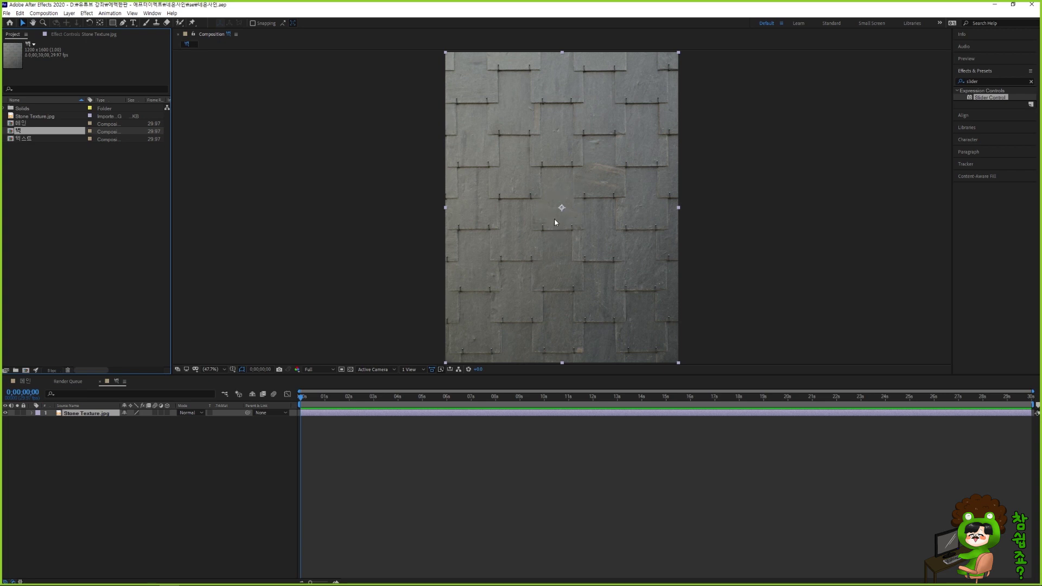
Apply the Levels effect to the Stone Texture.jpg layer and darken it with an Output White of about 106
left_click_drag(998, 81, 929, 83)
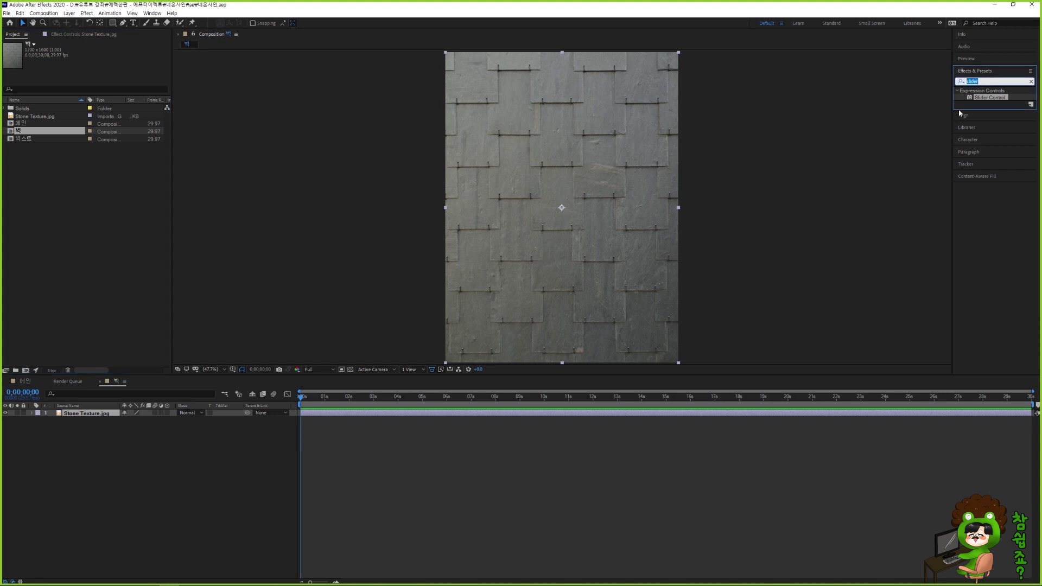
type("level")
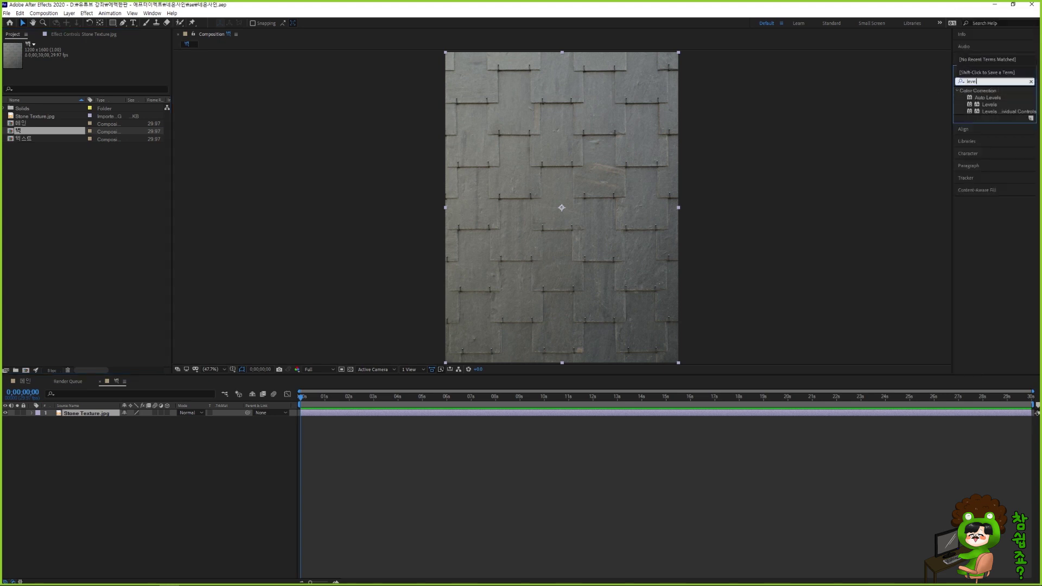
double_click(989, 105)
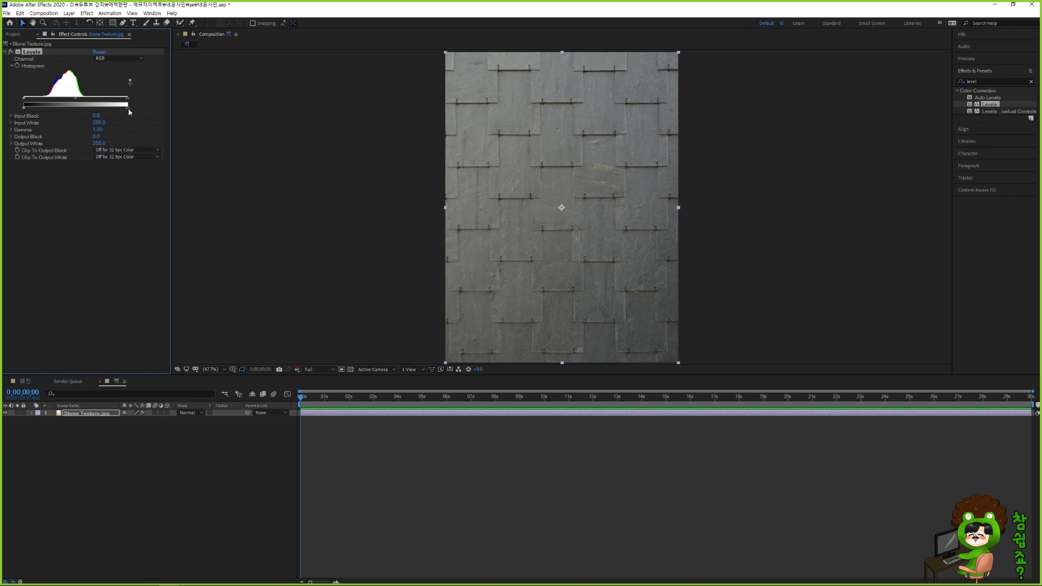
mouse_move(128, 111)
left_mouse_down()
mouse_move(81, 110)
mouse_move(127, 112)
left_mouse_up()
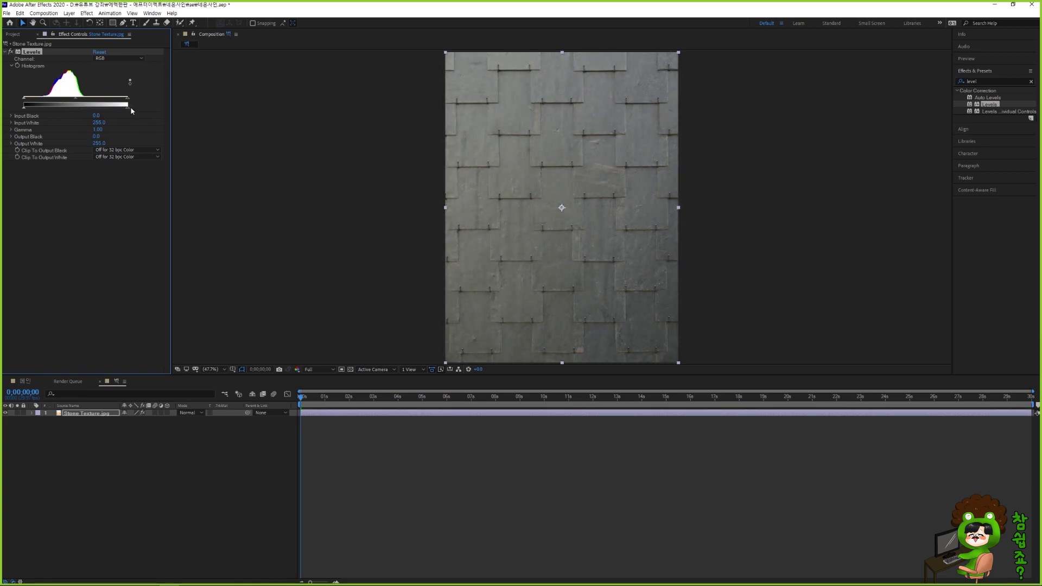
left_click_drag(128, 112, 68, 109)
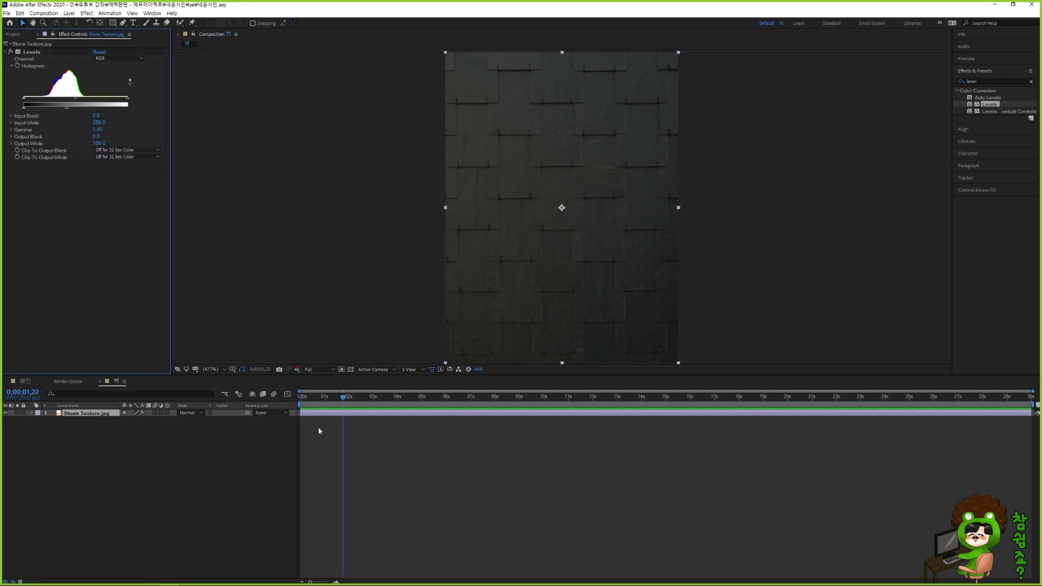
Add the 벽 composition to the 메인 composition as the bottom layer beneath the text
left_click(26, 383)
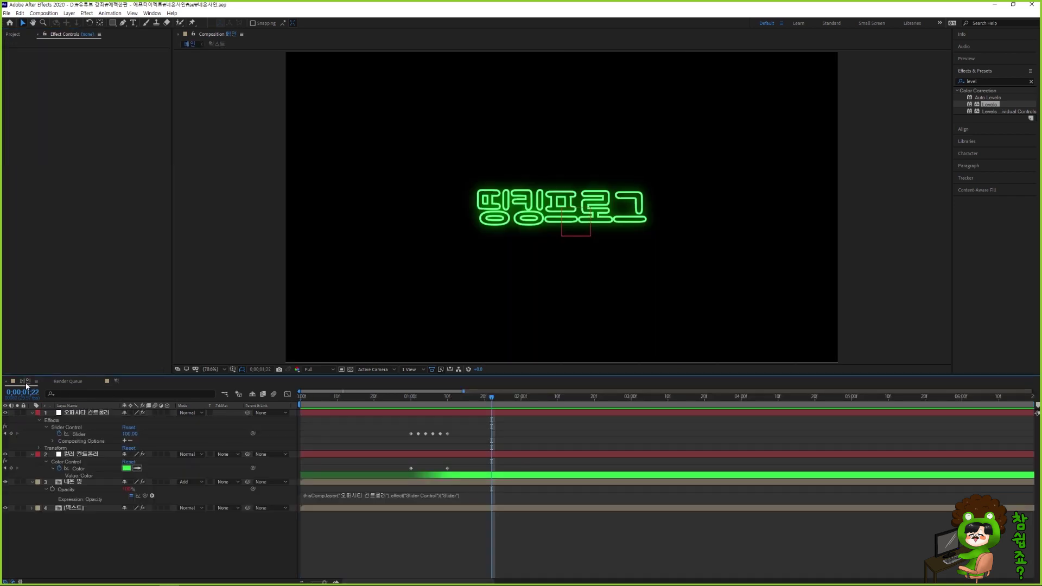
left_click(9, 34)
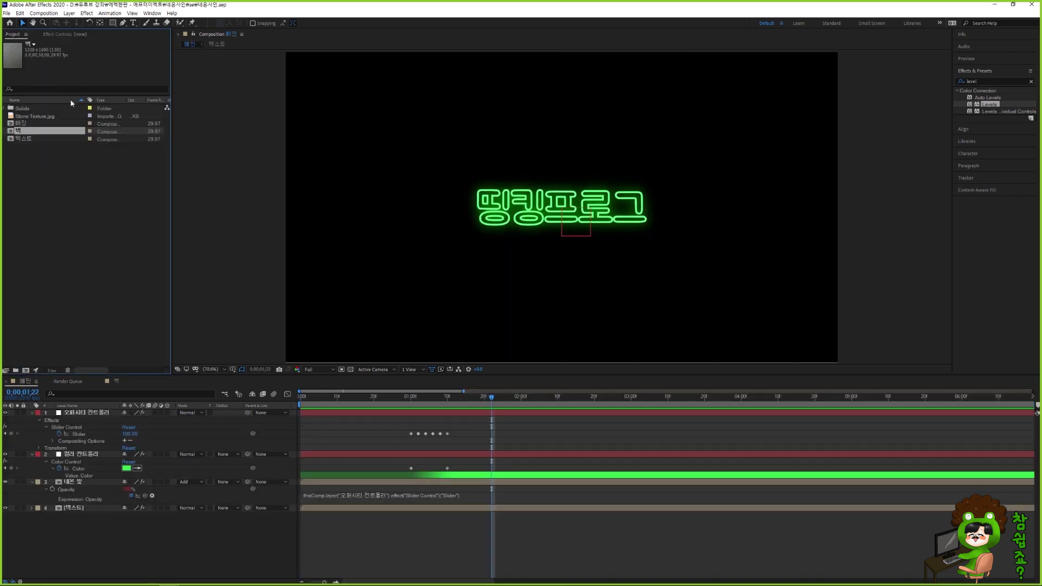
left_click_drag(39, 133, 86, 521)
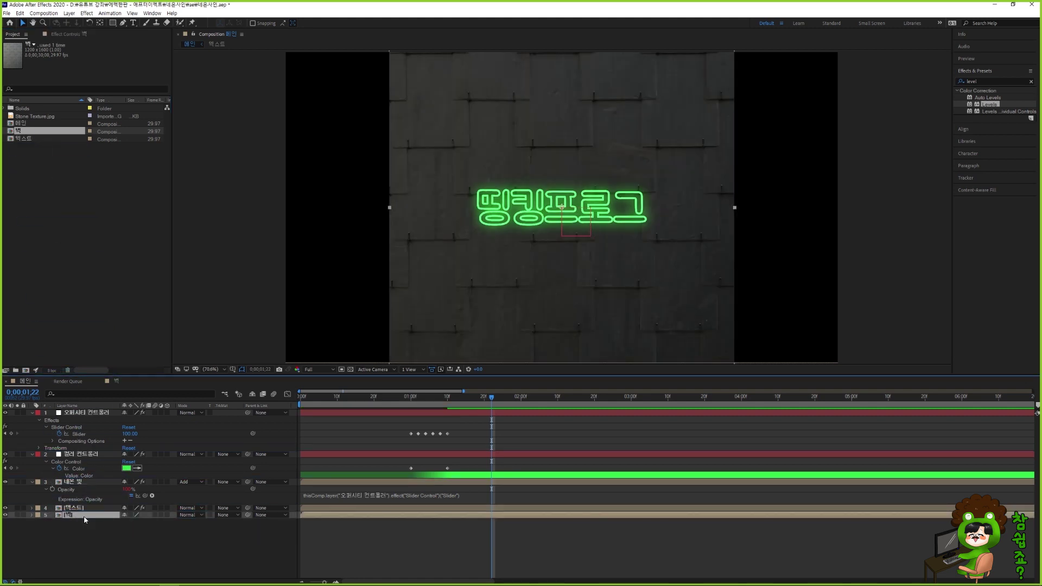
Make the 벽 layer a 3D layer and set its Z position to 500
left_click(167, 515)
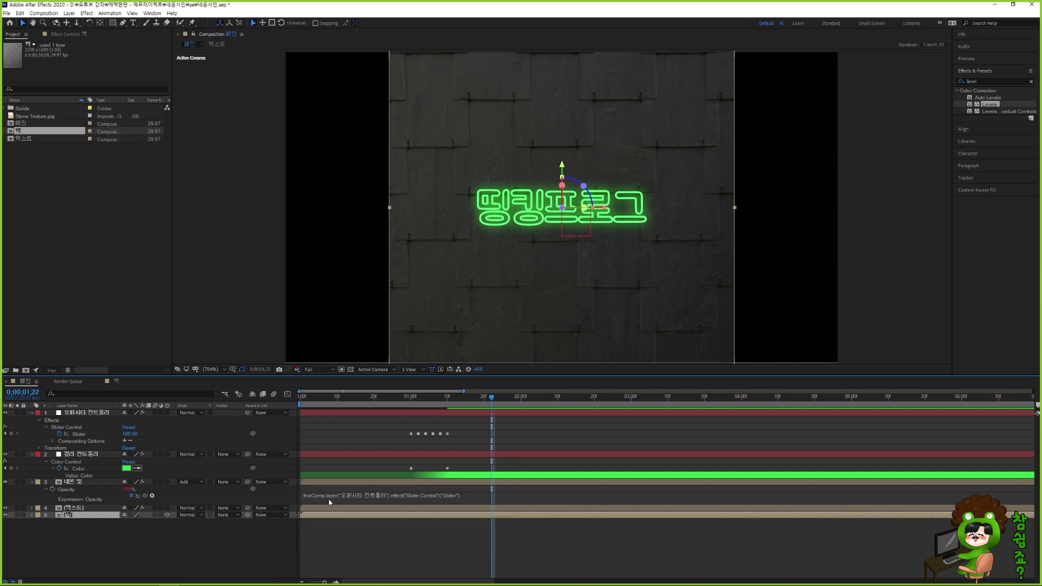
left_click(77, 519)
left_click(80, 518)
key("p")
left_click(152, 522)
type("500")
key("Return")
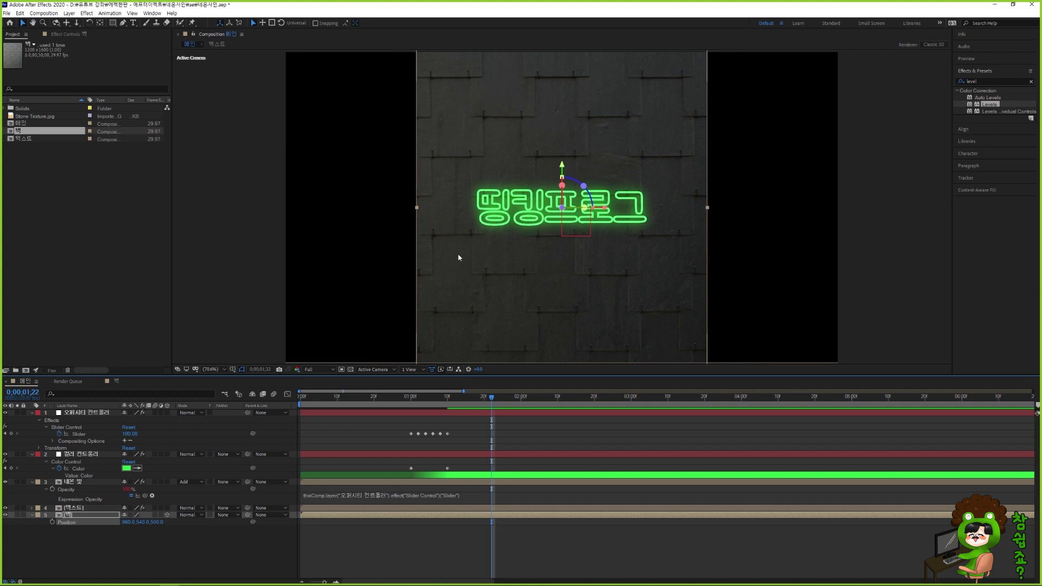
Try a Z position of 870 on the 벽 layer, and save the project with it set back to 500
left_click_drag(157, 522, 505, 521)
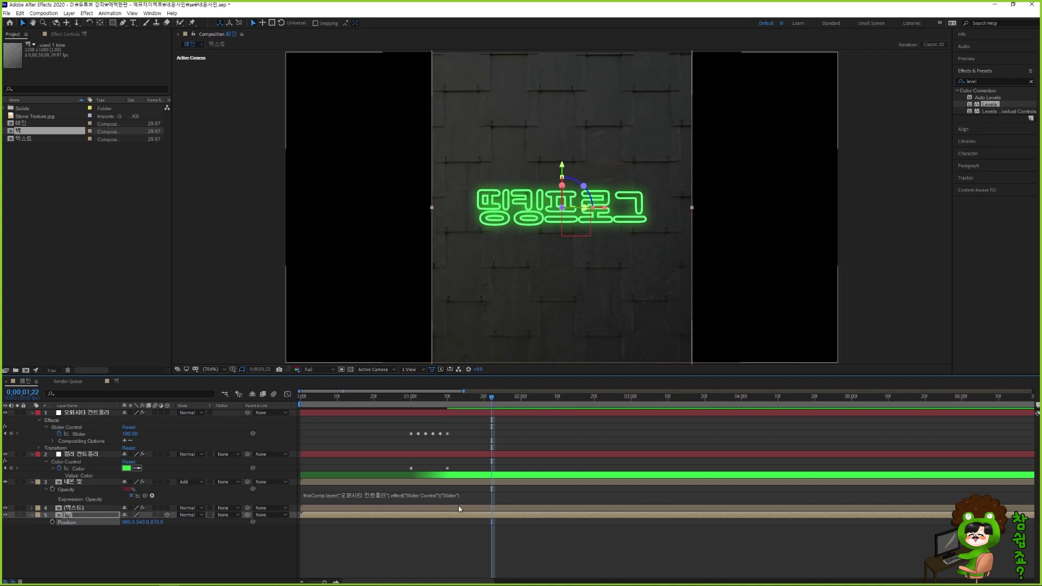
key("ctrl+z")
left_click(155, 522)
type("500")
key("Return")
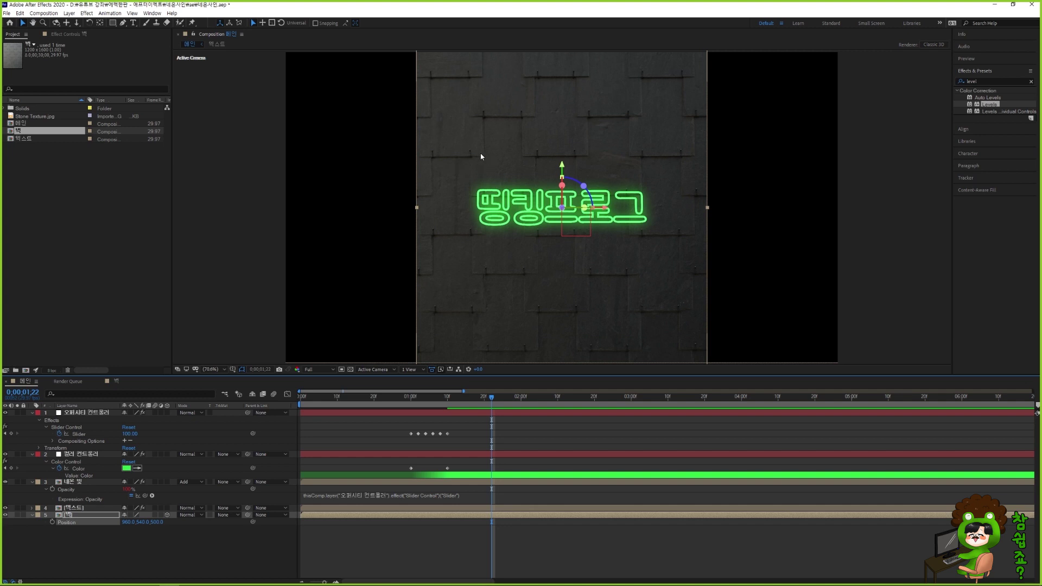
key("ctrl+s")
Check the wall's depth in the Left view and Custom View 1, and return to the Active Camera view
left_click(383, 369)
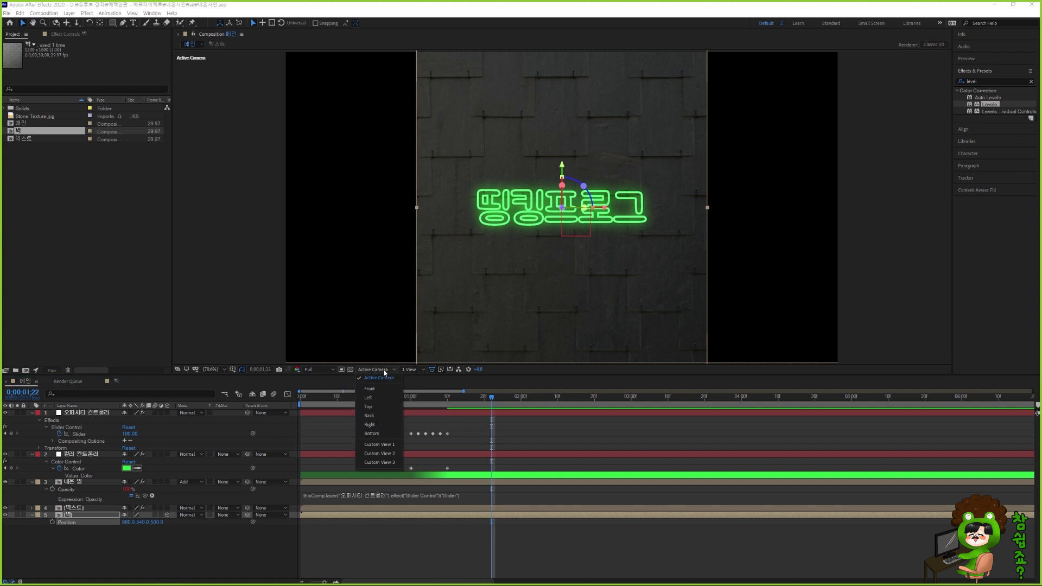
left_click(369, 398)
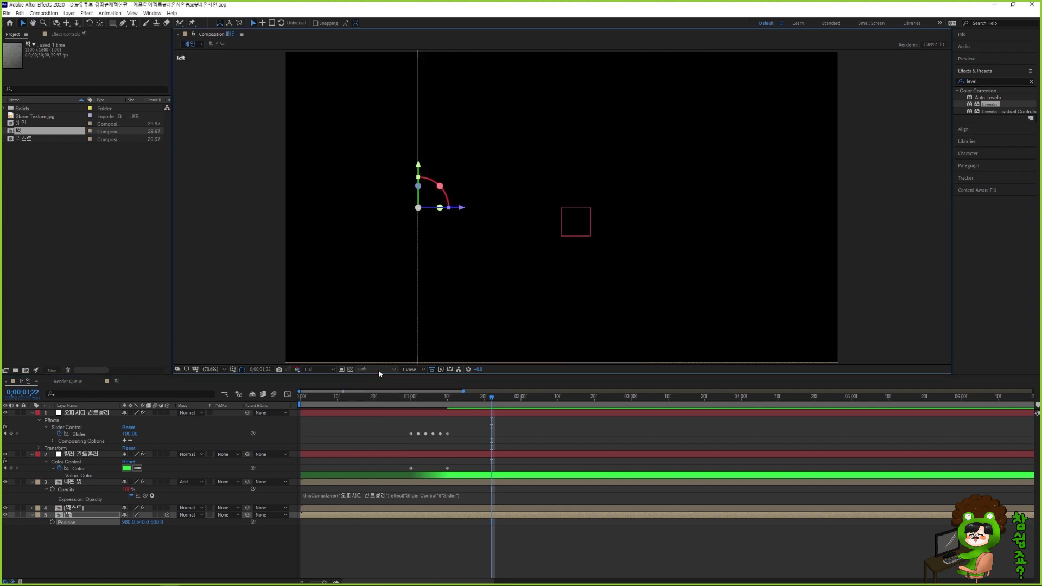
left_click(378, 370)
left_click(380, 444)
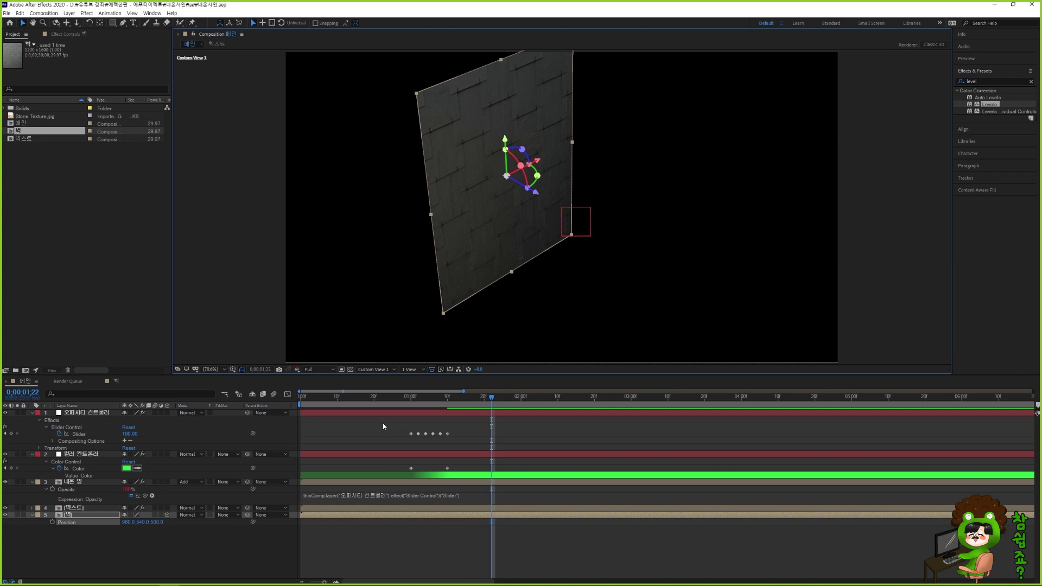
left_click(380, 371)
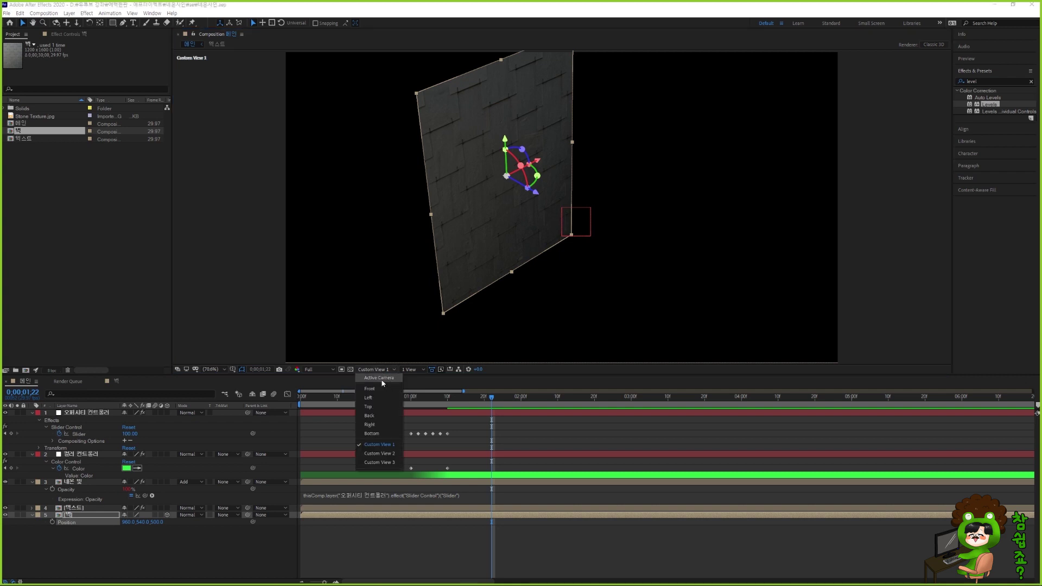
left_click(380, 378)
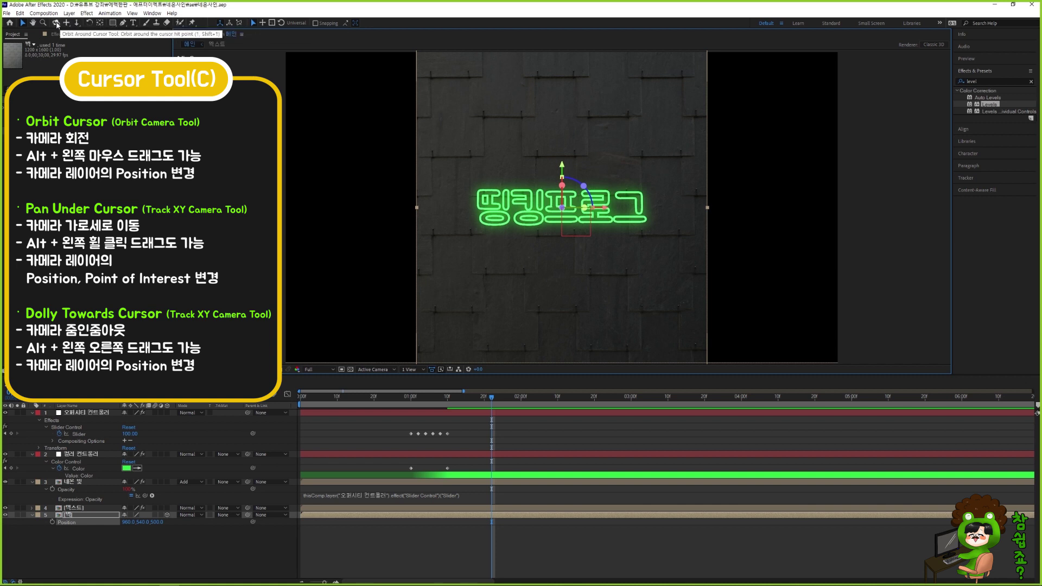
Orbit the Active Camera view with the Orbit Around Cursor Tool to see the wall at an angle
left_click(56, 24)
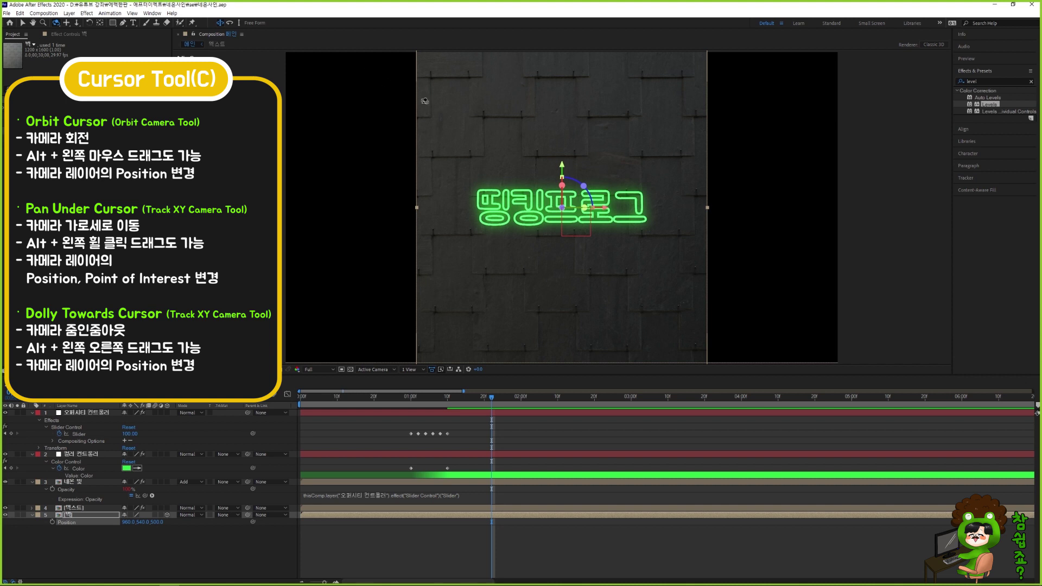
left_click(473, 155)
left_click_drag(473, 155, 520, 203)
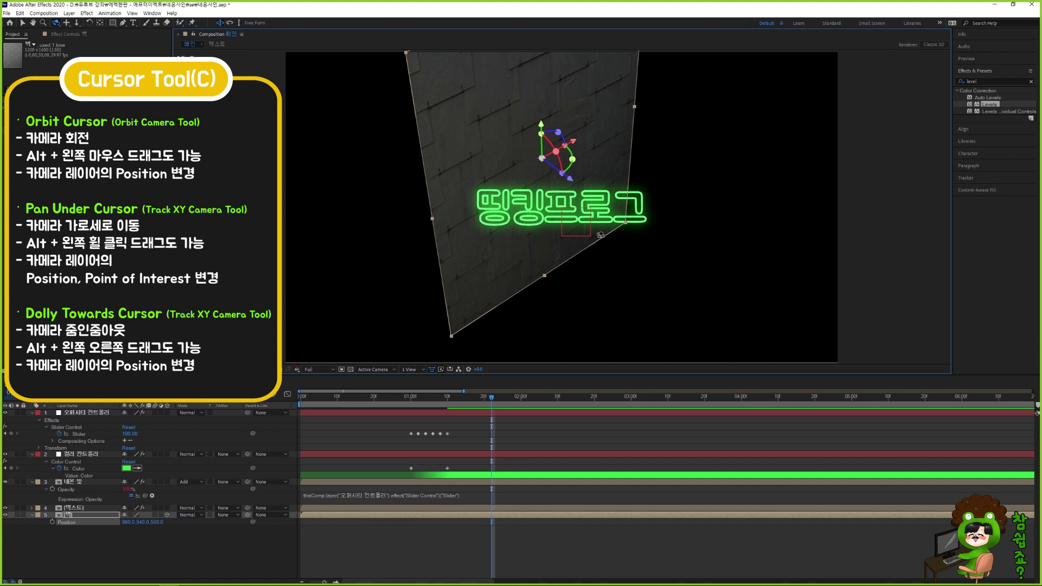
Turn the 텍스트 and 네온 빛 layers into 3D layers
left_click(73, 509)
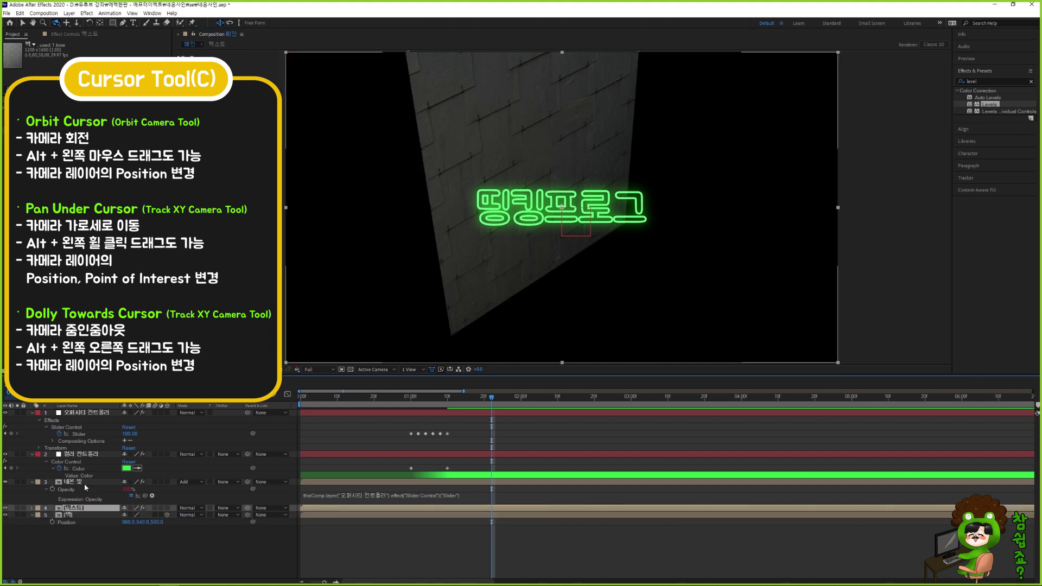
left_click(84, 482, "ctrl")
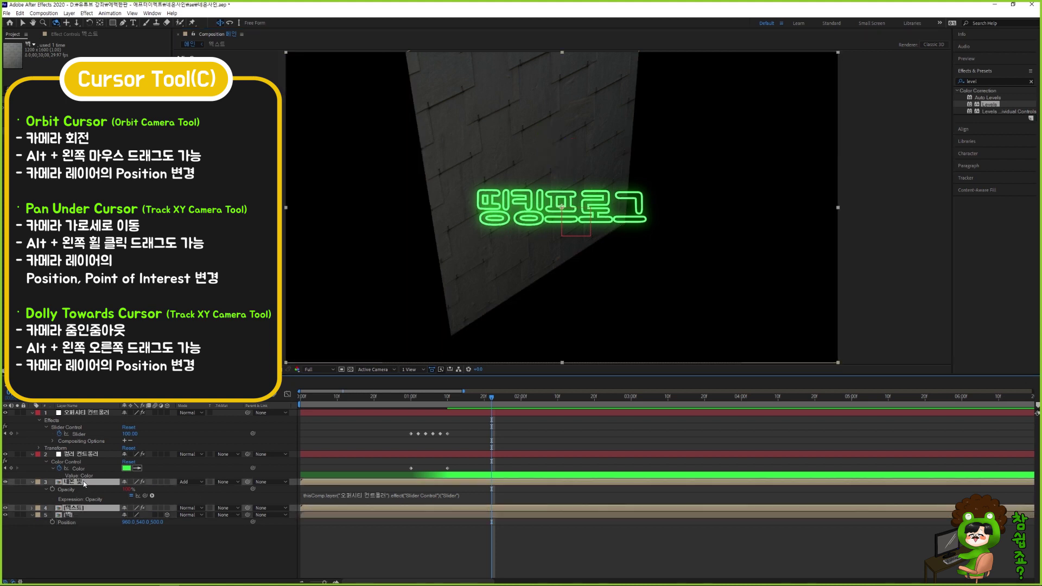
left_click(167, 482)
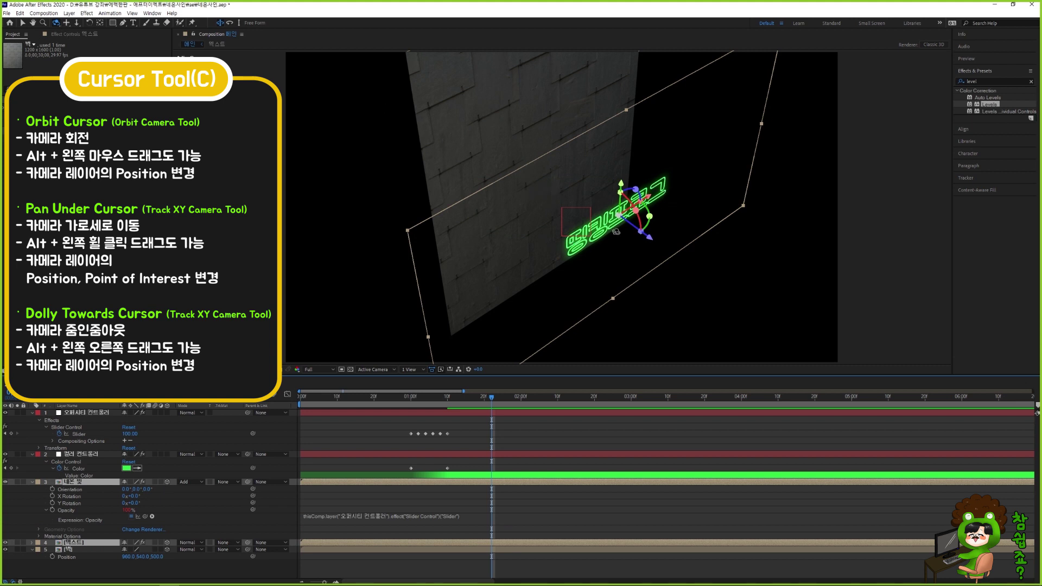
Select the 벽 layer and orbit around the scene to examine the spacing between the wall and the neon text
left_click_drag(530, 263, 527, 229)
key("v")
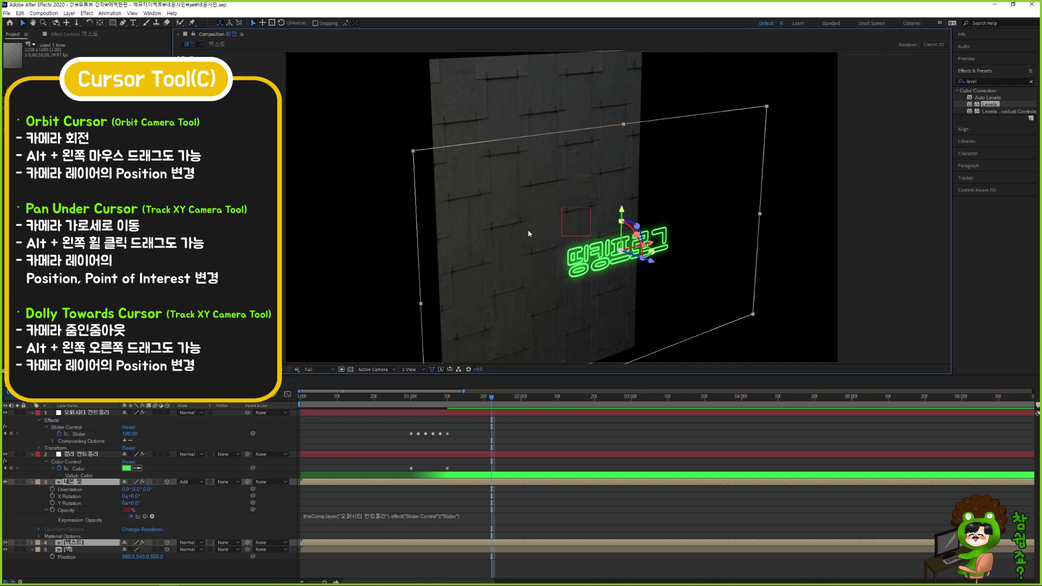
left_click(534, 232)
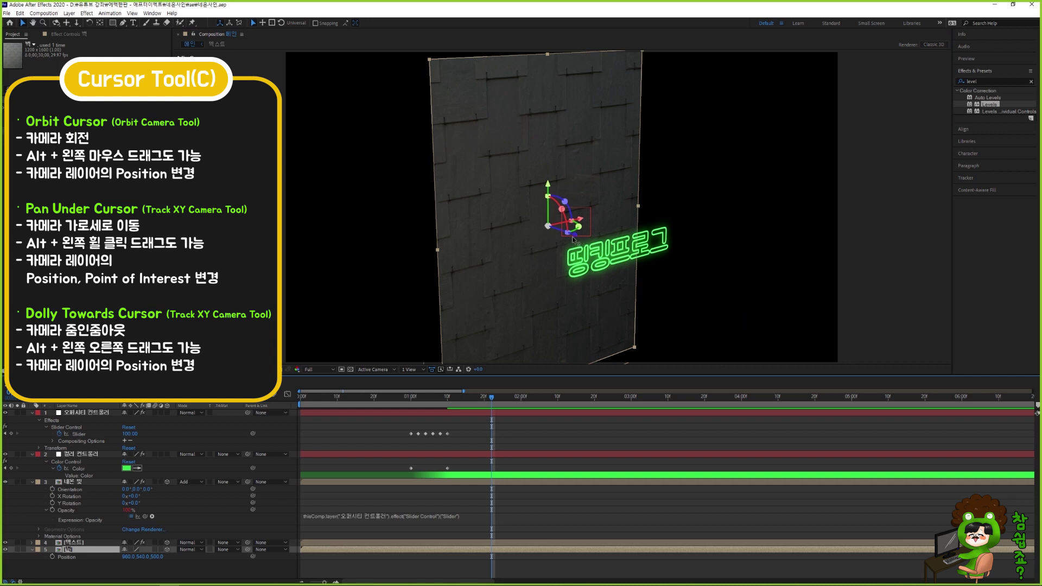
left_click(57, 23)
left_click_drag(576, 207, 432, 260)
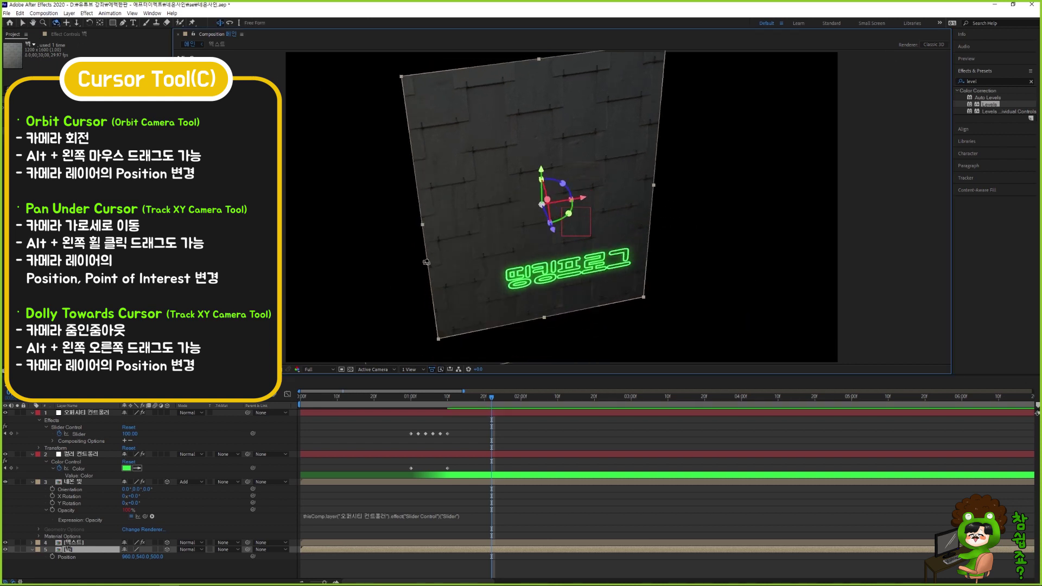
left_click_drag(532, 232, 532, 255)
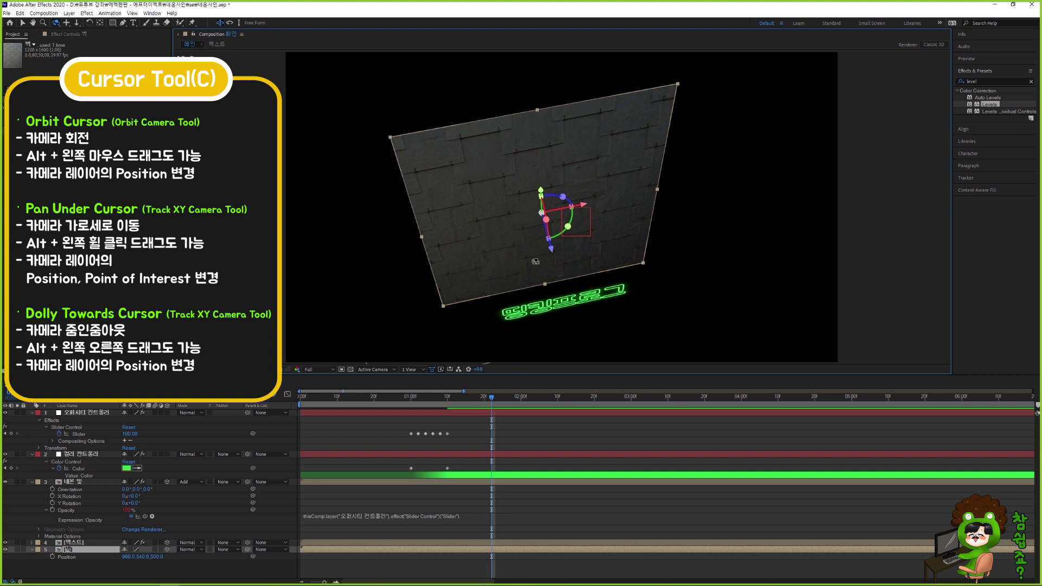
left_click_drag(1041, 14, 918, 70)
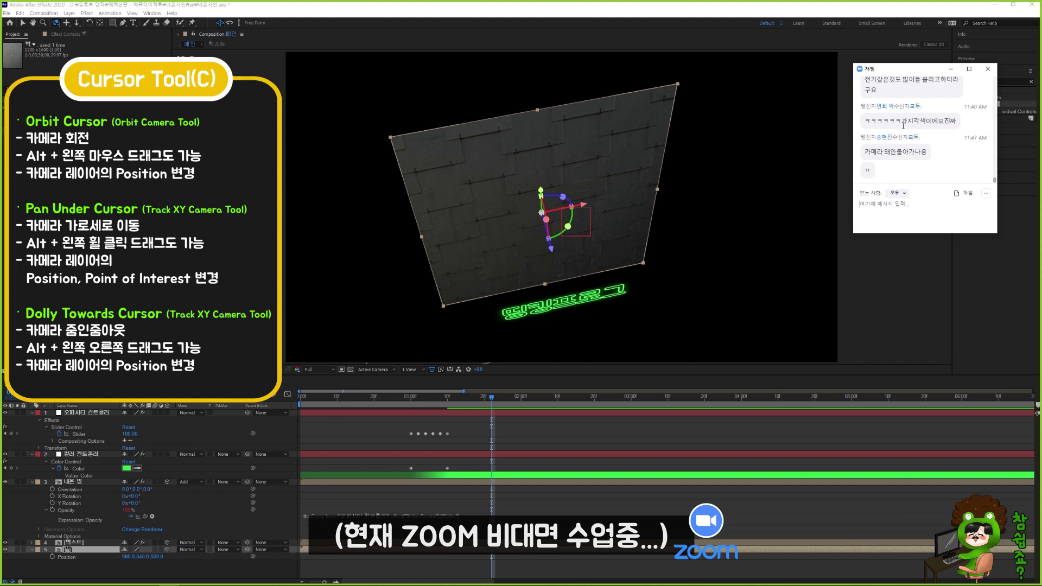
left_click_drag(898, 69, 1041, 87)
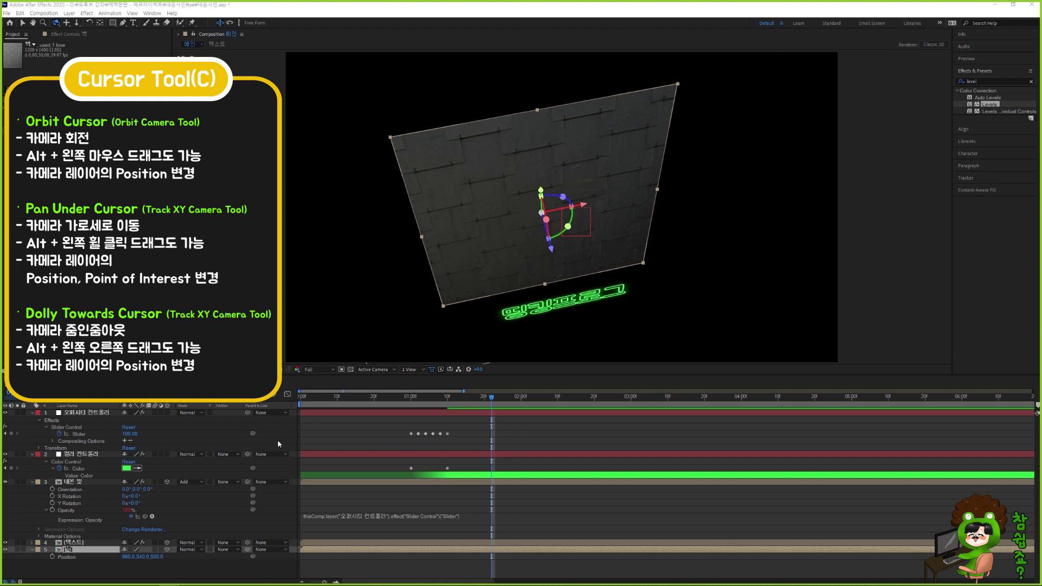
left_click(171, 568)
left_click(69, 13)
mouse_move(163, 23)
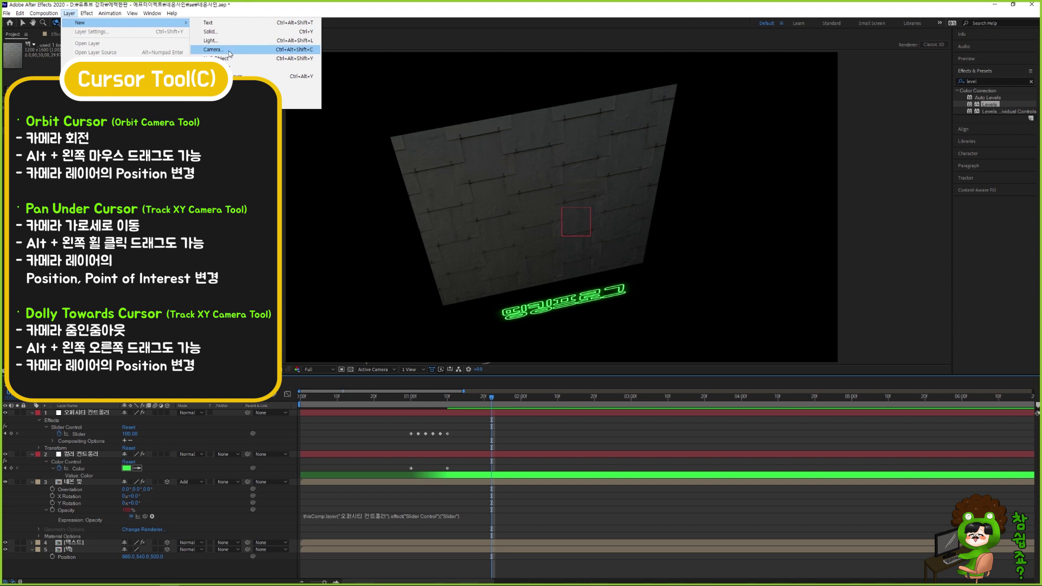
left_click(549, 252)
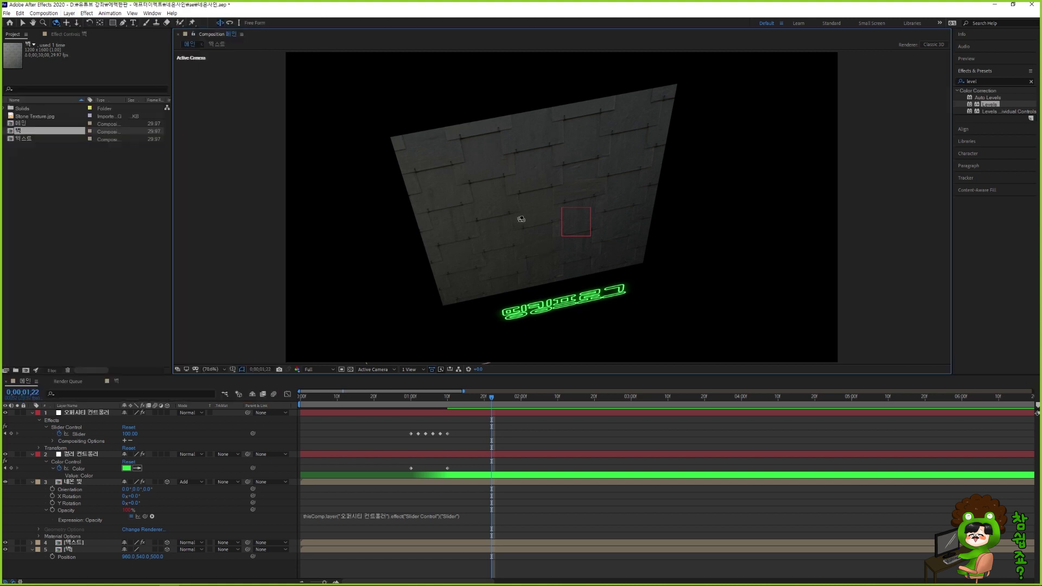
Duplicate the 벽 layer twice to get three wall layers, and save the project
left_click(23, 23)
left_click(93, 550)
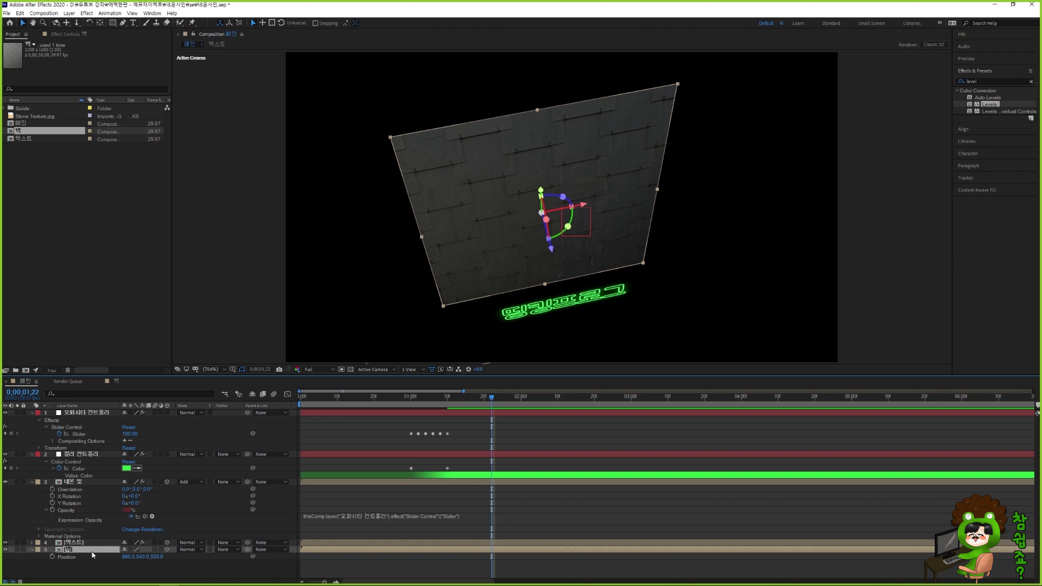
left_click_drag(166, 375, 166, 351)
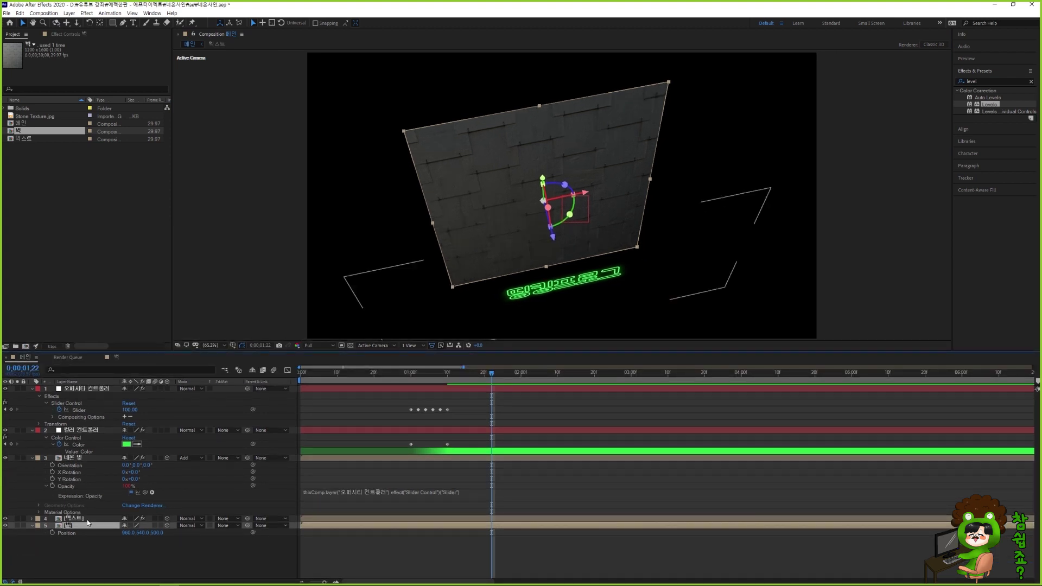
key("ctrl+d")
key("ctrl+d")
key("ctrl+s")
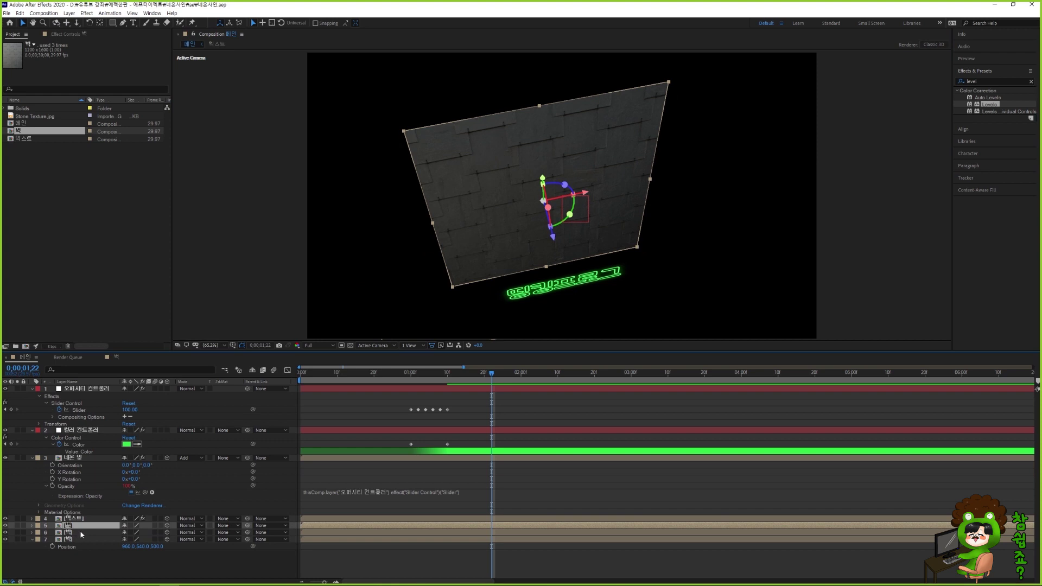
Rename the lowest of the three wall layers 뒷벽 and the one above it 왼쪽벽
left_click(79, 539)
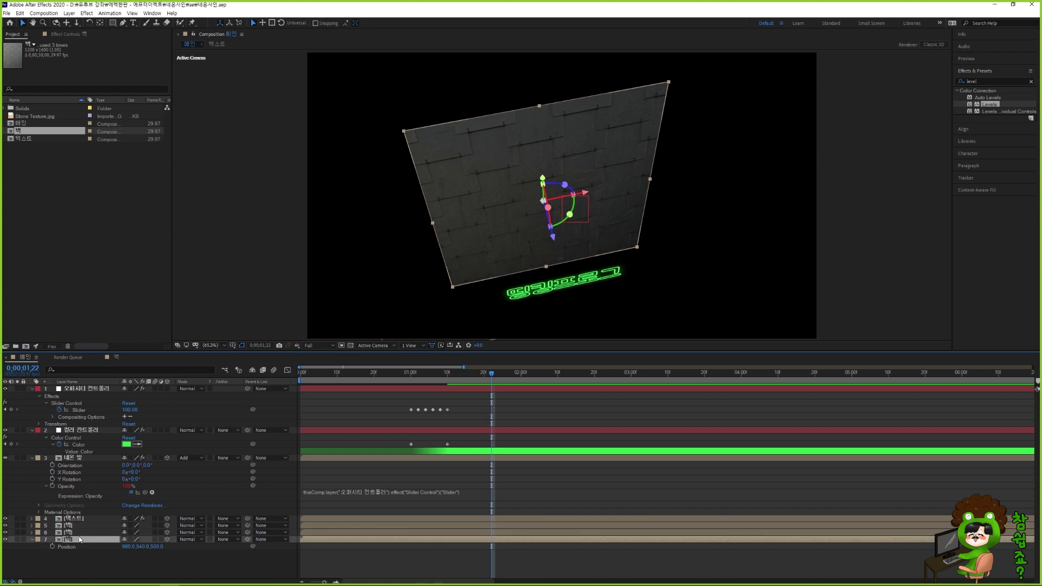
key("Return")
type("뒷벽")
key("Return")
left_click(72, 534)
key("Return")
type("왼쪽벽")
key("Return")
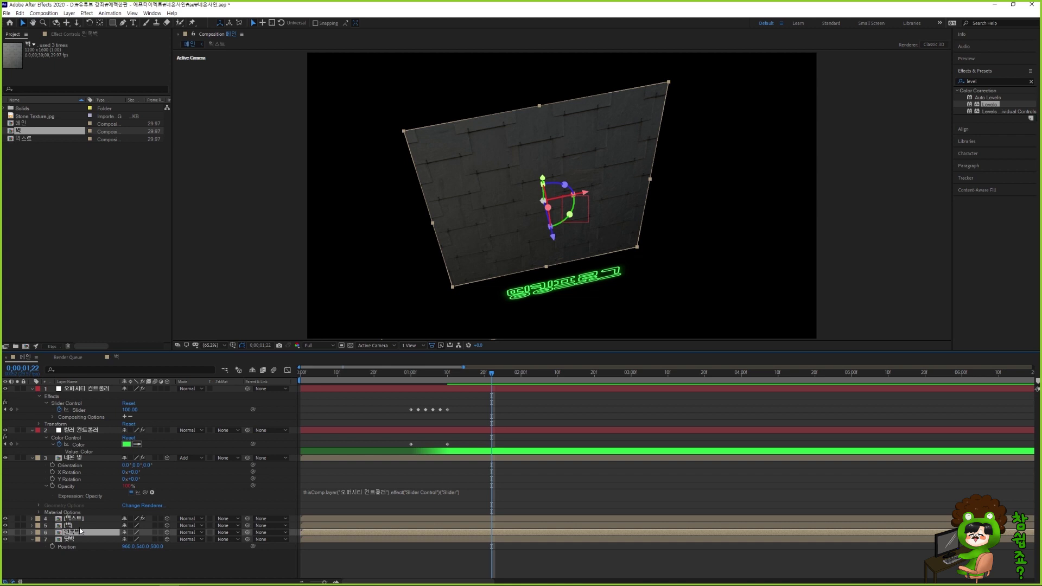
Rename the uppermost wall layer 오른쪽벽 and save the project
left_click(80, 529)
key("Return")
type("ㅇ")
type("른쪽벽")
key("Return")
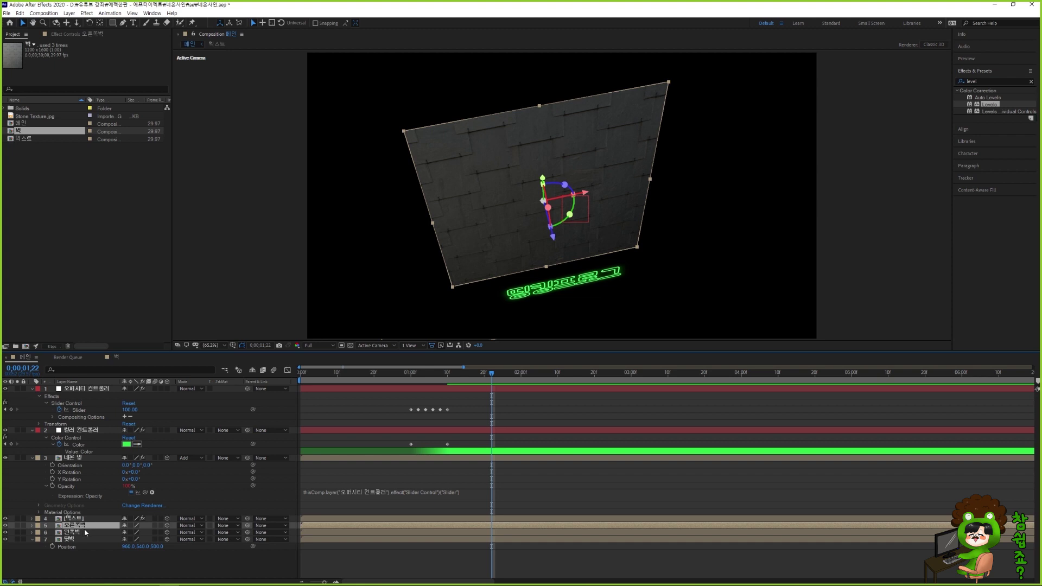
key("ctrl+s")
Move the anchor point of the 왼쪽벽 layer along its X axis to the wall's left edge with the Pan Behind tool
left_click(81, 532)
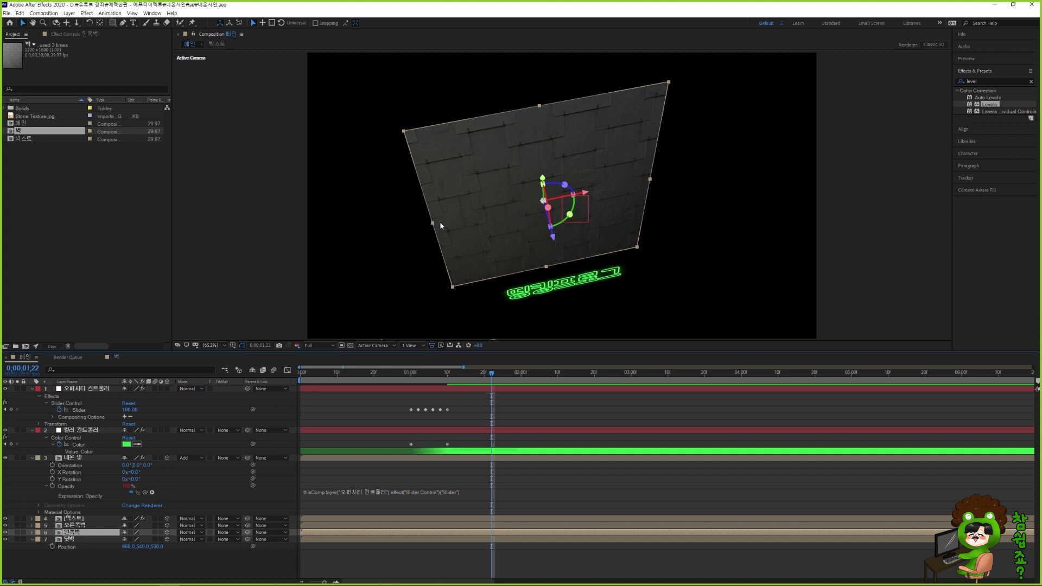
left_click(99, 24)
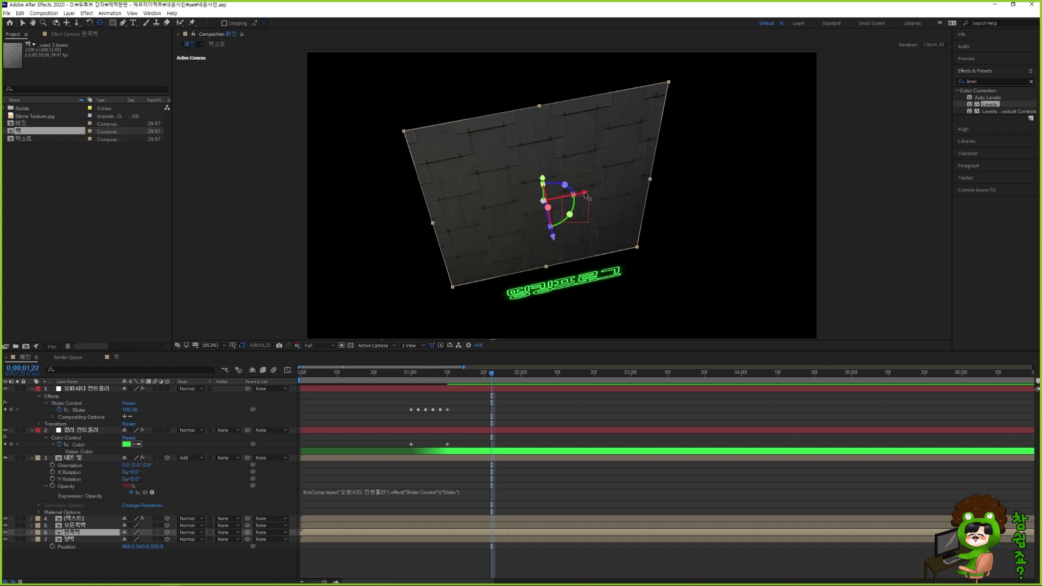
left_click_drag(586, 194, 433, 228)
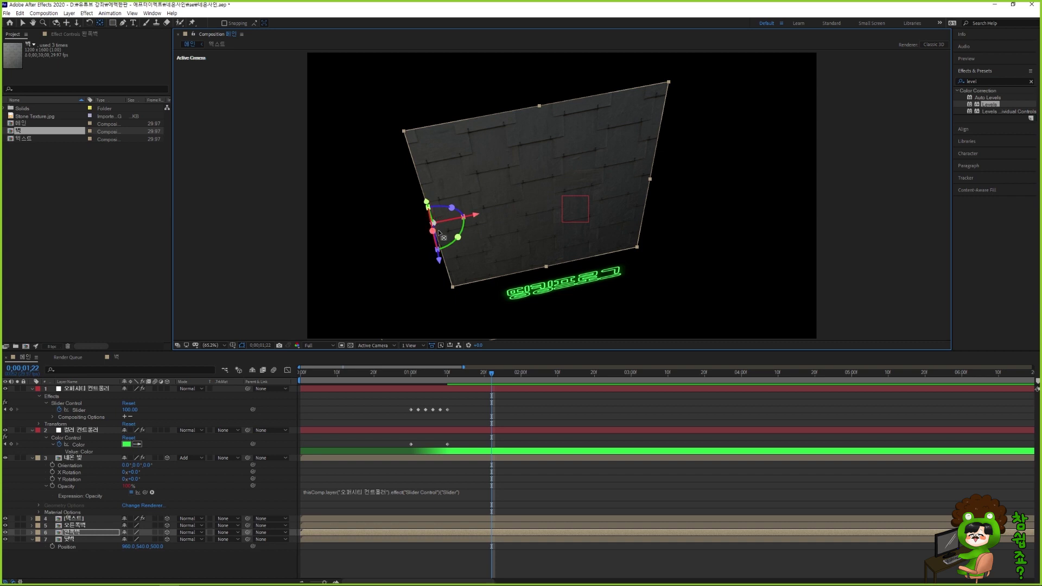
Move the anchor point of the 오른쪽벽 layer along its X axis to the wall's right edge
left_click(95, 525)
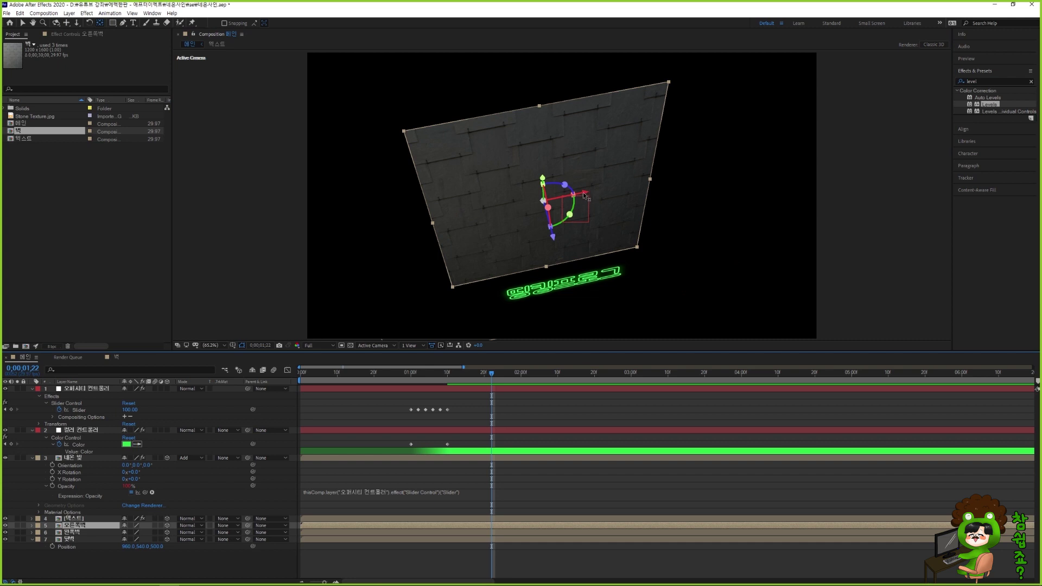
left_click_drag(584, 196, 741, 169)
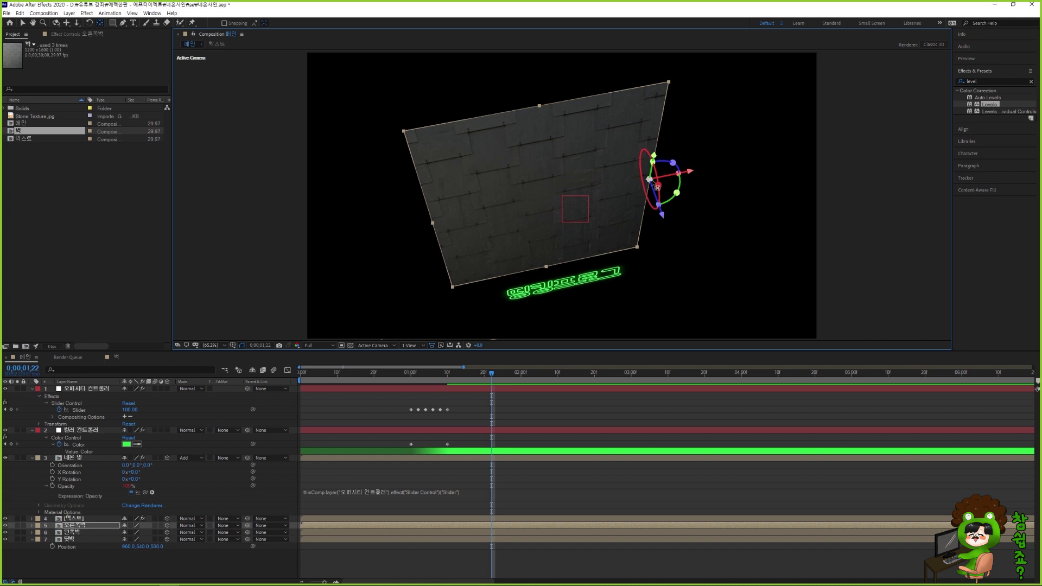
left_click(22, 23)
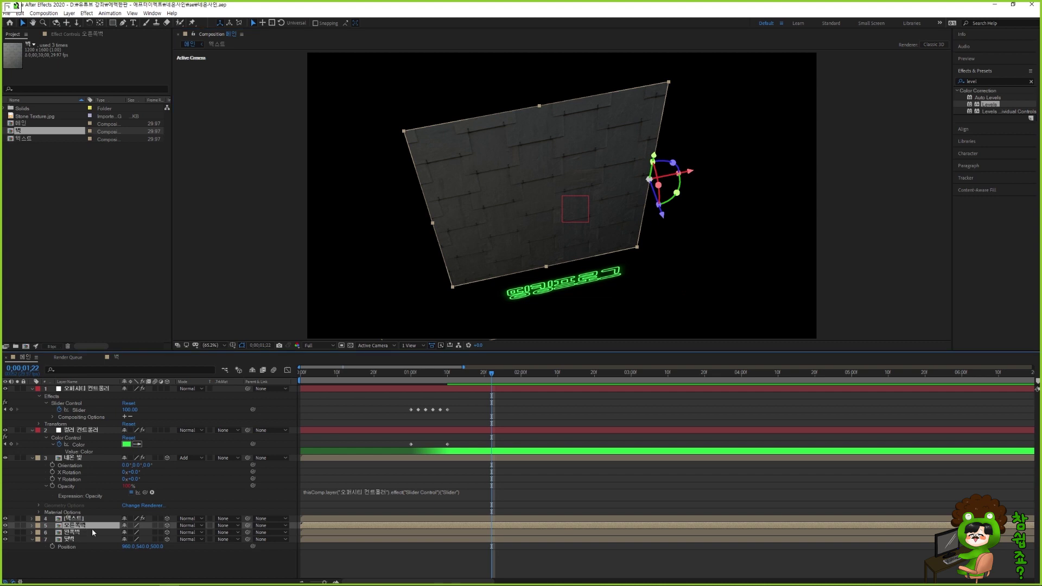
Set the Y Rotation of the 오른쪽벽 layer to -90° so it forms the right side wall
key("r")
left_click_drag(183, 356, 182, 310)
mouse_move(134, 505)
left_mouse_down()
mouse_move(91, 506)
mouse_move(168, 502)
mouse_move(136, 504)
left_mouse_up()
left_click(135, 503)
type("-")
key("Return")
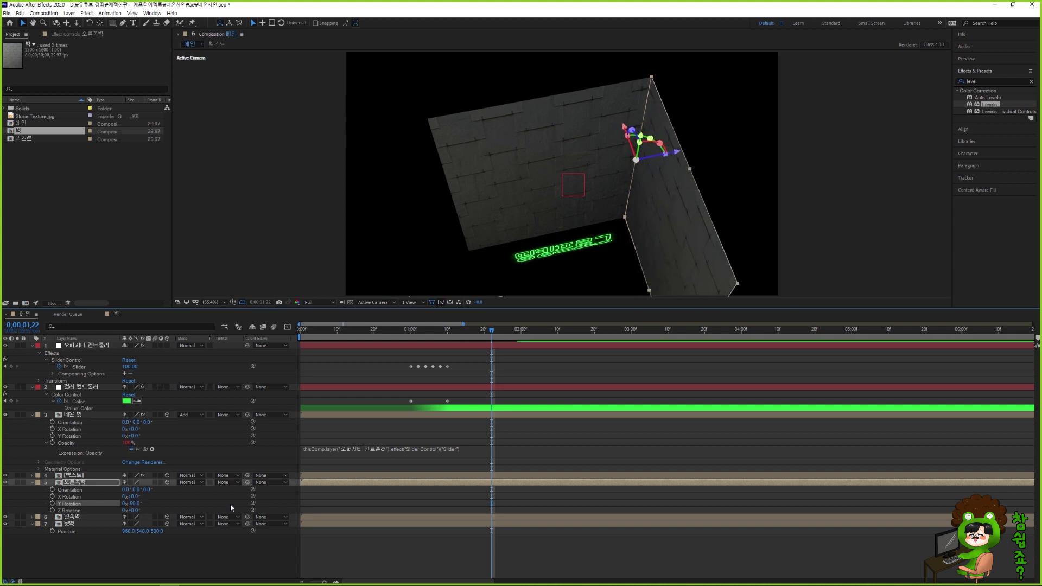
Set the Y Rotation of the 왼쪽벽 layer to 90° and save the project
left_click(75, 518)
key("r")
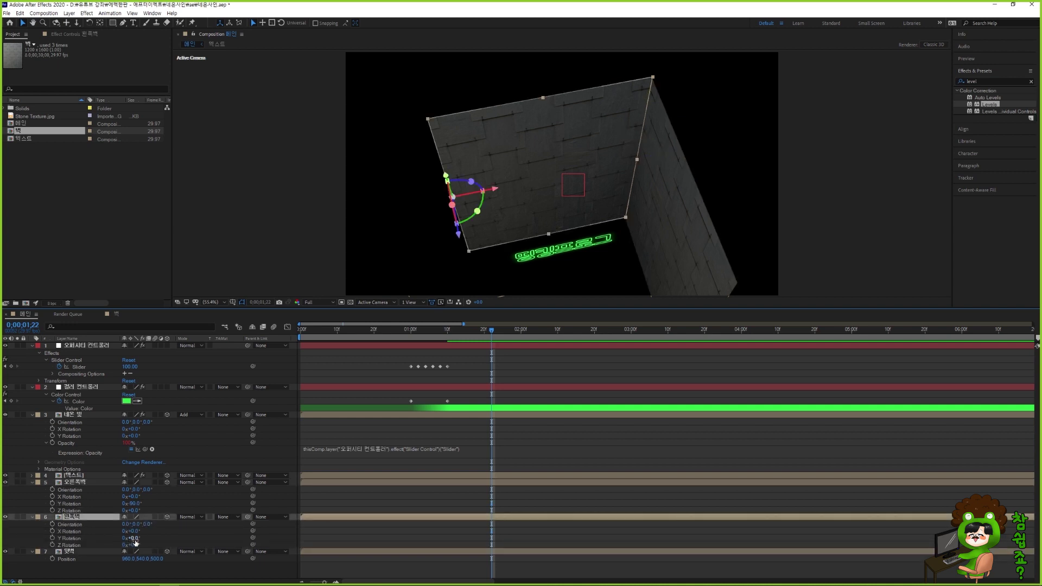
left_click_drag(133, 538, 180, 538)
left_click(133, 538)
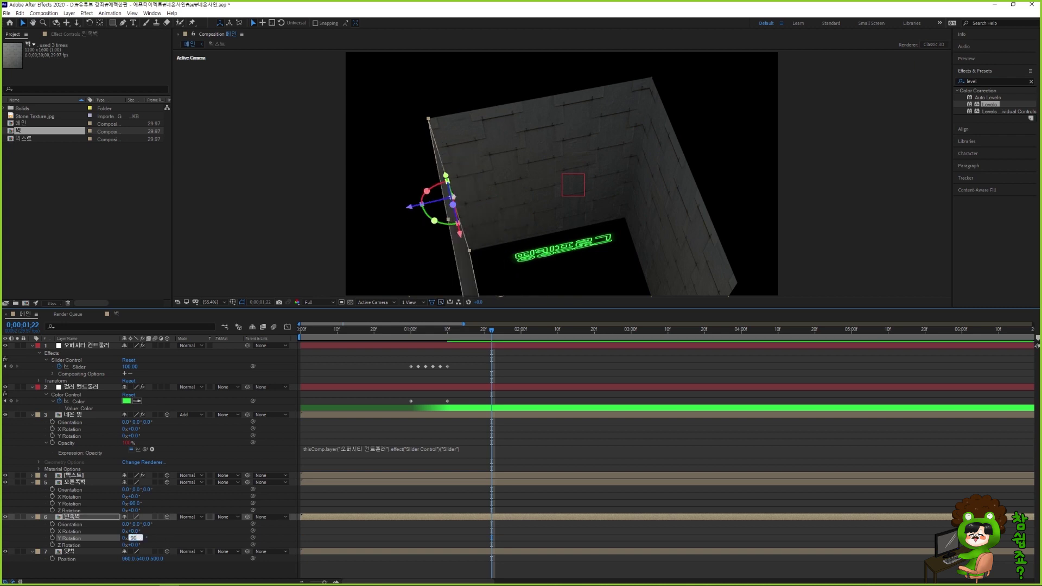
key("Return")
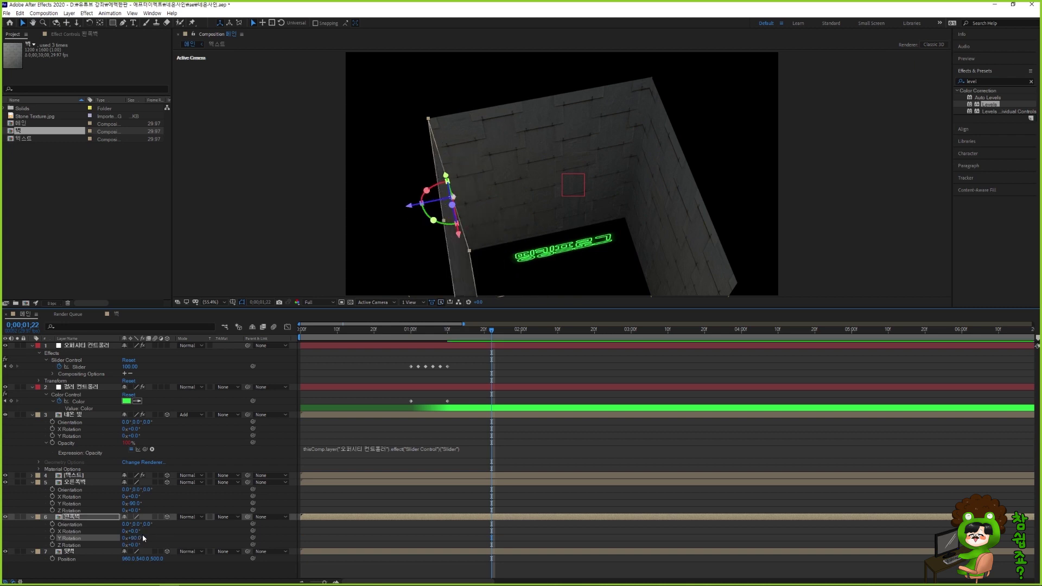
key("ctrl+s")
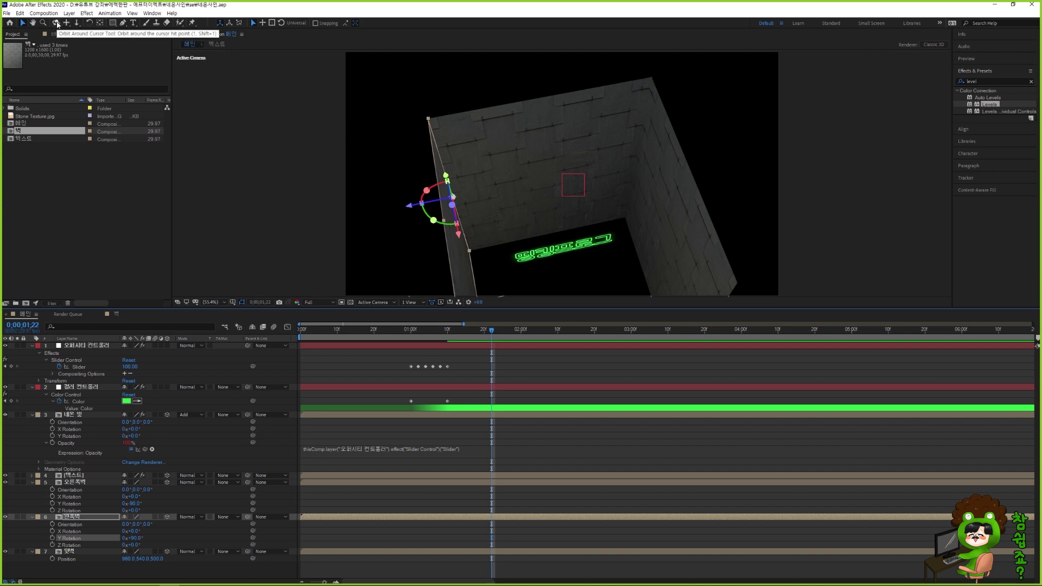
Orbit the Active Camera view to face the back wall and pan it to bring the neon text nearer the frame's centre
left_click(57, 24)
left_click_drag(557, 225, 542, 182)
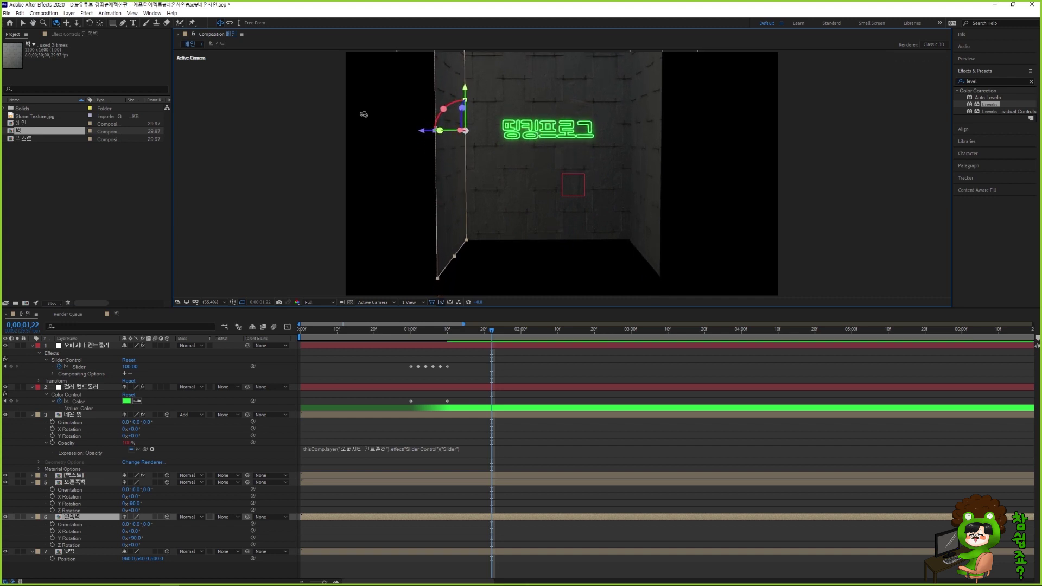
left_click(69, 24)
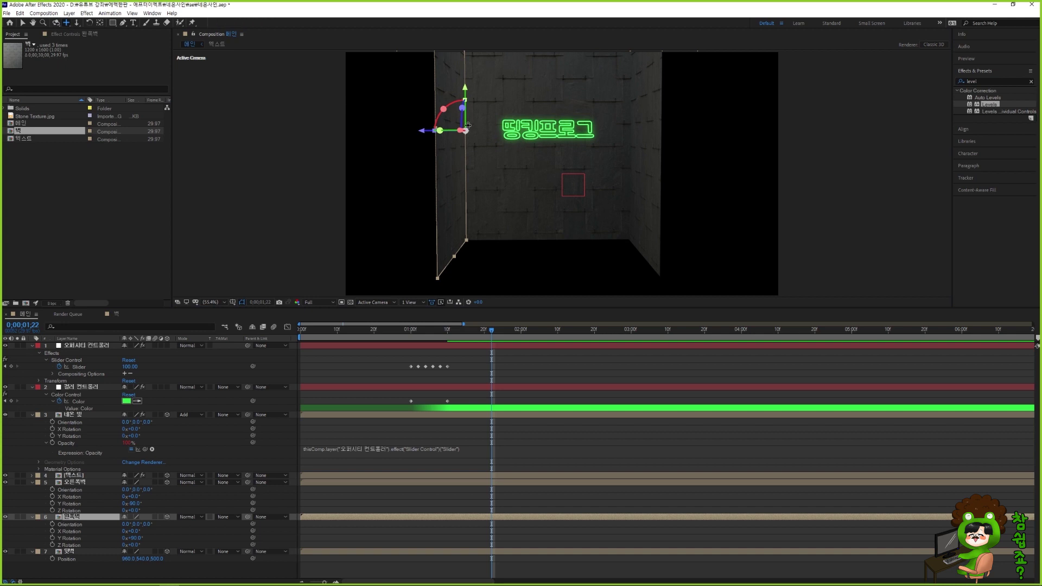
left_click_drag(560, 112, 565, 160)
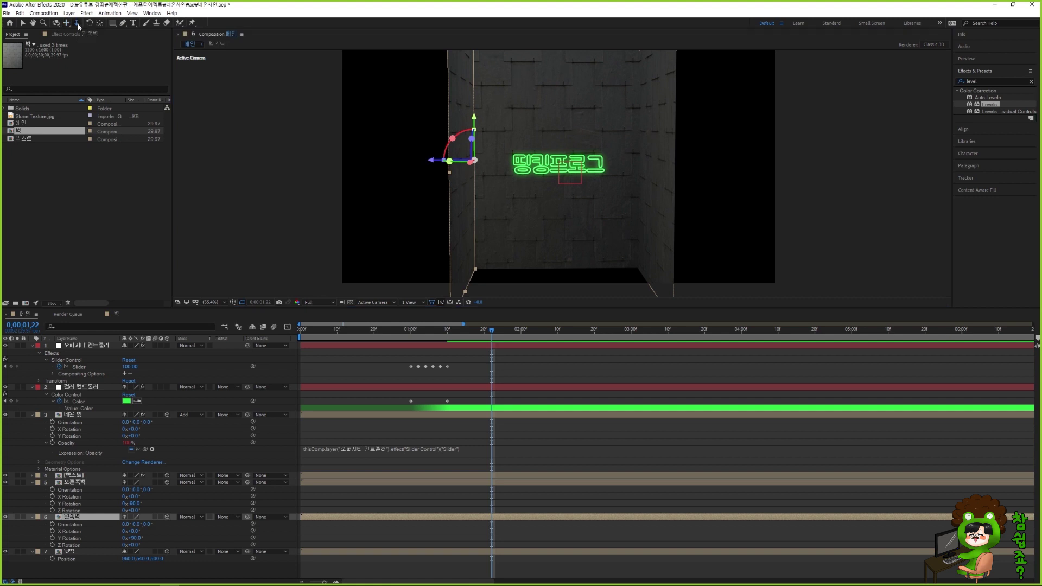
Dolly in on the neon text until the walls nearly fill the frame, and enlarge the composition viewer
right_click(557, 185)
left_click(548, 189)
left_click_drag(546, 187, 569, 56)
left_click_drag(569, 144, 561, 141)
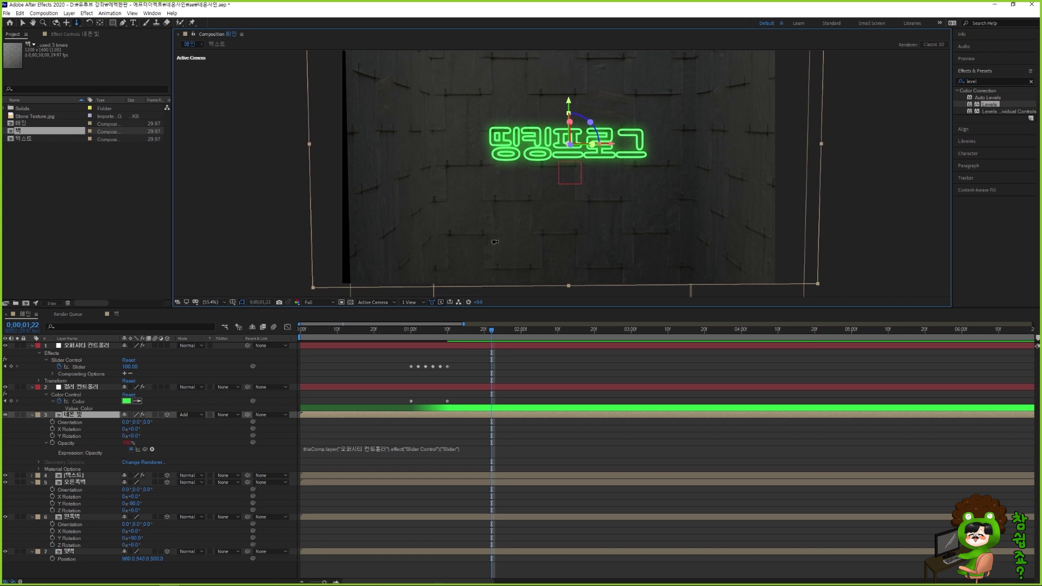
left_click_drag(434, 308, 423, 361)
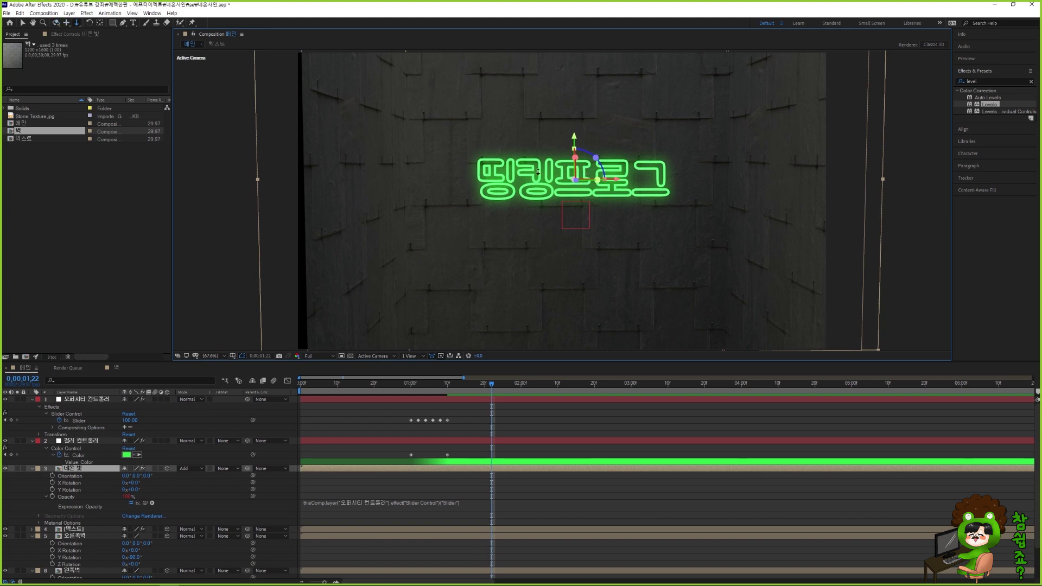
Cycle through the orbit, pan and dolly camera tools, centring the neon text vertically and moving slightly closer to it
key("c")
key("c")
key("c")
key("c")
key("c")
key("c")
key("c")
key("c")
key("c")
key("c")
key("c")
key("c")
key("c")
key("c")
key("c")
key("c")
left_click_drag(533, 162, 538, 203)
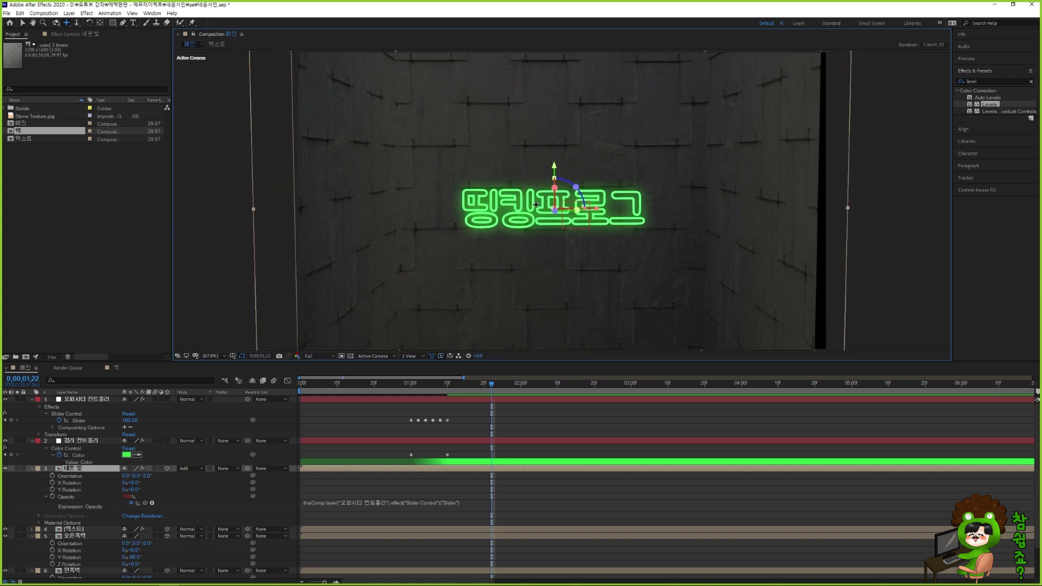
key("c")
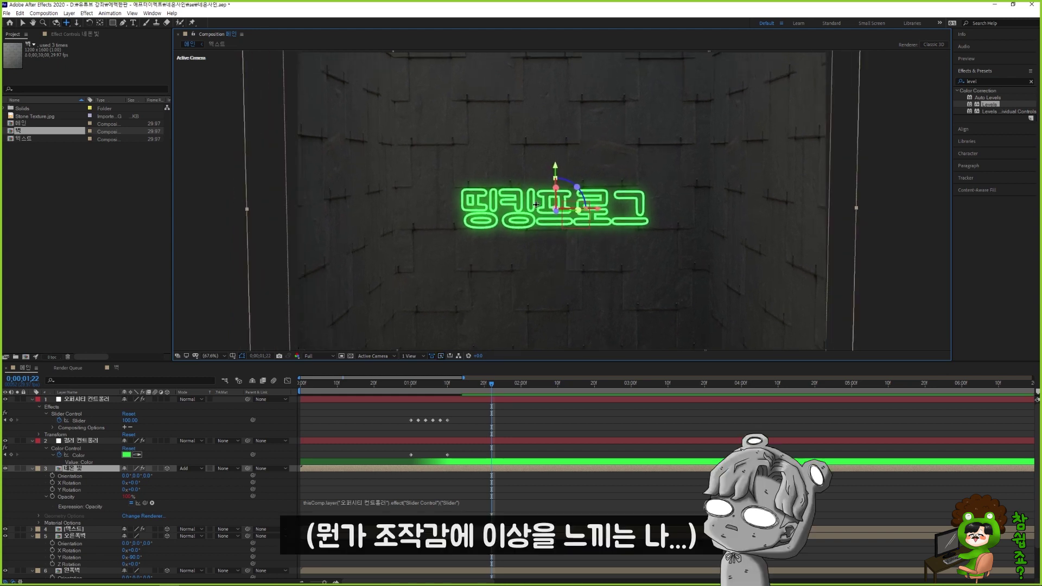
left_click_drag(536, 204, 535, 155)
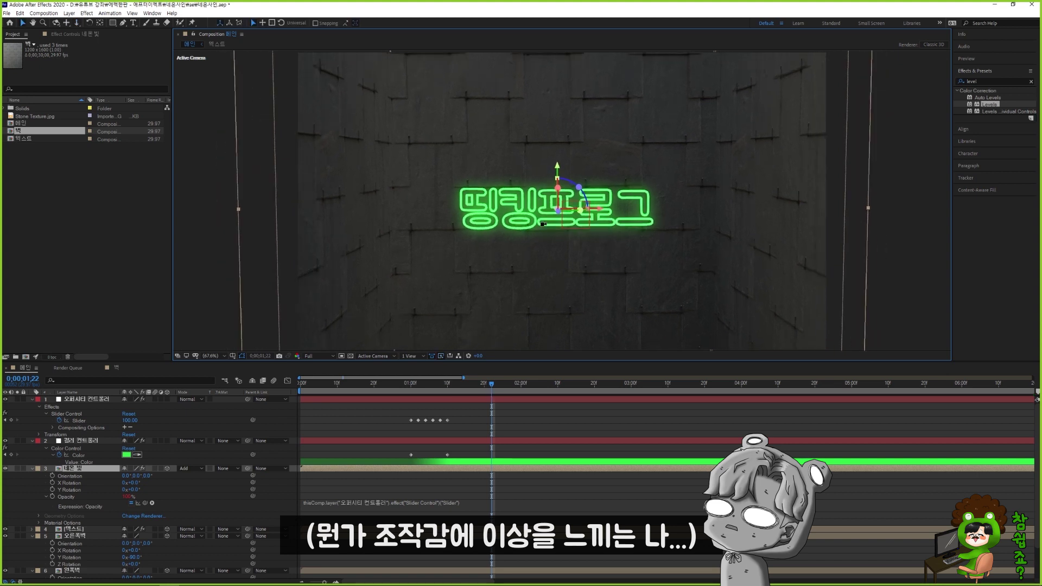
Fine-tune the framing with the camera cursor tools so the neon text sits centred between the side walls
key("v")
key("c")
mouse_move(612, 212)
left_mouse_down()
mouse_move(584, 215)
mouse_move(631, 214)
left_mouse_up()
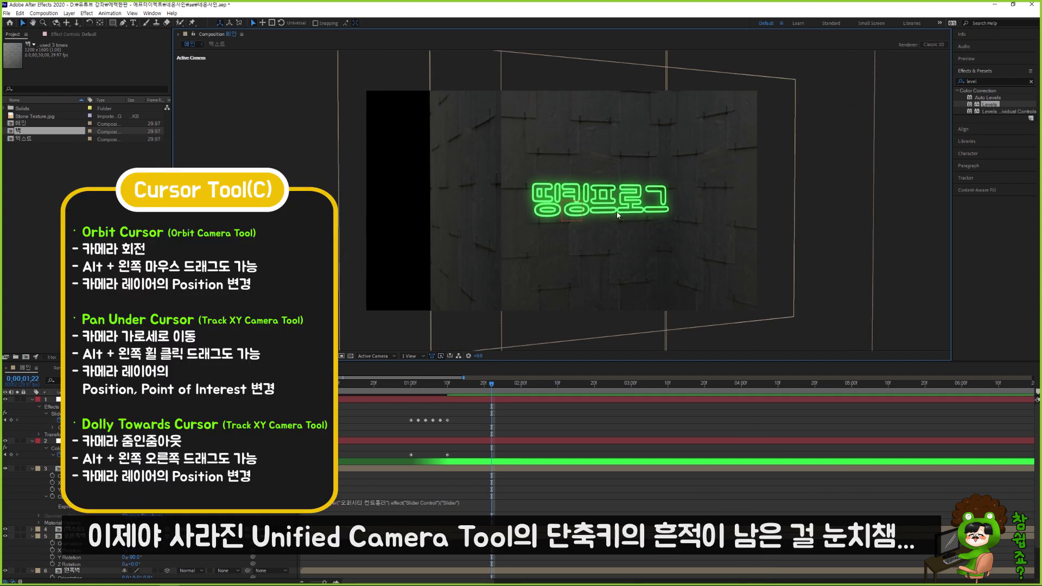
left_click_drag(618, 215, 582, 213)
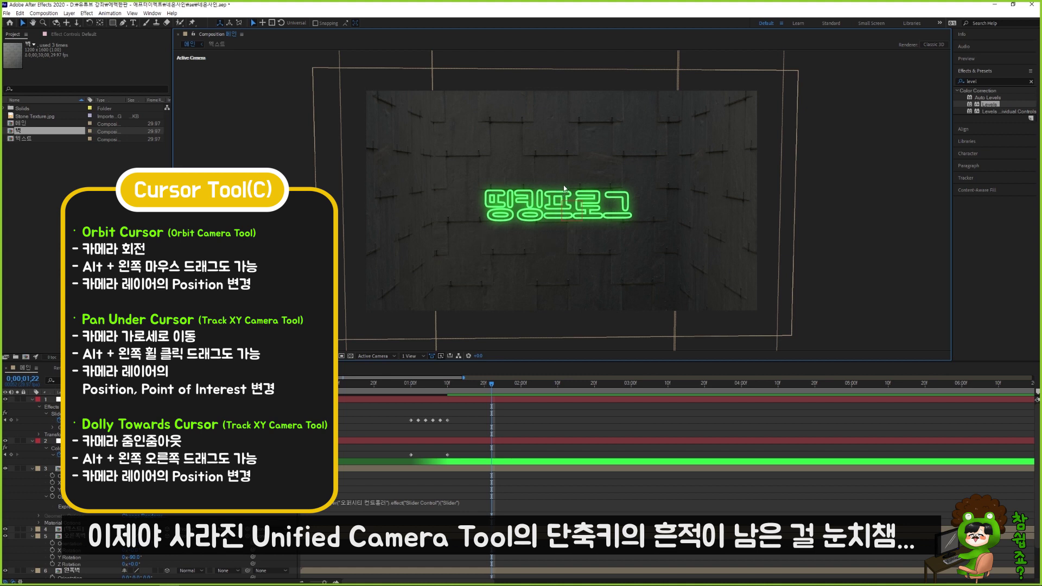
key("c")
left_click_drag(554, 199, 556, 202)
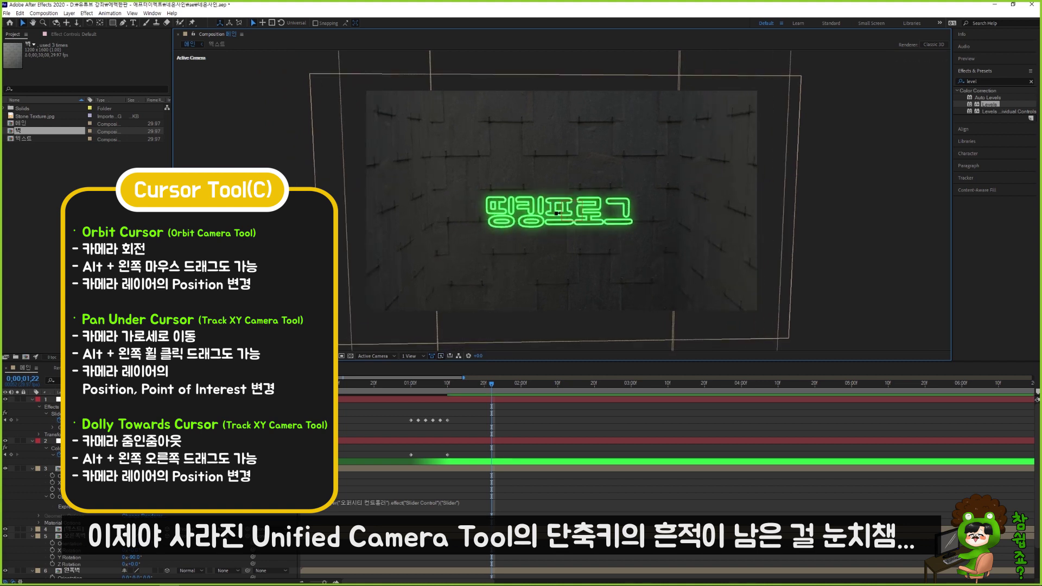
mouse_move(556, 213)
left_mouse_down()
mouse_move(569, 115)
mouse_move(570, 182)
mouse_move(597, 175)
mouse_move(558, 185)
mouse_move(548, 223)
mouse_move(565, 206)
mouse_move(557, 213)
left_mouse_up()
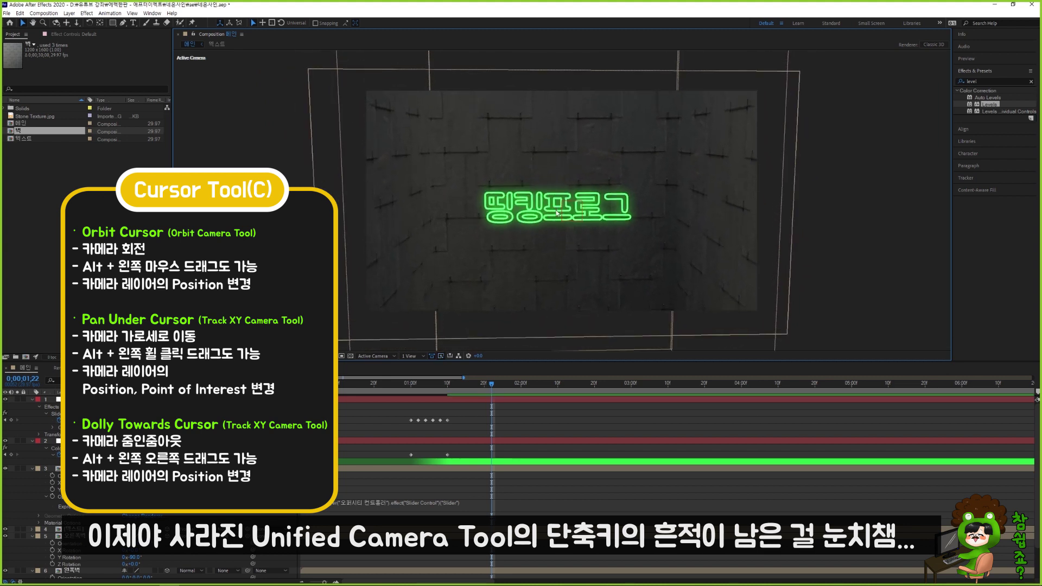
left_click_drag(560, 221, 583, 214)
left_click_drag(585, 153, 573, 212)
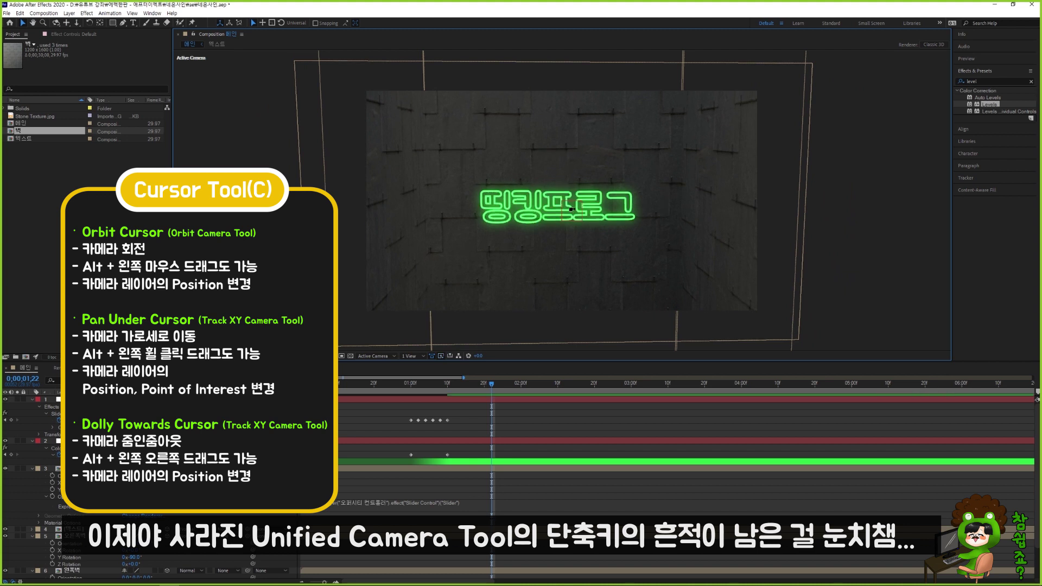
left_click_drag(571, 203, 571, 202)
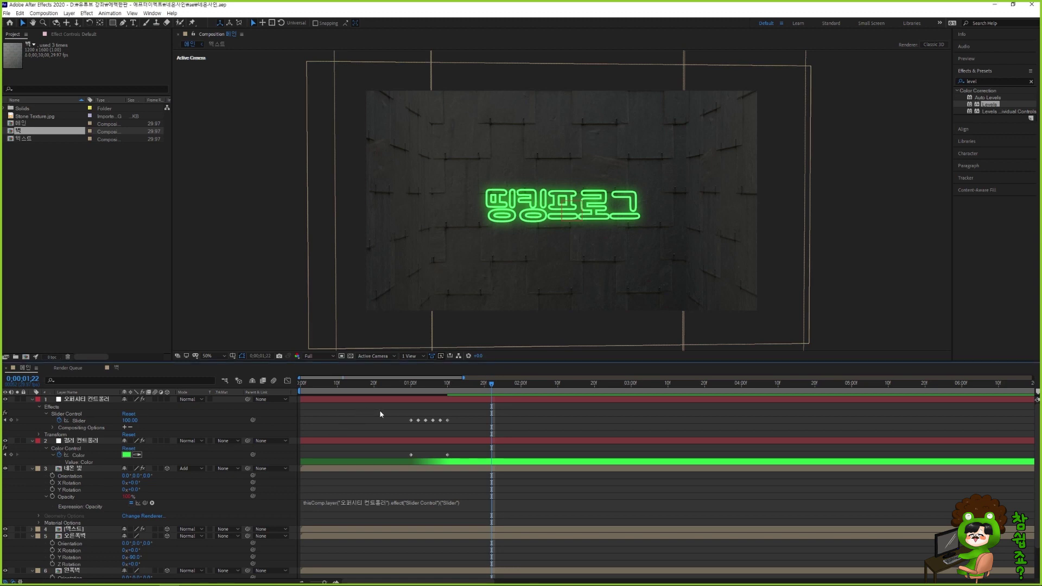
Collapse the layers' open properties and add a two-node camera with the 50mm preset to the composition
key("u")
key("u")
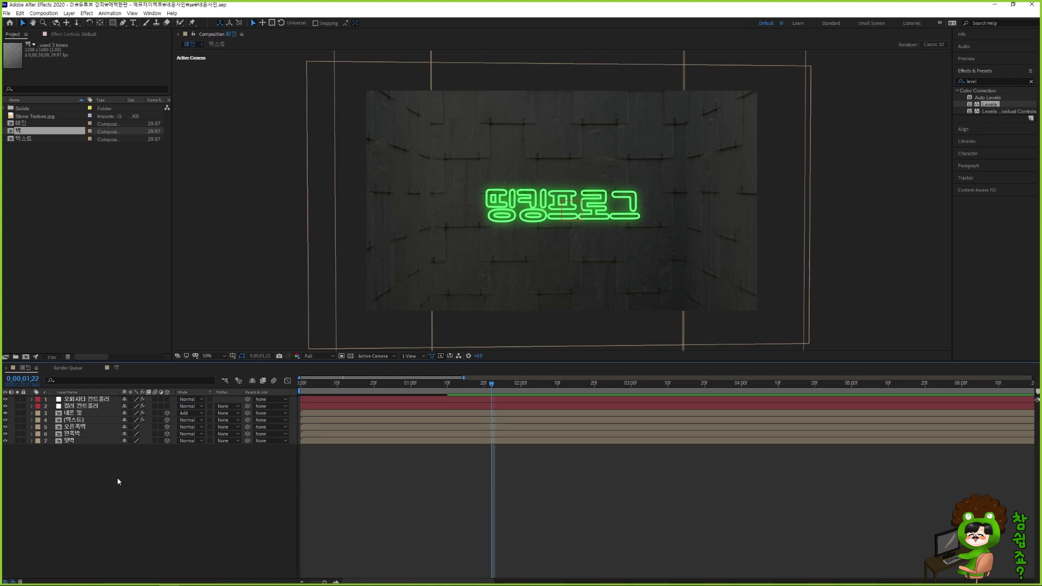
right_click(99, 476)
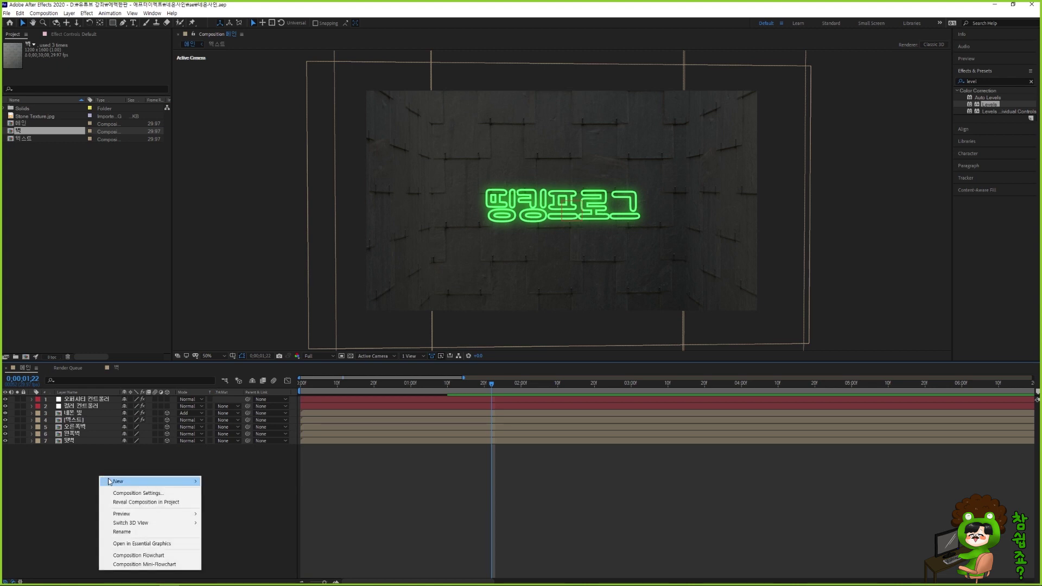
mouse_move(111, 481)
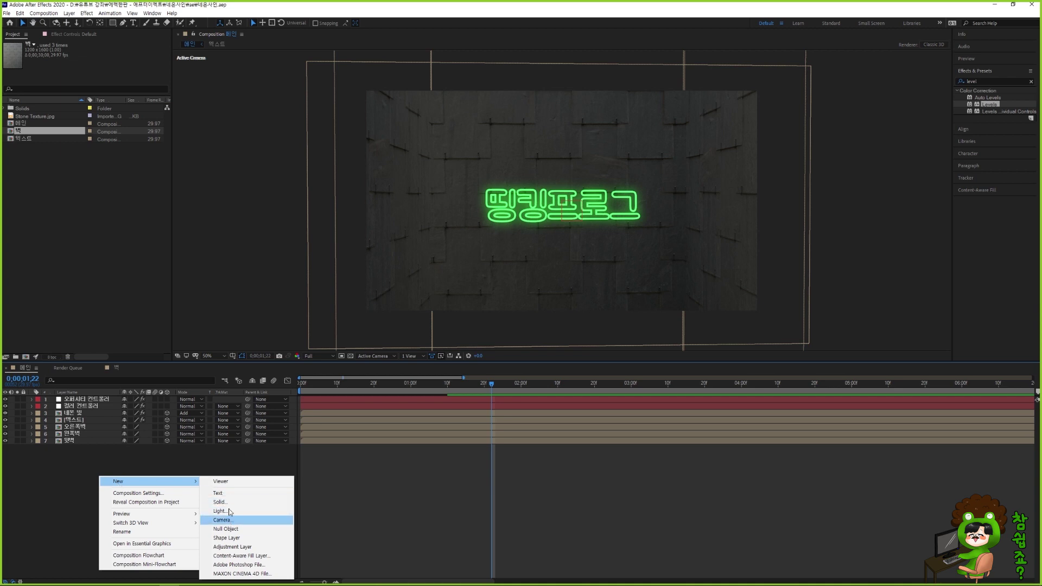
left_click(71, 14)
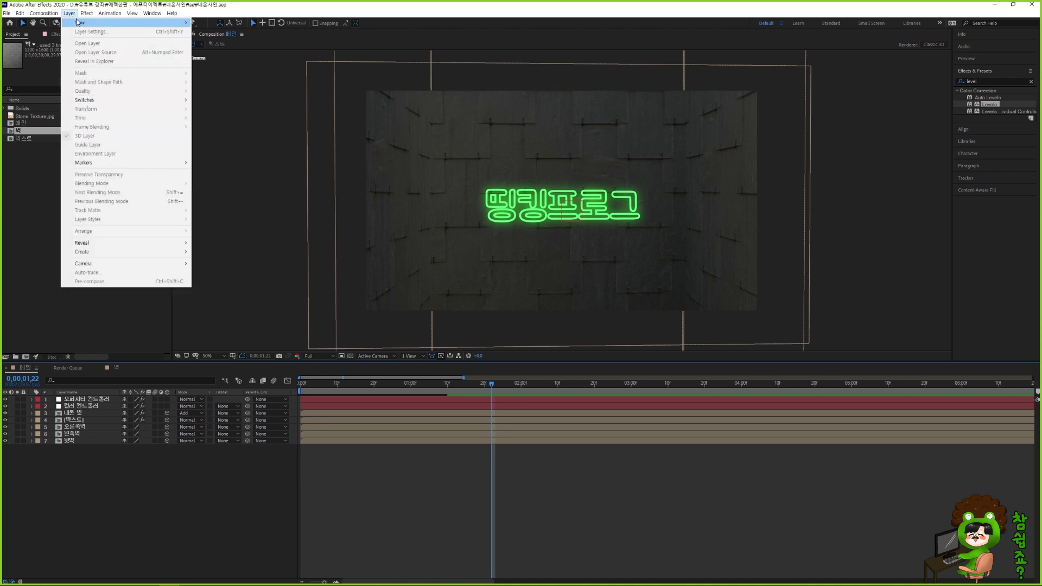
mouse_move(117, 23)
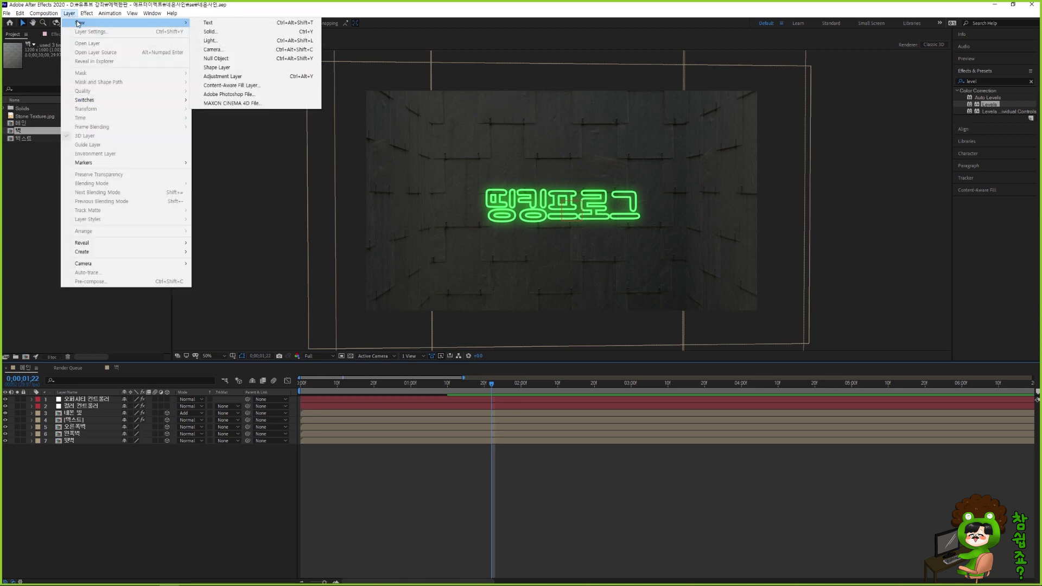
left_click(225, 49)
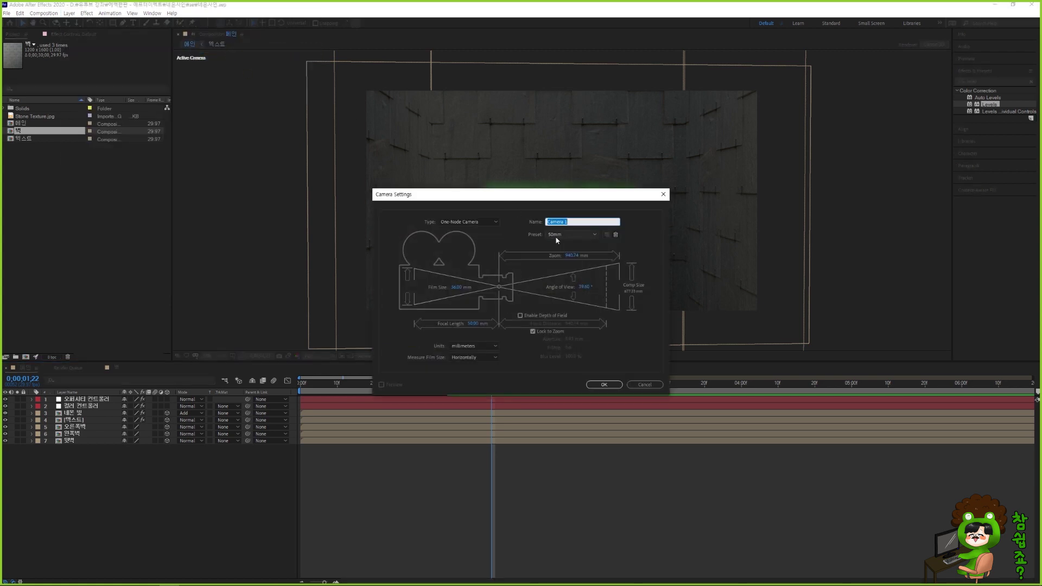
left_click(464, 222)
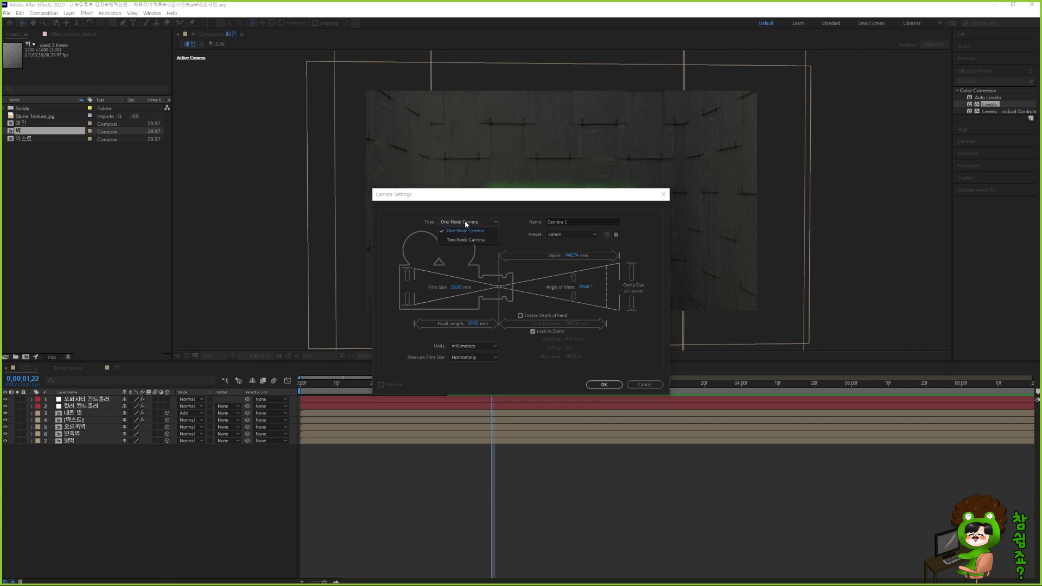
left_click(463, 241)
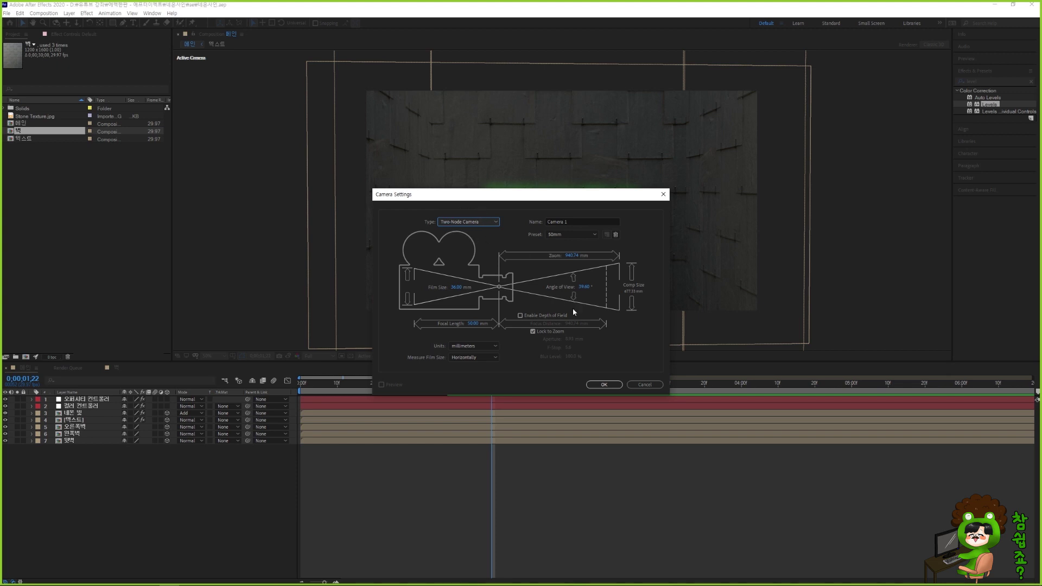
left_click(597, 384)
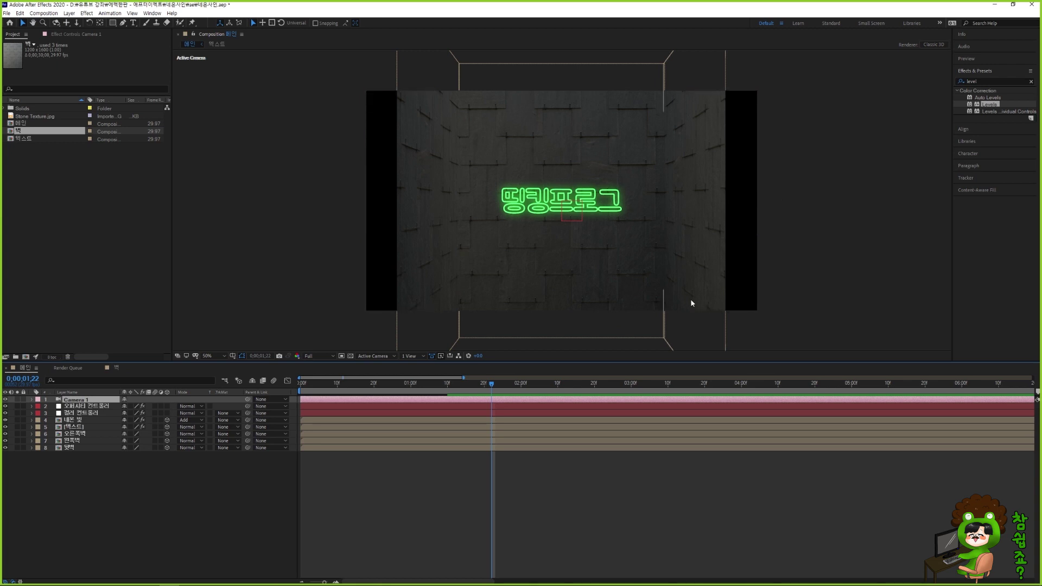
Expand the new camera's Transform properties, try swinging it to a steep side angle, and reset its transform
left_click(32, 400)
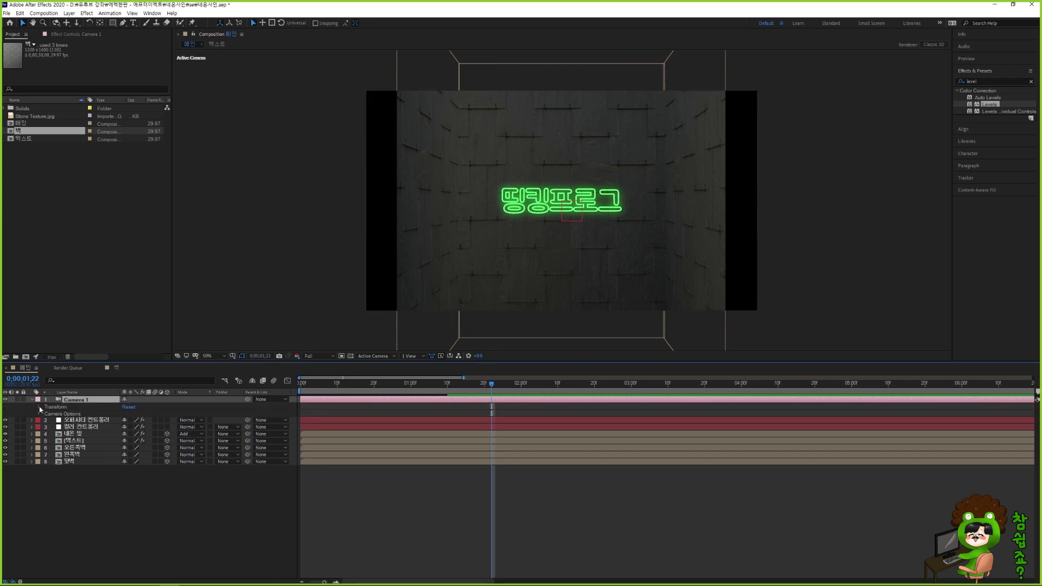
left_click(38, 407)
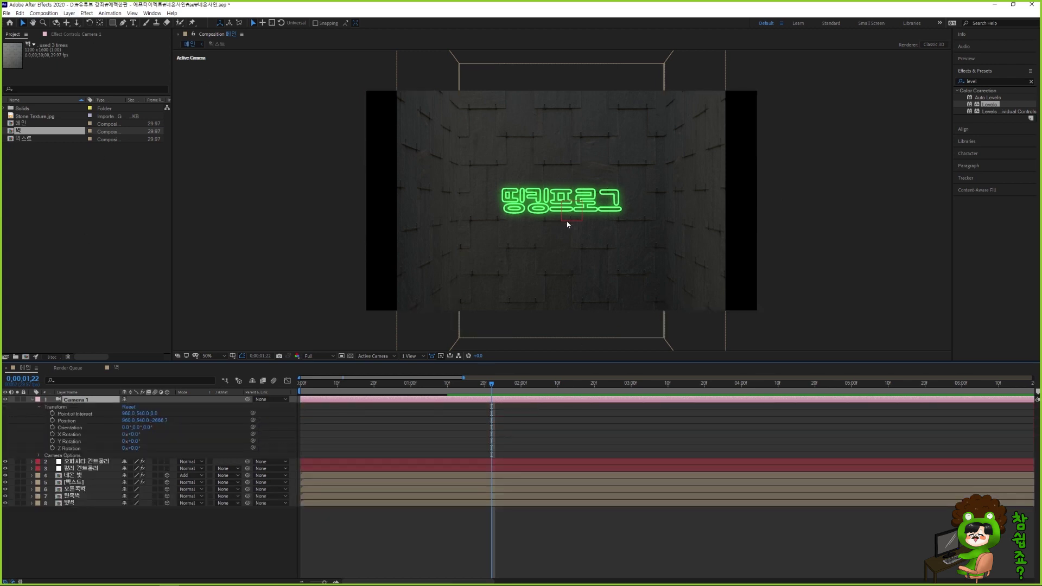
left_click_drag(568, 223, 502, 246)
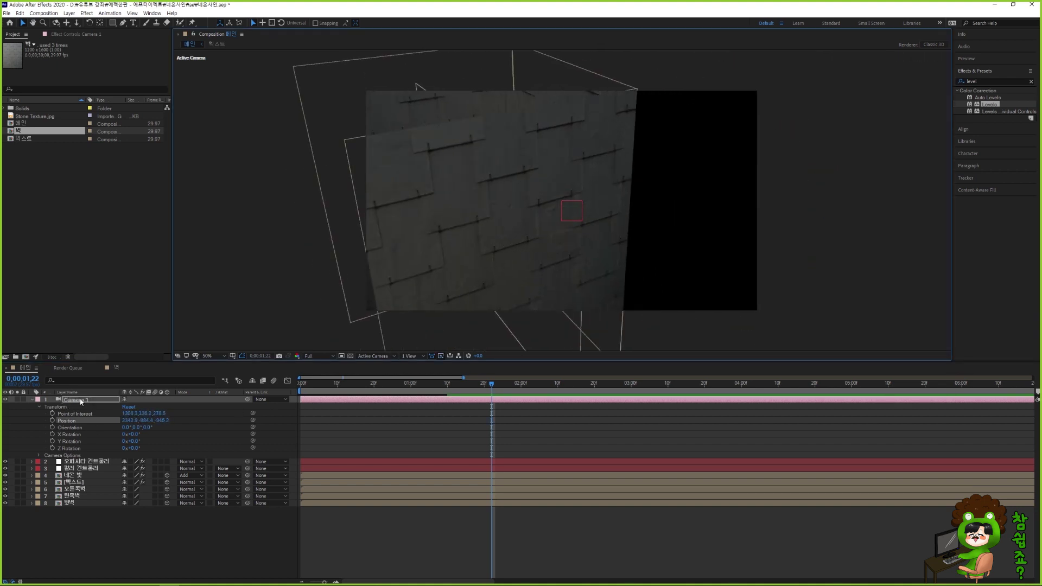
left_click(130, 407)
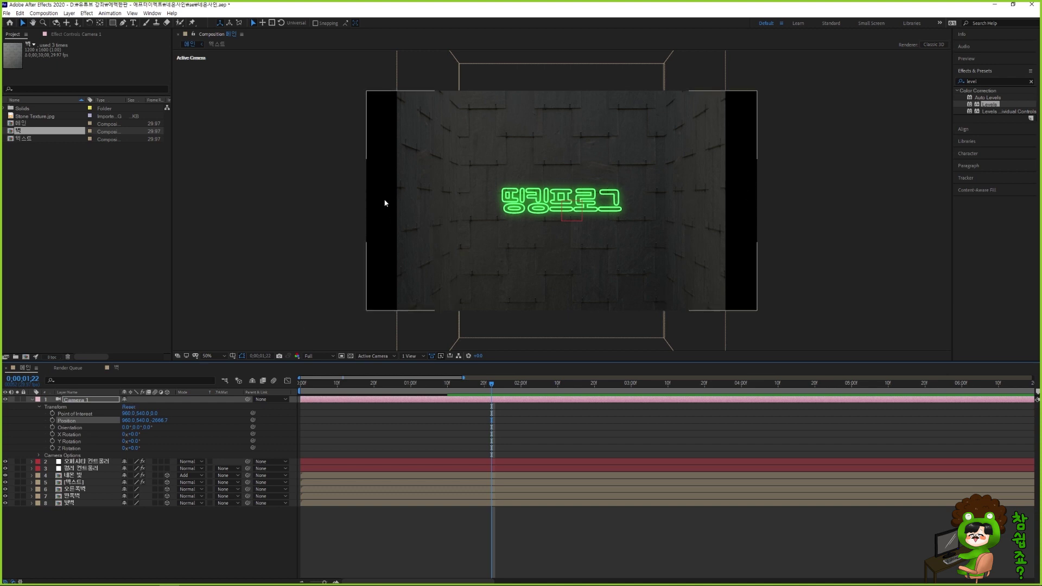
Reframe the scene with the new camera so the walls fill the frame around the neon text, and save the project
left_click_drag(567, 226, 572, 184)
key("ctrl+s")
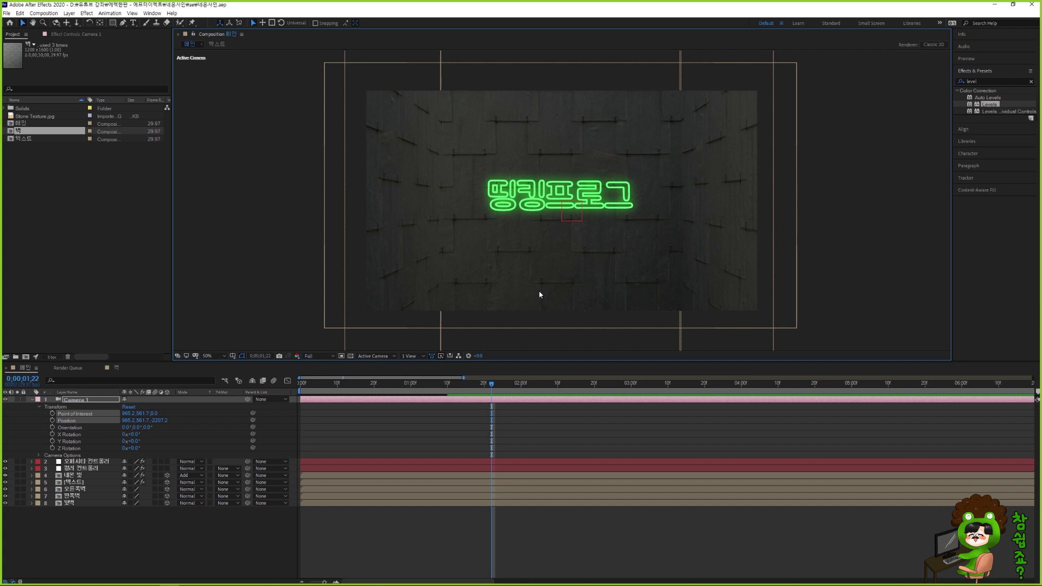
In the wall composition, add a black 1200 x 1600 px solid named AO above the stone texture and save
left_click(112, 368)
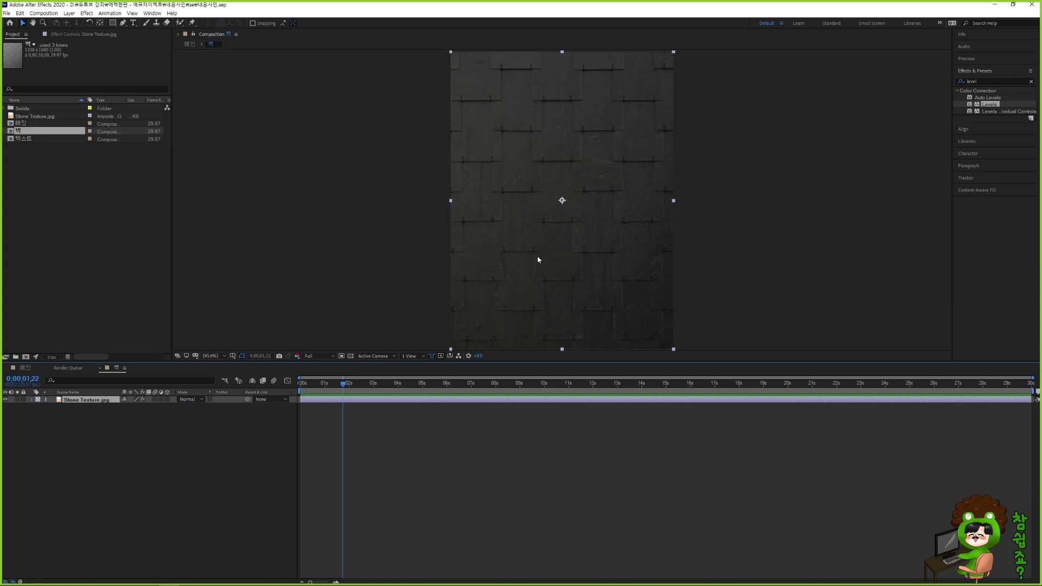
key("comma")
key("comma")
left_click(283, 459)
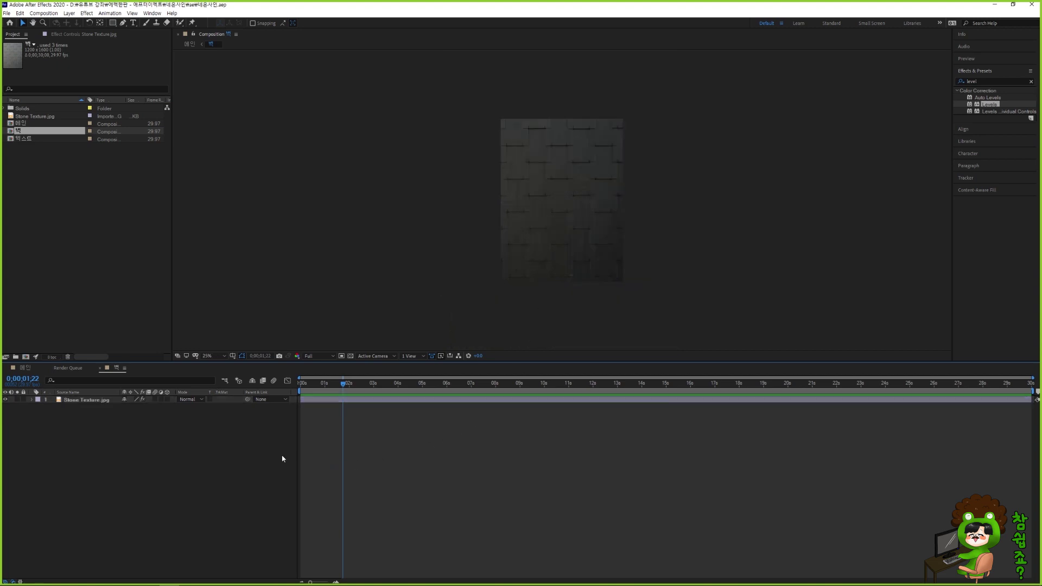
key("ctrl+y")
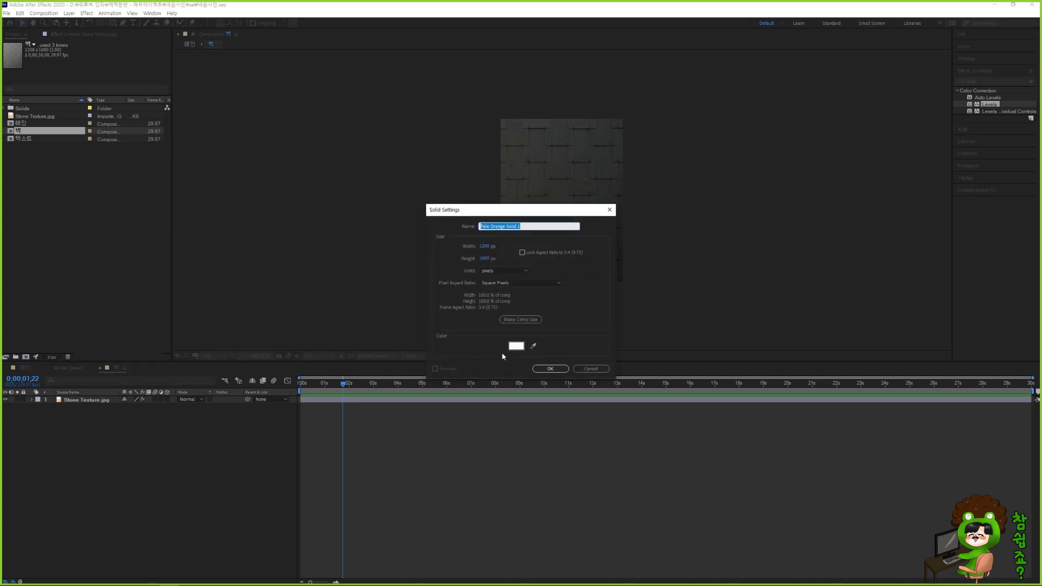
left_click(524, 346)
left_click_drag(347, 436, 309, 468)
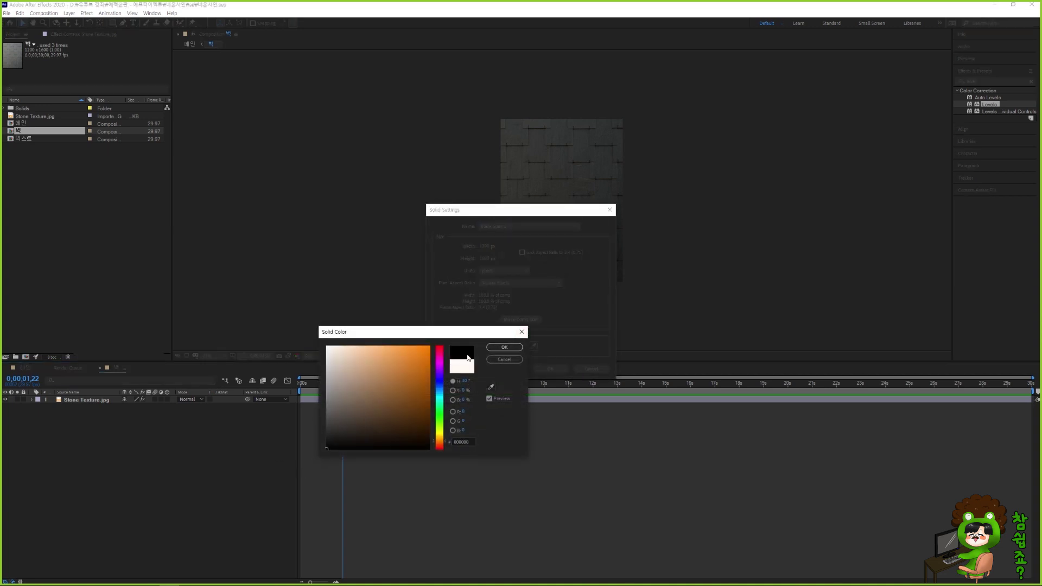
left_click(496, 348)
type("AO")
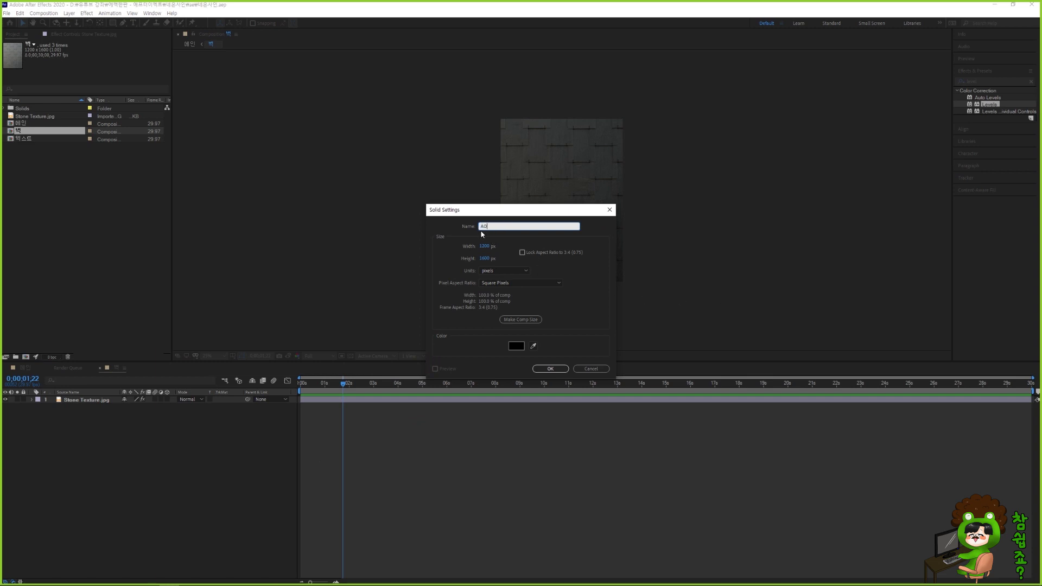
left_click(550, 369)
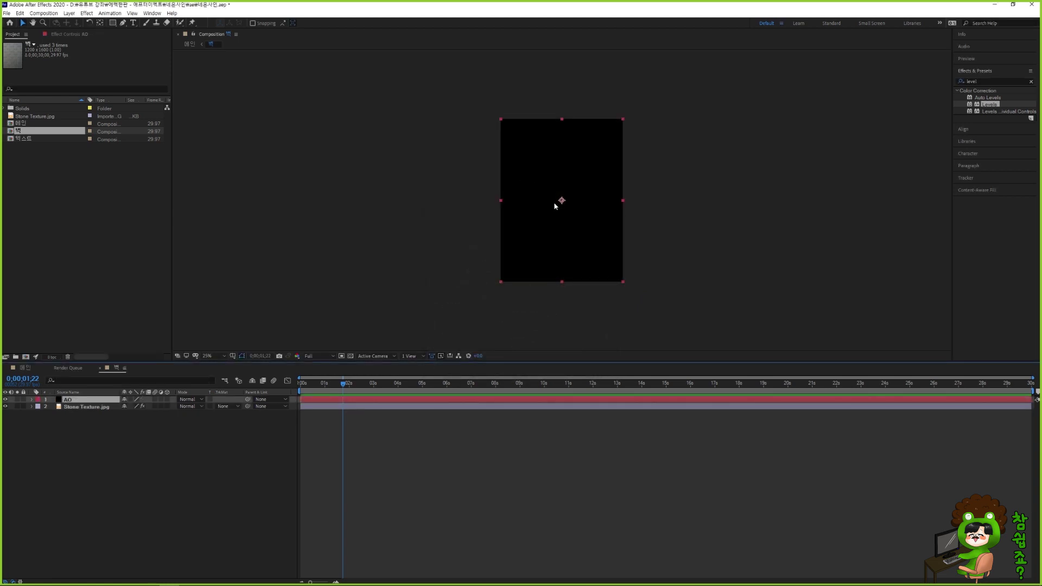
key("ctrl+s")
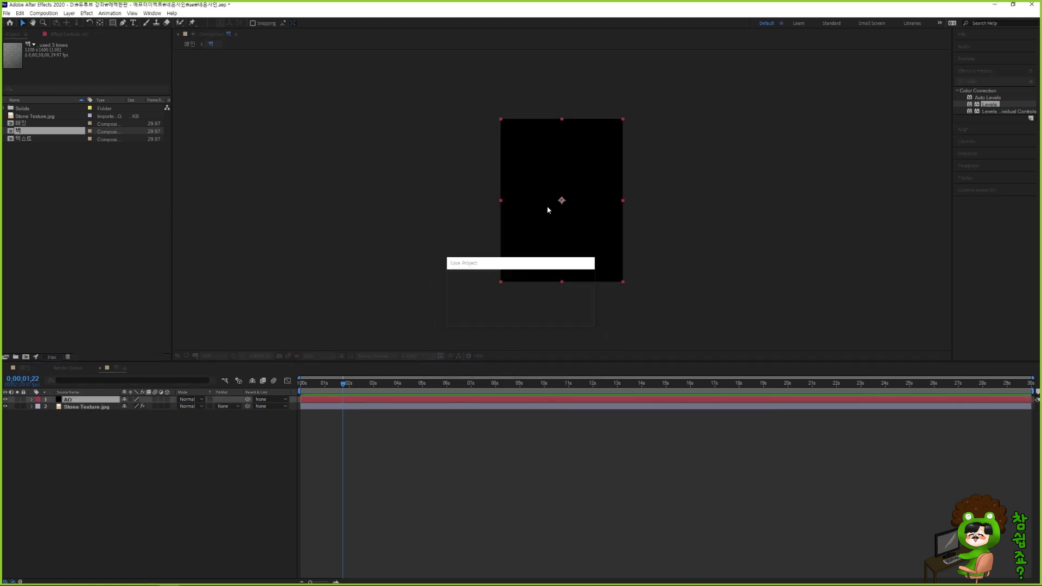
Draw a narrow rectangular mask on the AO solid so it covers only a thin strip along the wall's left edge
key("q")
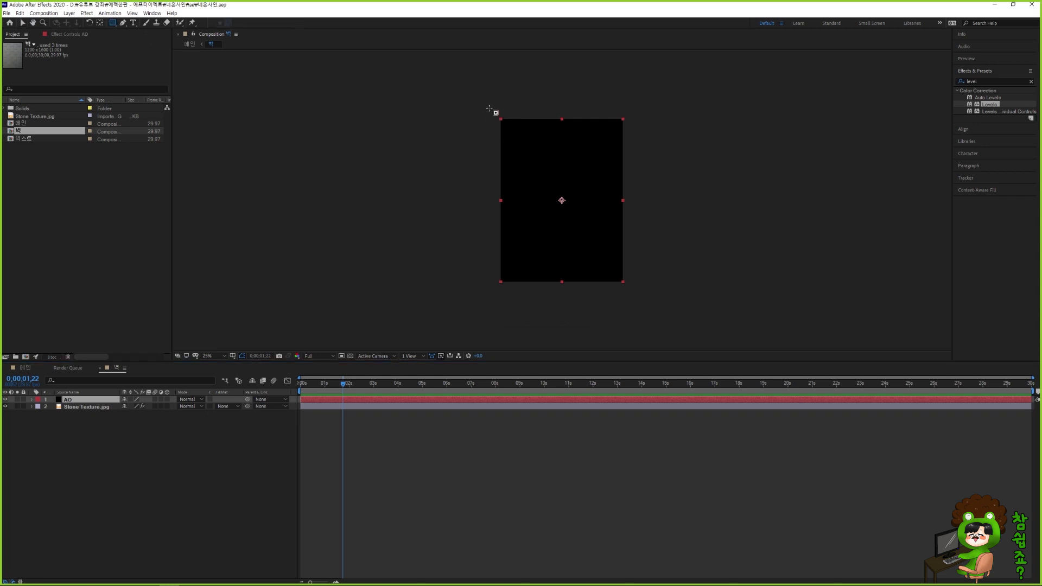
left_click_drag(483, 97, 503, 305)
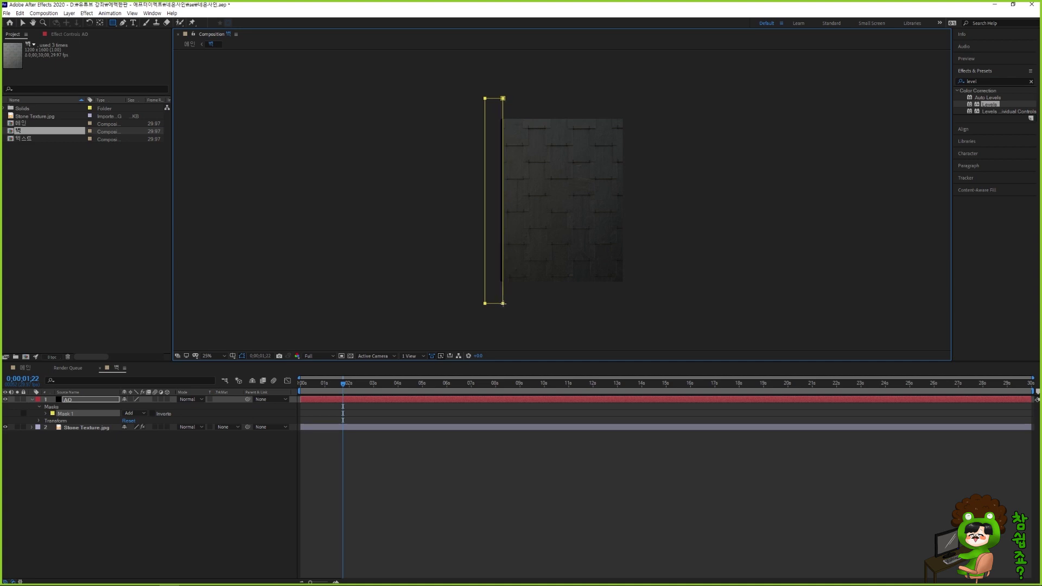
scroll(502, 261, "up", 2)
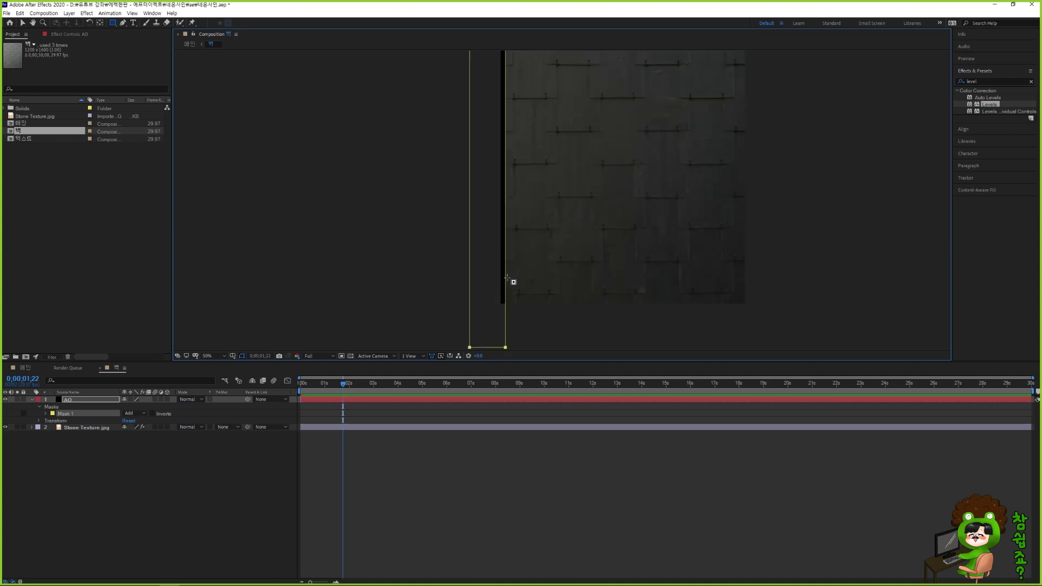
Set the AO mask's feather to 100 pixels and its opacity to 30%, and save the project
left_click(46, 415)
left_click_drag(140, 428, 223, 428)
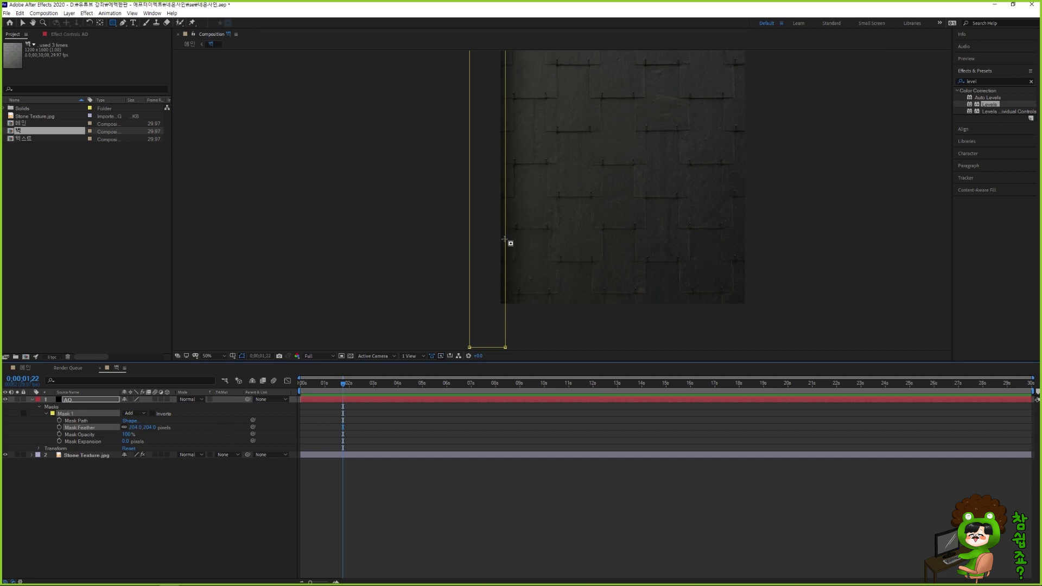
left_click_drag(150, 428, 112, 435)
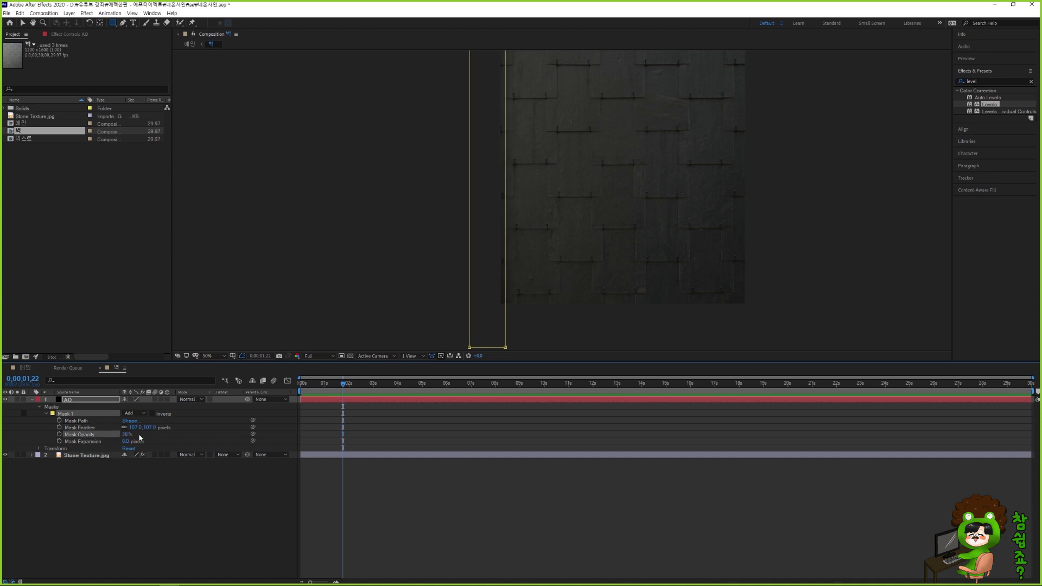
left_click_drag(124, 436, 117, 436)
key("F2")
key("v")
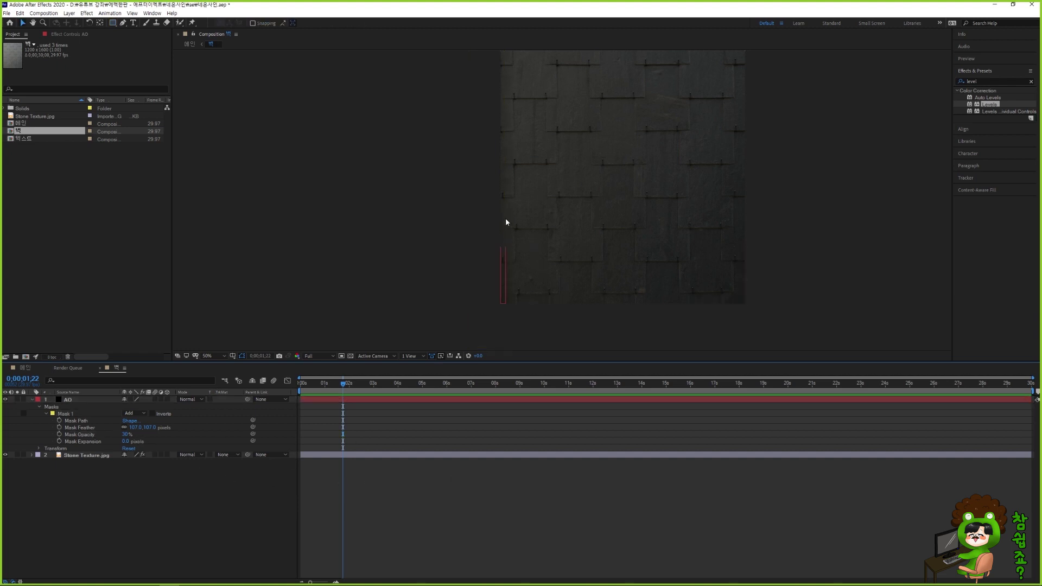
left_click(134, 428)
type("100")
key("Return")
left_click(237, 500)
key("ctrl+s")
Check the edge shading in the main composition, and add a horizontally flipped duplicate of the AO layer to shade the wall's right edge
left_click(25, 369)
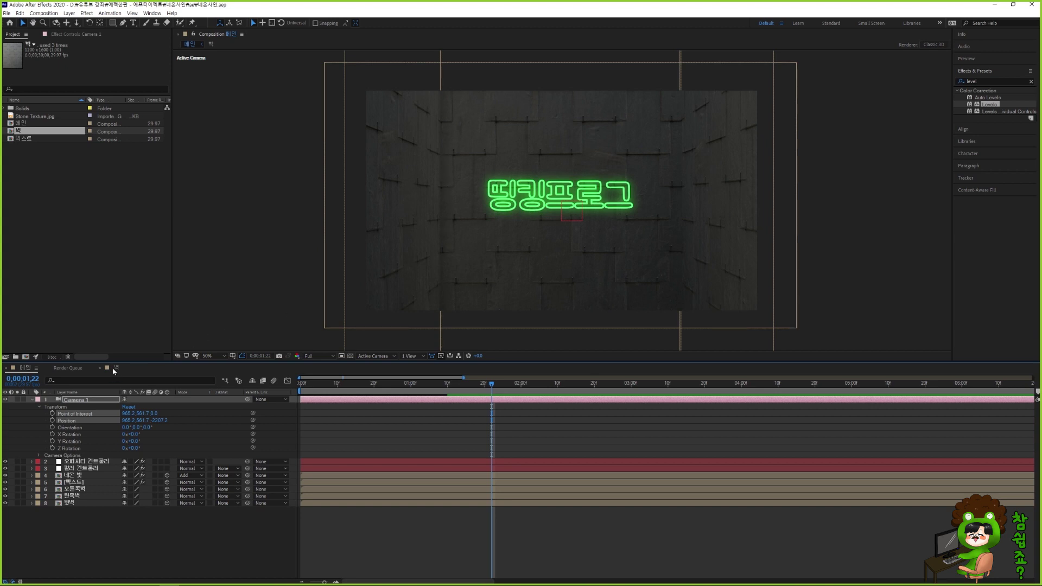
left_click(113, 369)
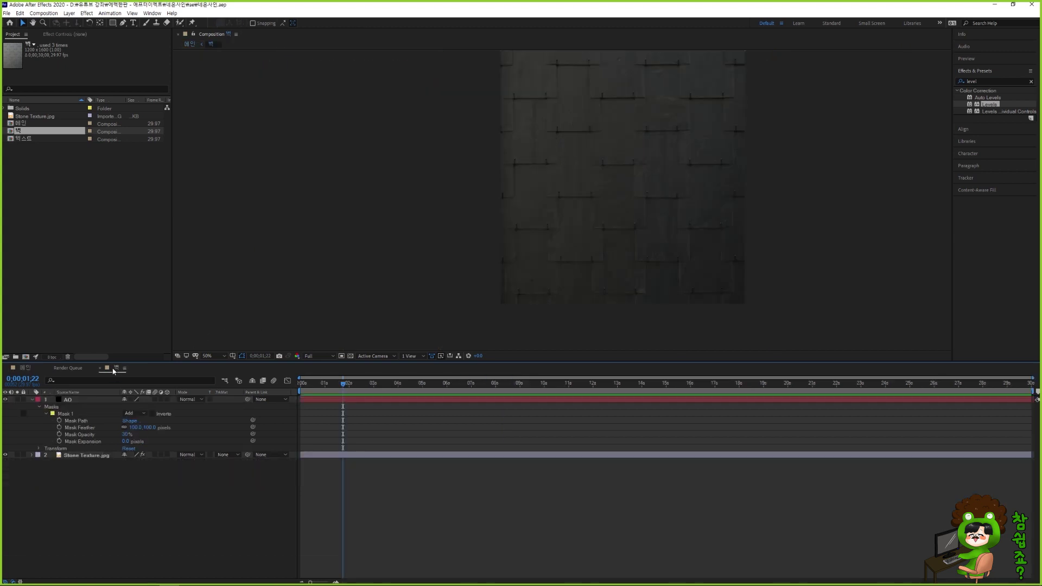
left_click(91, 399)
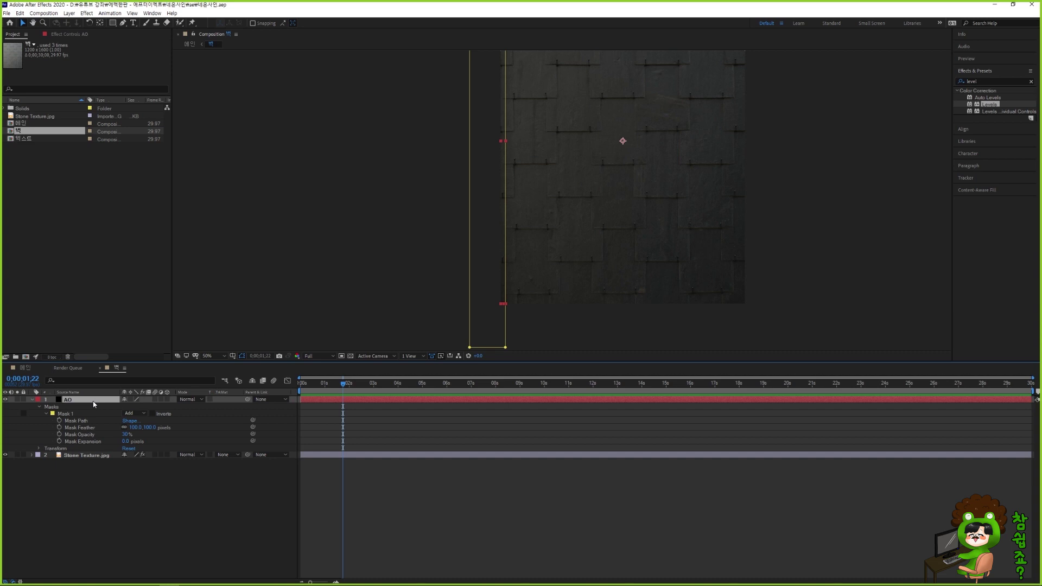
key("ctrl+d")
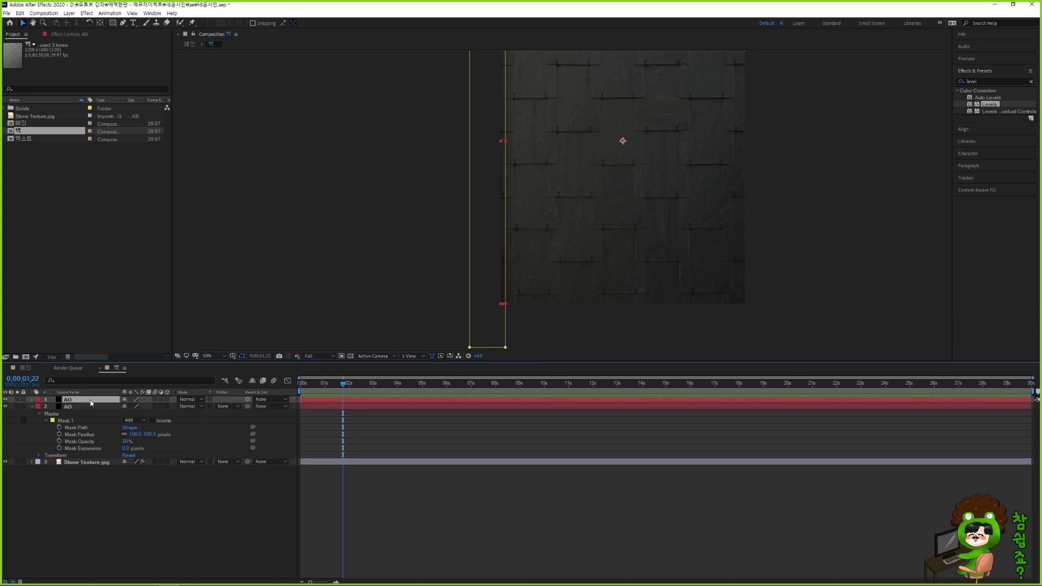
right_click(92, 402)
mouse_move(137, 205)
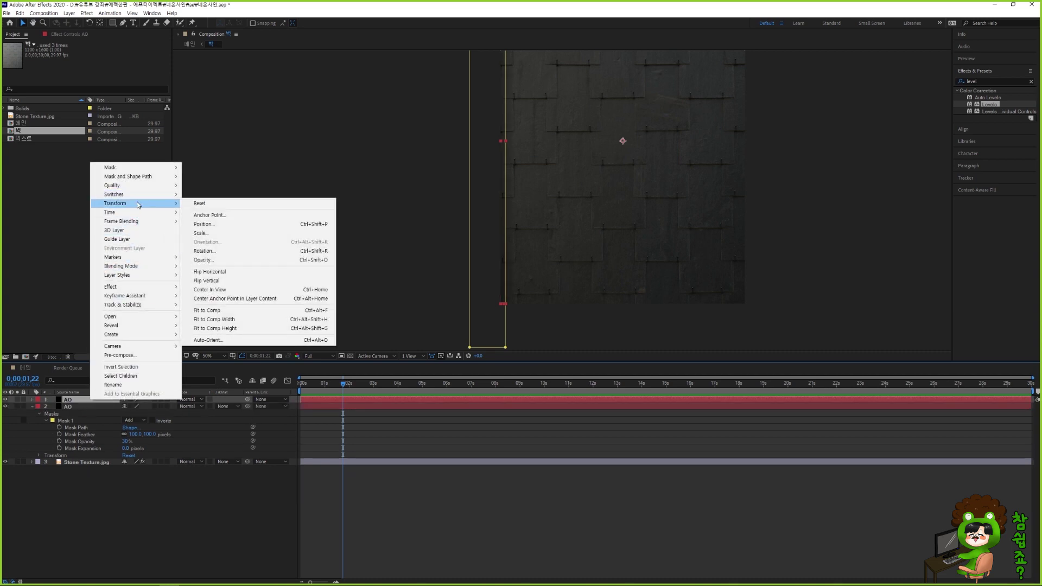
left_click(223, 273)
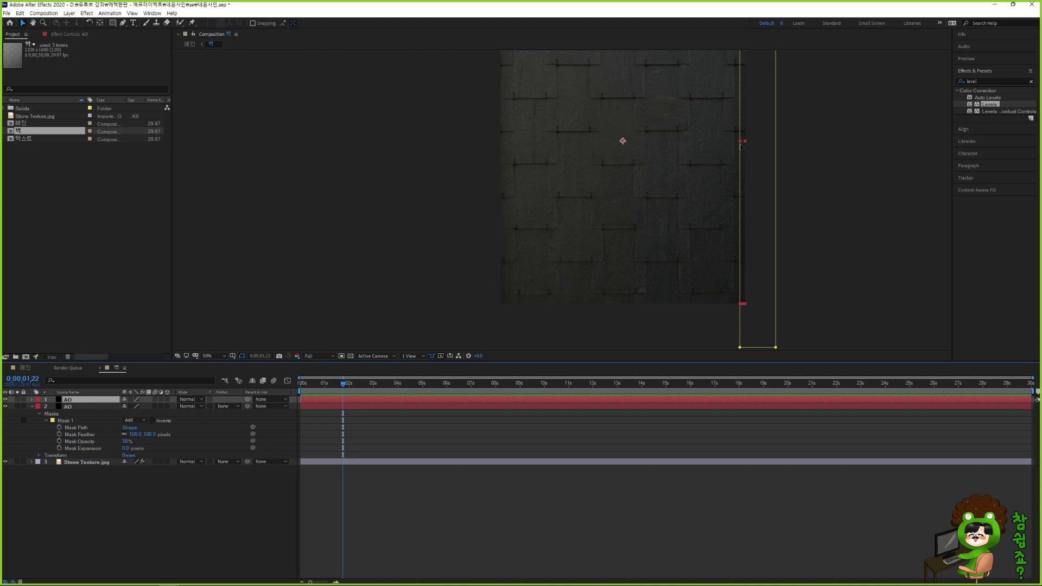
left_click_drag(678, 139, 604, 192)
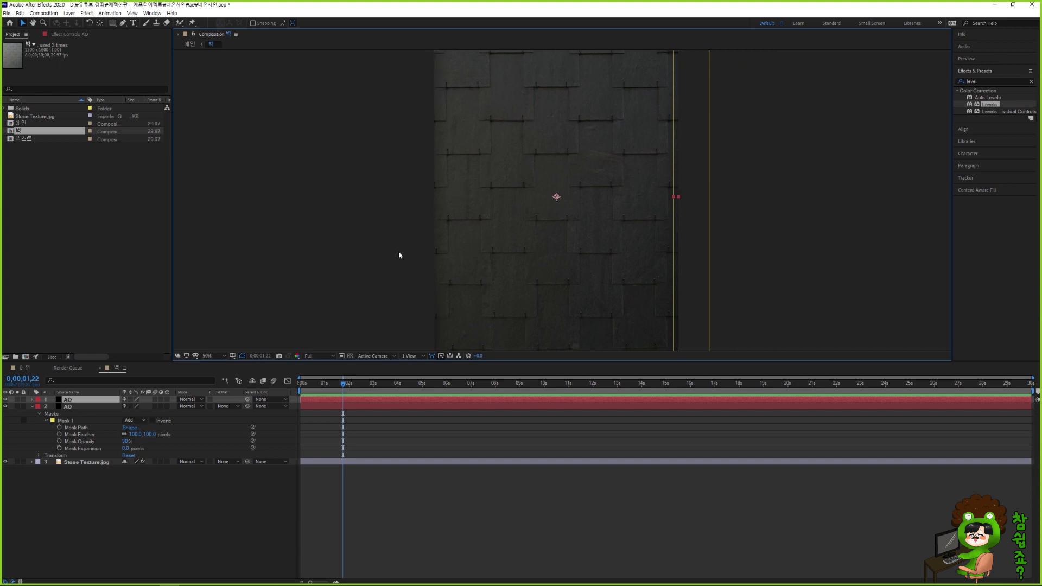
left_click(375, 430)
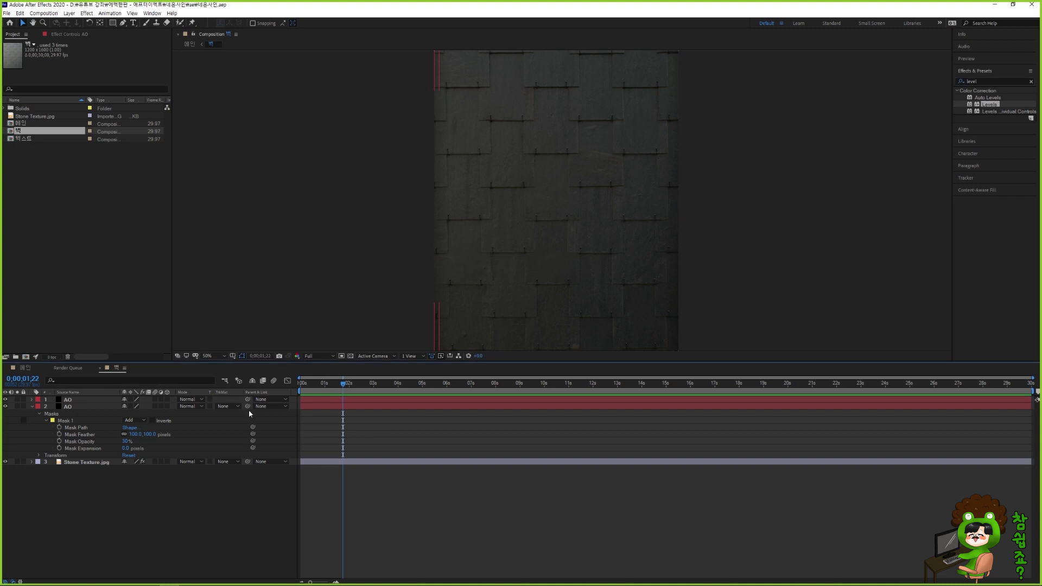
Play back the main composition from its start to check the shaded stone room behind the neon text
left_click(24, 368)
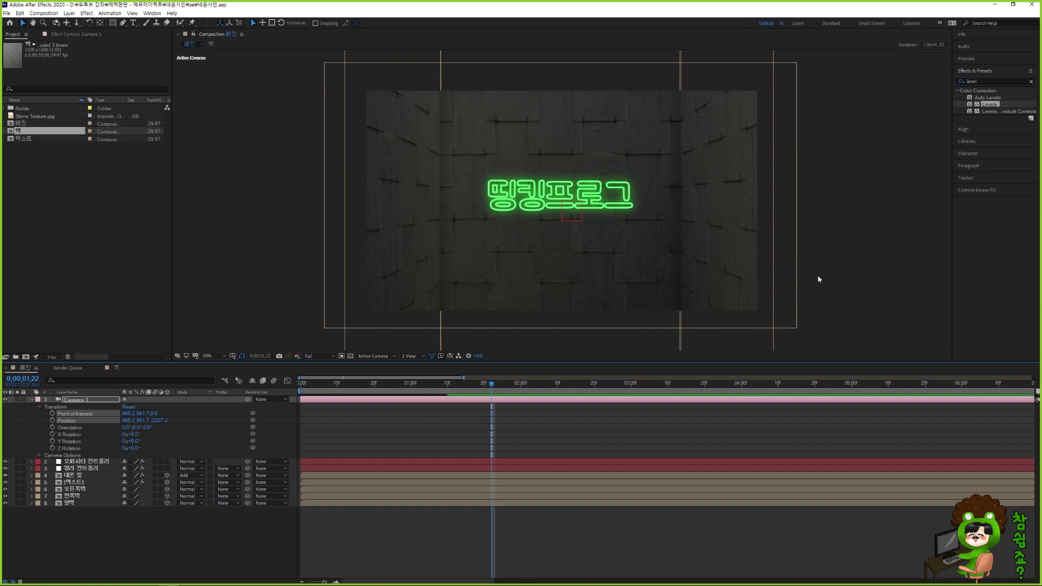
left_click(530, 436)
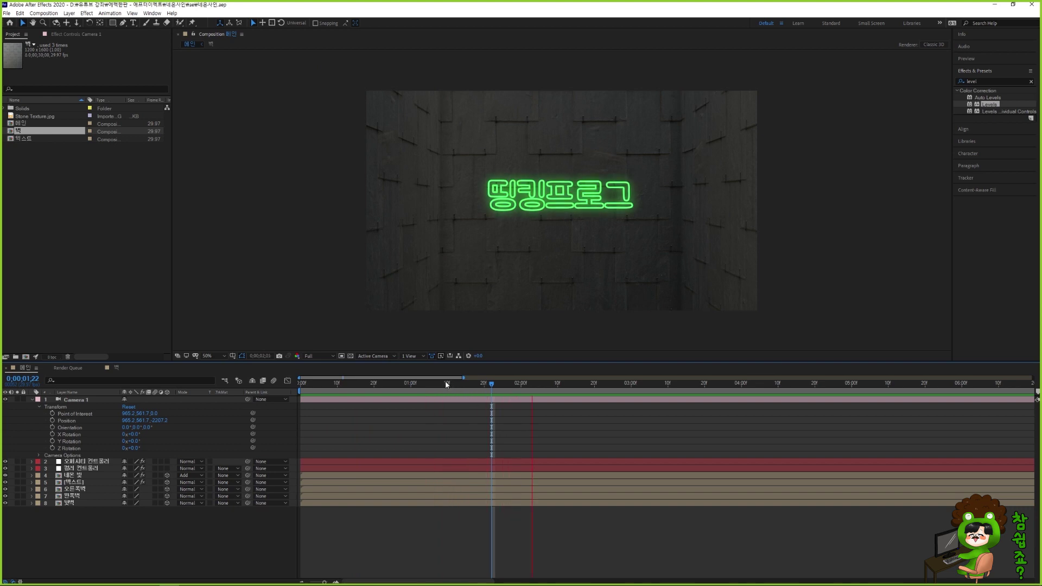
key("space")
key("Home")
key("space")
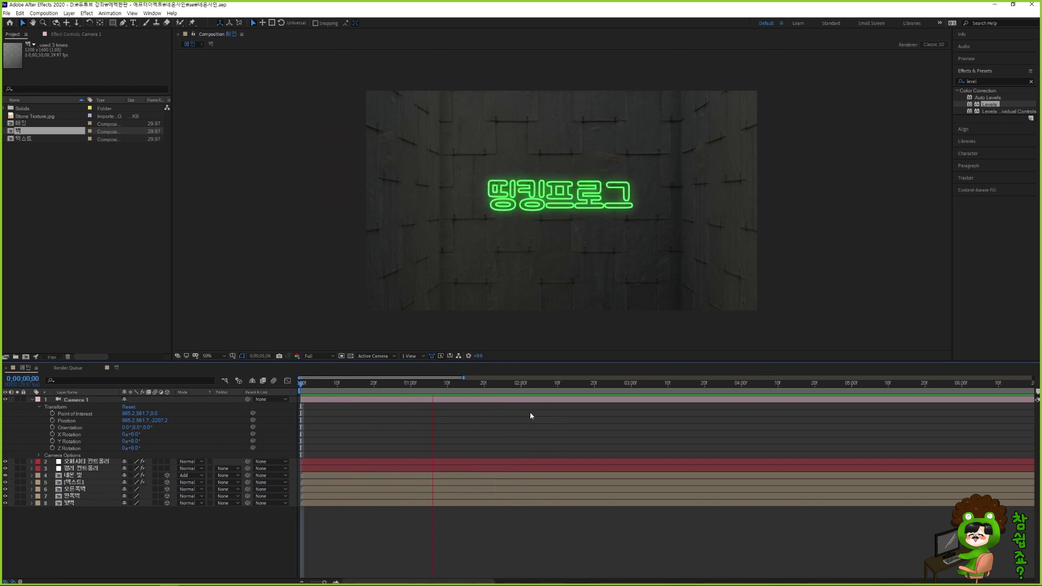
key("space")
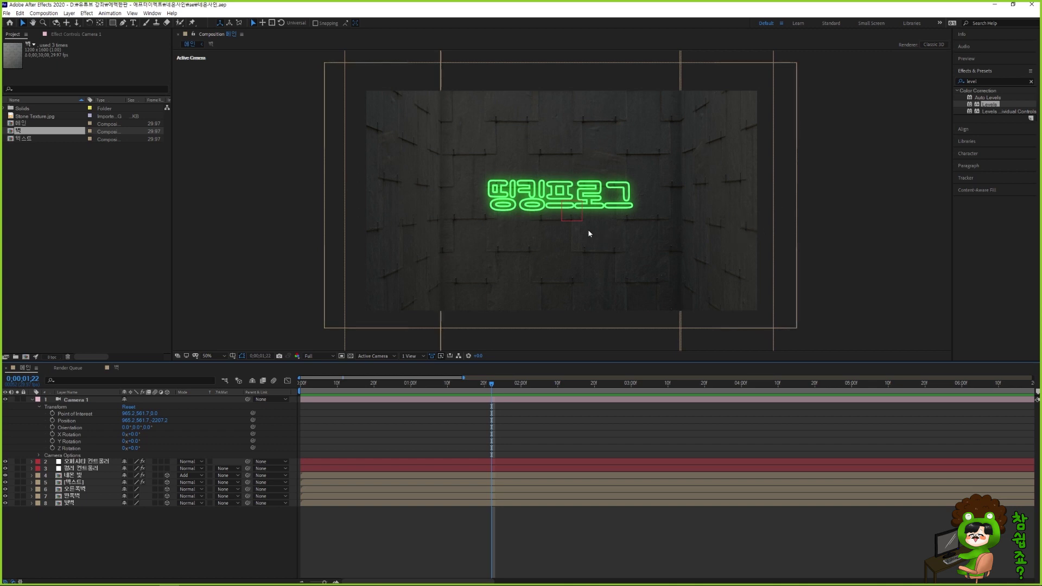
left_click_drag(477, 381, 493, 406)
Duplicate the neon text layer, rename the lower copy "벽에 비추는 빛", and save the project
left_click(31, 400)
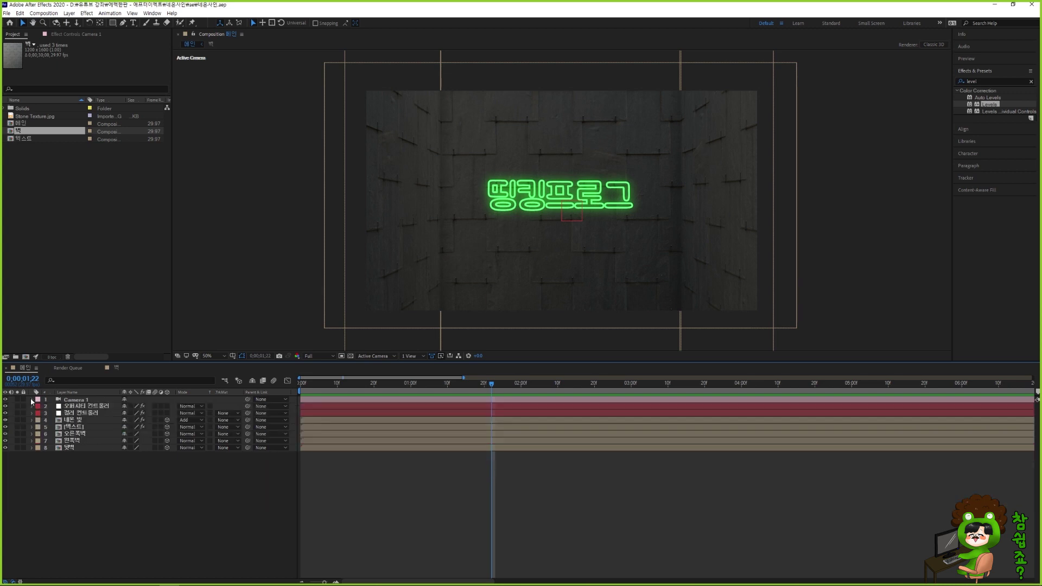
left_click(93, 427)
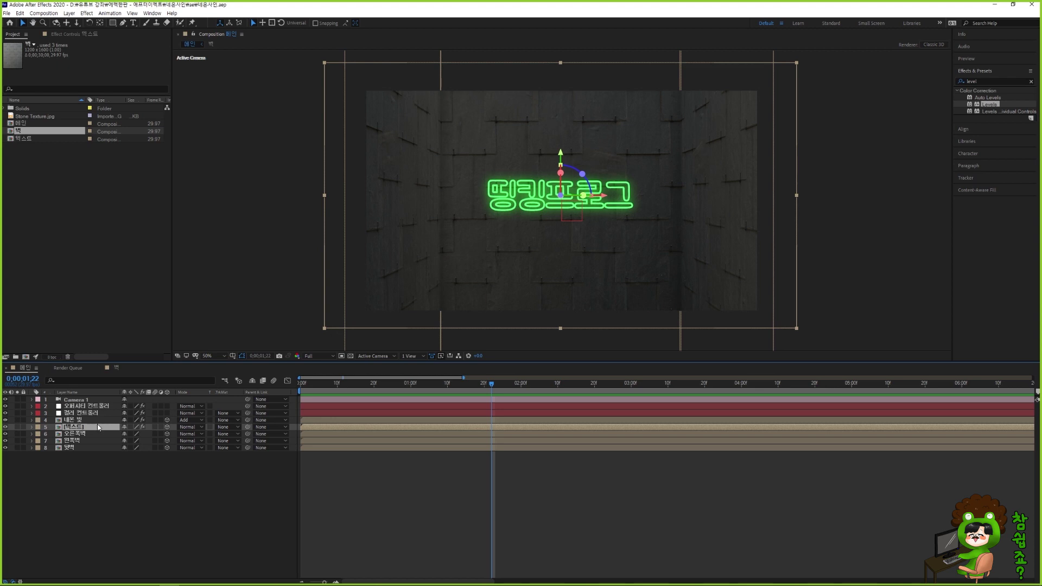
key("ctrl+d")
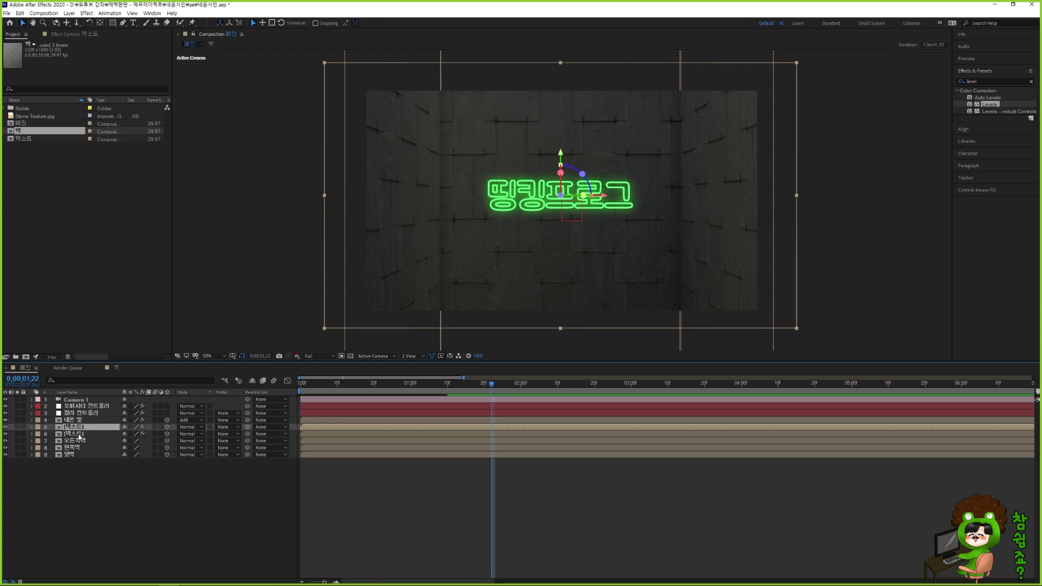
left_click(80, 435)
key("BackSpace")
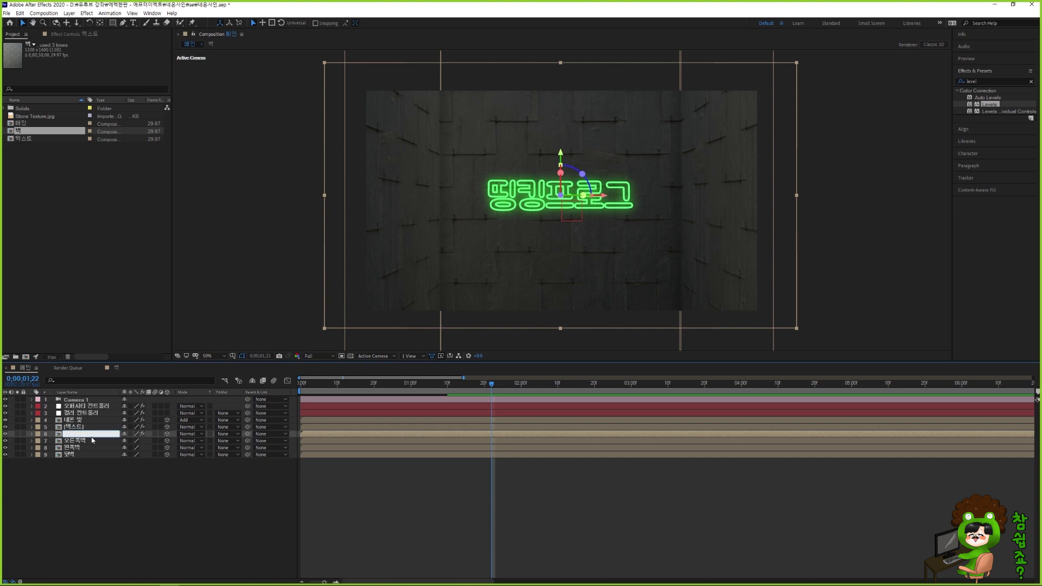
type("벽에 비추는 빛")
key("Return")
key("ctrl+s")
Add a Gaussian Blur with a blurriness of 500 to the "벽에 비추는 빛" layer and save
left_click(992, 81)
type("gau")
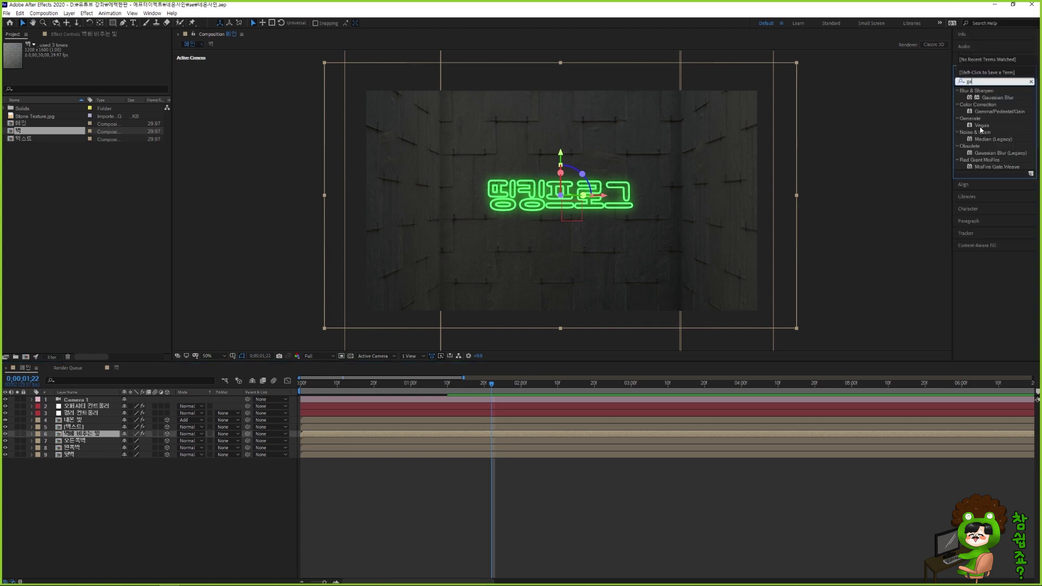
double_click(997, 98)
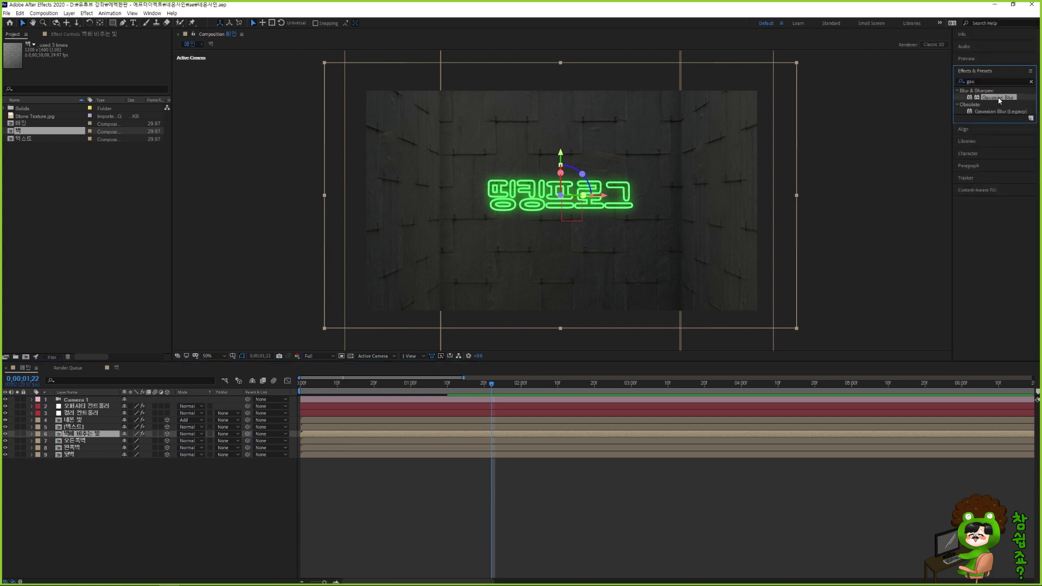
left_click_drag(96, 114, 488, 114)
left_click_drag(579, 114, 1031, 115)
left_click(100, 114)
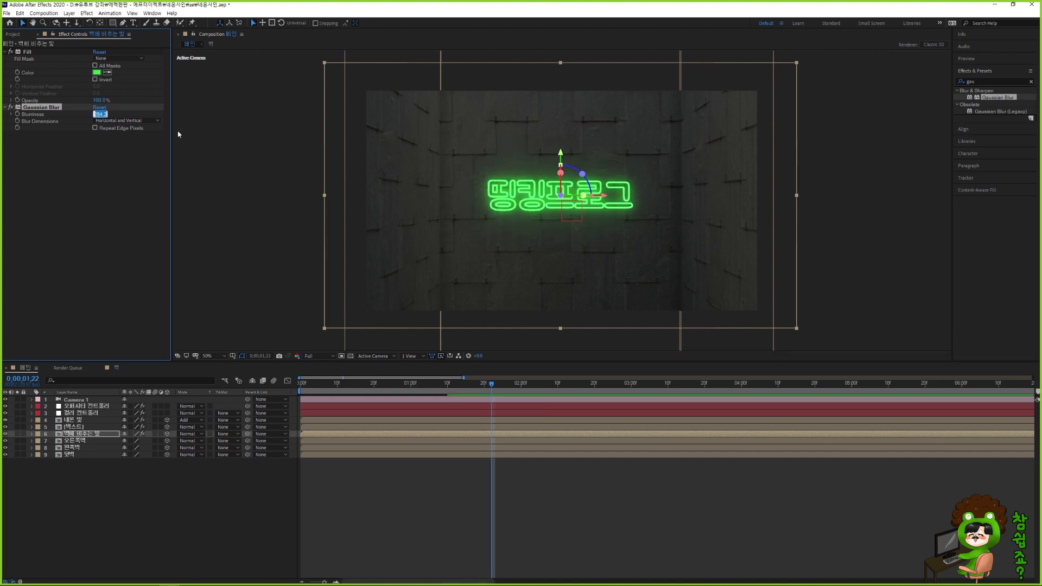
type("500")
key("Return")
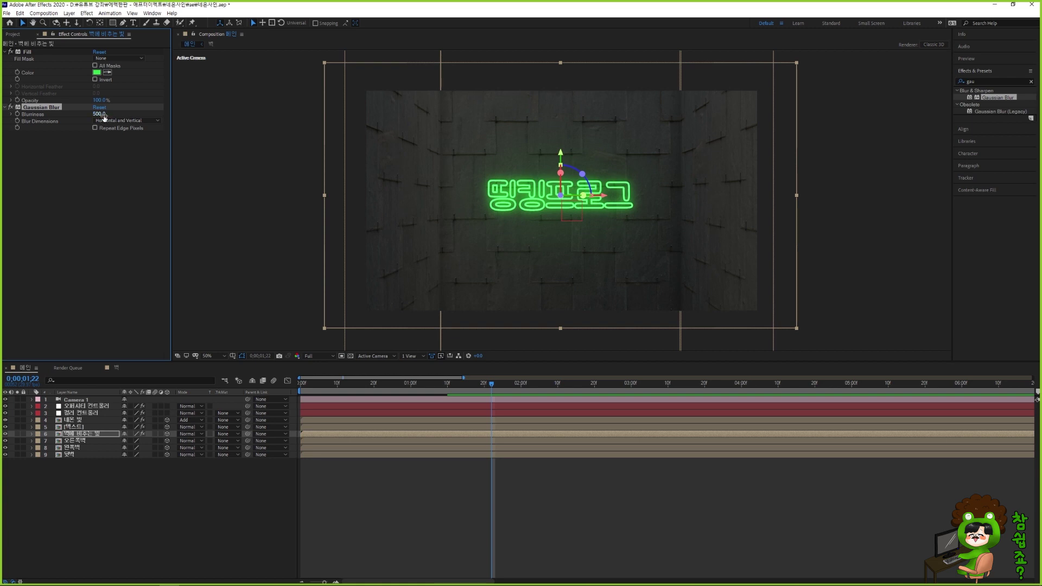
key("ctrl+s")
Make two duplicates of the blurred "벽에 비추는 빛" layer and save the project
left_click(99, 434)
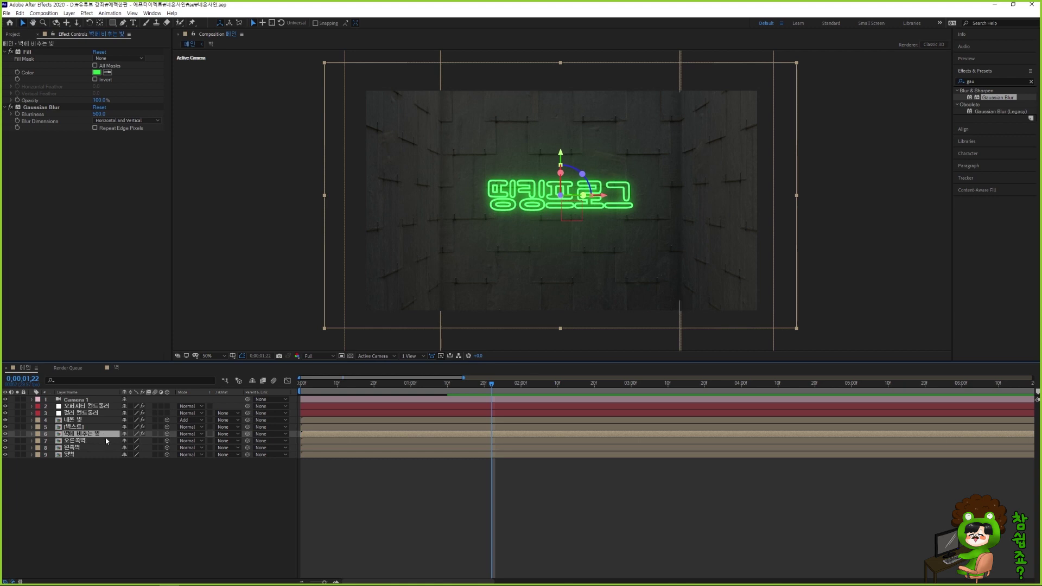
key("ctrl+d")
key("ctrl+d")
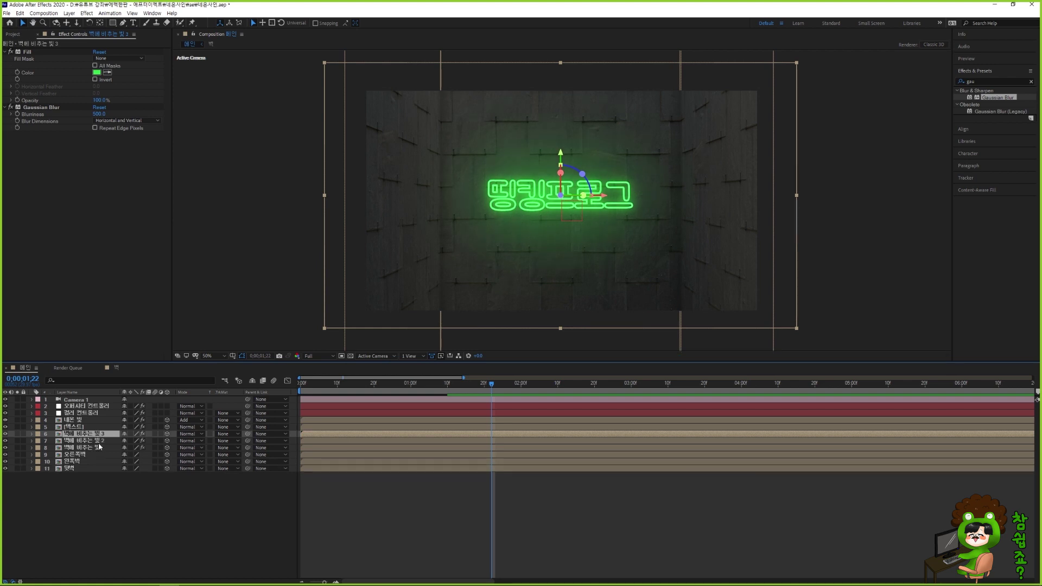
key("ctrl+s")
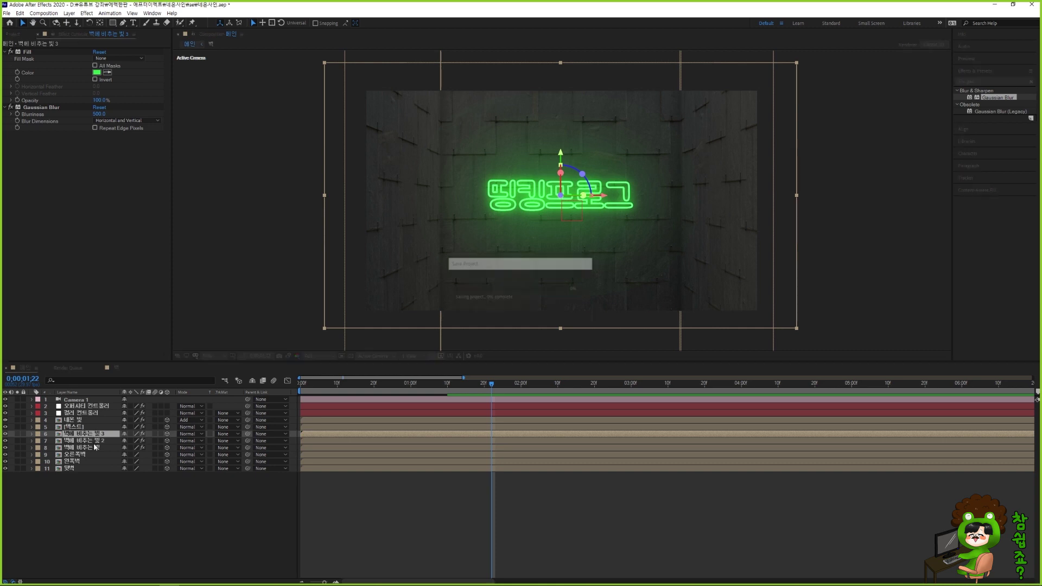
Switch to the Top view and move the original "벽에 비추는 빛" layer back along Z to the back wall
left_click(380, 355)
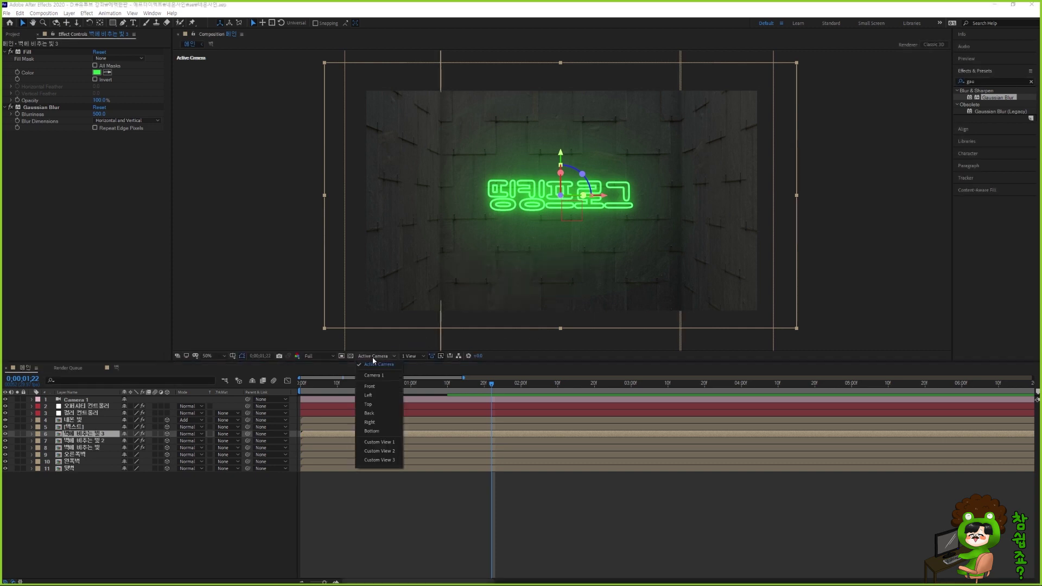
left_click(371, 406)
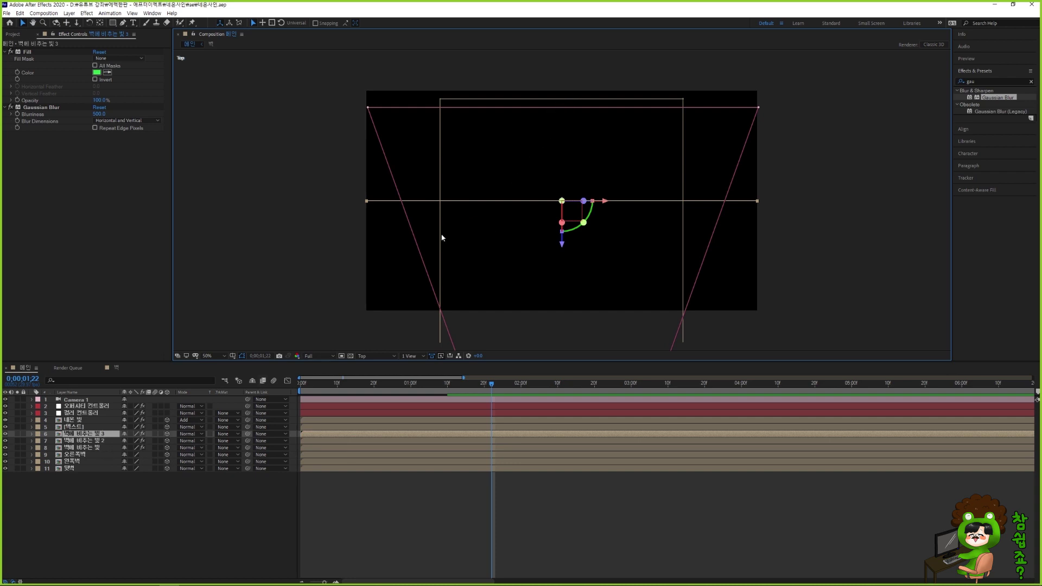
left_click(93, 449)
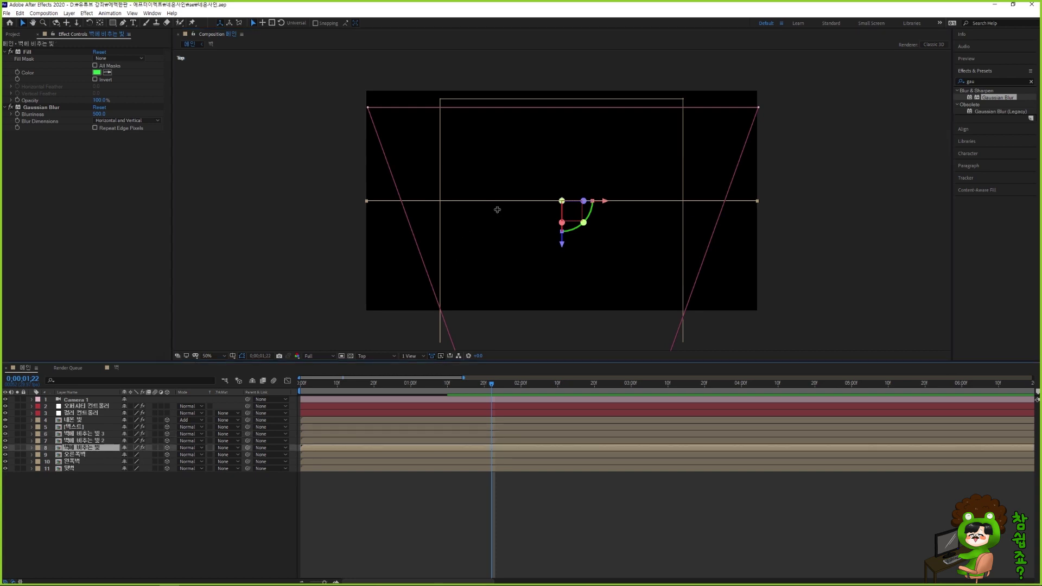
left_click_drag(613, 231, 578, 293)
key("ctrl+z")
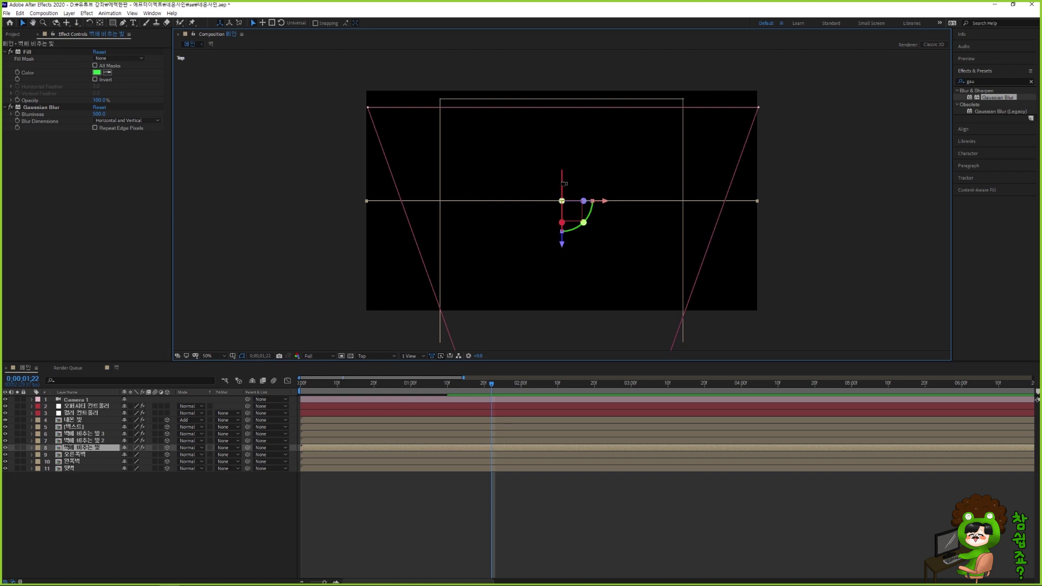
left_click_drag(561, 244, 563, 147)
left_click_drag(582, 167, 574, 248)
left_click(561, 502)
left_click_drag(567, 190, 563, 197)
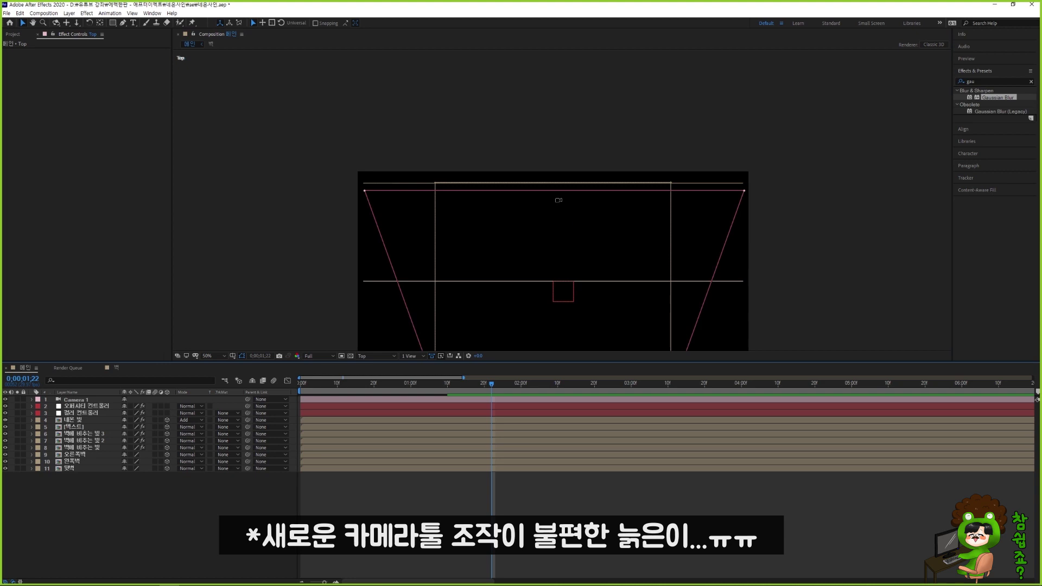
scroll(558, 200, "up", 1)
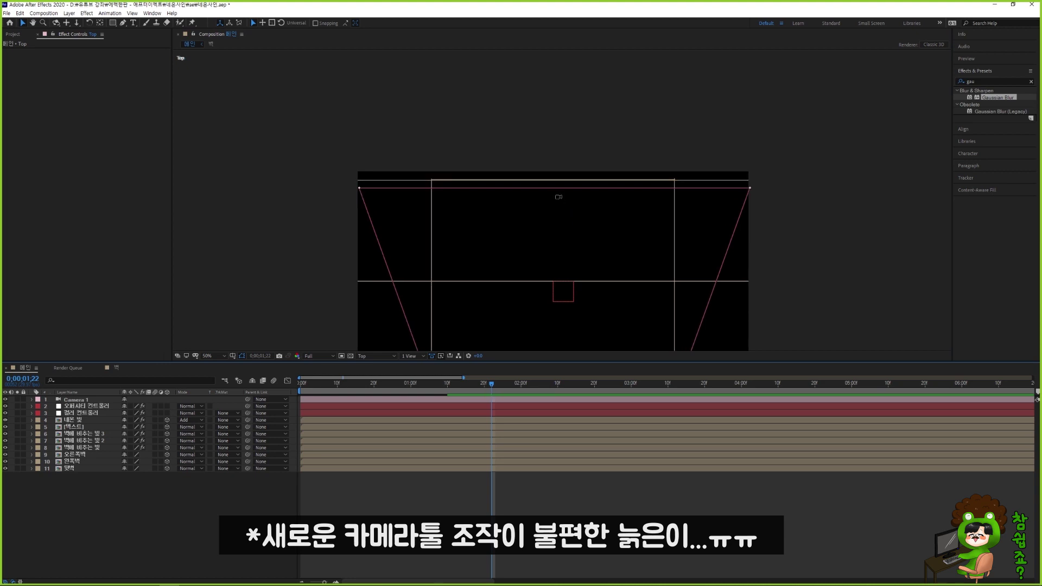
scroll(558, 202, "down", 1)
scroll(562, 202, "up", 1)
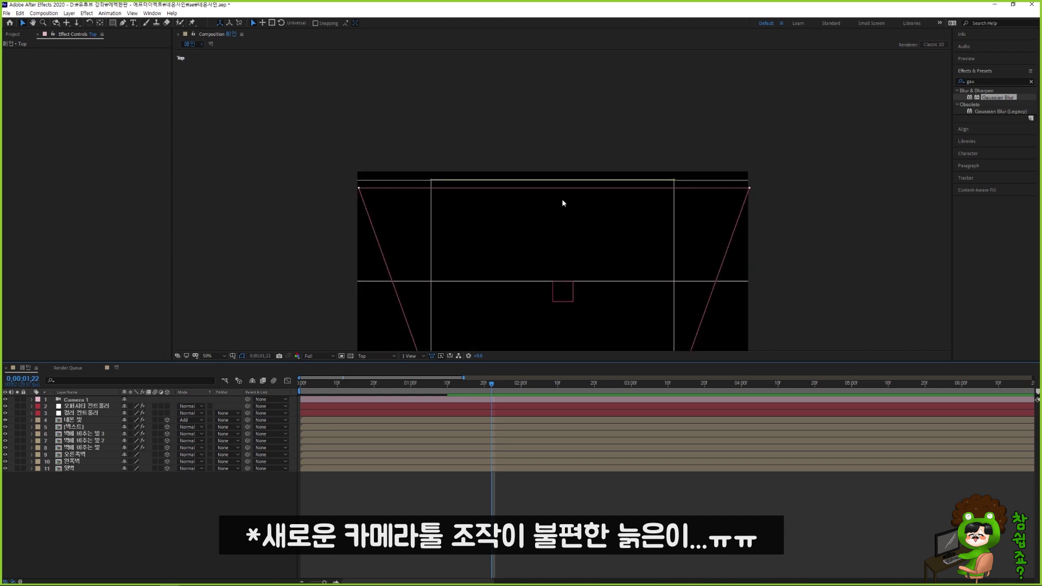
scroll(566, 198, "down", 1)
scroll(560, 203, "up", 2)
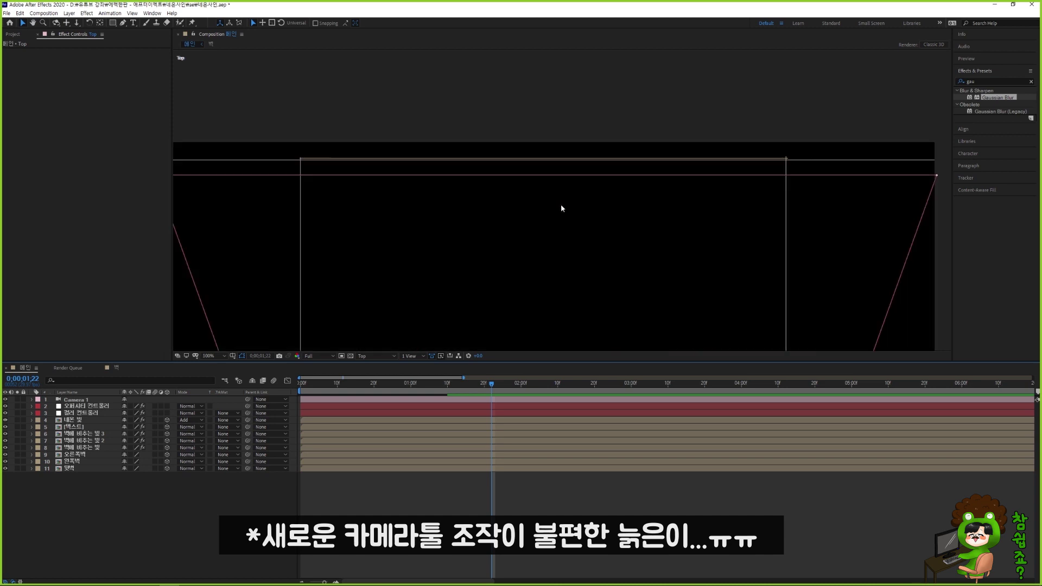
scroll(561, 205, "down", 1)
scroll(561, 205, "down", 2)
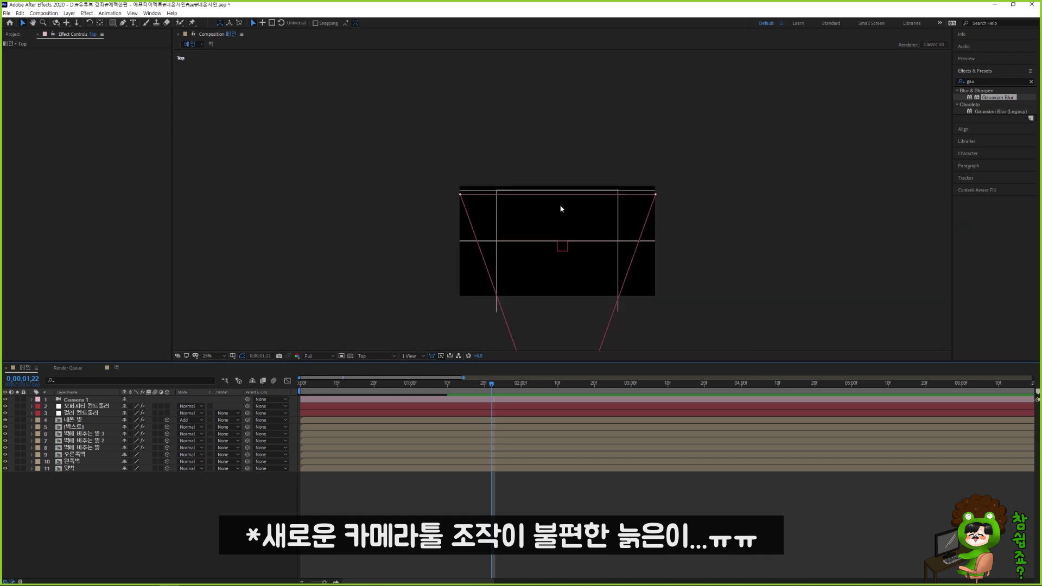
scroll(560, 205, "up", 4)
scroll(562, 208, "down", 2)
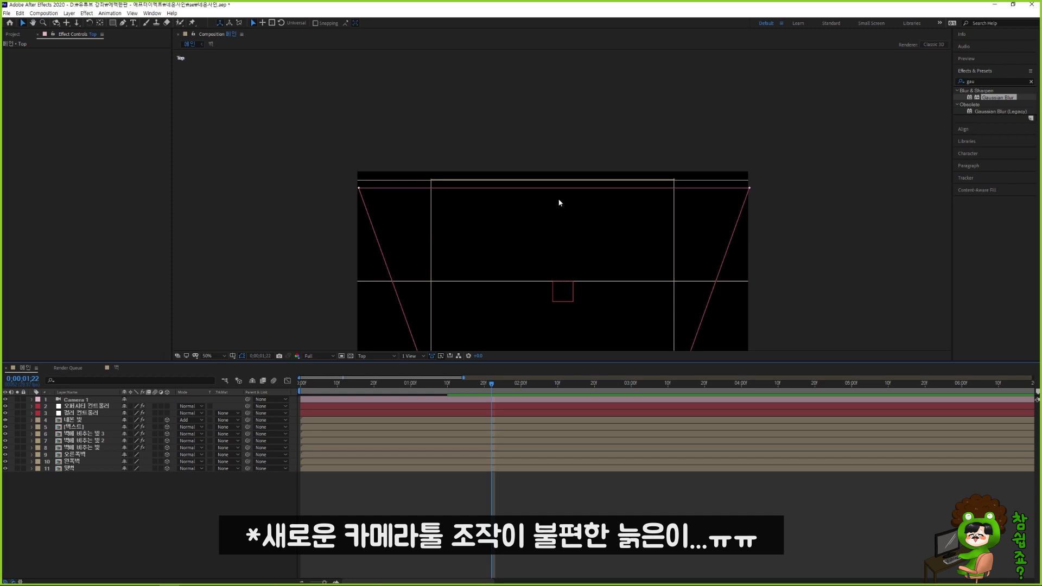
Fine-tune the original "벽에 비추는 빛" layer's Z position so it sits just in front of the back wall
left_click(84, 448)
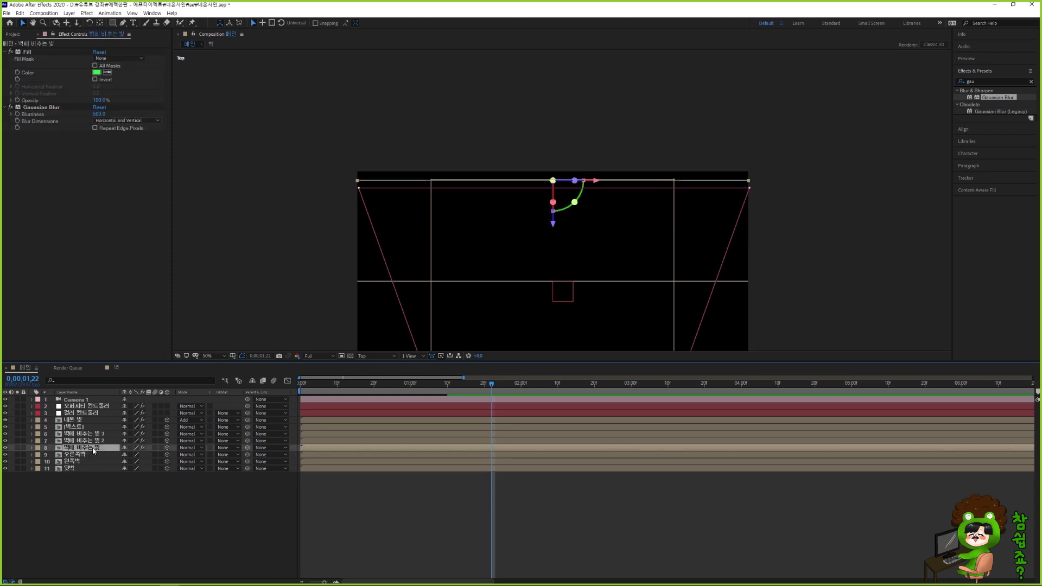
key("/")
left_click_drag(545, 191, 527, 161)
key("period")
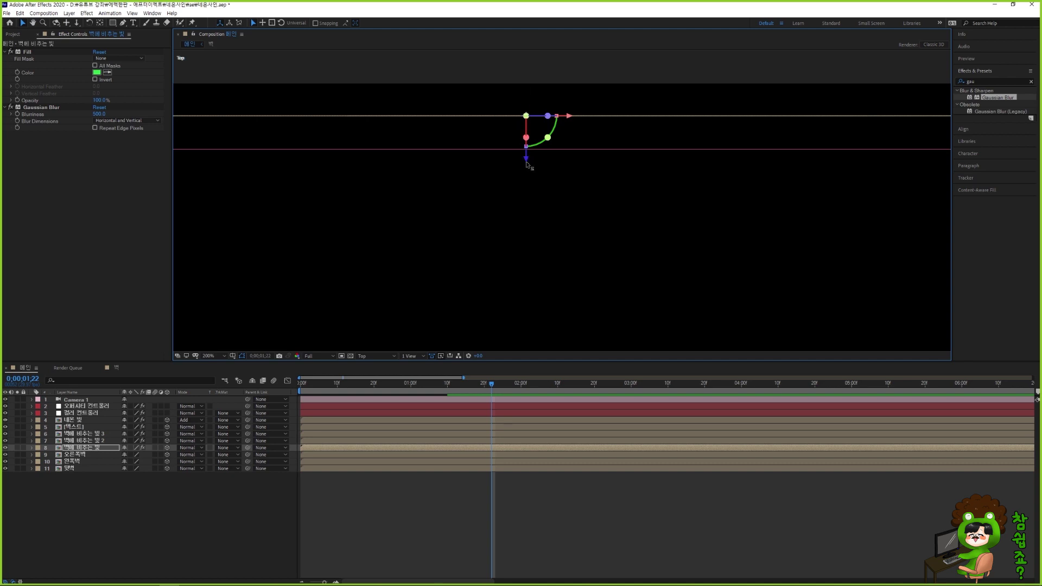
mouse_move(526, 164)
left_mouse_down()
mouse_move(527, 180)
mouse_move(524, 161)
left_mouse_up()
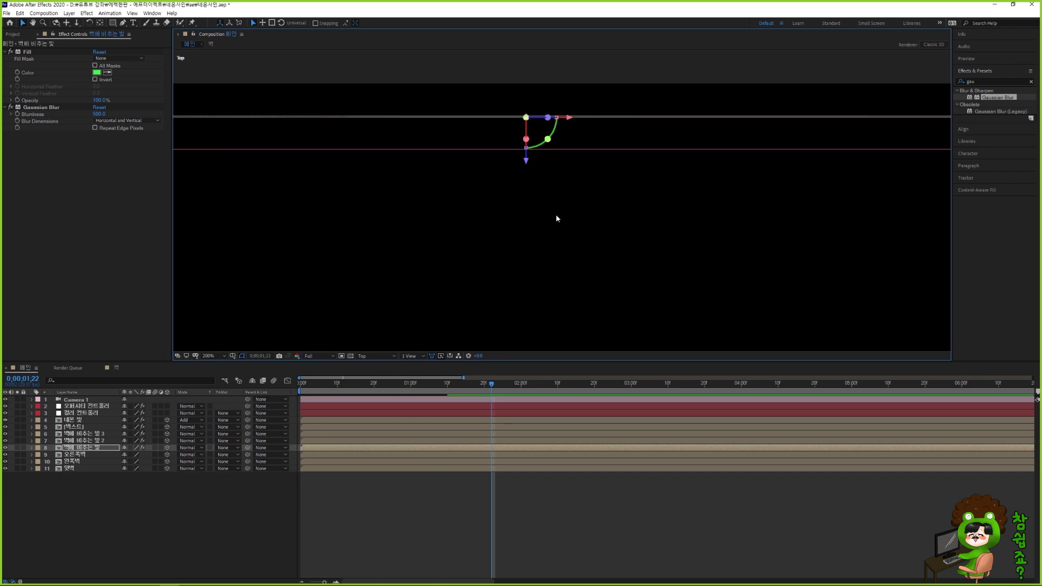
Set the Y Rotation of the "벽에 비추는 빛 2" layer to 90° and save the project
scroll(557, 218, "down", 2)
left_click_drag(575, 241, 578, 183)
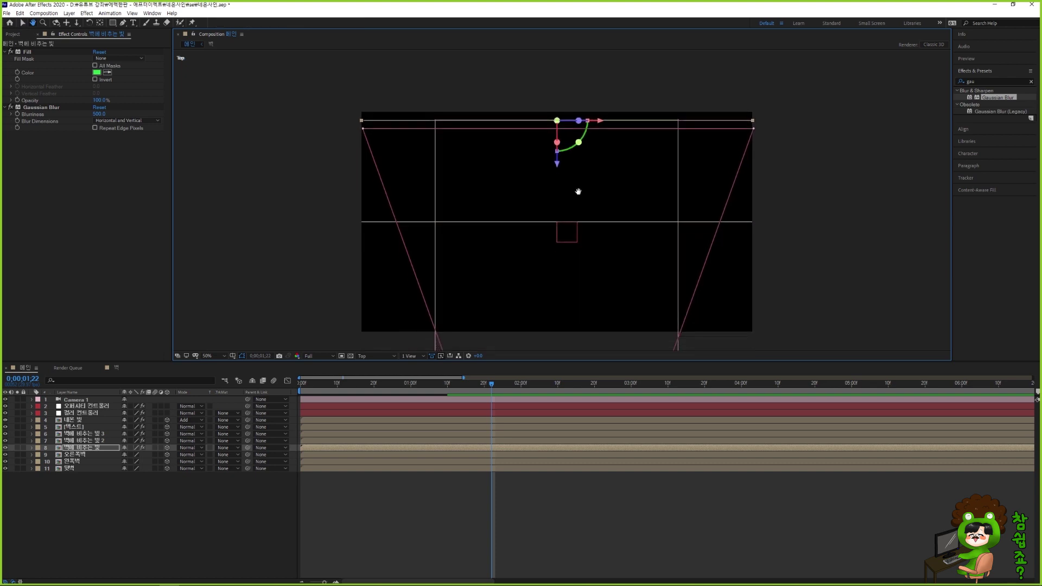
left_click(95, 441)
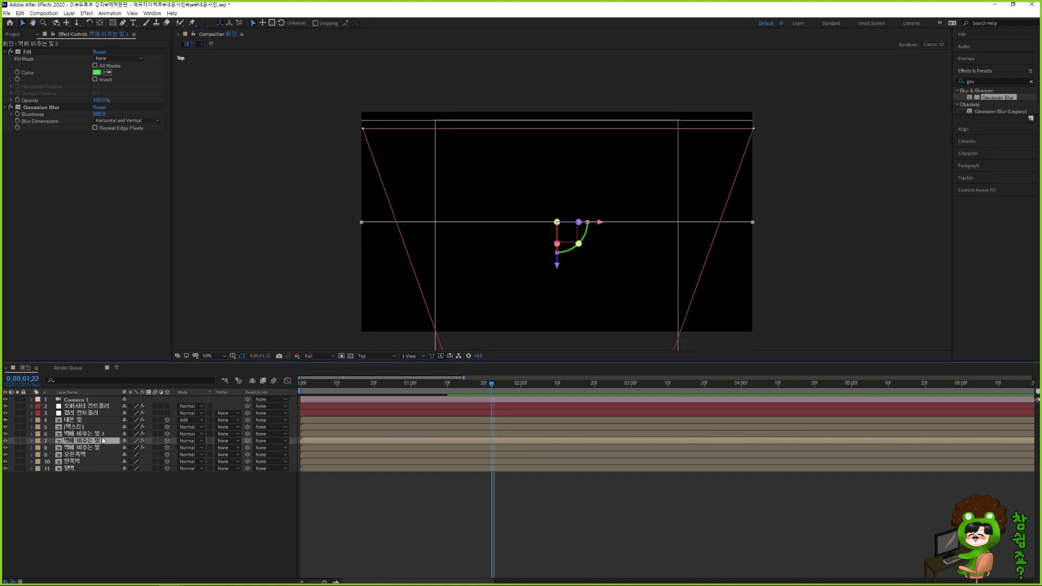
key("r")
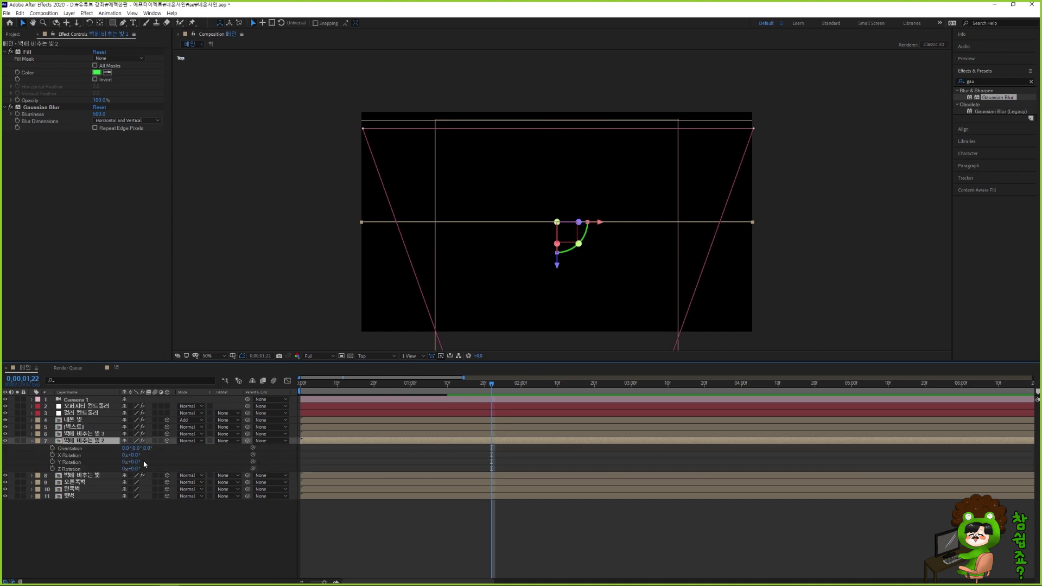
left_click_drag(133, 462, 169, 461)
left_click(135, 462)
type("90")
key("Return")
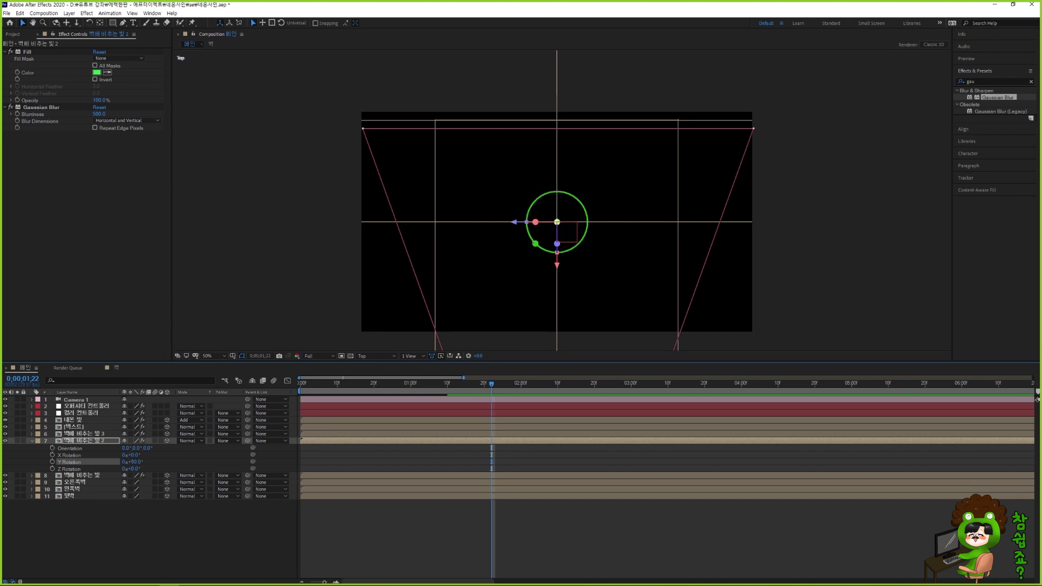
key("ctrl+s")
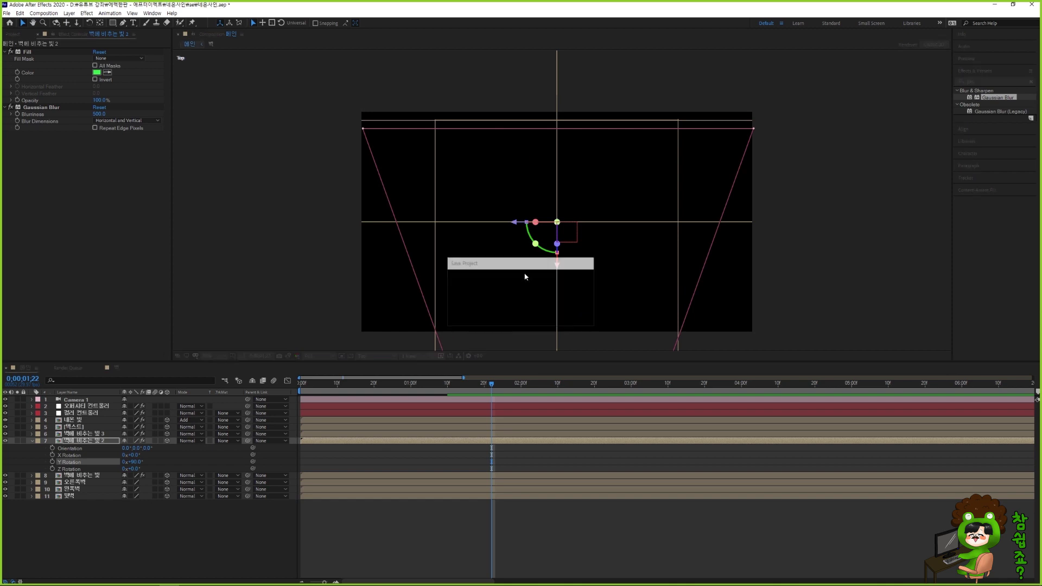
mouse_move(535, 244)
left_mouse_down()
mouse_move(570, 249)
mouse_move(546, 249)
mouse_move(528, 228)
mouse_move(536, 243)
mouse_move(574, 247)
mouse_move(538, 245)
mouse_move(576, 252)
mouse_move(581, 239)
mouse_move(515, 244)
mouse_move(529, 251)
left_mouse_up()
key("ctrl+z")
key("ctrl+z")
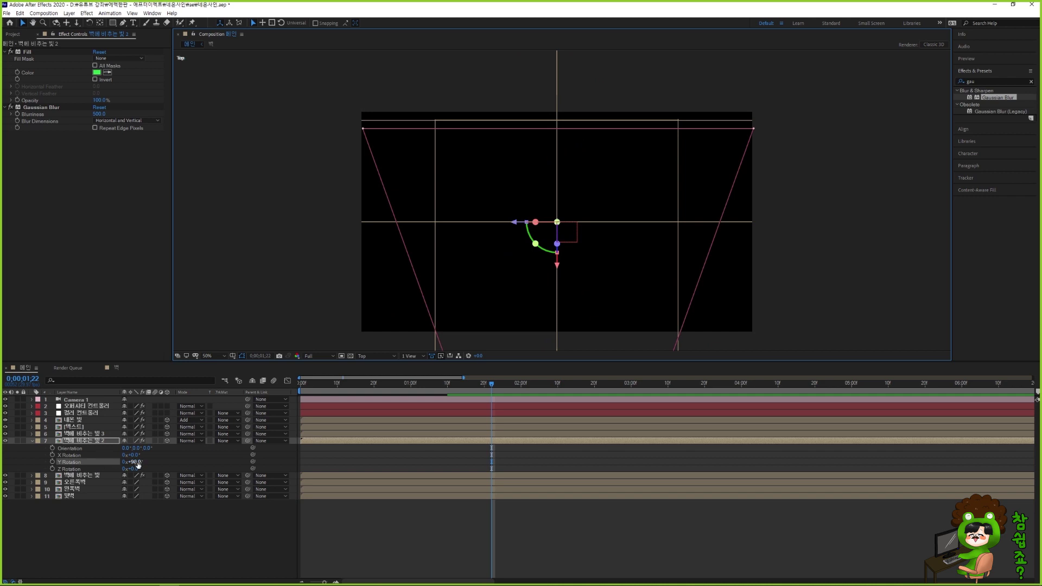
Move the "벽에 비추는 빛 2" layer sideways in the Top view so it sits just in front of the left wall
mouse_move(514, 226)
left_mouse_down()
mouse_move(394, 227)
mouse_move(501, 240)
left_mouse_up()
scroll(501, 240, "up", 1)
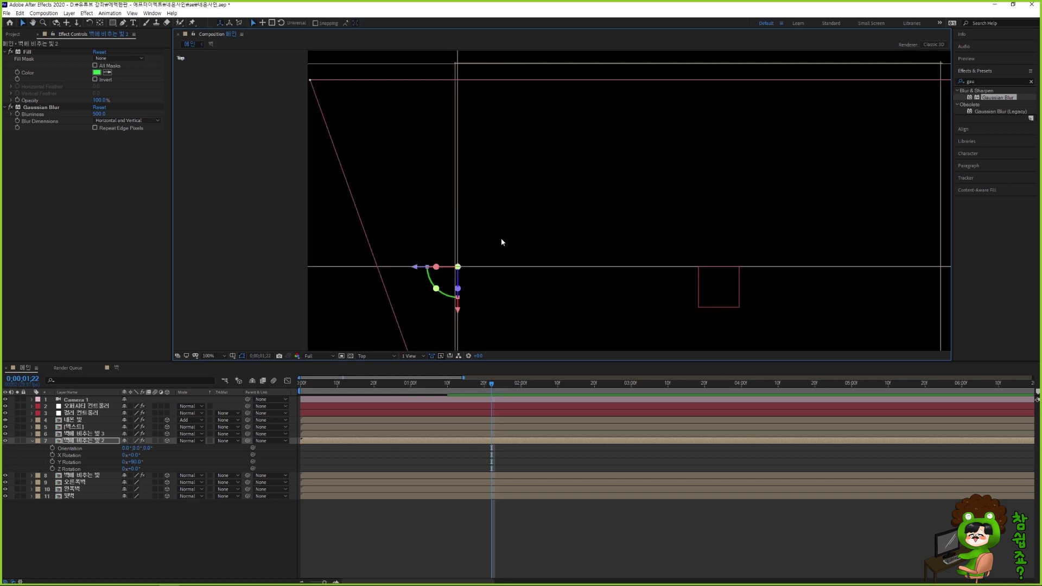
left_click_drag(417, 266, 420, 265)
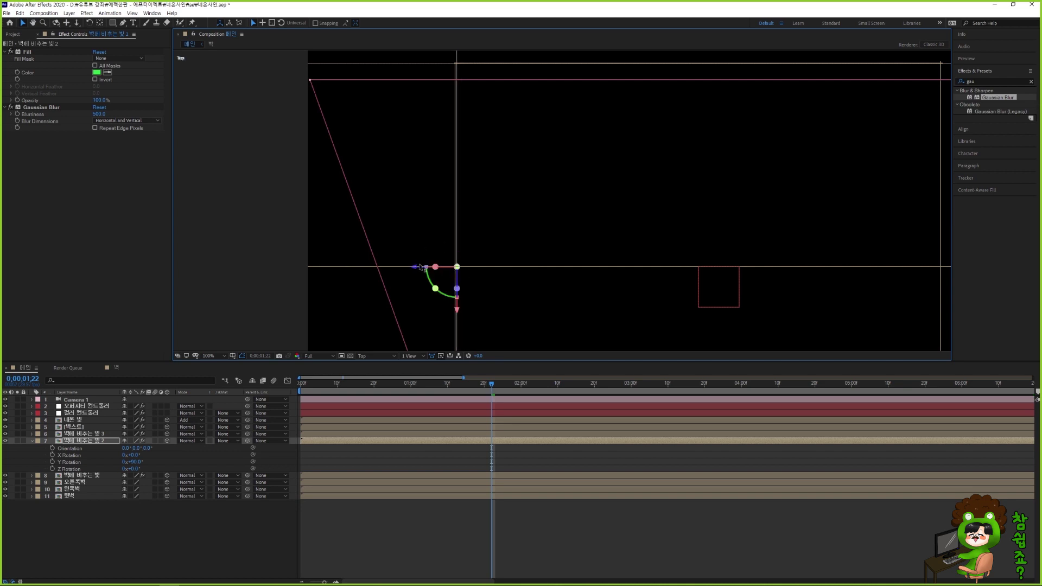
left_click_drag(756, 279, 528, 215)
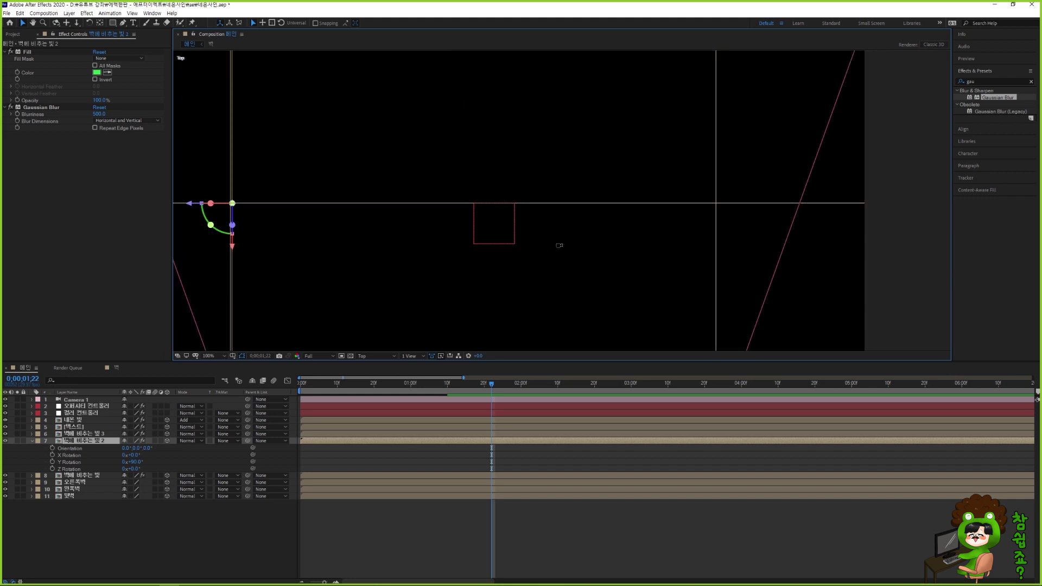
key("comma")
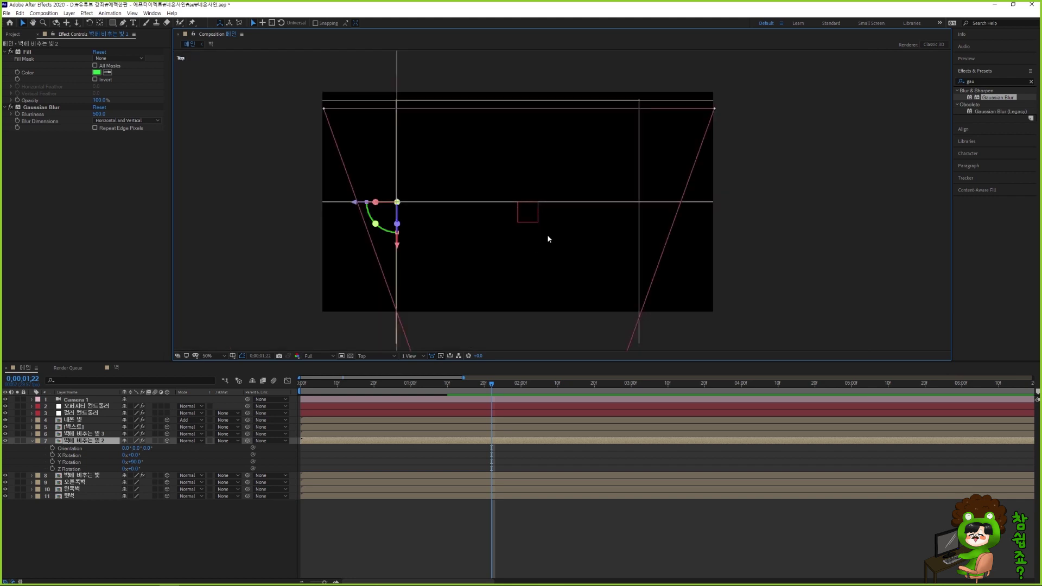
Set the Y Rotation of the "벽에 비추는 빛 3" layer to -90°
left_click(100, 434)
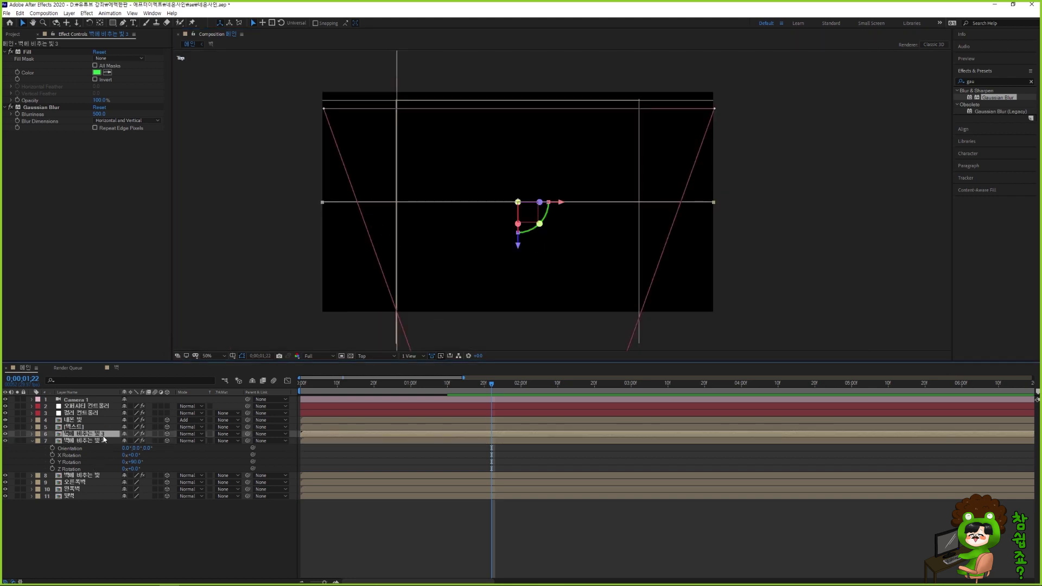
key("r")
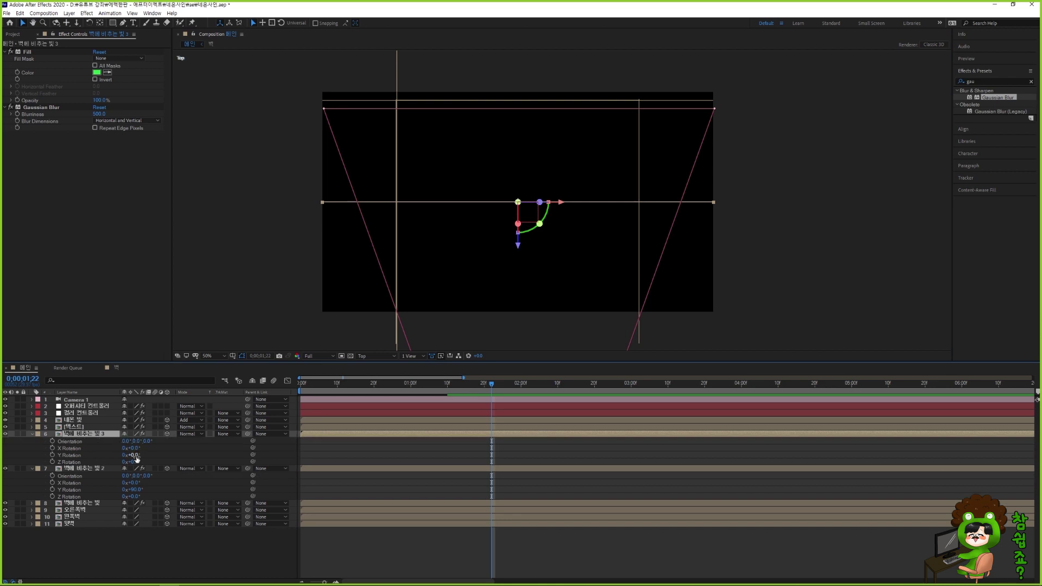
mouse_move(136, 459)
left_mouse_down()
mouse_move(149, 459)
mouse_move(135, 461)
left_mouse_up()
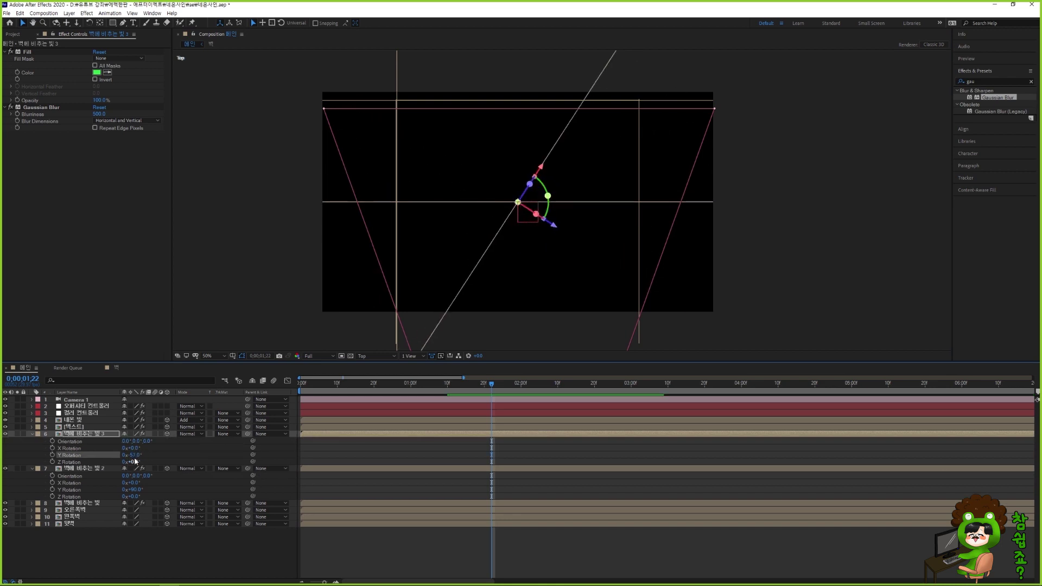
left_click(133, 455)
type("-90")
key("Return")
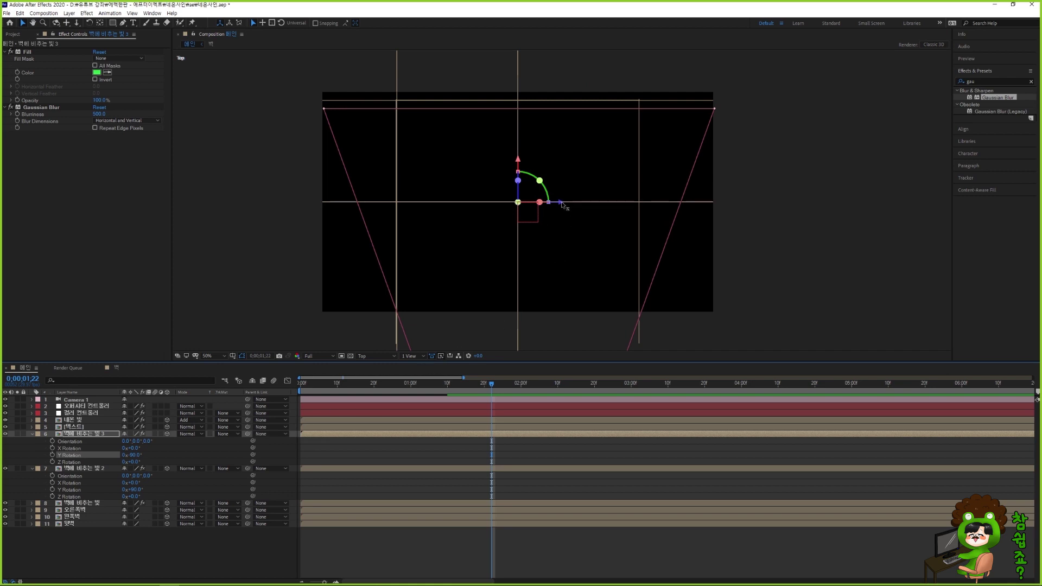
Move the "벽에 비추는 빛 3" layer sideways and fine-tune it to sit just in front of the right wall
left_click_drag(562, 204, 684, 211)
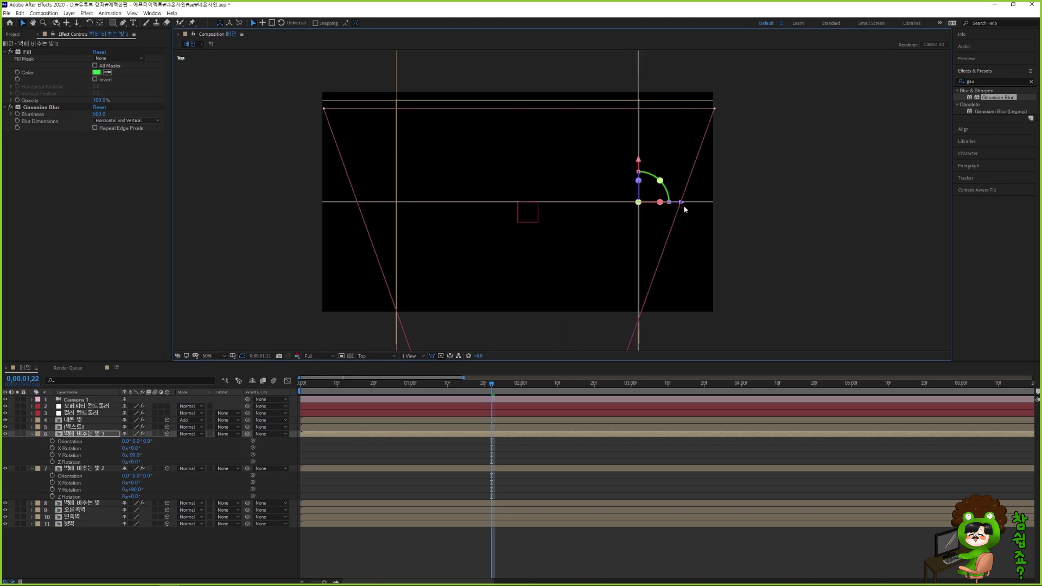
key("period")
key("period")
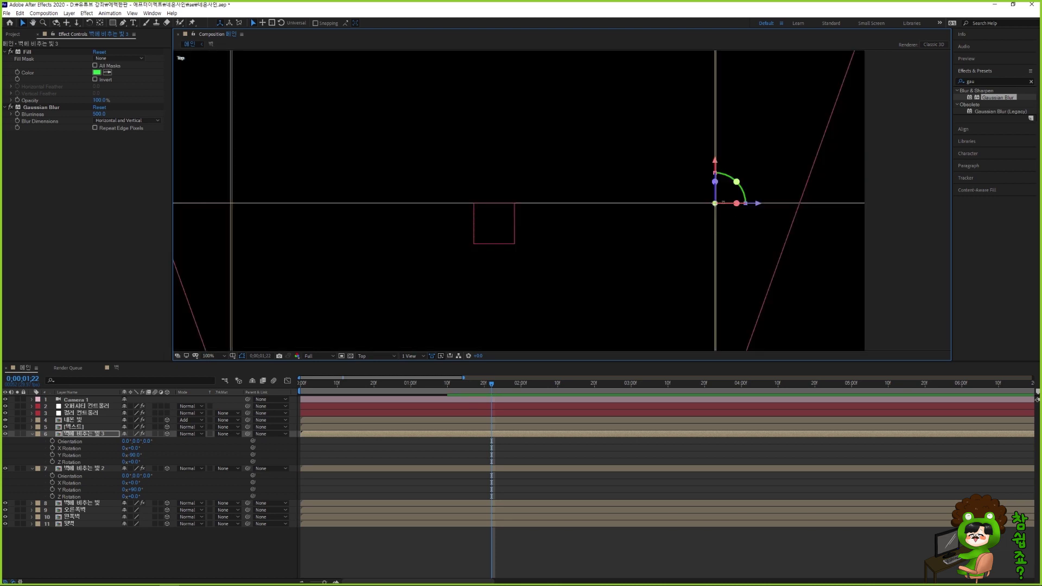
mouse_move(758, 207)
left_mouse_down()
mouse_move(727, 207)
mouse_move(759, 205)
left_mouse_up()
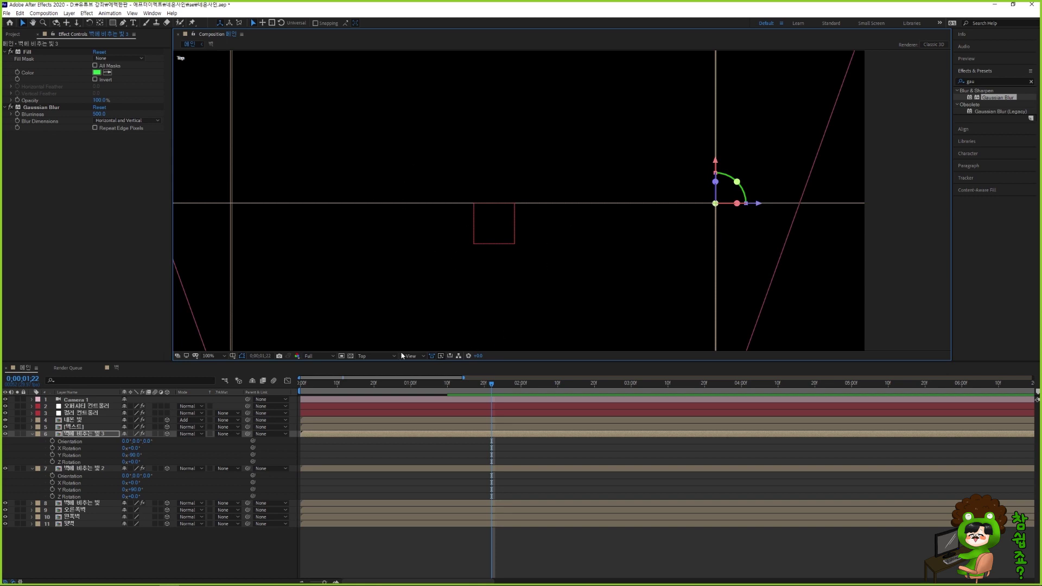
Return to the Active Camera view, orbit the camera to inspect the wall glows, and undo the camera move
left_click(384, 357)
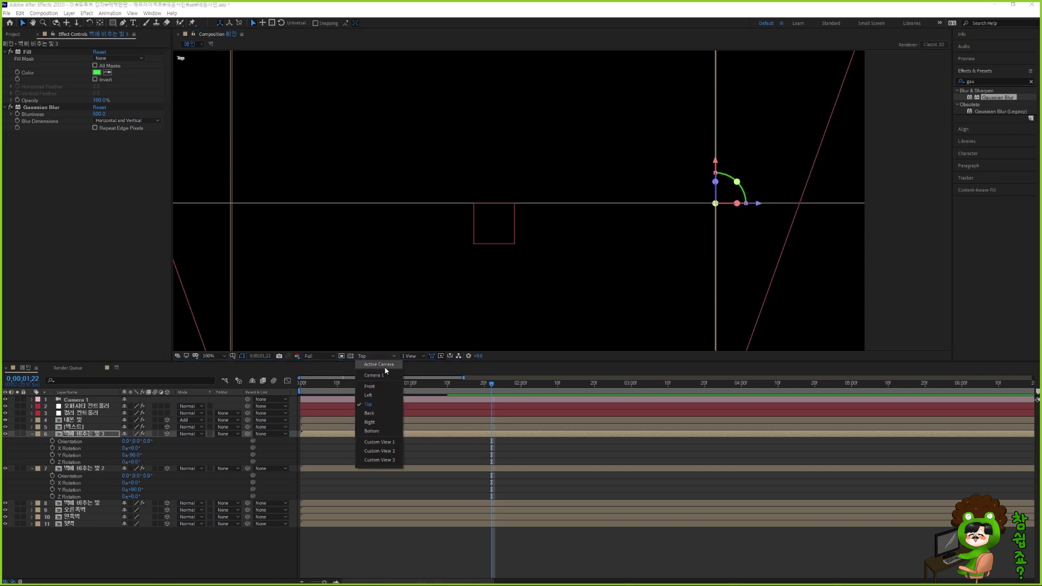
left_click(385, 365)
left_click(533, 452)
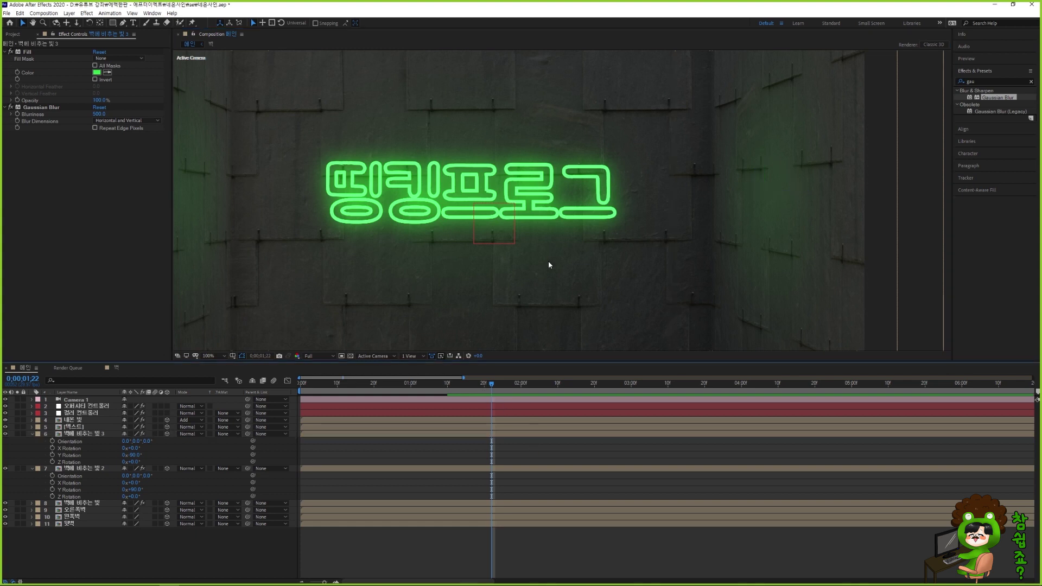
scroll(506, 249, "down", 1)
left_click_drag(478, 219, 483, 226)
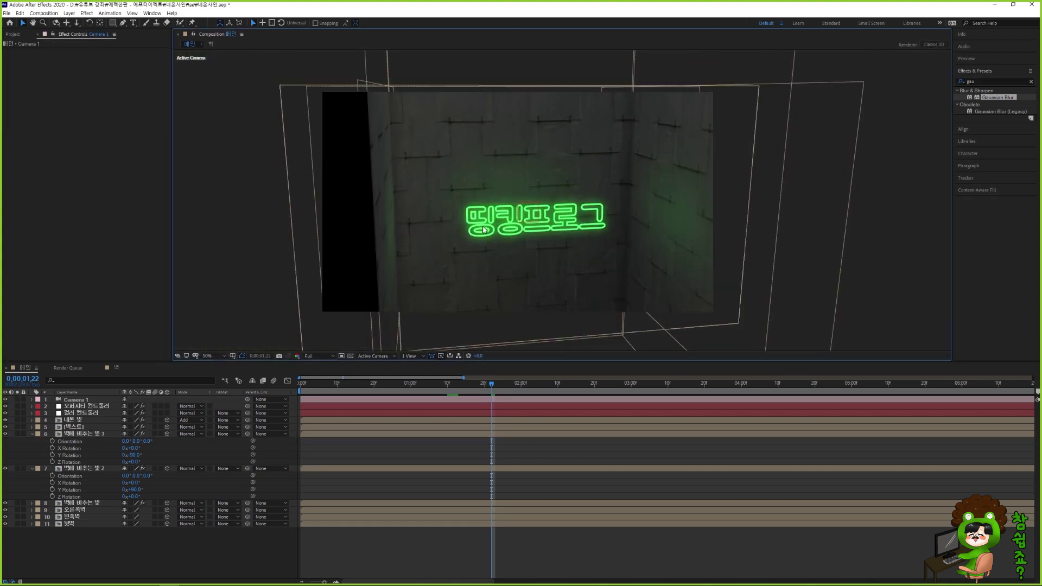
key("ctrl+z")
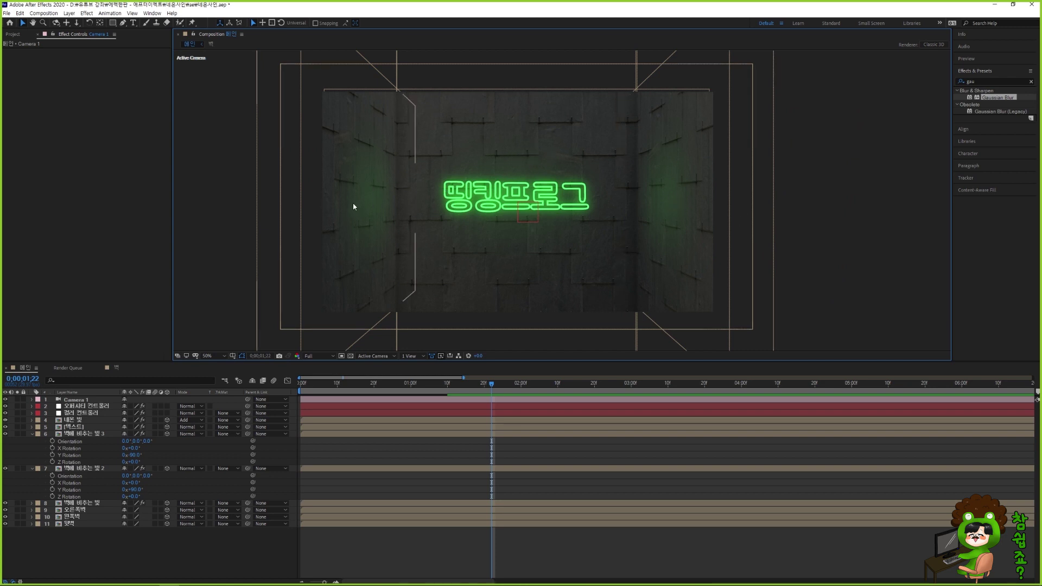
Set the blending mode of all three "벽에 비추는 빛" layers to Add, return to the first frame and save the project
left_click(32, 434)
left_click(32, 441)
left_click(87, 448)
left_click(87, 434, "shift")
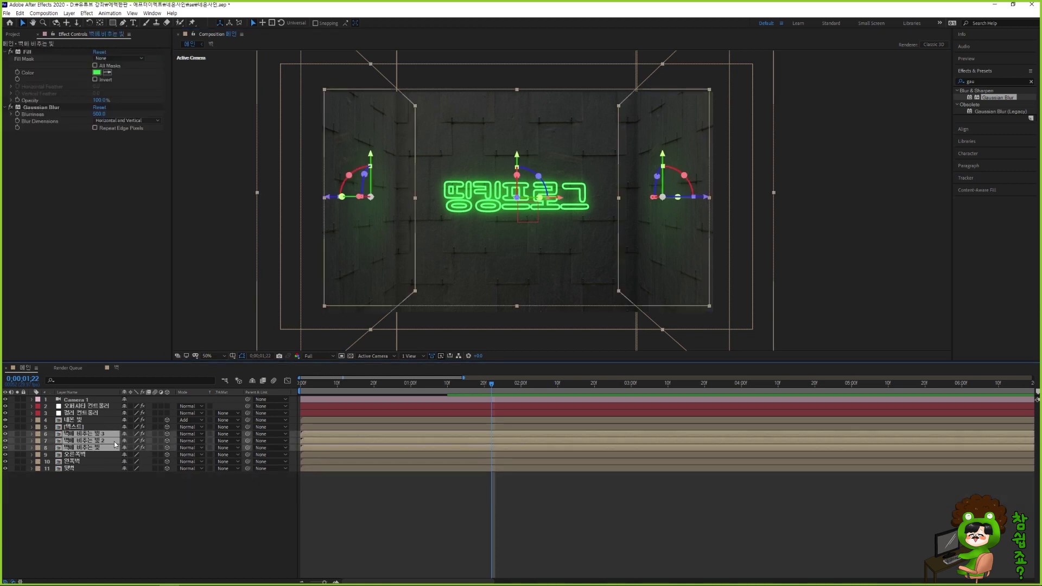
left_click(194, 441)
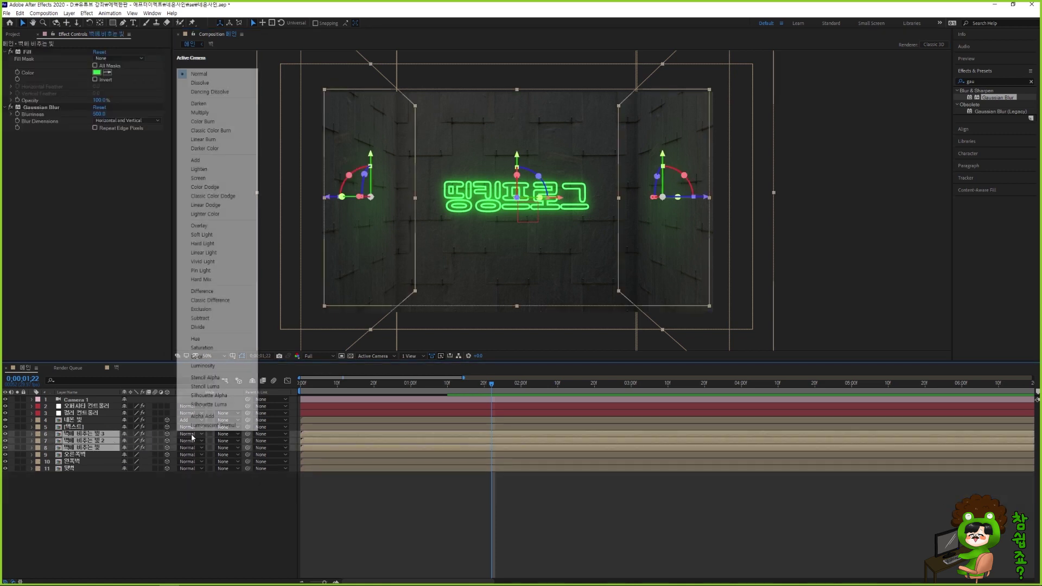
left_click(198, 161)
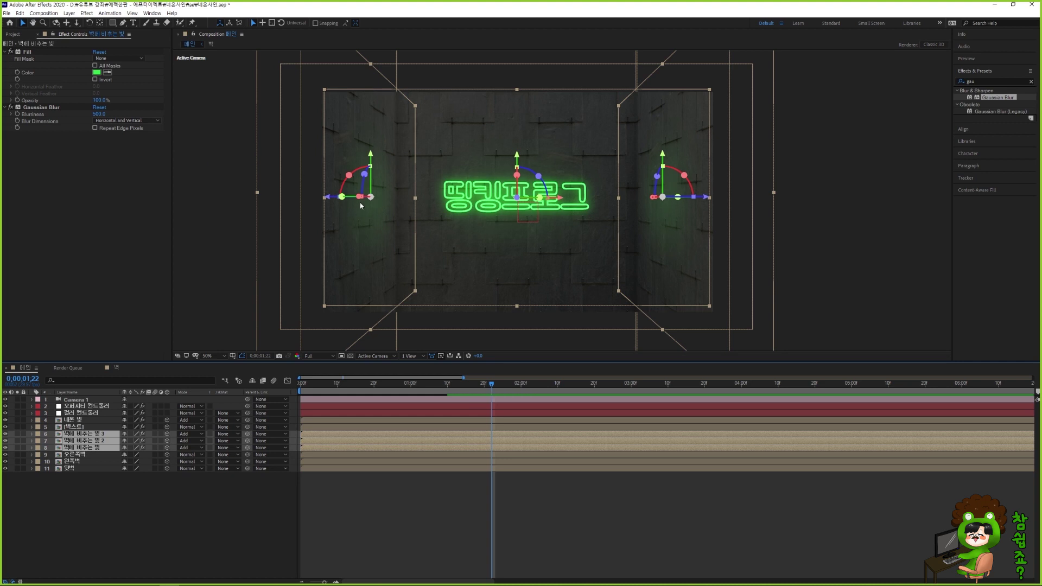
left_click(515, 530)
key("Home")
key("ctrl+s")
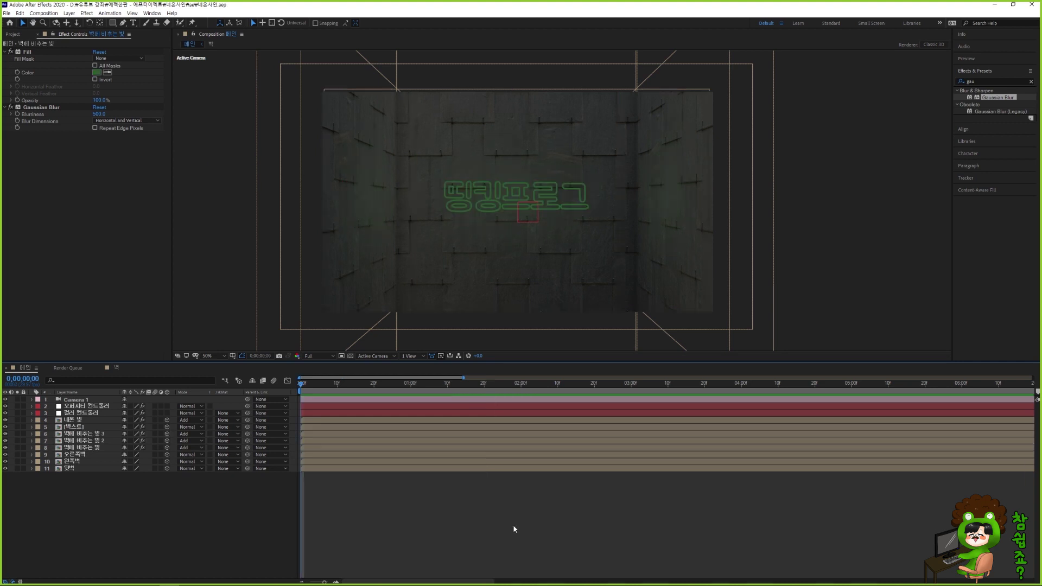
Preview the animation from the start and scrub to 0;00;01;03 to examine the wall glow during the flicker
key("space")
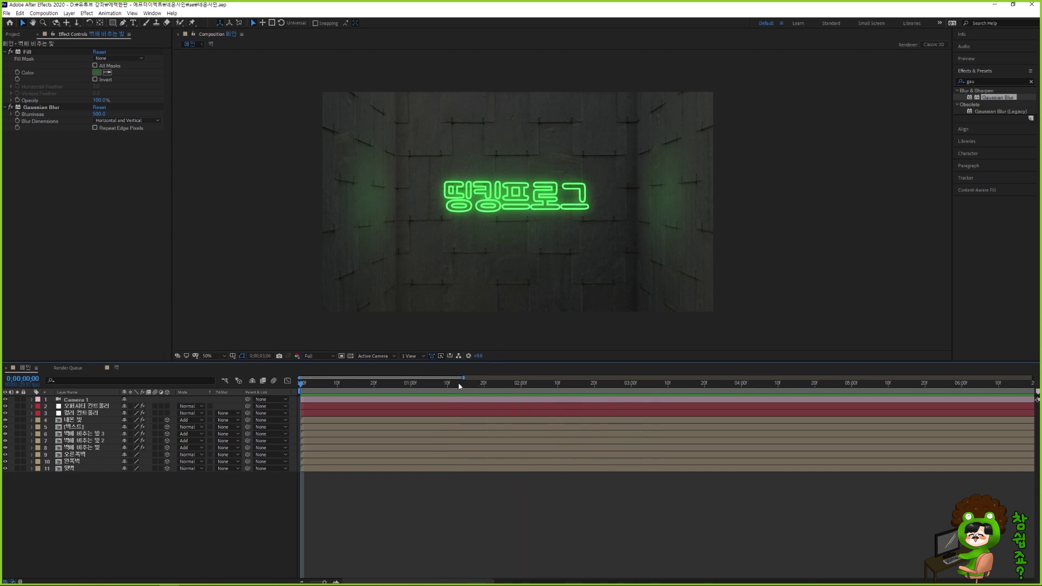
left_click(337, 383)
key("Home")
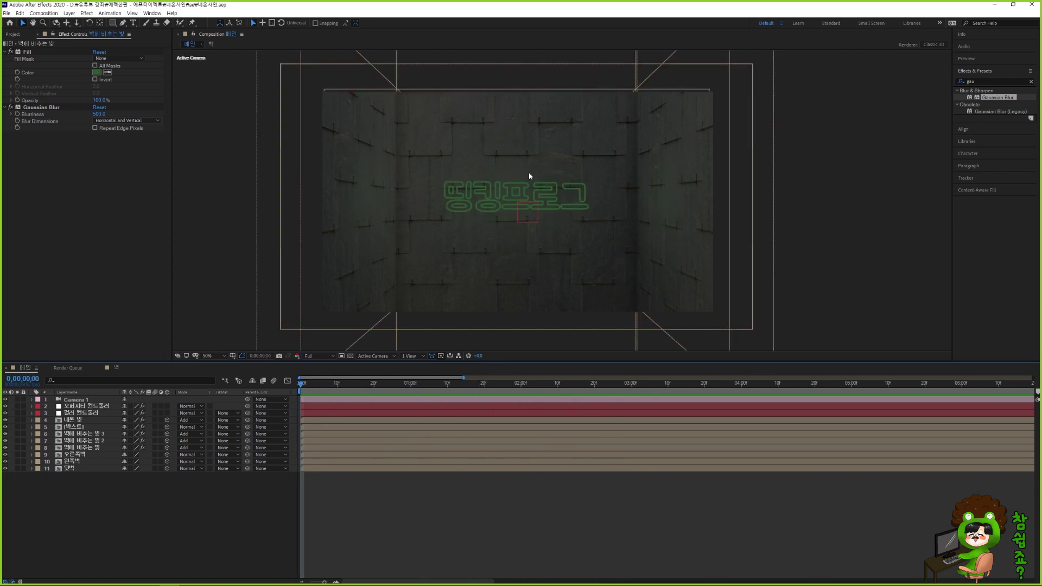
key("space")
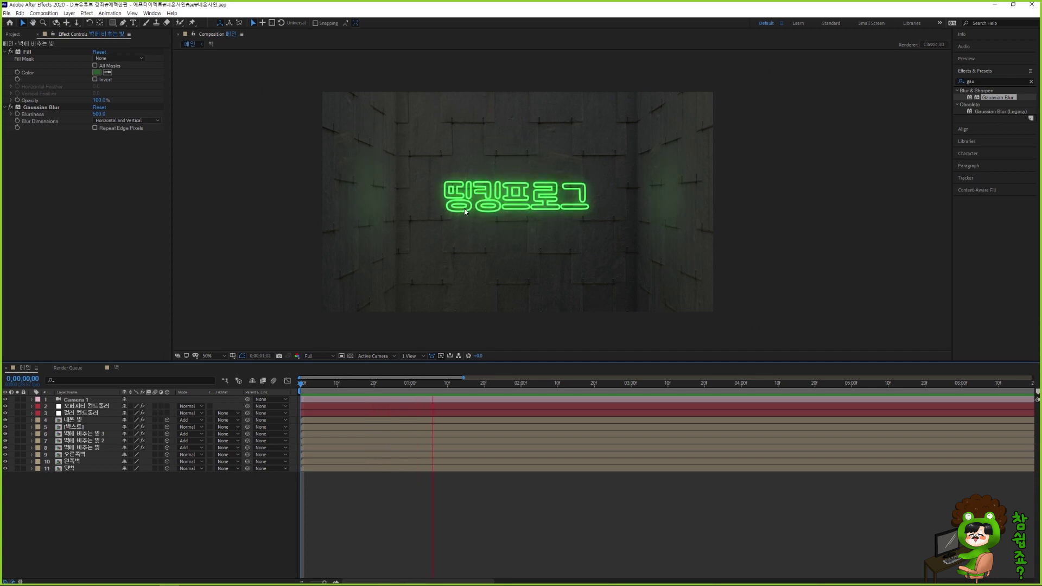
left_click_drag(418, 384, 437, 391)
left_click(428, 388)
mouse_move(429, 388)
left_mouse_down()
mouse_move(441, 391)
mouse_move(421, 390)
left_mouse_up()
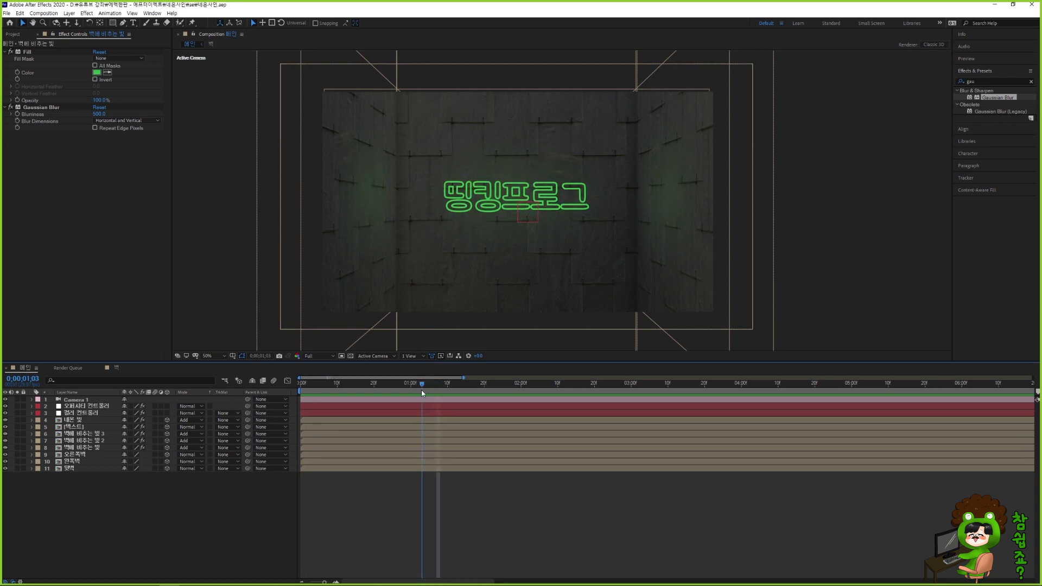
Reveal the Opacity of the three "벽에 비추는 빛" layers and the Slider Control property of the "오퍼시티 컨트롤러" layer
left_click(86, 448)
left_click(103, 434, "shift")
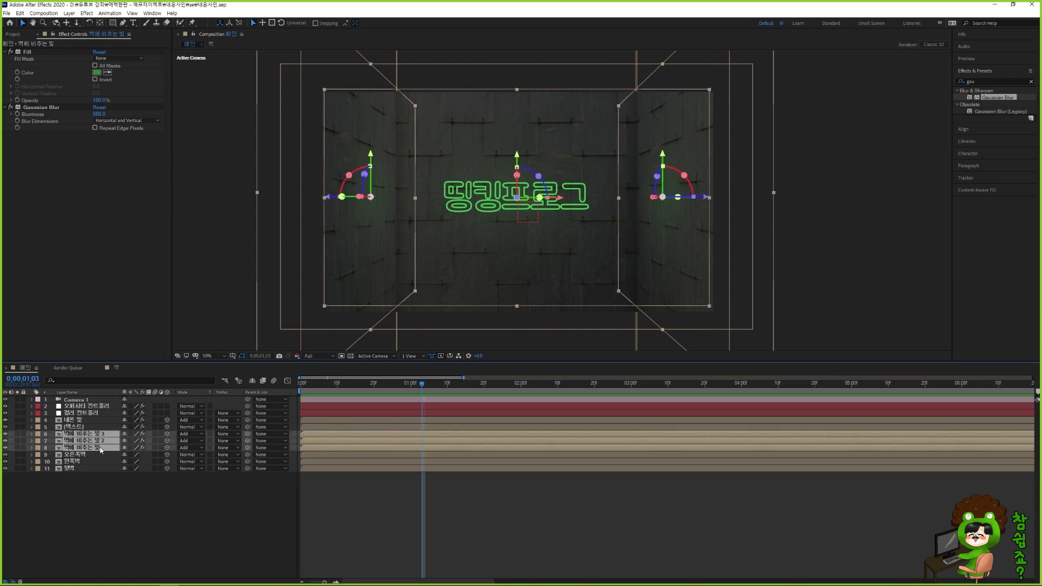
key("t")
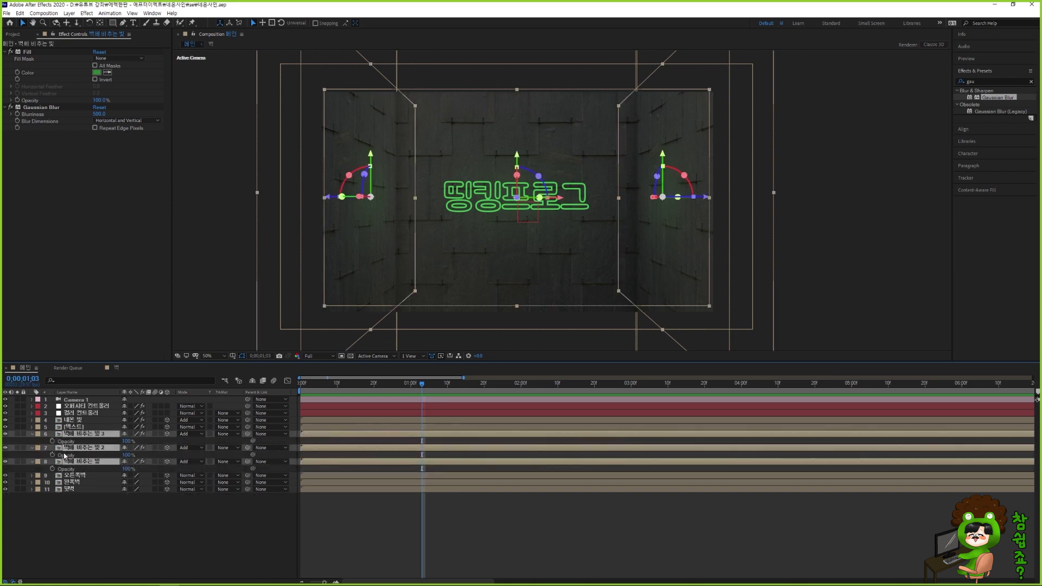
left_click(92, 406)
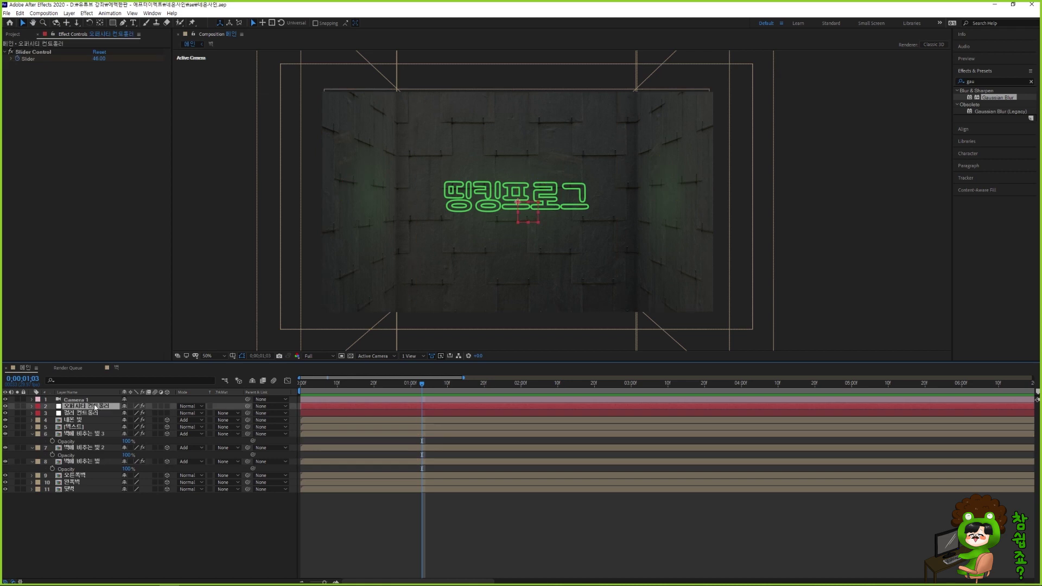
key("t")
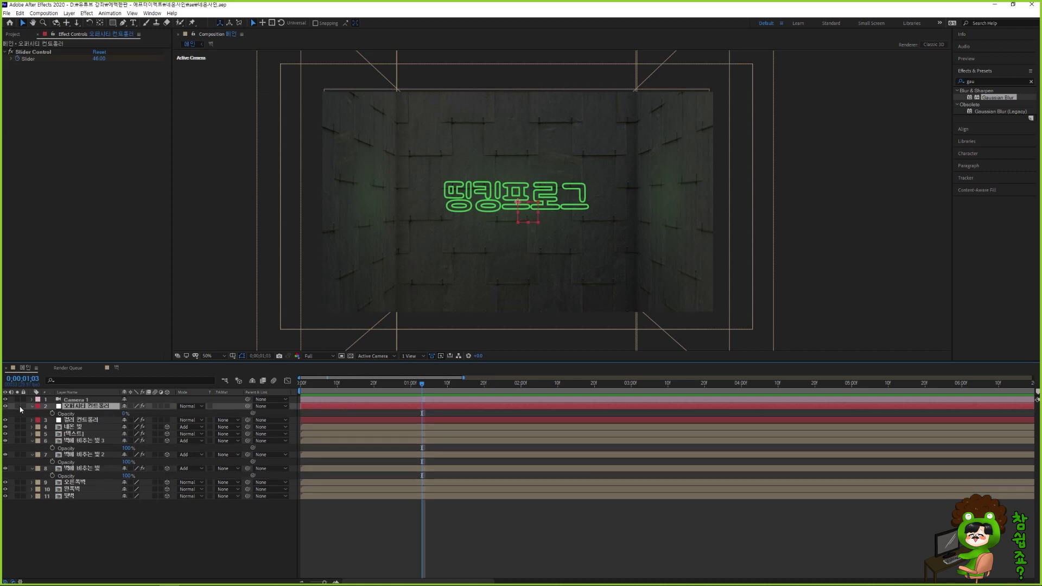
left_click(33, 407)
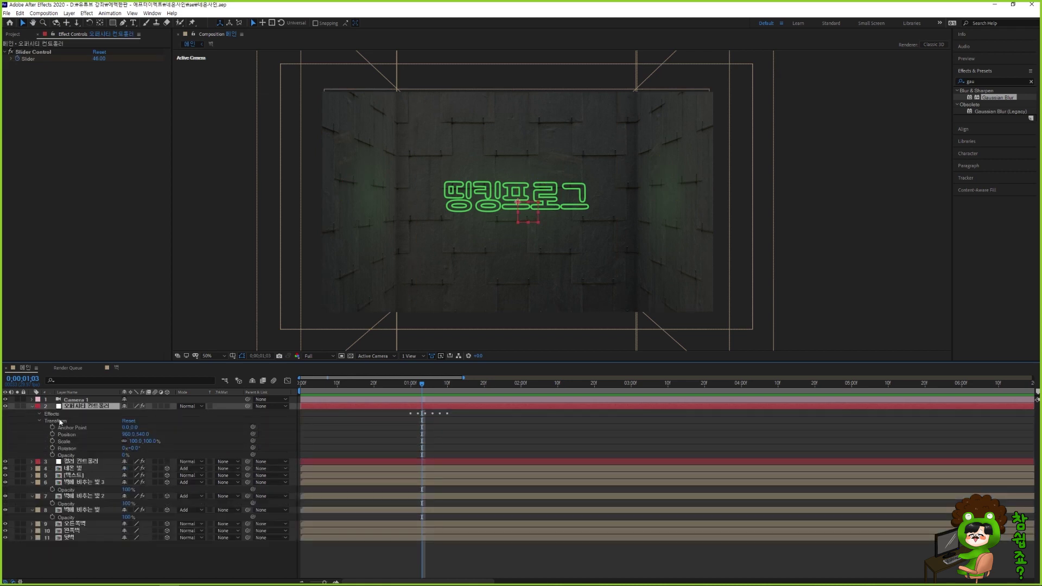
left_click(47, 421)
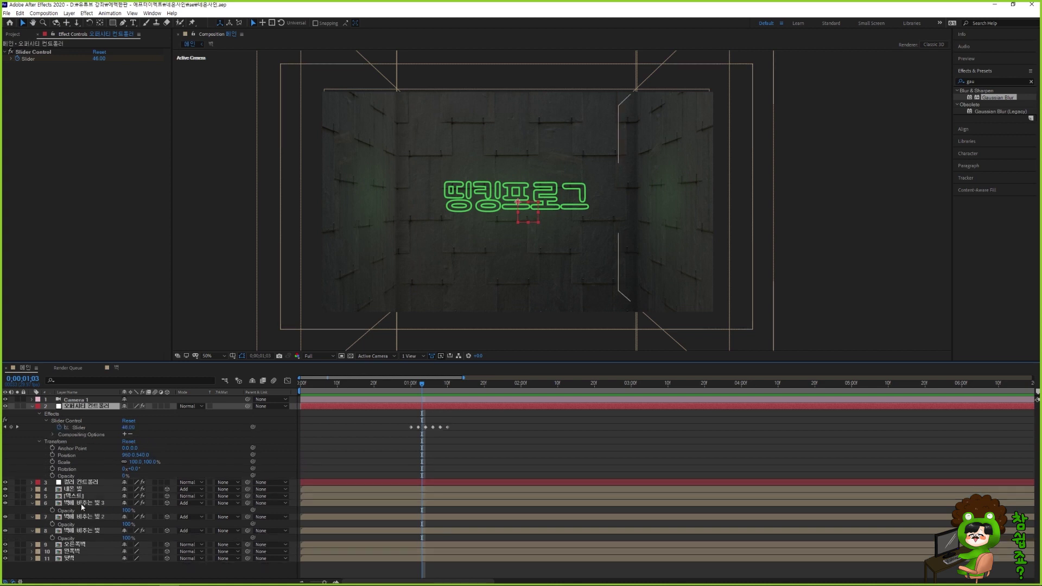
Link the Opacity of all three "벽에 비추는 빛" layers by expression to the "오퍼시티 컨트롤러" layer's Slider
left_click(52, 511, "alt")
left_click_drag(145, 517, 90, 430)
left_click(61, 537)
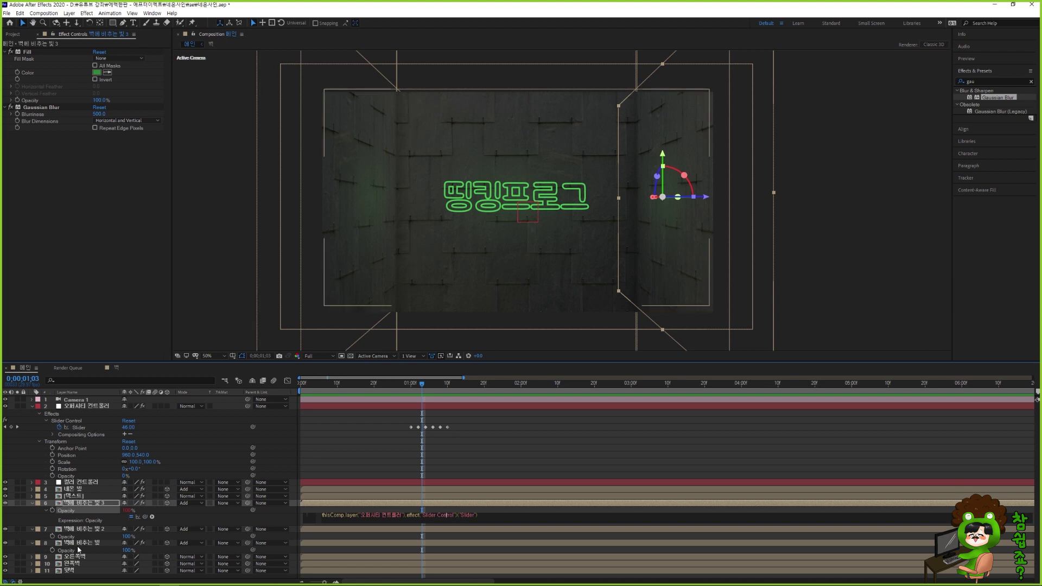
left_click(52, 537, "alt")
left_click_drag(145, 542, 85, 429)
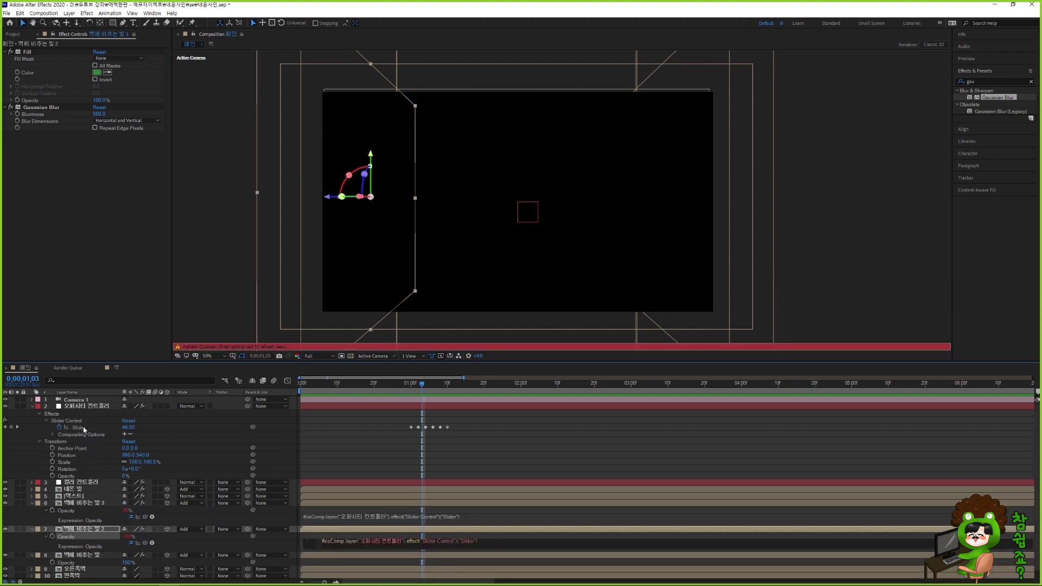
left_click(52, 563, "alt")
left_click_drag(144, 568, 85, 431)
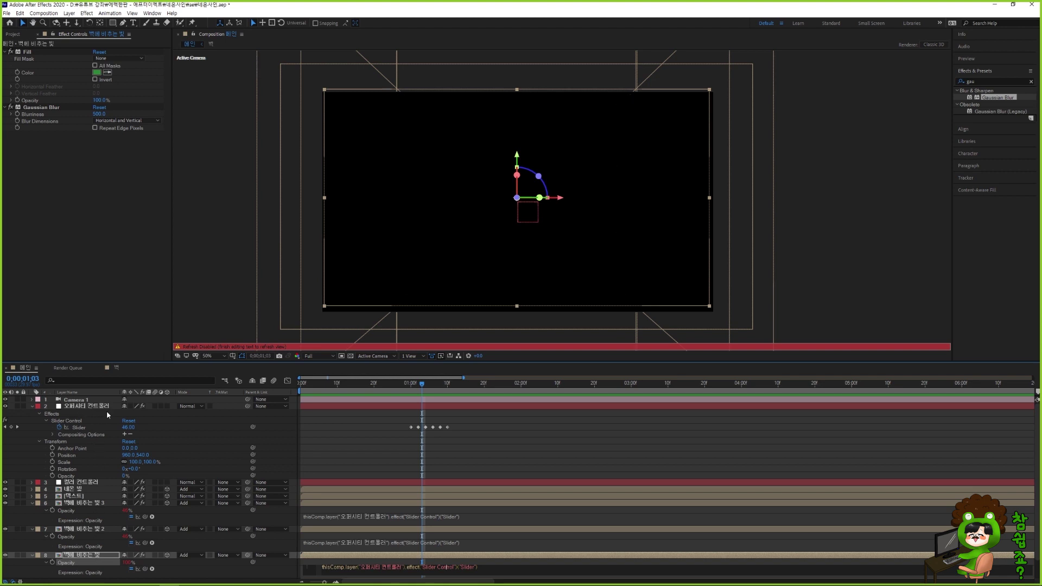
left_click(368, 461)
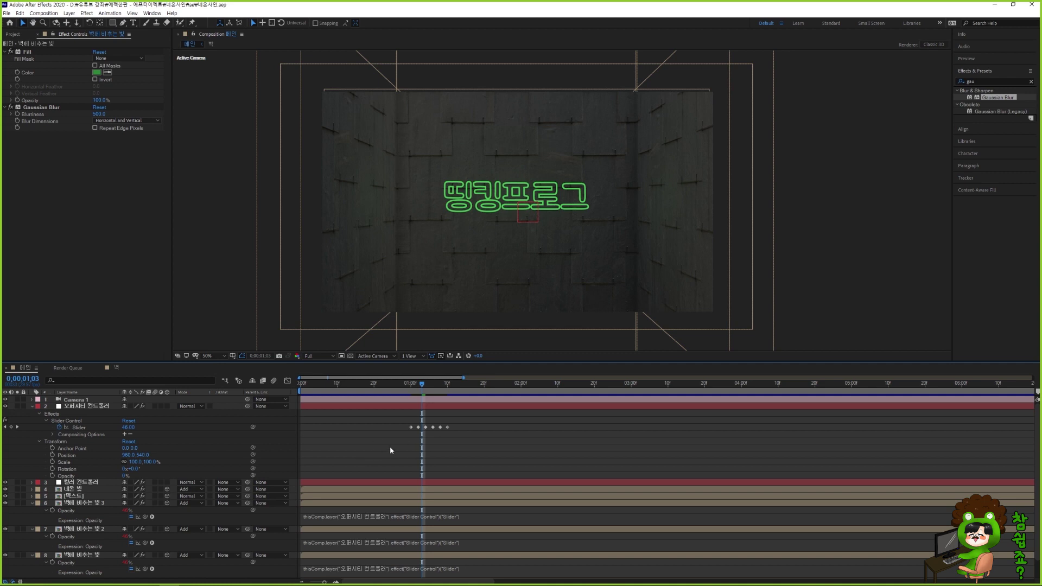
Play back the section around the slider keyframes to check that the wall glows flicker with the sign
left_click_drag(398, 389, 367, 391)
key("space")
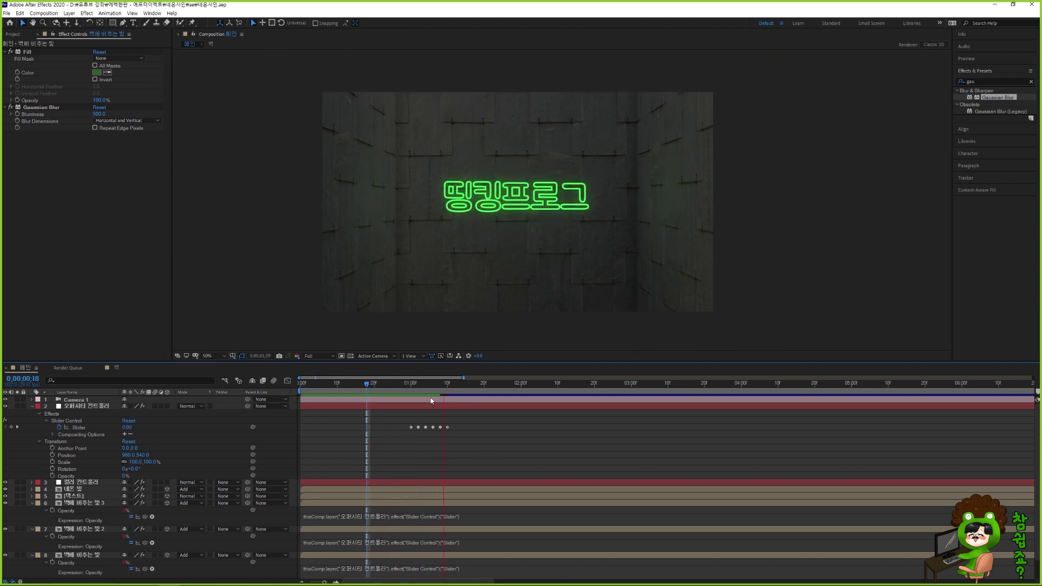
key("space")
key("space")
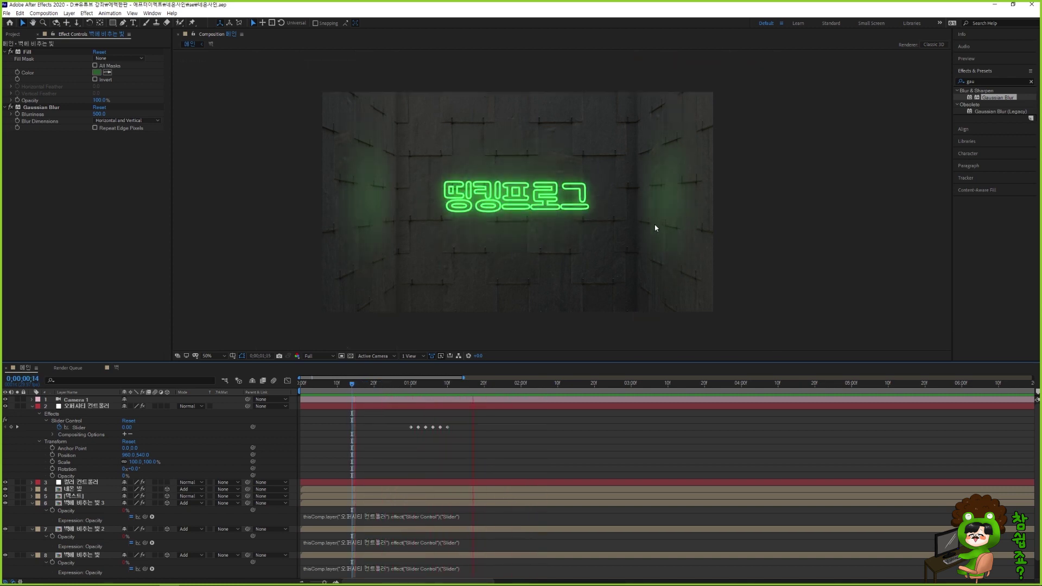
Play back the sign's flicker from around 0;00;00;21 and move the current time to 0;00;02;01
left_click(379, 384)
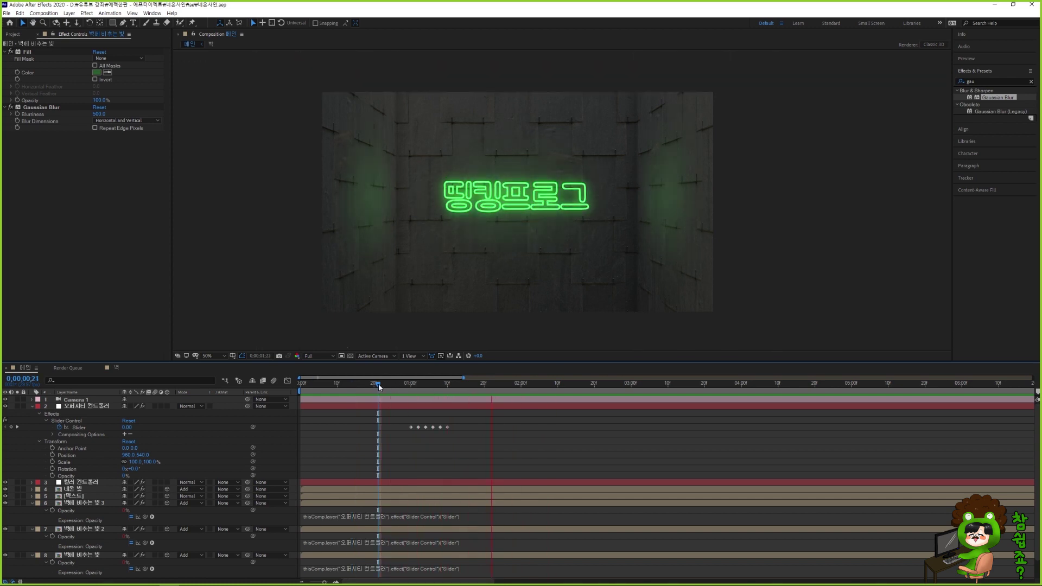
left_click_drag(379, 386, 522, 409)
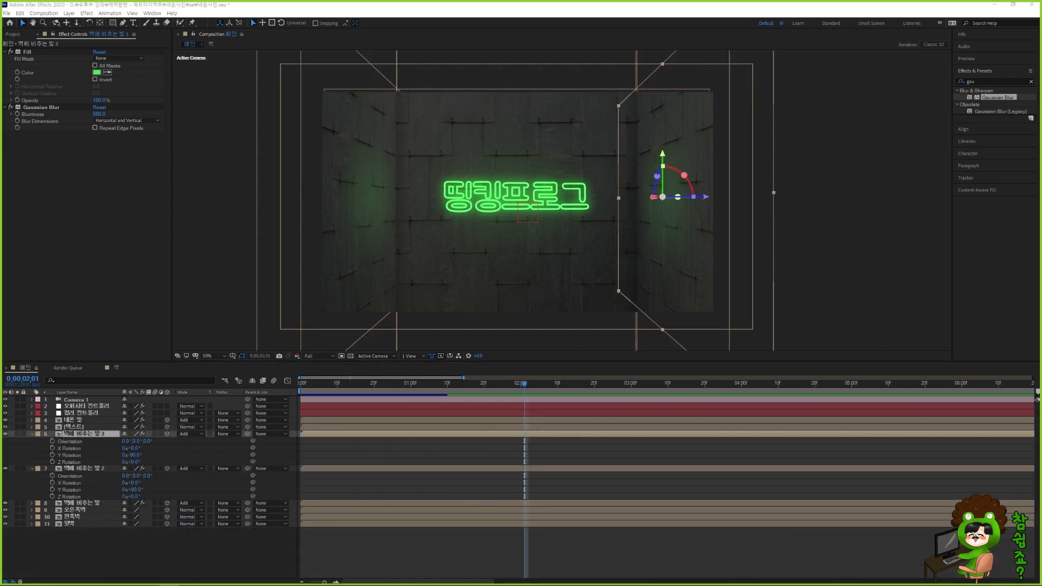
Try rotating the "벽에 비추는 빛 3" layer with its 3D rotation handle to see which rotation property changes, and undo it
left_click_drag(1041, 73, 872, 166)
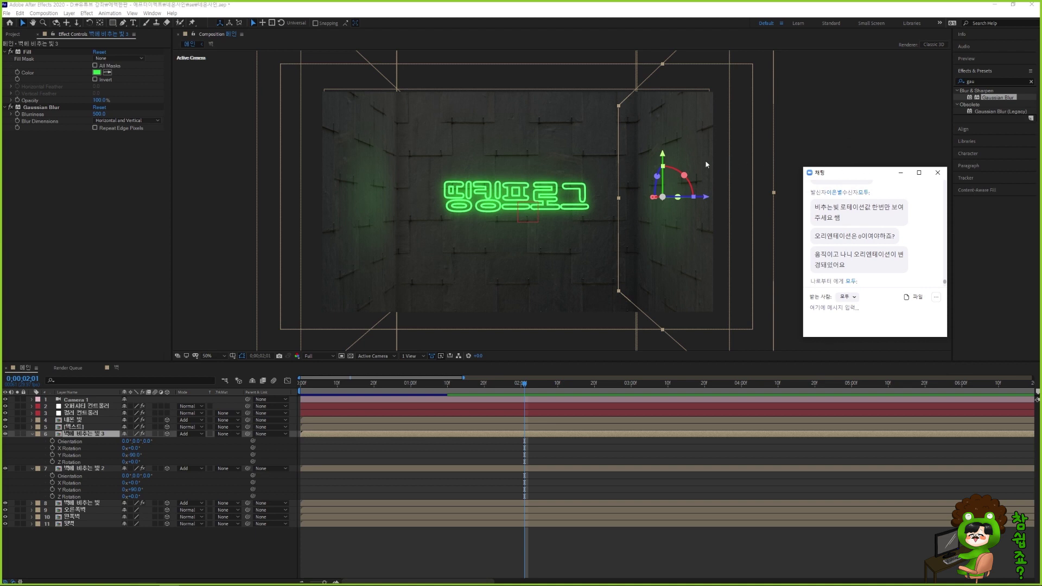
mouse_move(685, 173)
left_mouse_down()
mouse_move(686, 207)
mouse_move(687, 181)
left_mouse_up()
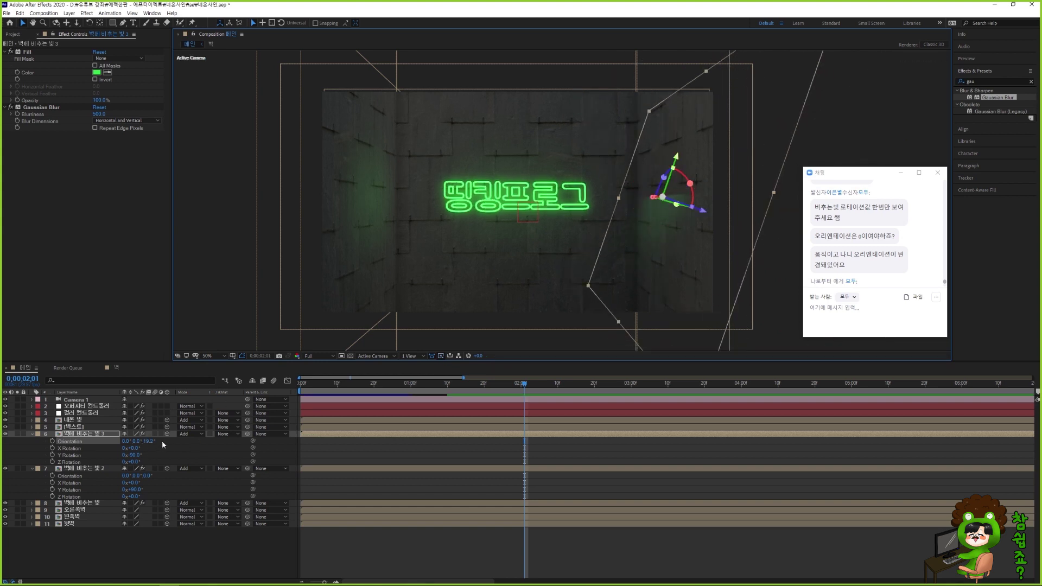
key("ctrl+z")
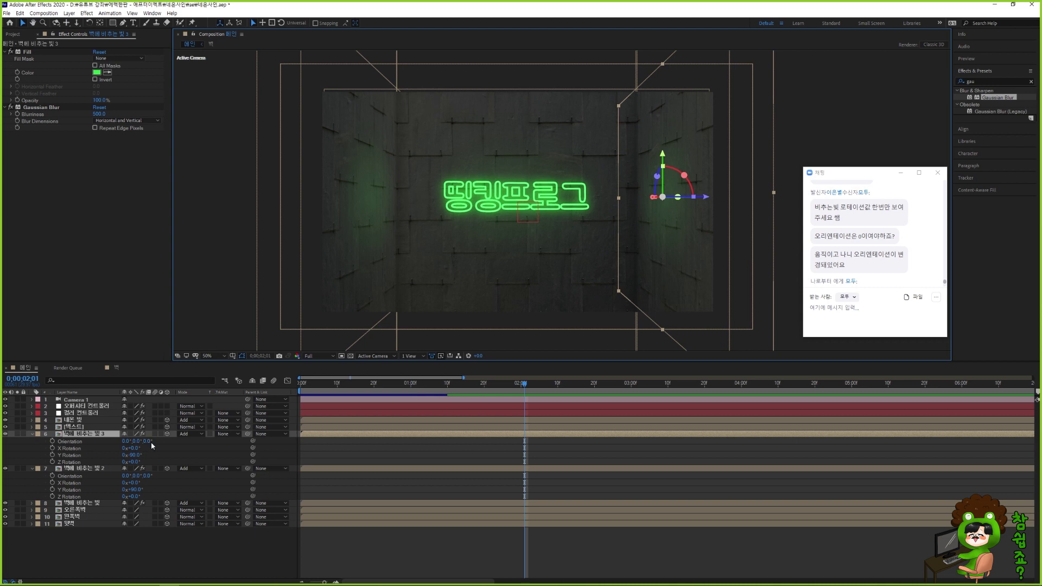
left_click_drag(838, 175, 1041, 174)
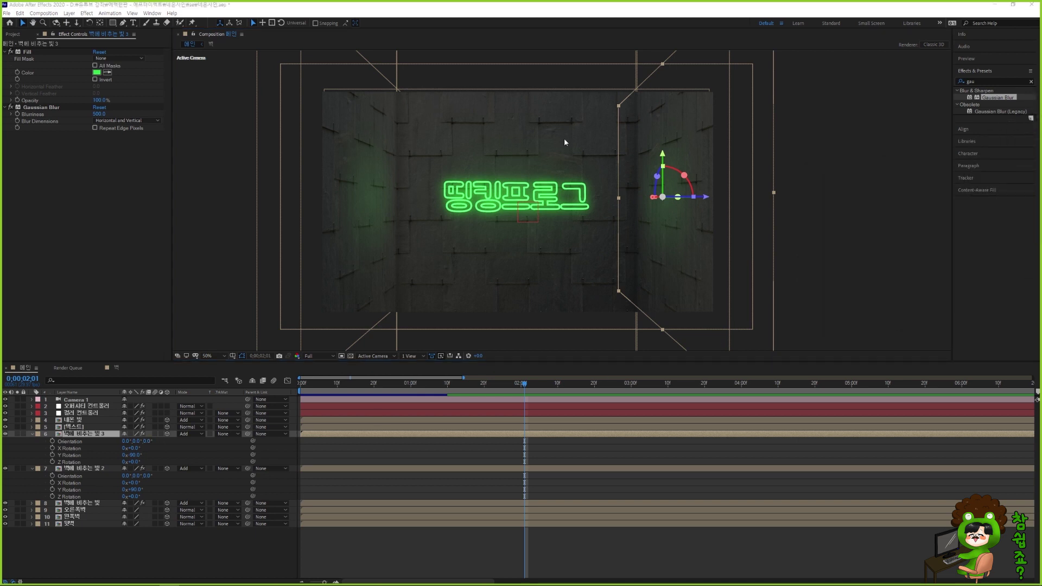
Set the Y Rotation of the "벽에 비추는 빛 3" layer to -90° and collapse the open layer properties
left_click(84, 443)
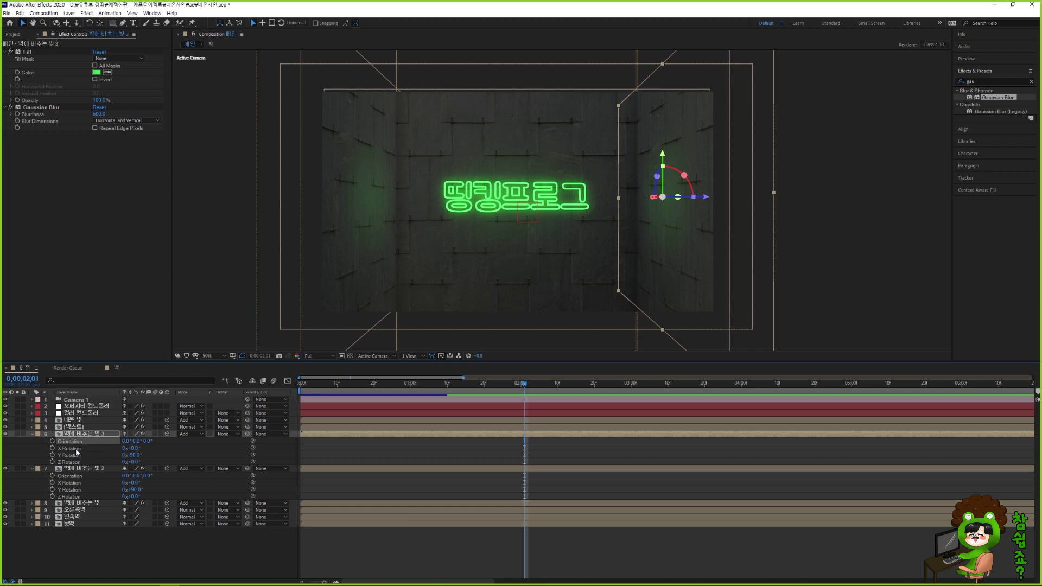
left_click(74, 462)
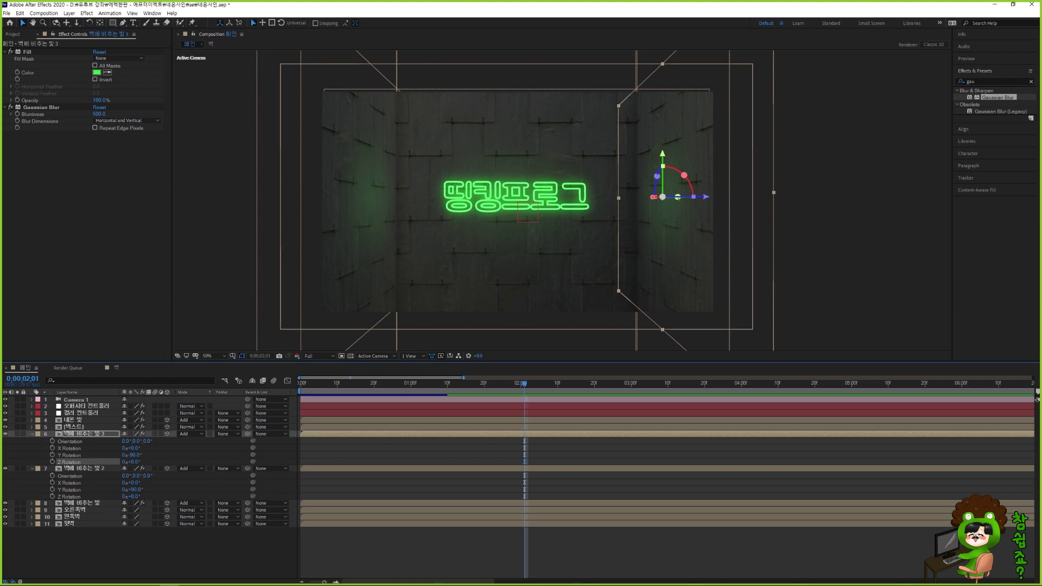
left_click(100, 443)
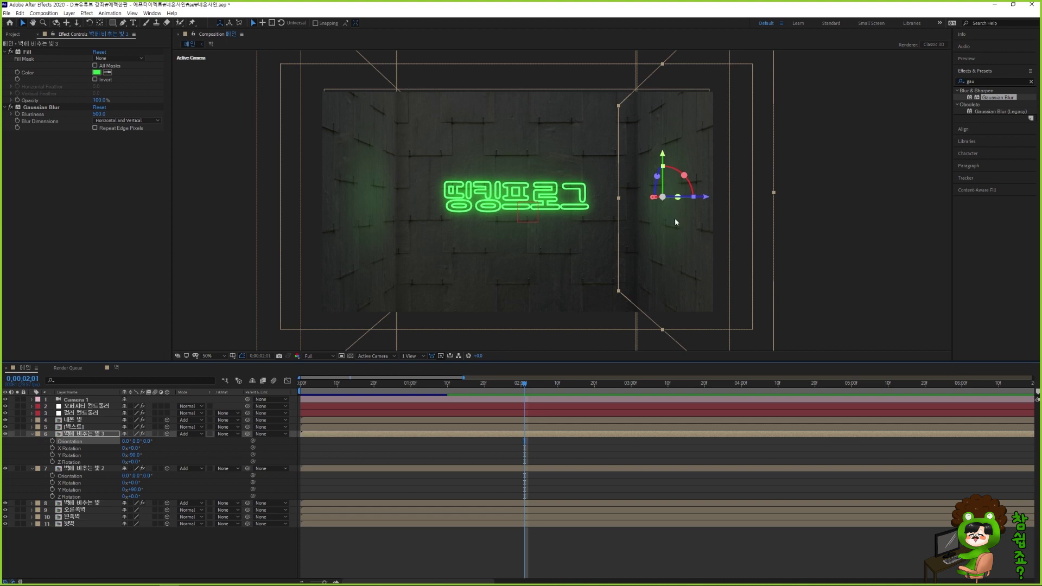
left_click(134, 455)
type("-90")
key("Return")
left_click(509, 487)
key("u")
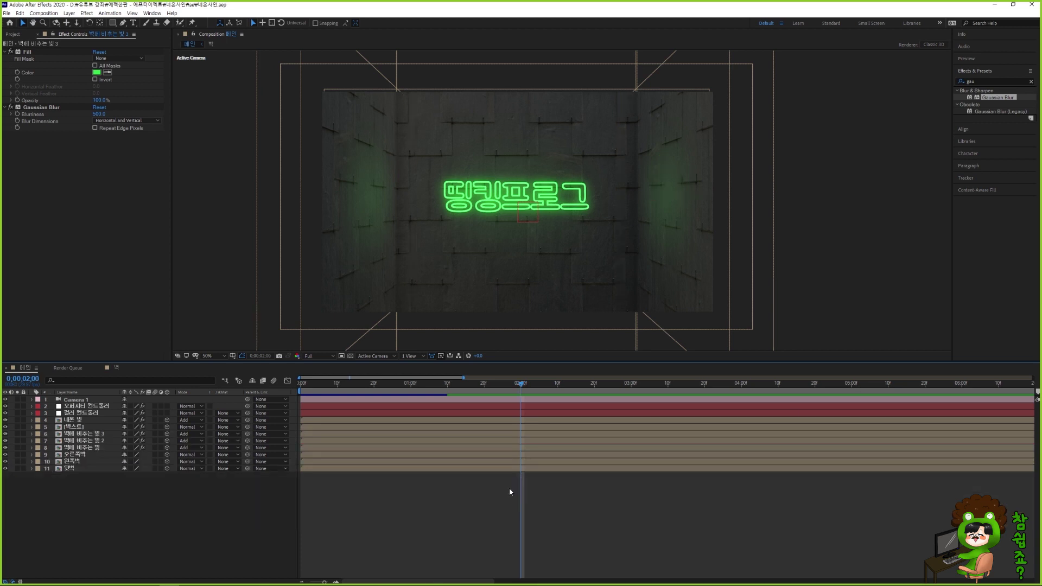
Preview the flicker animation and move the current time to 0;00;00;29
key("space")
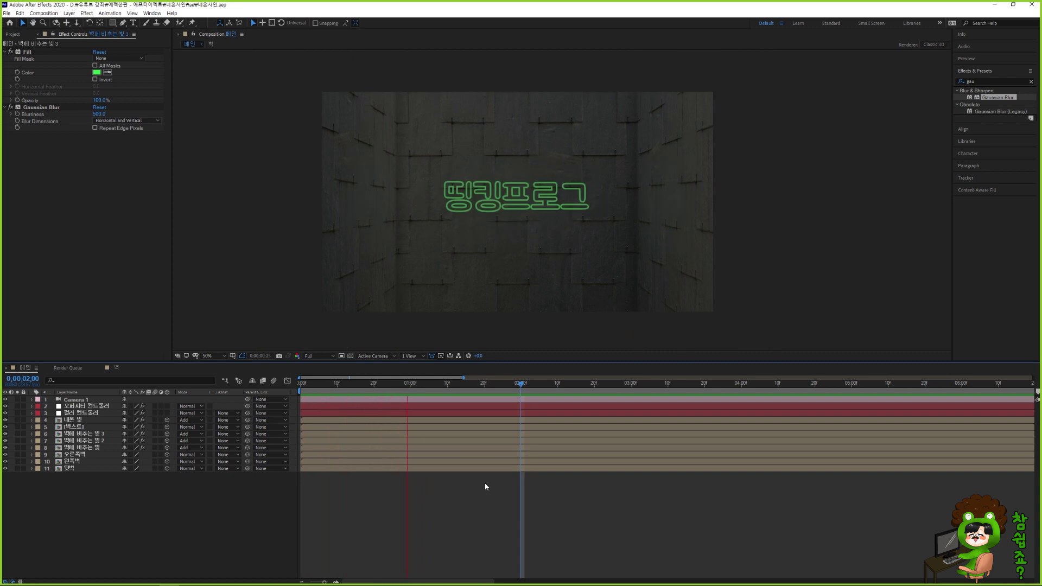
key("space")
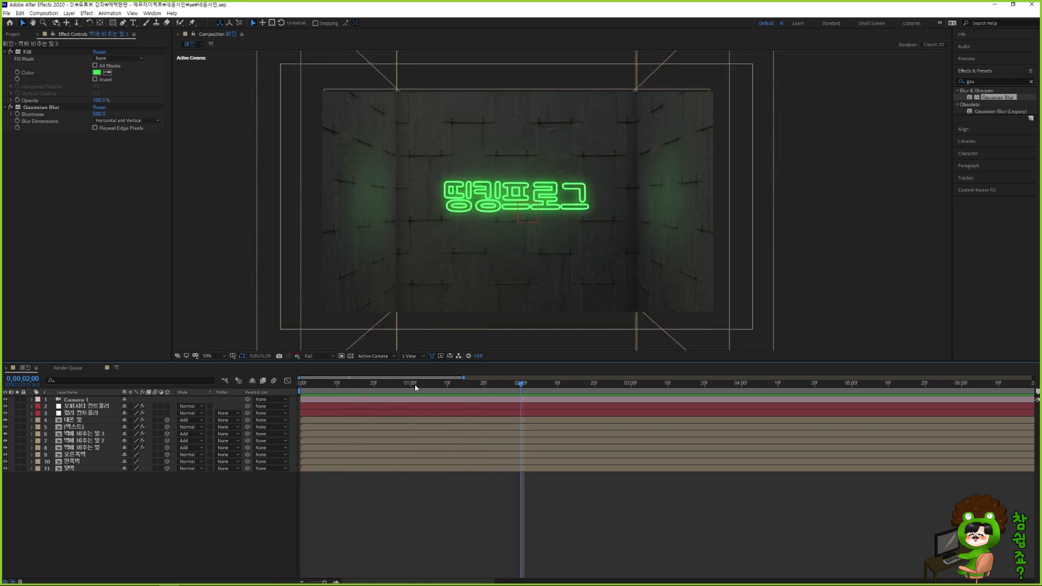
left_click_drag(428, 385, 407, 386)
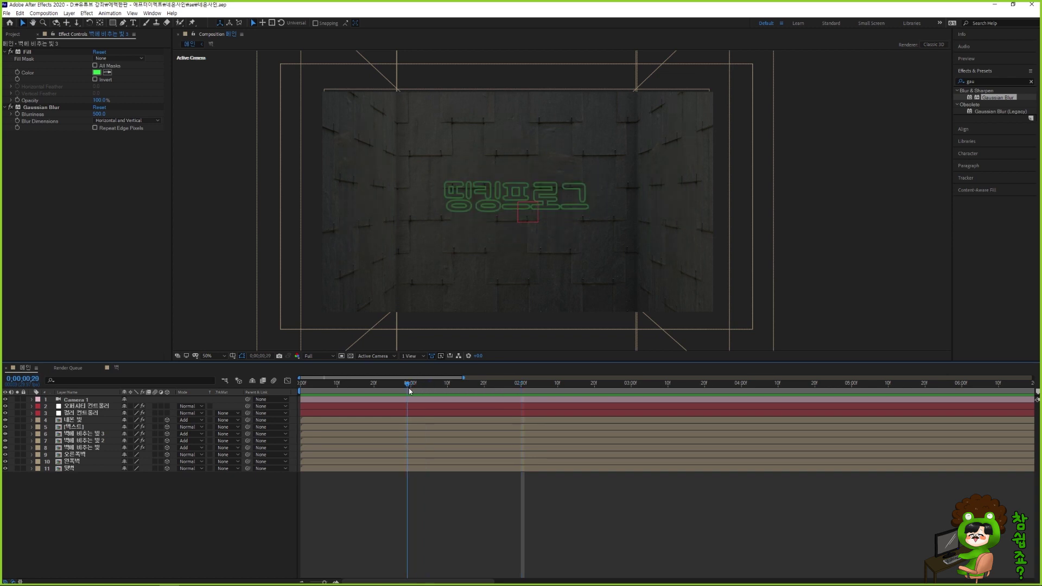
Reveal Camera 1's Transform properties and view the room from the Top with the camera's Point of Interest selected
left_click(32, 400)
left_click(39, 407)
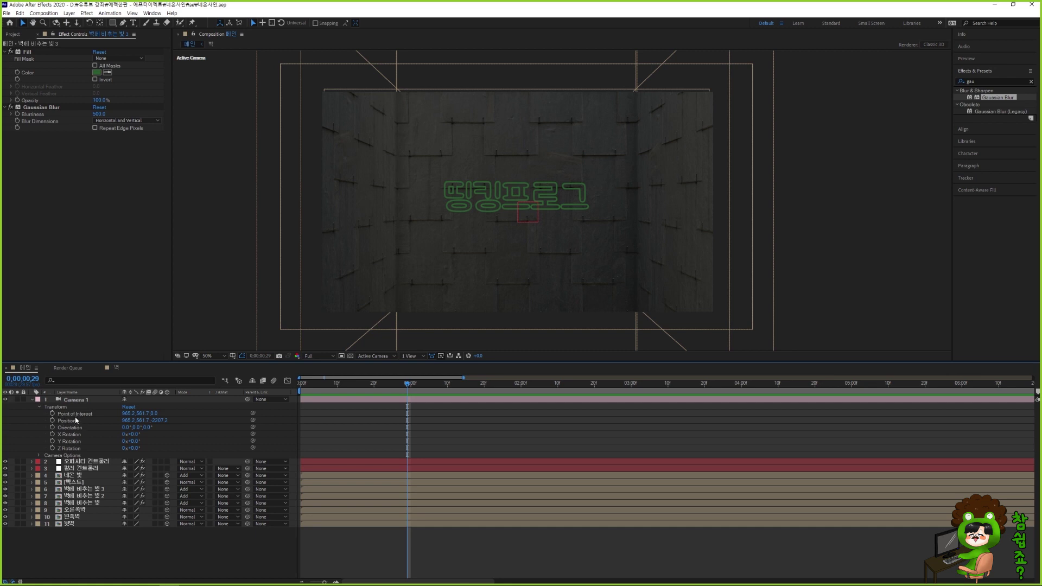
left_click(373, 356)
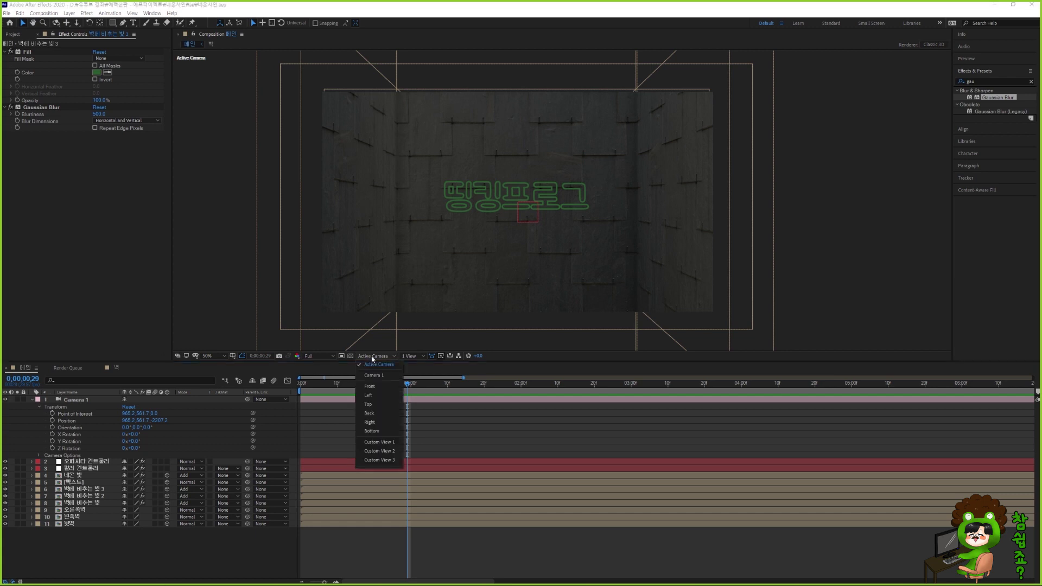
left_click(372, 405)
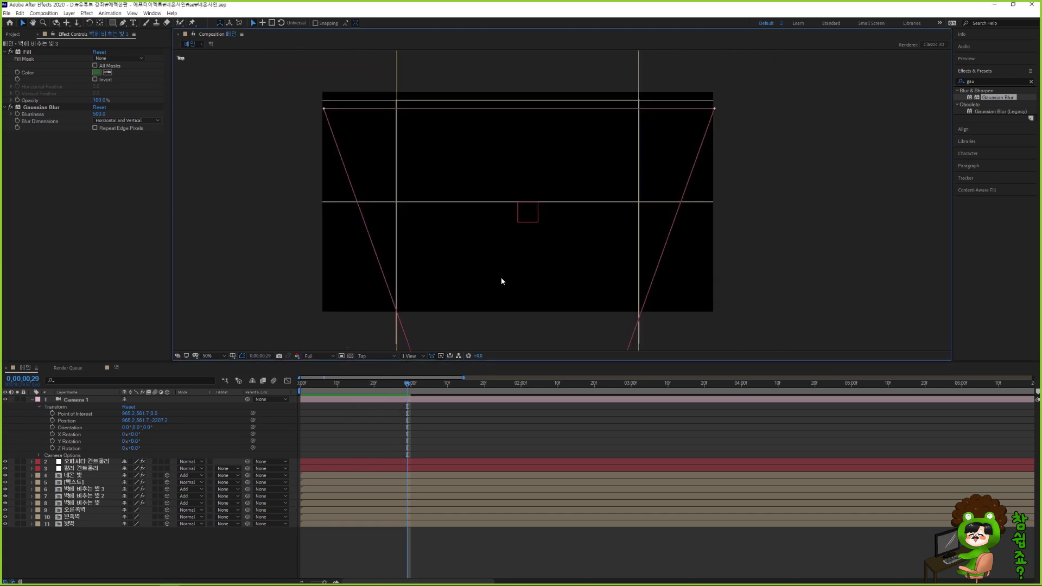
key("comma")
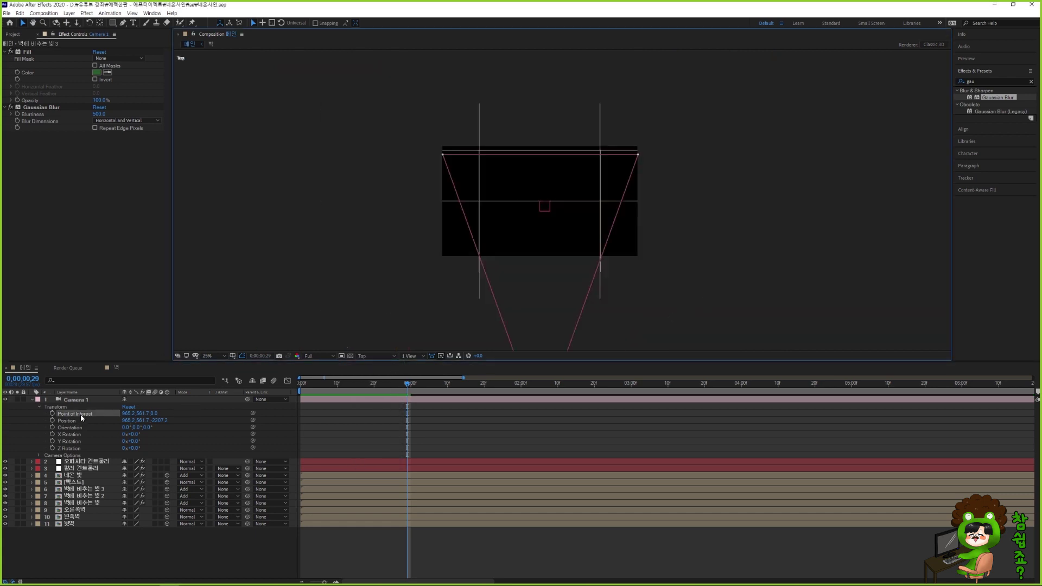
left_click(80, 414)
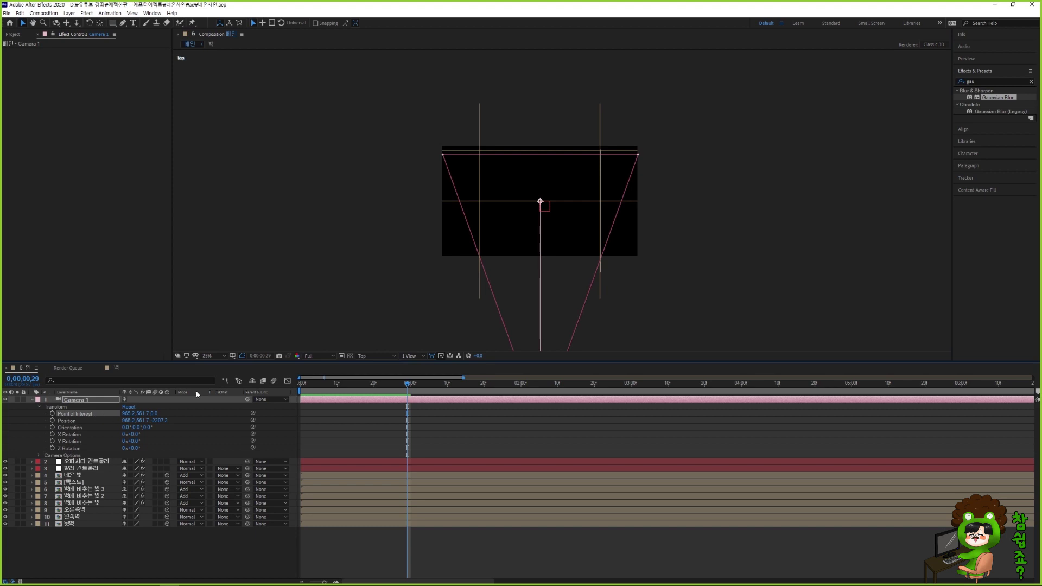
key("comma")
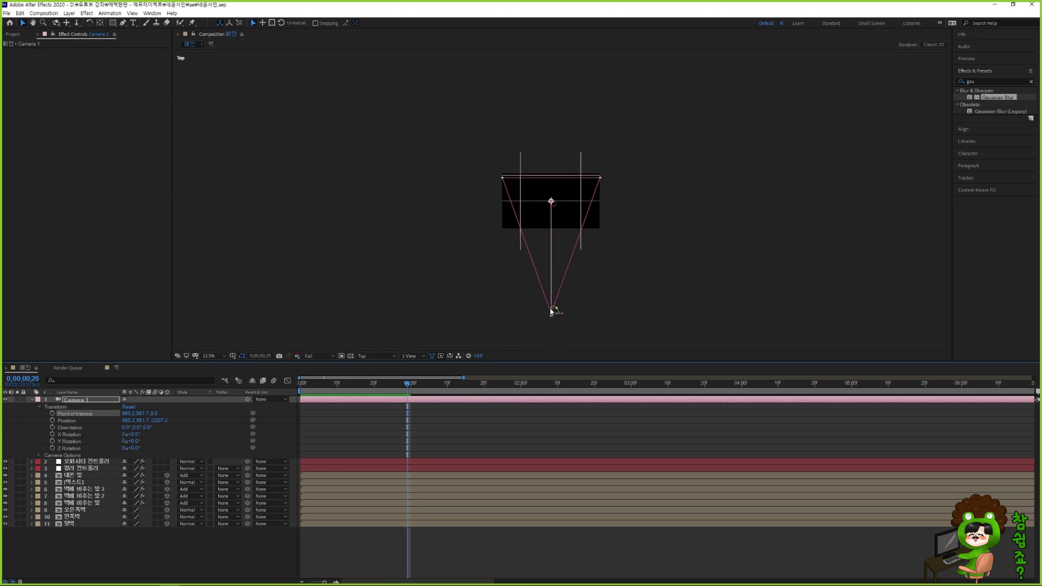
Try shifting Camera 1's Point of Interest and Position horizontally in the Top view and undo the changes
left_click_drag(127, 413, 228, 430)
left_click(65, 421)
mouse_move(124, 421)
left_mouse_down()
mouse_move(489, 424)
mouse_move(33, 439)
mouse_move(163, 438)
mouse_move(98, 437)
mouse_move(119, 438)
left_mouse_up()
key("ctrl+z")
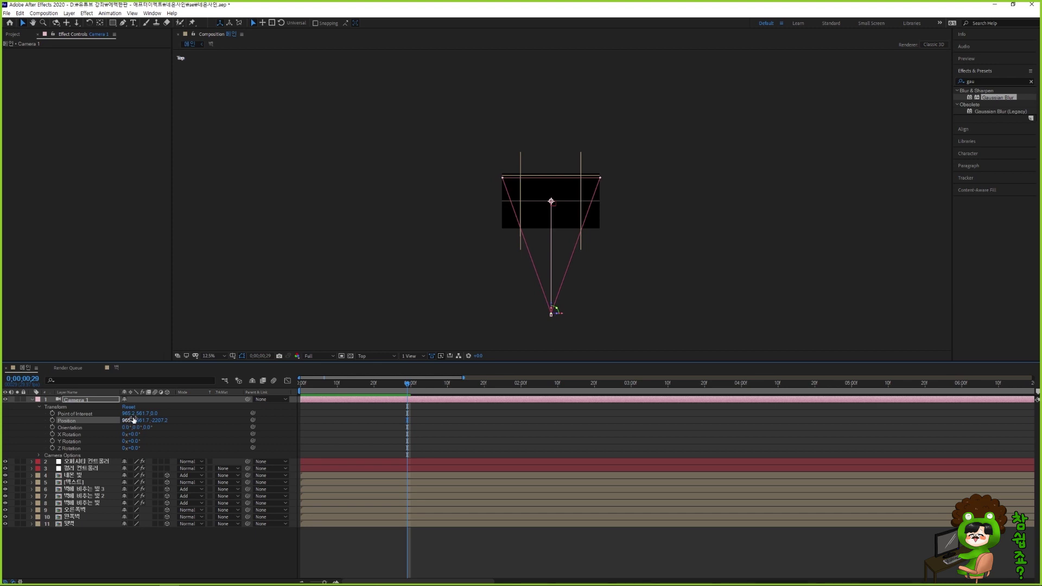
Return the composition to the Active Camera view at 50% magnification
scroll(556, 188, "up", 2)
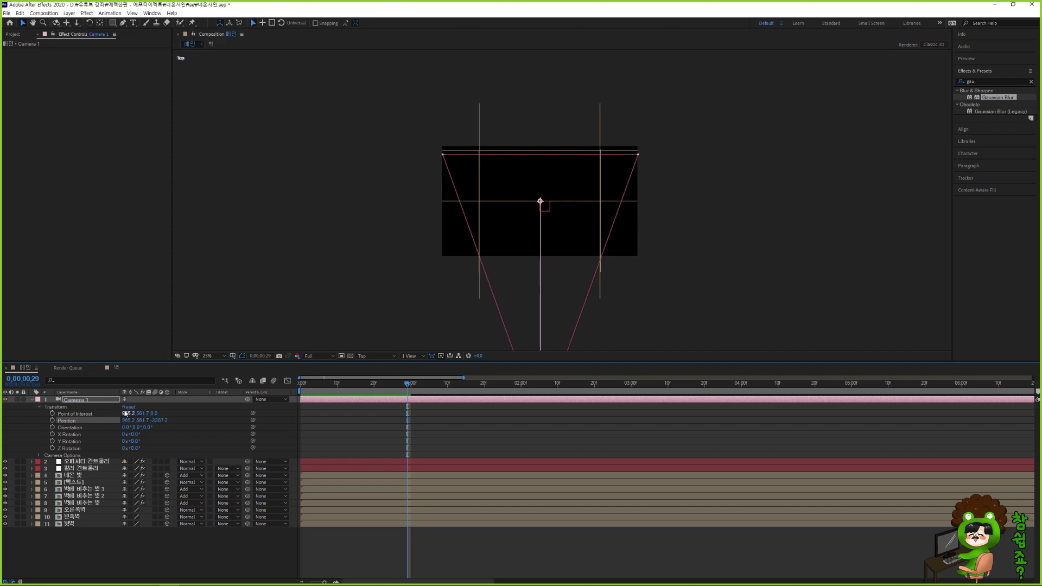
left_click(362, 356)
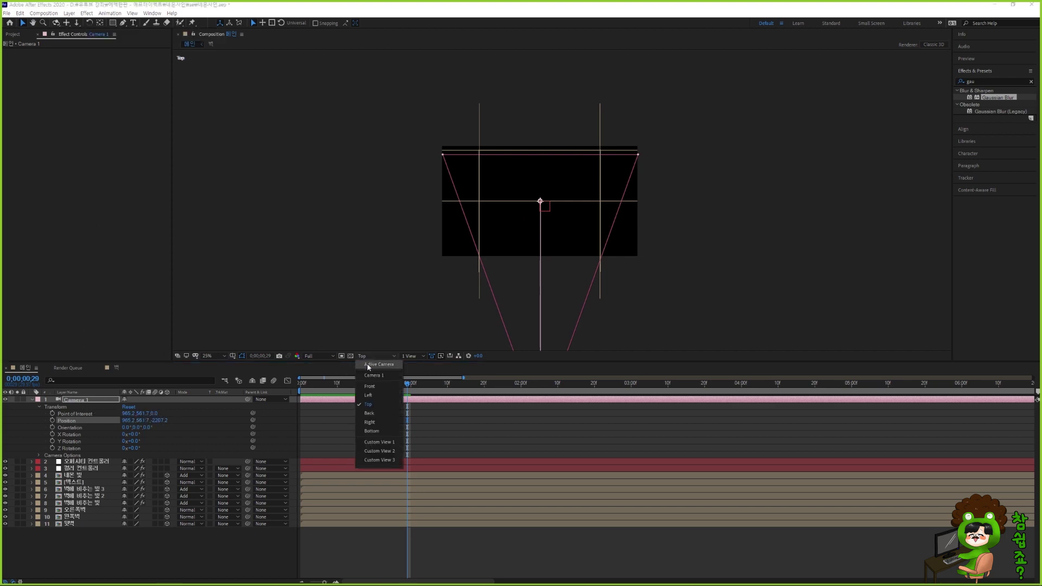
left_click(367, 364)
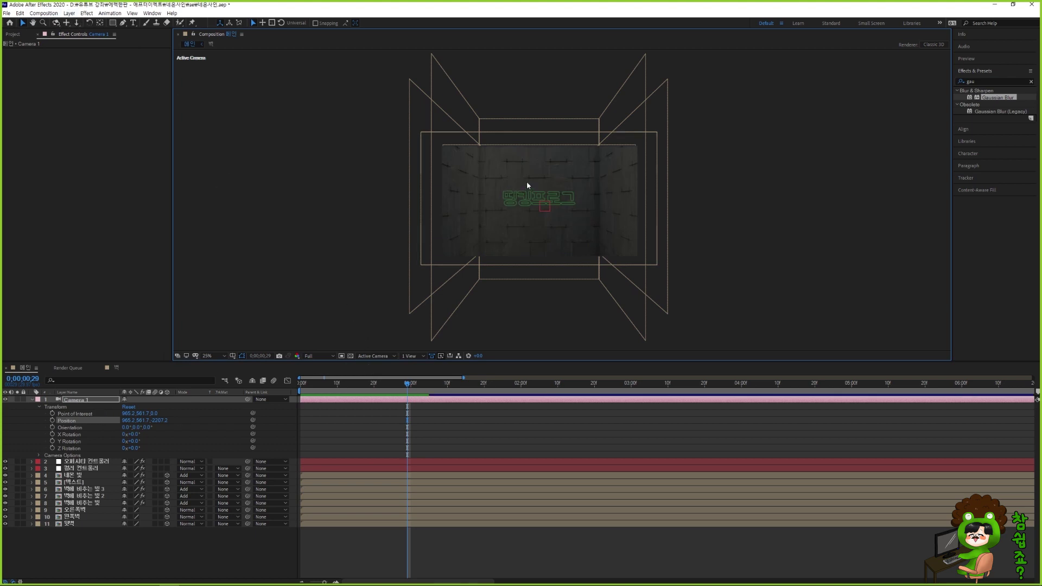
key("period")
key("space")
left_click_drag(521, 249, 537, 262)
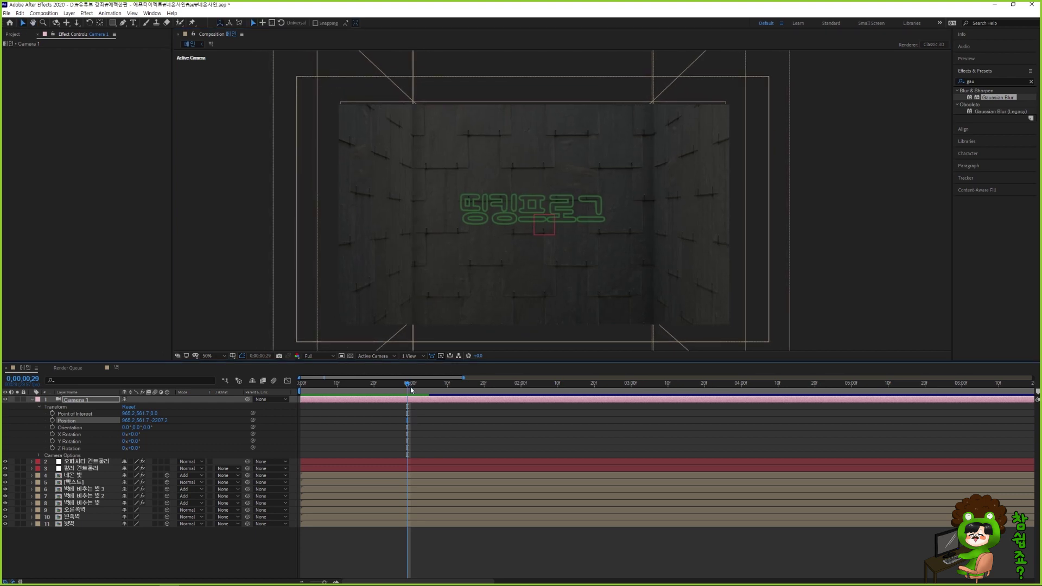
Start keyframing Camera 1's Point of Interest and Position at 0;00;01;00
mouse_move(410, 396)
left_mouse_down()
mouse_move(457, 395)
mouse_move(412, 395)
left_mouse_up()
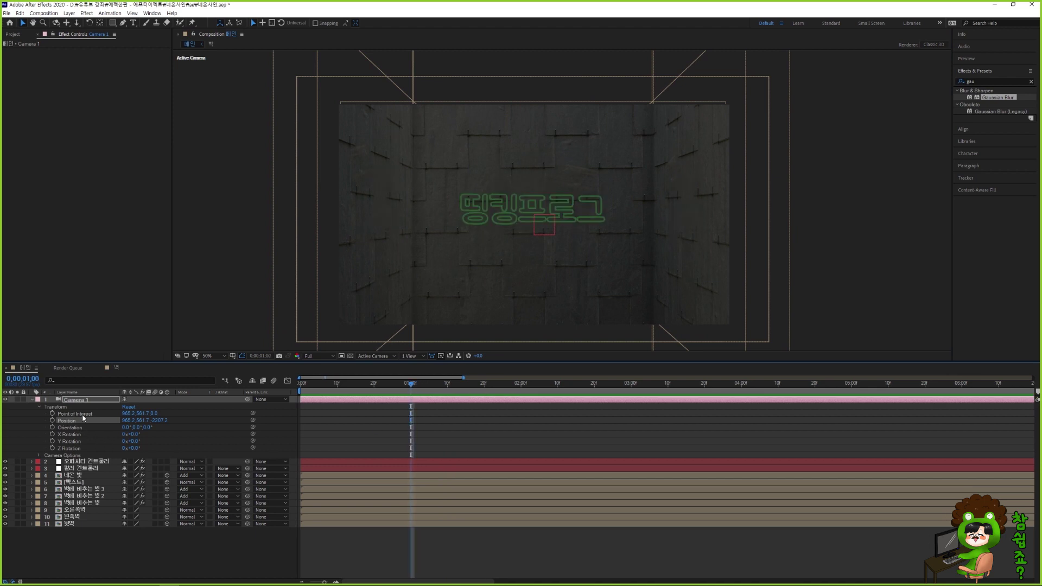
left_click(52, 414)
left_click(52, 421)
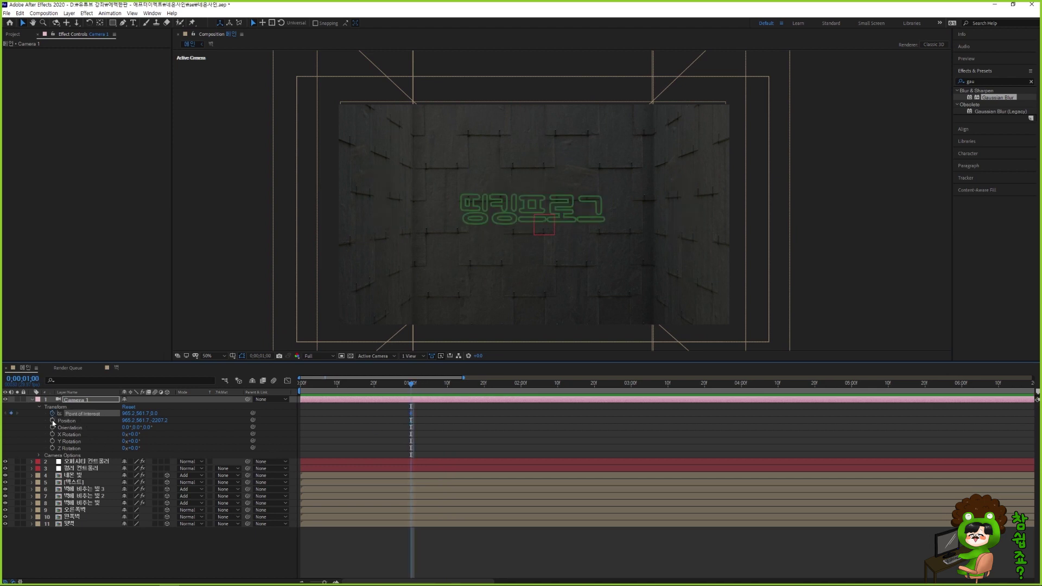
Track Camera 1 slightly upward at 0;00;01;00 so the neon text sits at the vertical centre of the frame
left_click(67, 23)
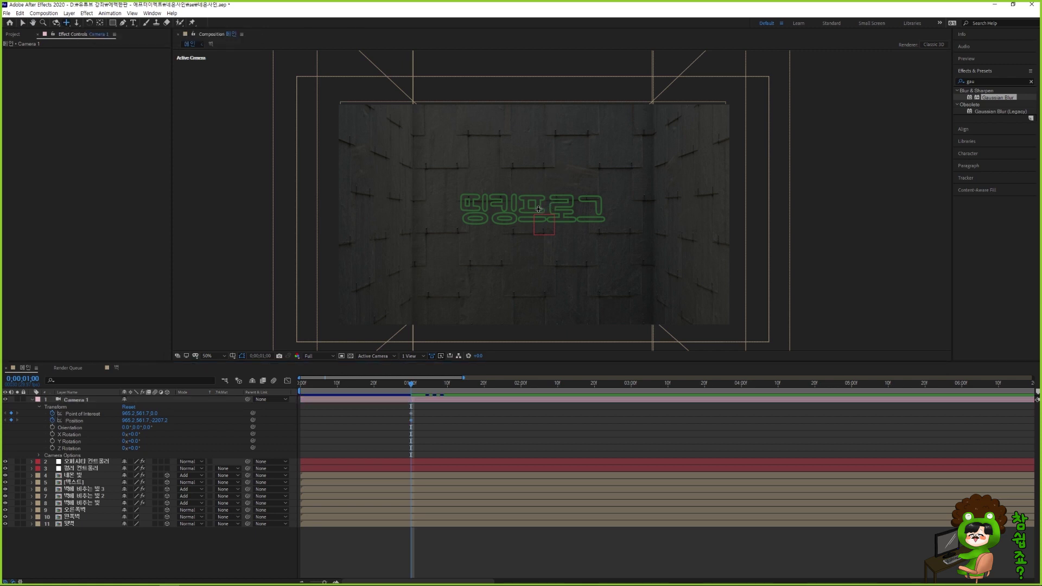
left_click_drag(536, 209, 538, 214)
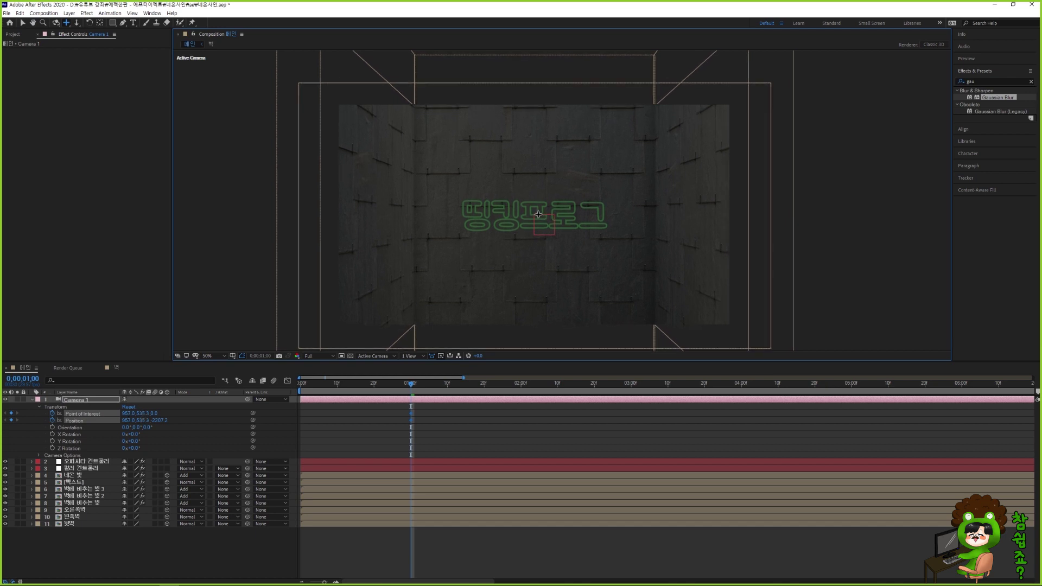
key("F2")
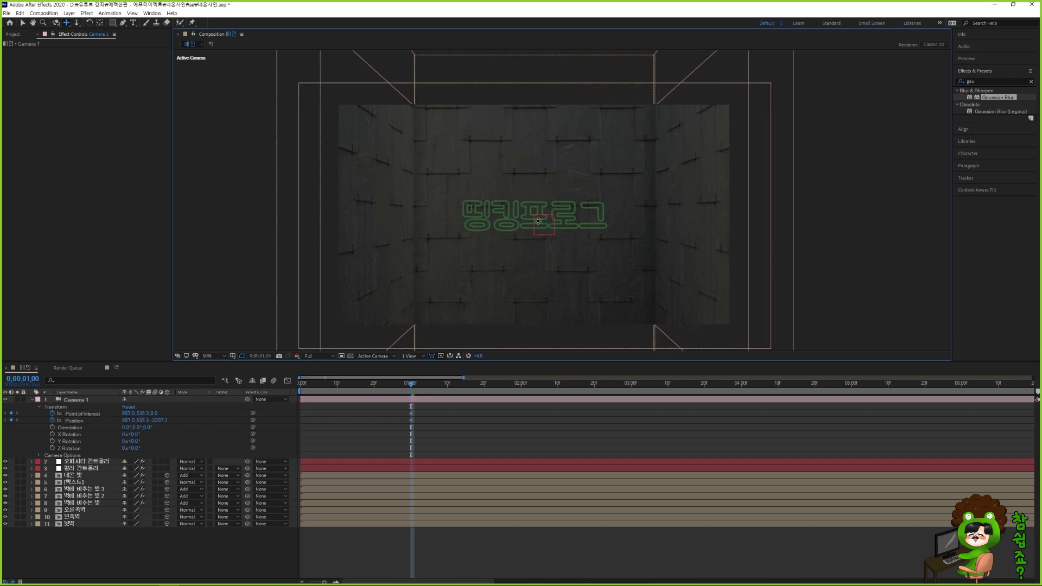
left_click(23, 23)
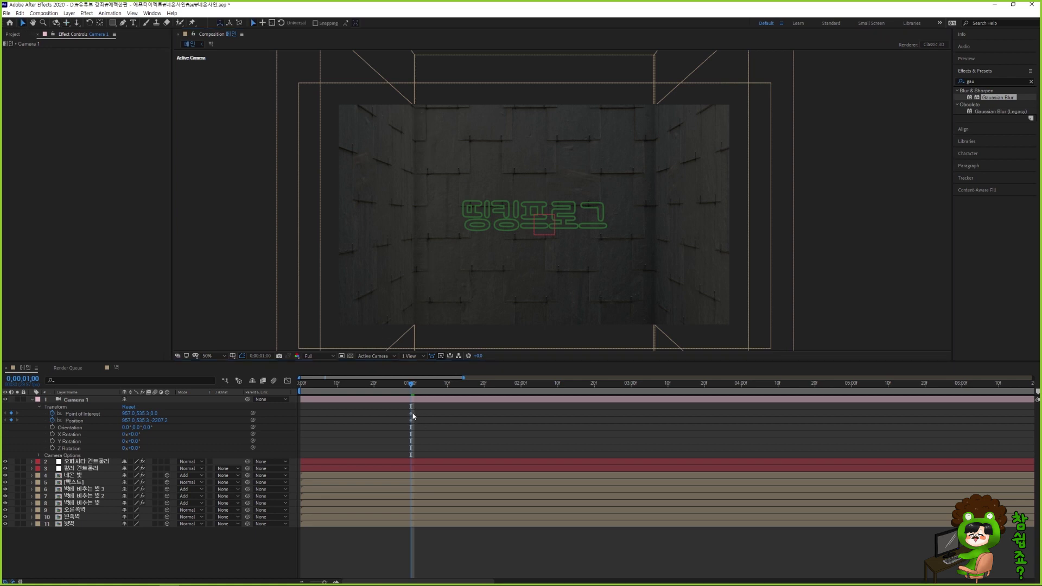
At 0;00;01;15, move Camera 1 closer to the sign, to a Position Z of about -1582, adding second camera keyframes
left_click(457, 390)
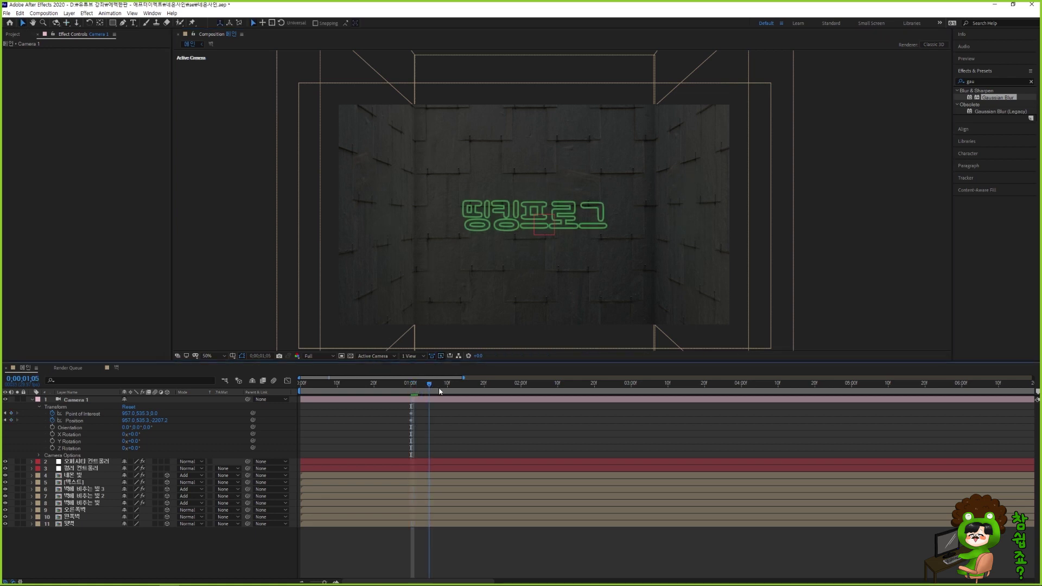
left_click_drag(456, 391, 465, 392)
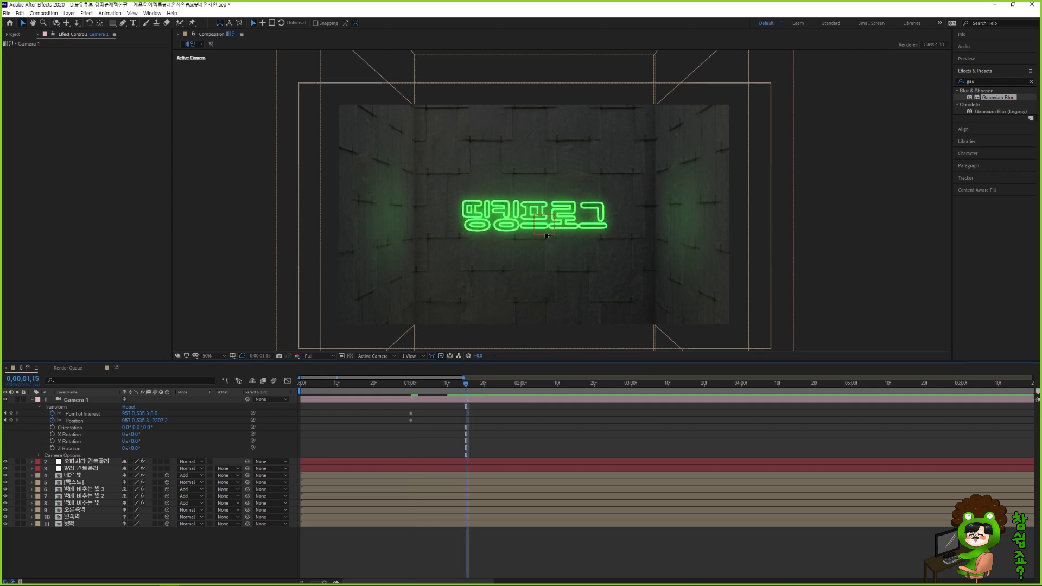
left_click_drag(537, 236, 532, 209)
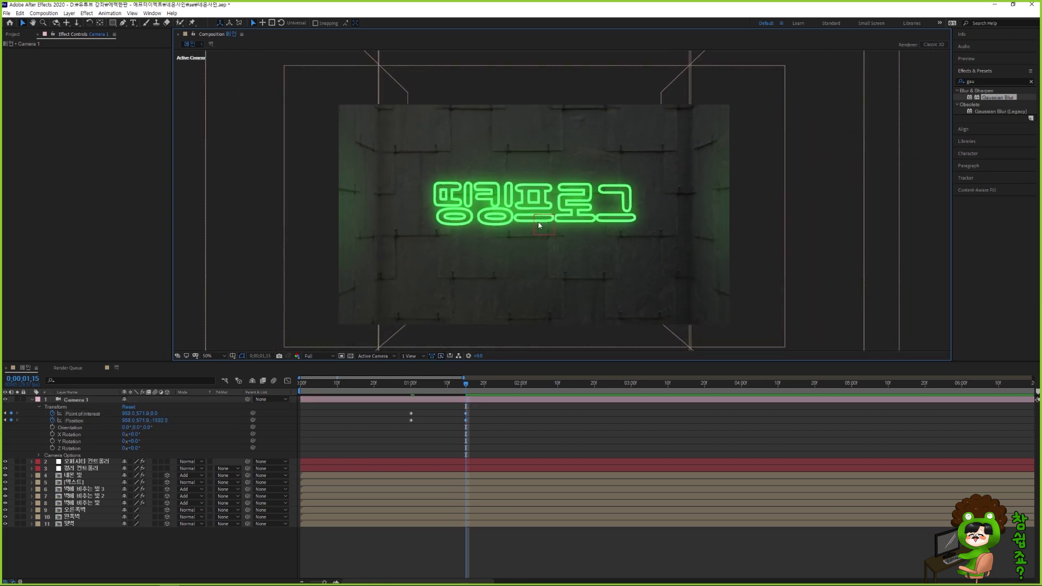
Play back the camera push-in from shortly before its first keyframes
left_click(402, 388)
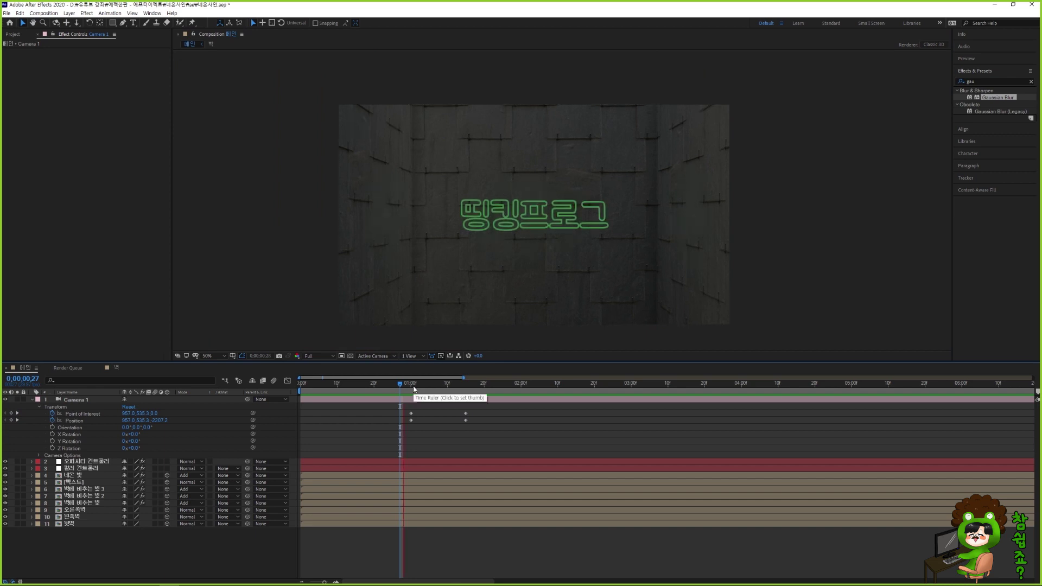
left_click_drag(401, 387, 385, 388)
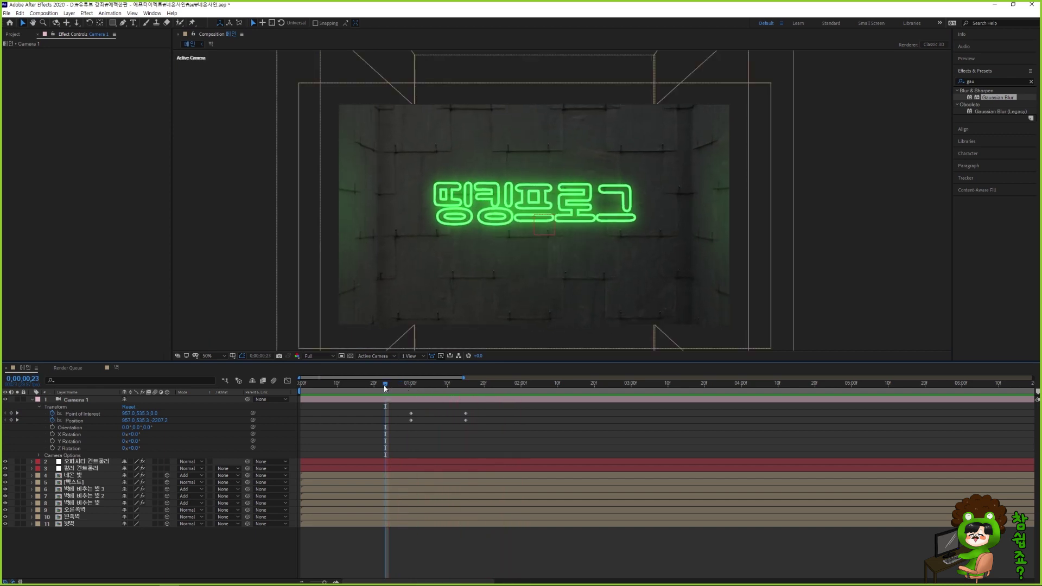
Preview the camera push-in once more from 0;00;00;23
key("space")
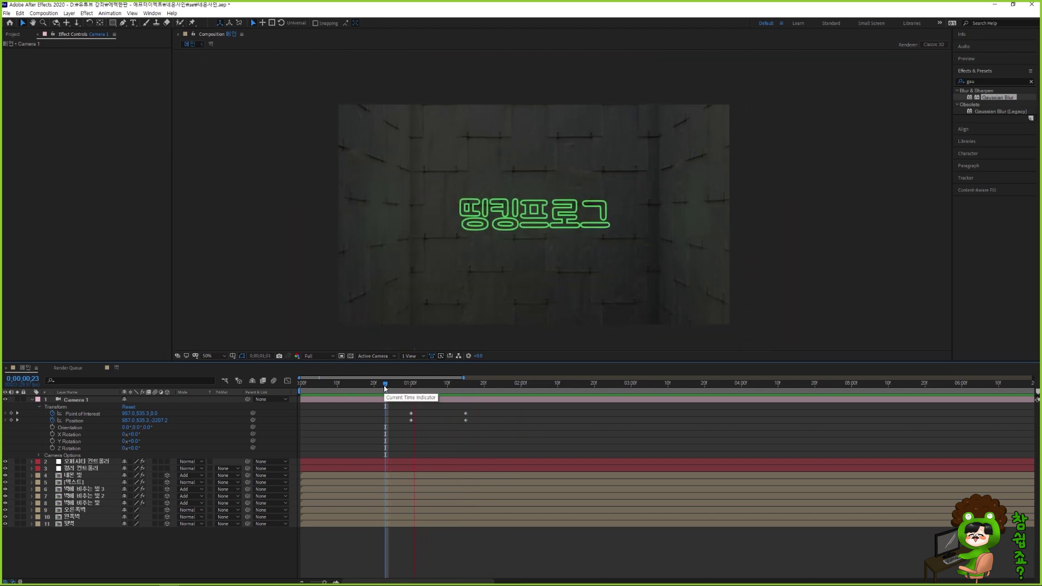
key("space")
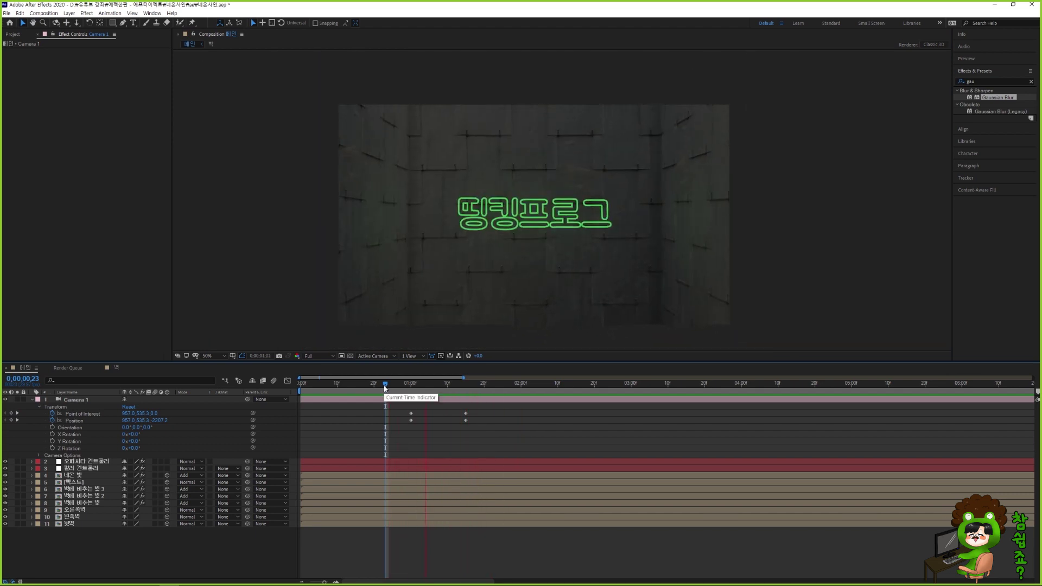
key("space")
At 0;00;02;00, try orbiting Camera 1 to an angled view of the sign and check the movement from the earlier keyframes
left_click_drag(385, 388, 521, 389)
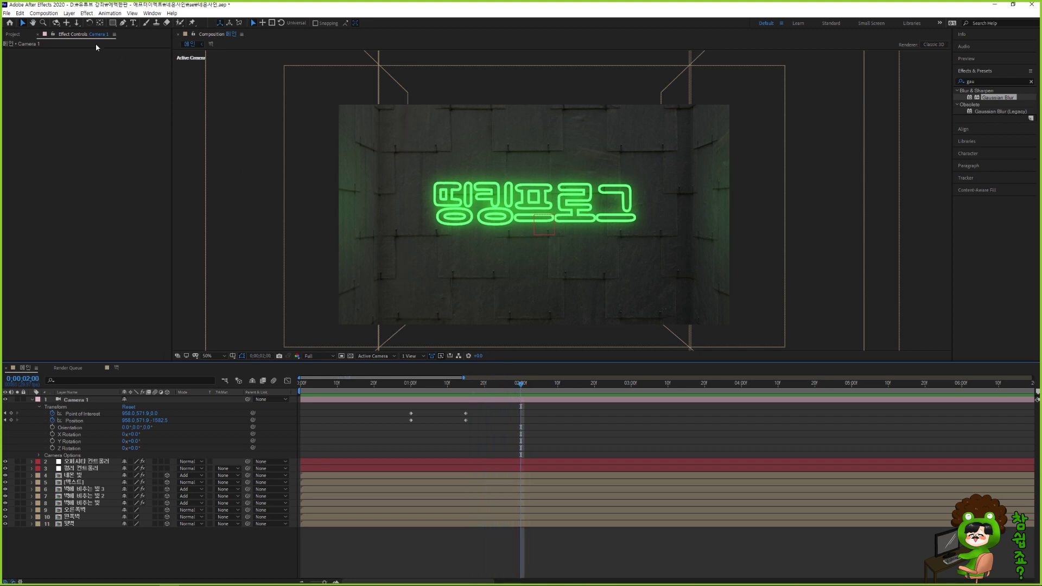
left_click(55, 23)
left_click_drag(544, 220, 535, 216)
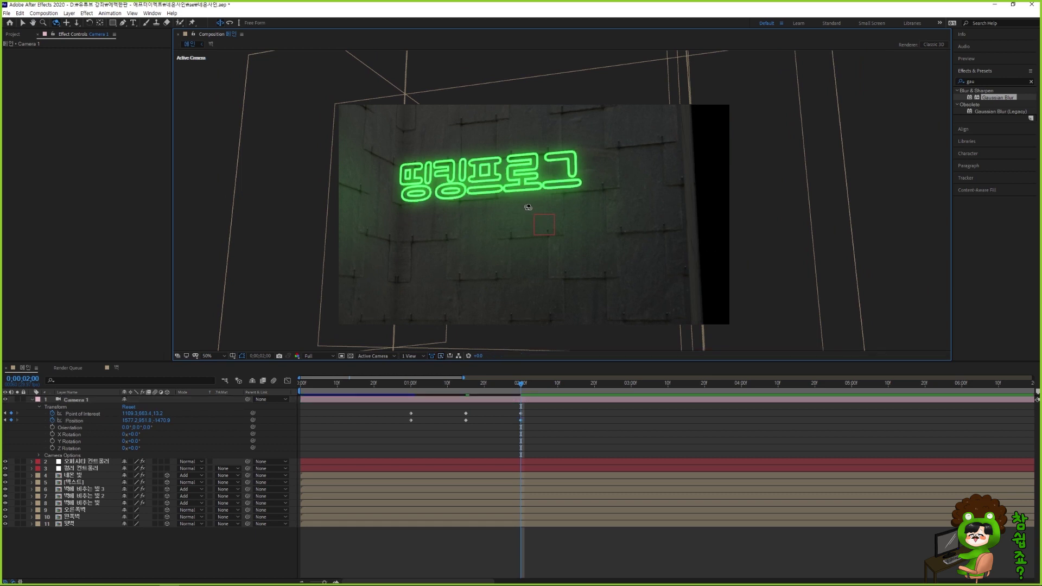
mouse_move(494, 193)
left_mouse_down()
mouse_move(525, 213)
mouse_move(529, 230)
left_mouse_up()
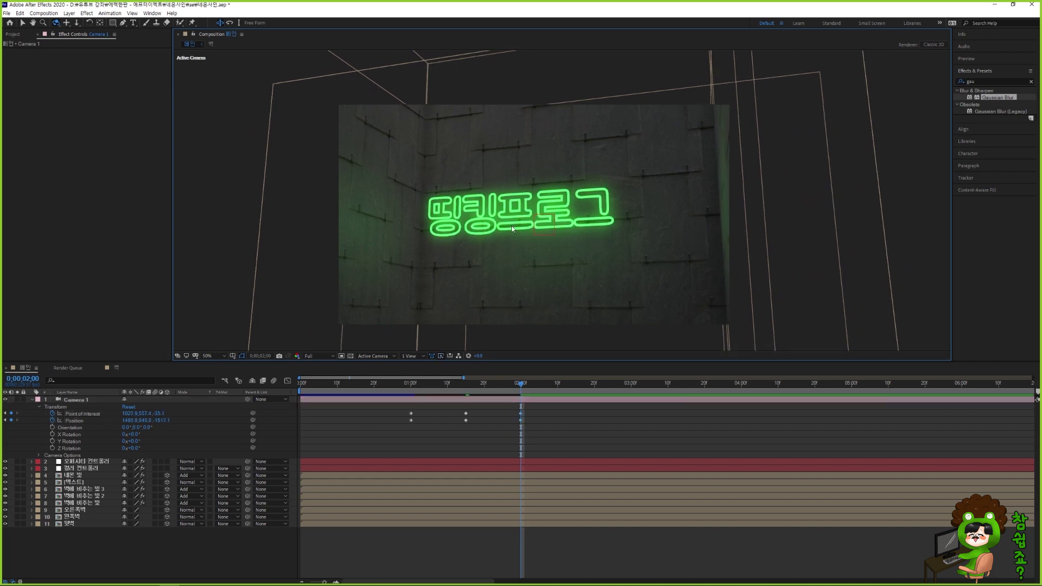
key("v")
left_click_drag(393, 397, 467, 402)
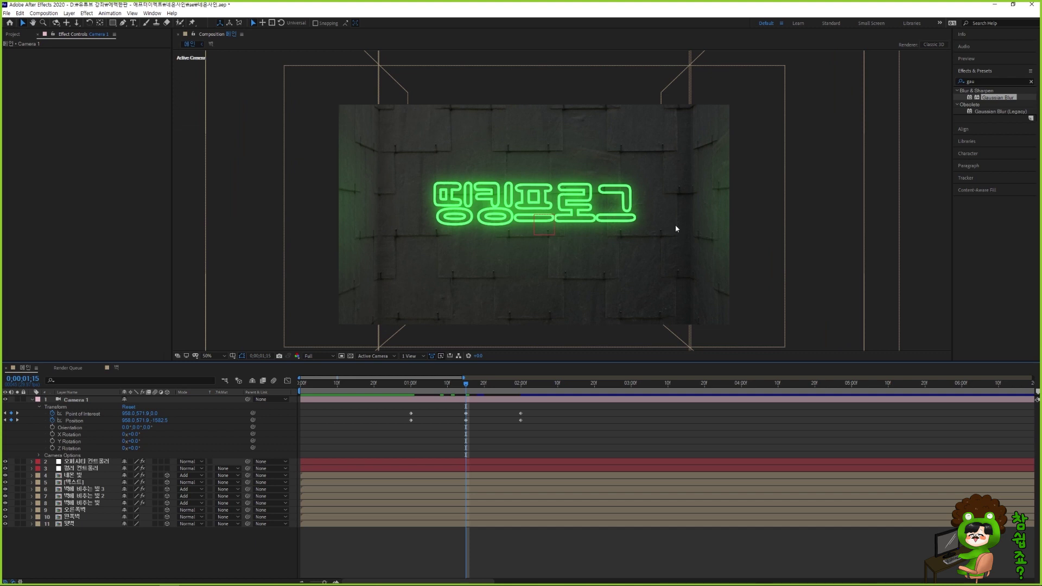
Delete Camera 1's Point of Interest and Position keyframes at 0;00;02;00
left_click_drag(533, 410, 516, 422)
key("Delete")
left_click(509, 424)
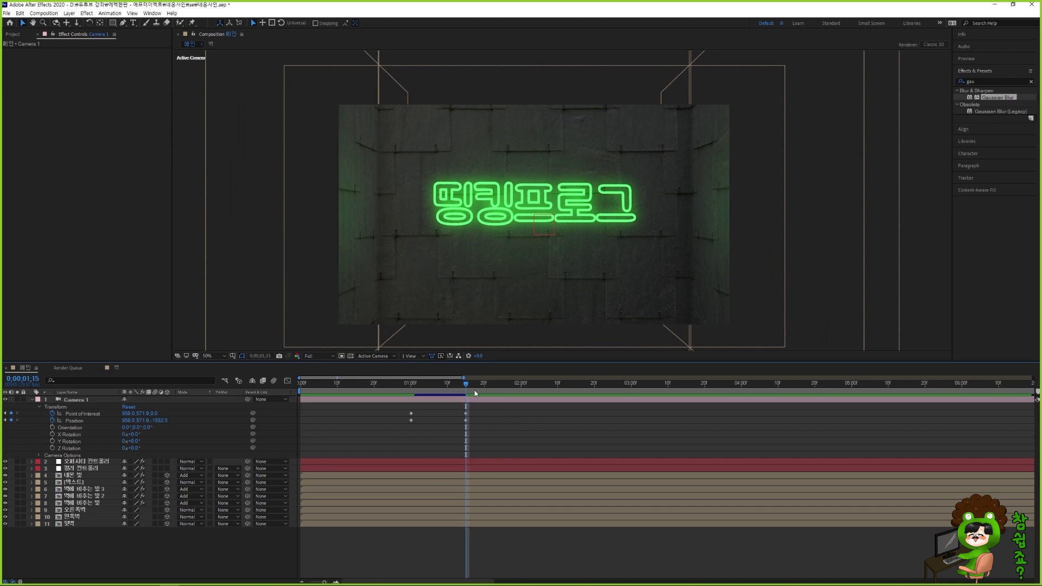
Copy Camera 1's Point of Interest and Position keyframes from 0;00;01;15 and paste them at 0;00;02;15
key("space")
left_click_drag(590, 390, 578, 391)
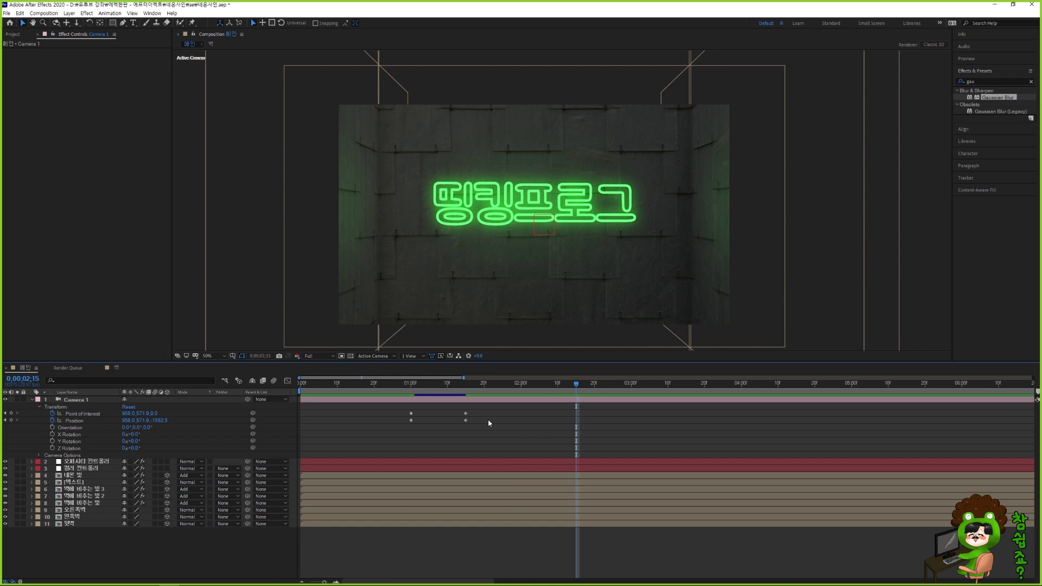
left_click_drag(478, 415, 463, 419)
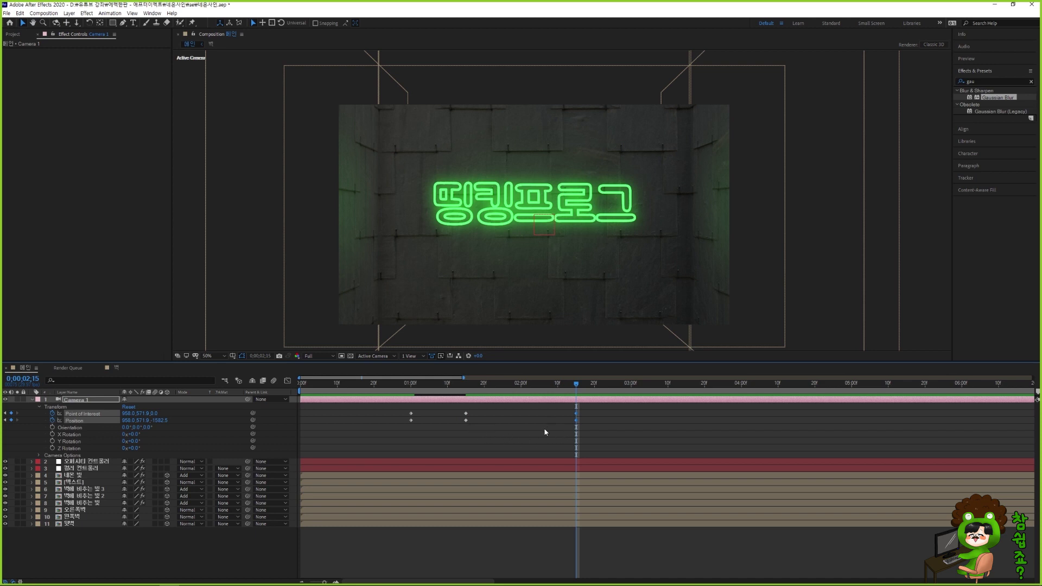
mouse_move(573, 399)
left_mouse_down()
mouse_move(475, 395)
mouse_move(583, 395)
mouse_move(465, 390)
mouse_move(576, 392)
left_mouse_up()
At 0;00;03;00, orbit Camera 1 to an angled view of the sign from its lower right, adding new camera keyframes
left_click_drag(578, 387, 634, 390)
key("c")
left_click_drag(565, 234, 529, 215)
left_click_drag(490, 182, 515, 194)
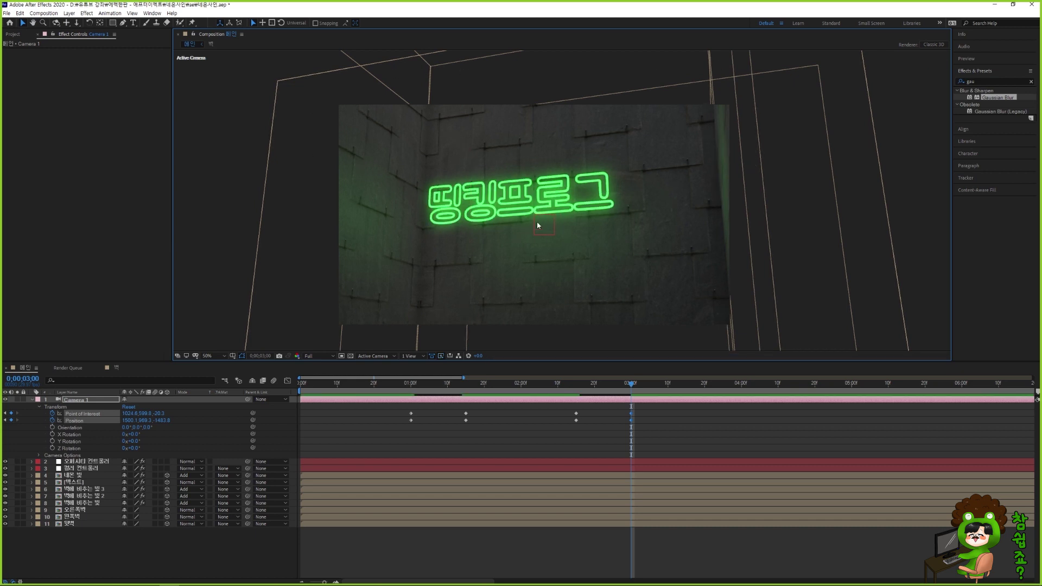
Play back and scrub the camera's push-in, hold and orbit from just before 0;00;01;00 to 0;00;03;00
left_click(397, 389)
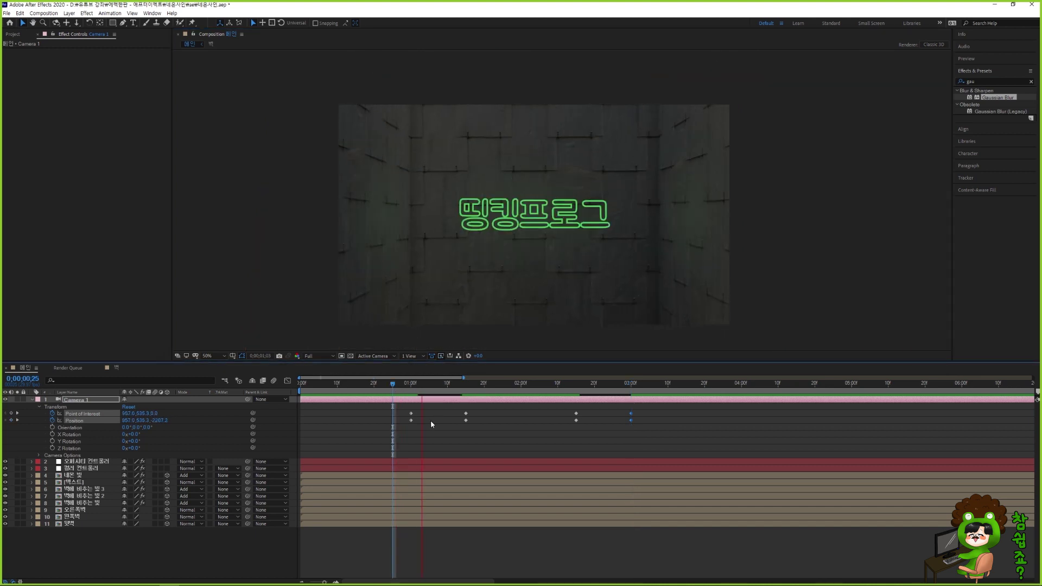
left_click_drag(406, 388, 441, 401)
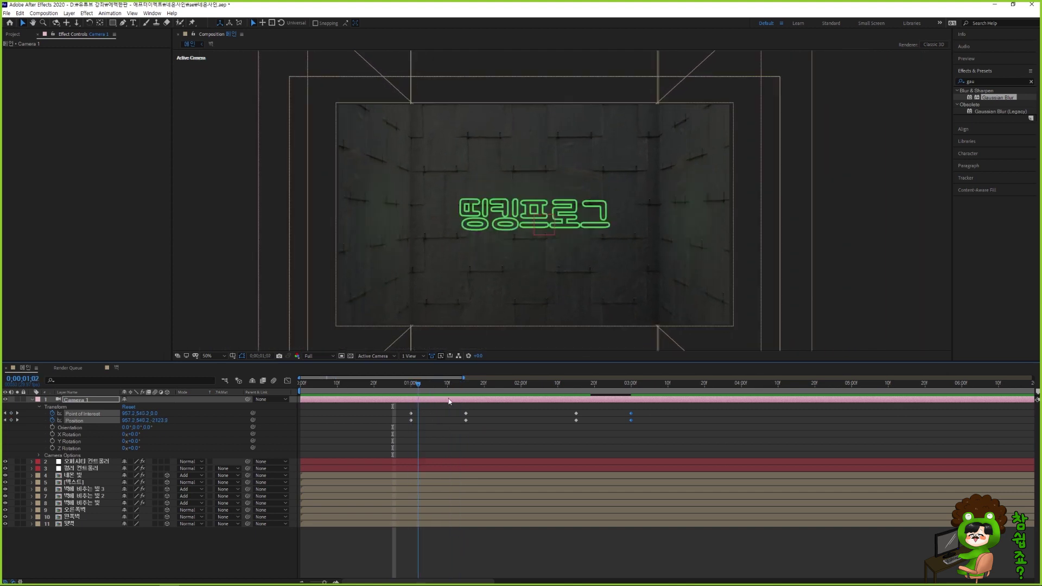
key("k")
left_click_drag(464, 387, 631, 400)
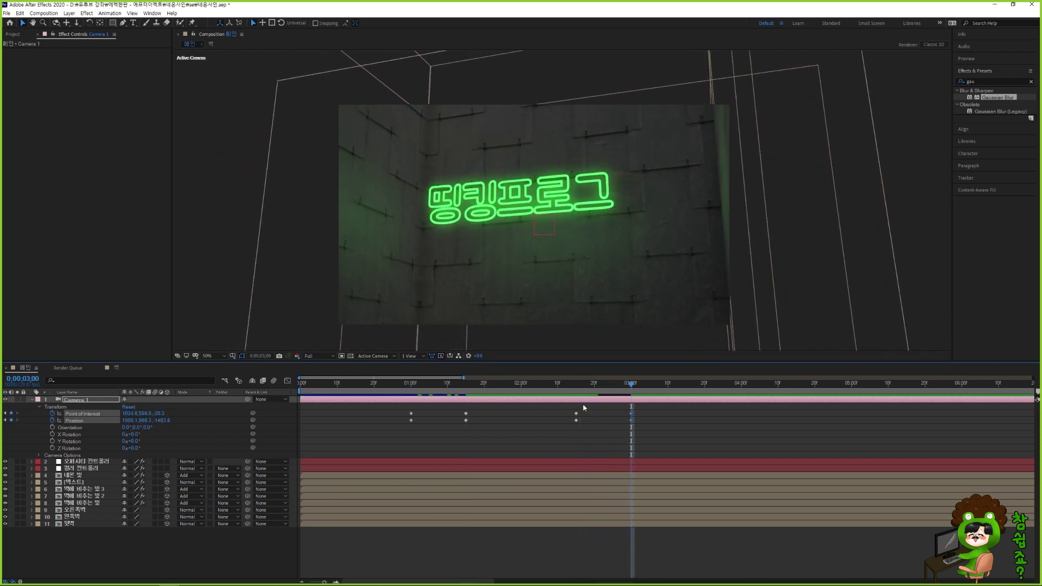
left_click(399, 388)
key("space")
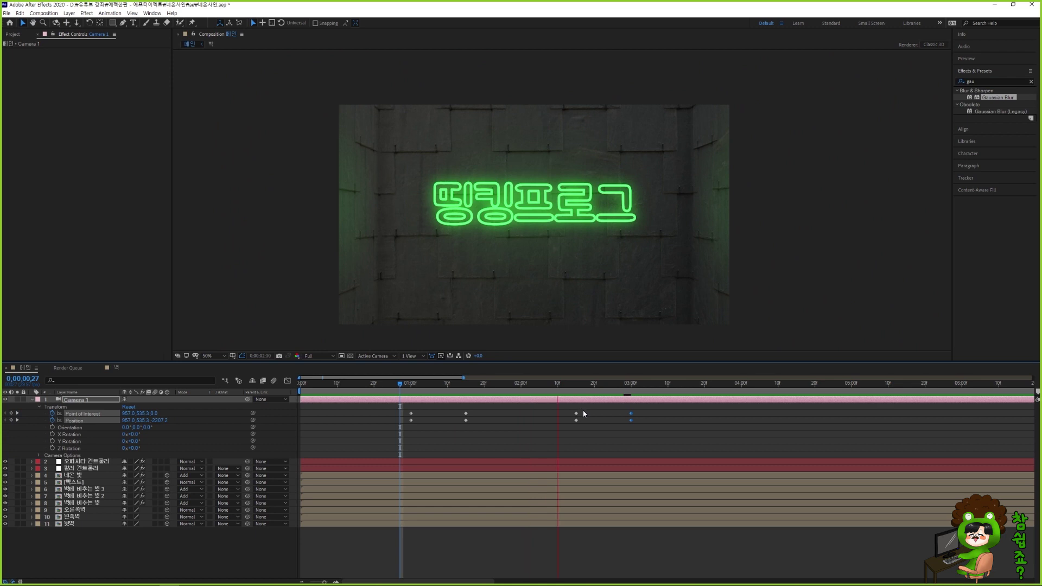
Stop the playback at 0;00;03;00 and save the project
left_click(633, 387)
key("ctrl+s")
left_click(651, 434)
Examine the matching Camera 1 keyframes at 0;00;01;15 and 0;00;02;15 and scrub the hold between them
left_click_drag(634, 402, 473, 425)
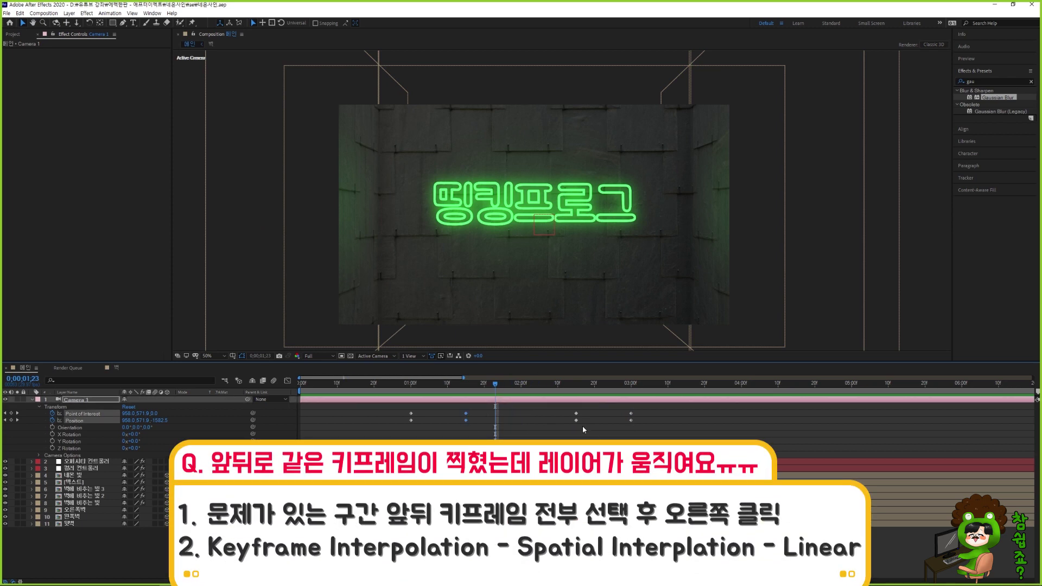
left_click_drag(583, 428, 568, 412)
mouse_move(498, 392)
left_mouse_down()
mouse_move(470, 393)
mouse_move(558, 397)
mouse_move(470, 399)
mouse_move(515, 401)
left_mouse_up()
left_click_drag(583, 428, 461, 408)
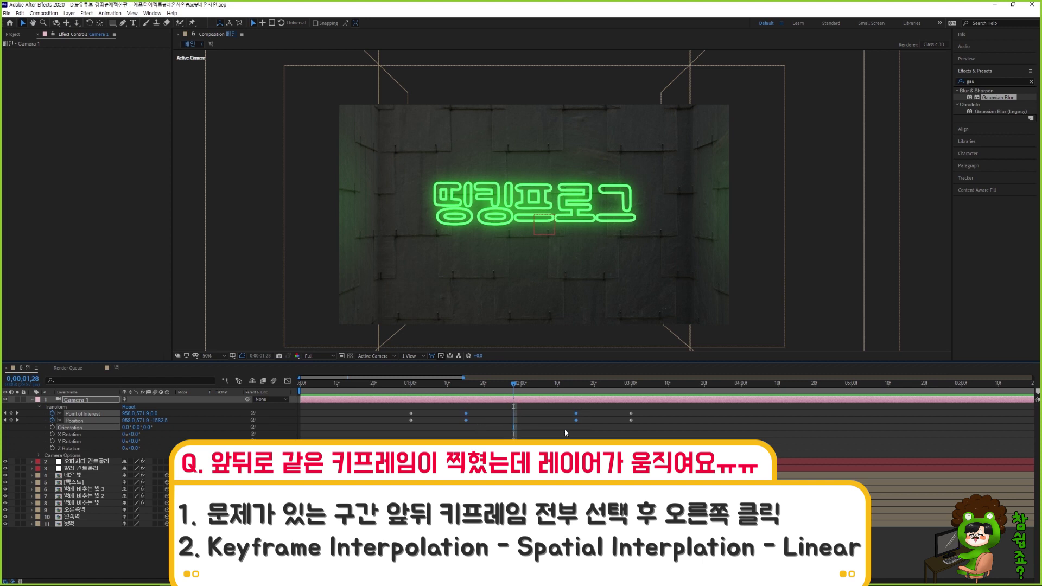
left_click_drag(517, 386, 466, 397)
left_click_drag(479, 407, 460, 428)
left_click_drag(567, 407, 584, 429)
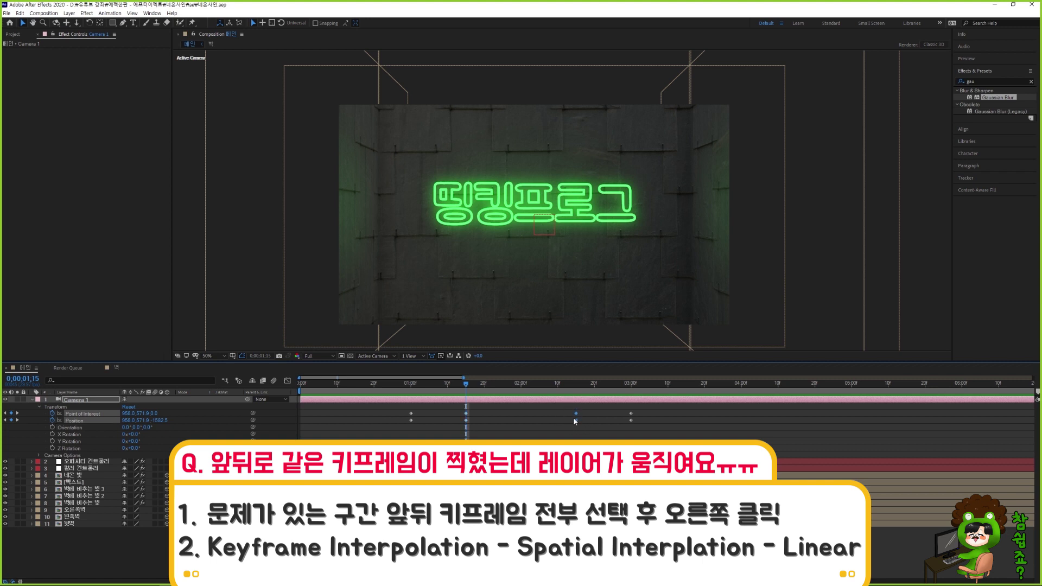
left_click(512, 412)
left_click_drag(465, 384, 521, 397)
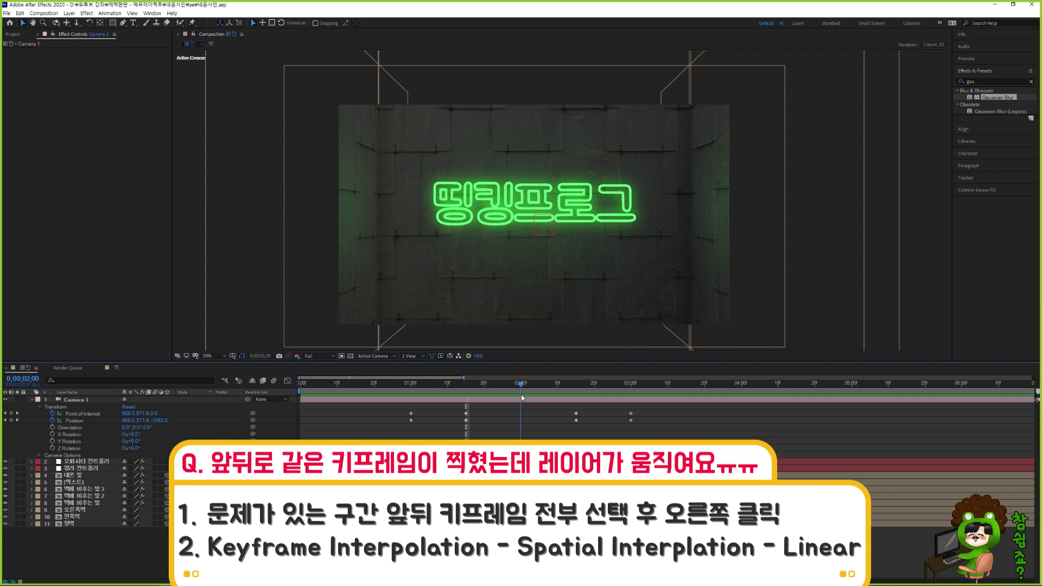
Inspect the 0;00;01;15 and 0;00;02;15 camera keyframes in the Graph Editor, then return to the keyframe view
left_click_drag(582, 409, 457, 428)
left_click(289, 381)
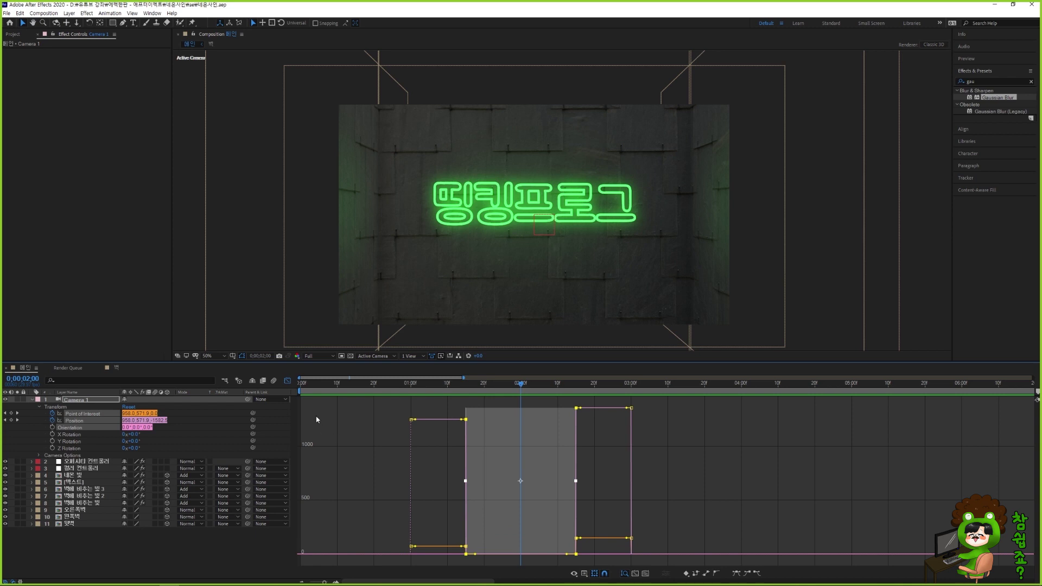
left_click(288, 382)
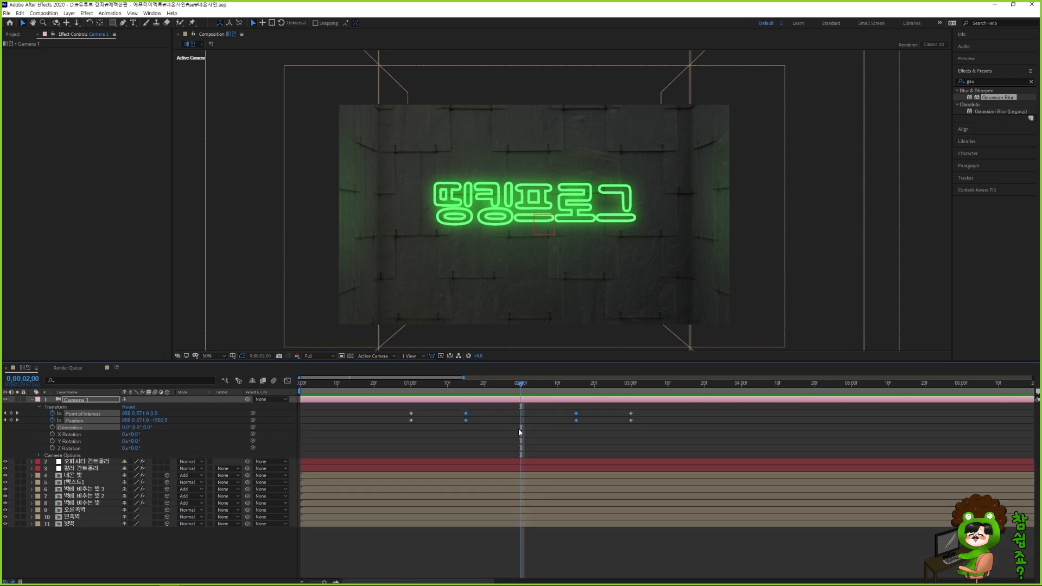
Set the spatial interpolation of Camera 1's keyframes at 0;00;01;15 and 0;00;02;15 to Linear
left_click_drag(587, 409, 469, 422)
right_click(466, 414)
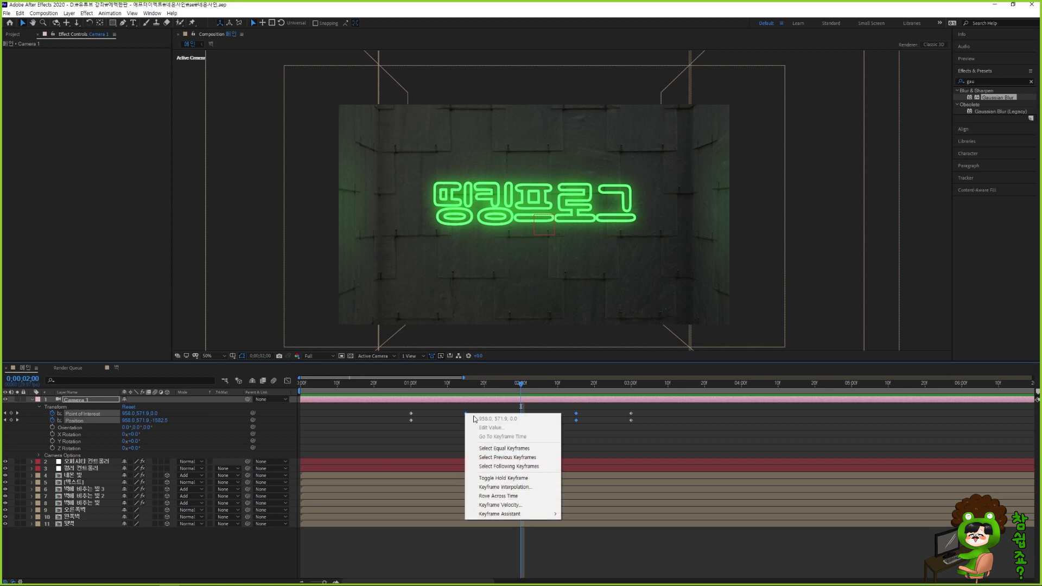
left_click(522, 487)
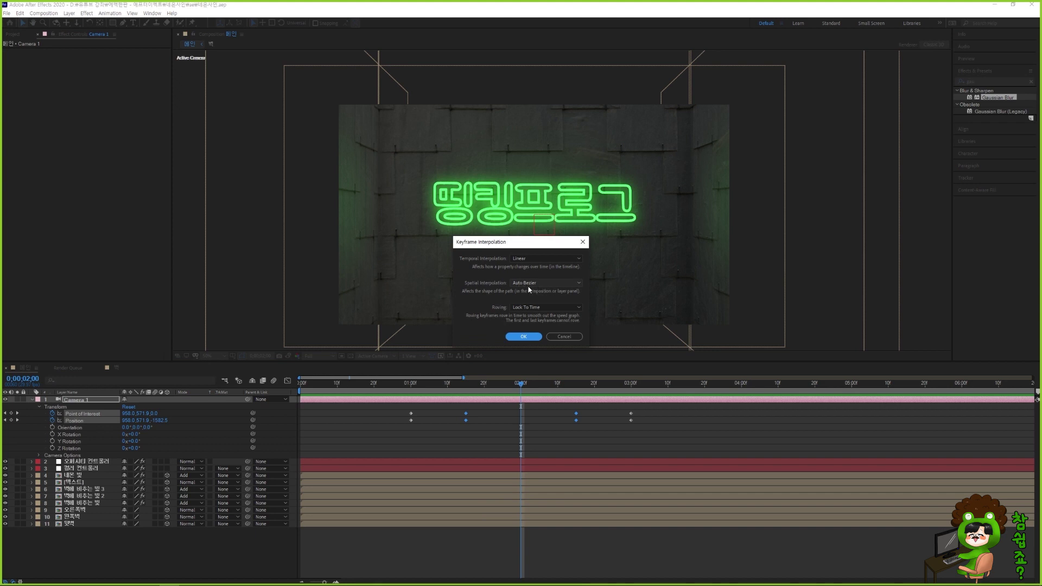
left_click(548, 284)
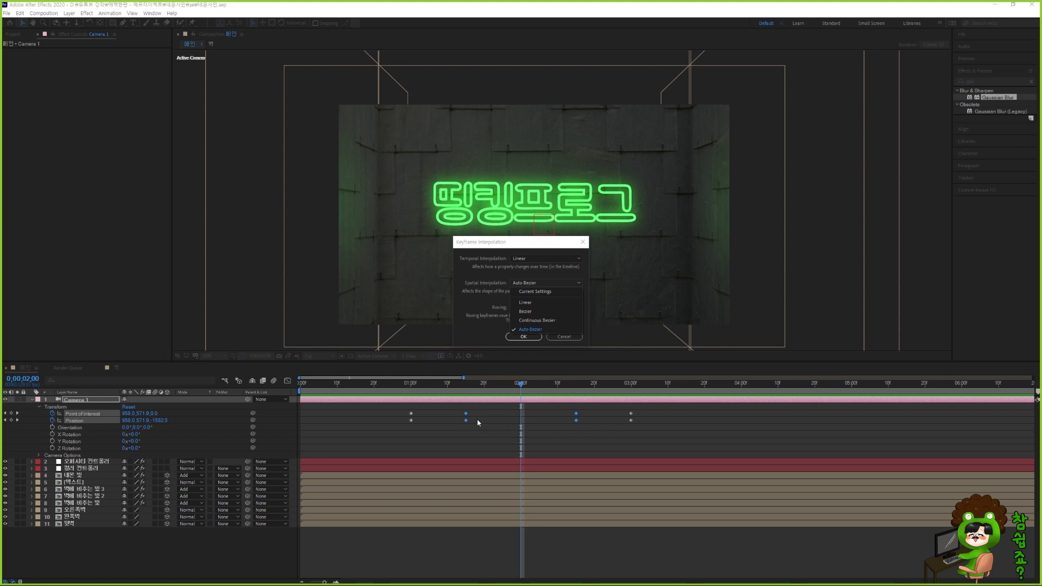
left_click(486, 290)
left_click(526, 284)
left_click(529, 301)
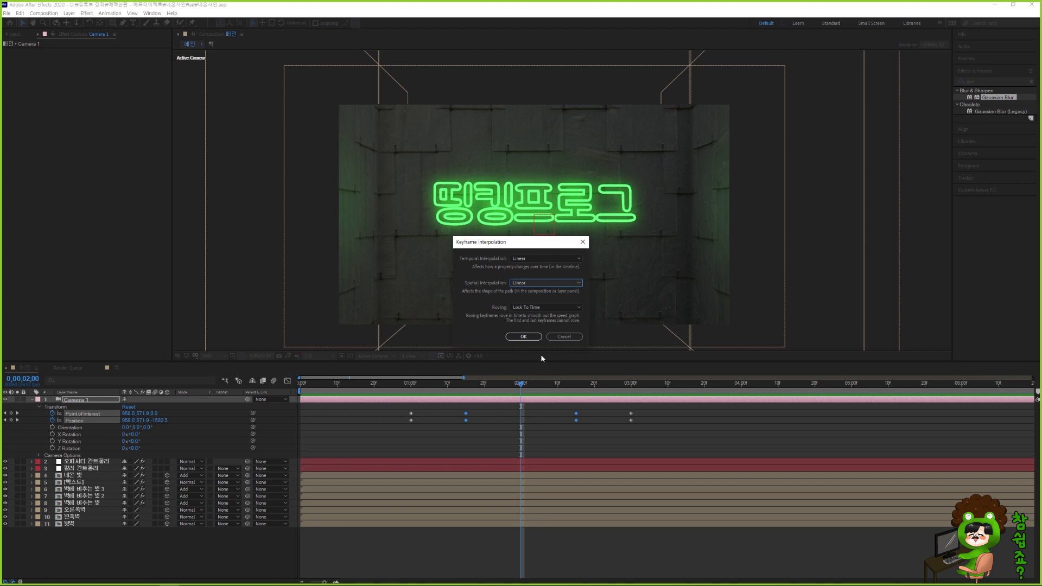
left_click(524, 336)
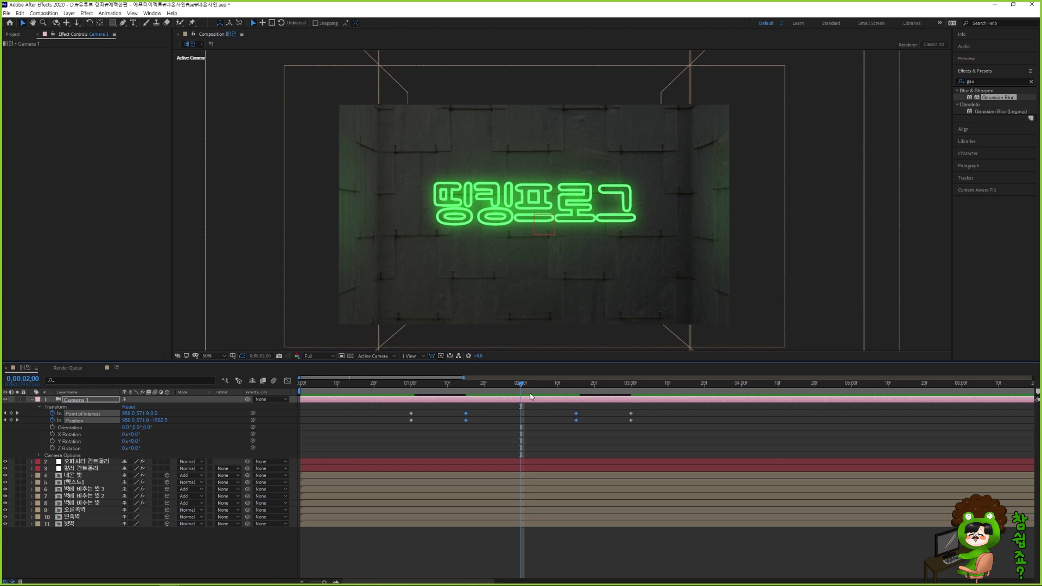
Scrub between the two Linear keyframe pairs and examine each pair to check the camera hold
left_click_drag(520, 384, 573, 412)
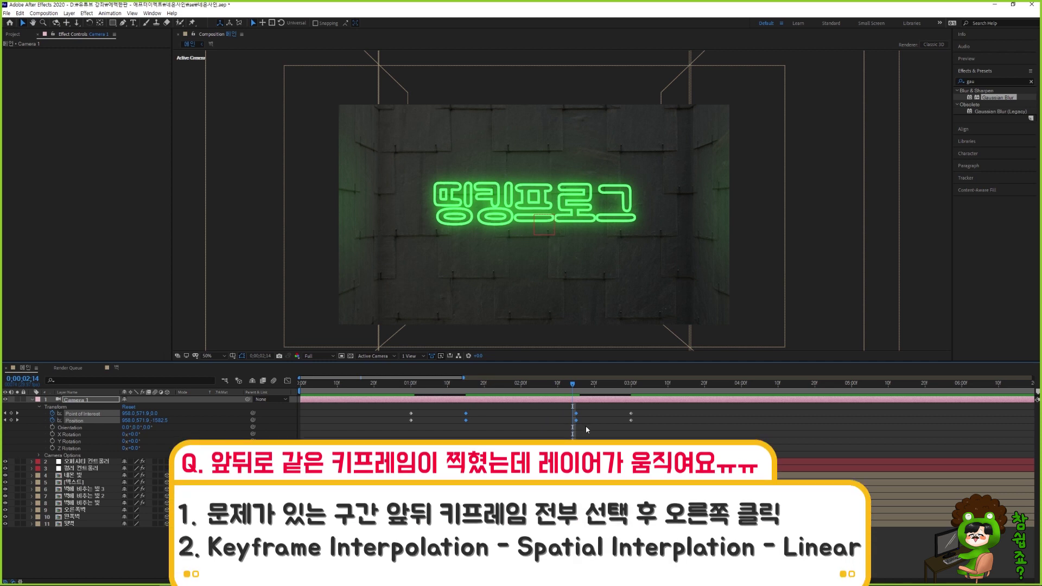
left_click(579, 436)
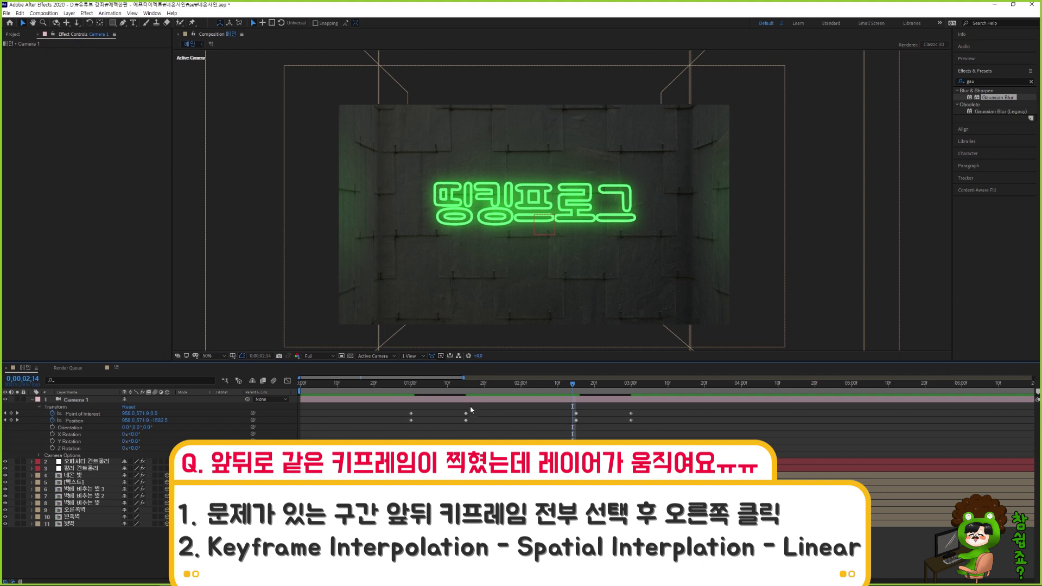
left_click_drag(472, 409, 460, 428)
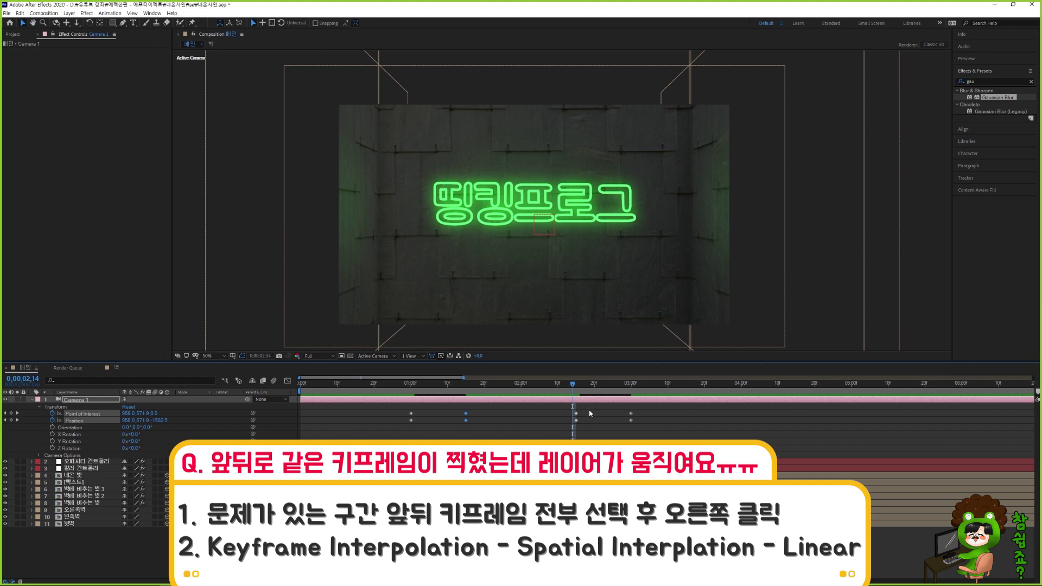
left_click_drag(591, 410, 558, 423)
left_click_drag(574, 386, 521, 398)
Reapply Linear spatial interpolation to the camera keyframes at both ends of the hold and deselect them
left_click_drag(584, 408, 464, 422)
right_click(466, 414)
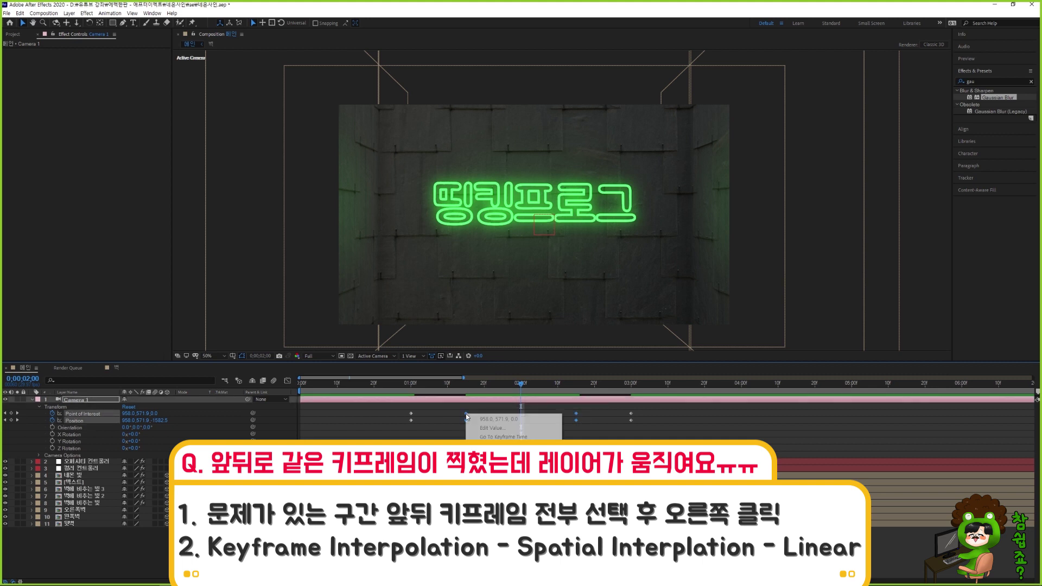
left_click(499, 488)
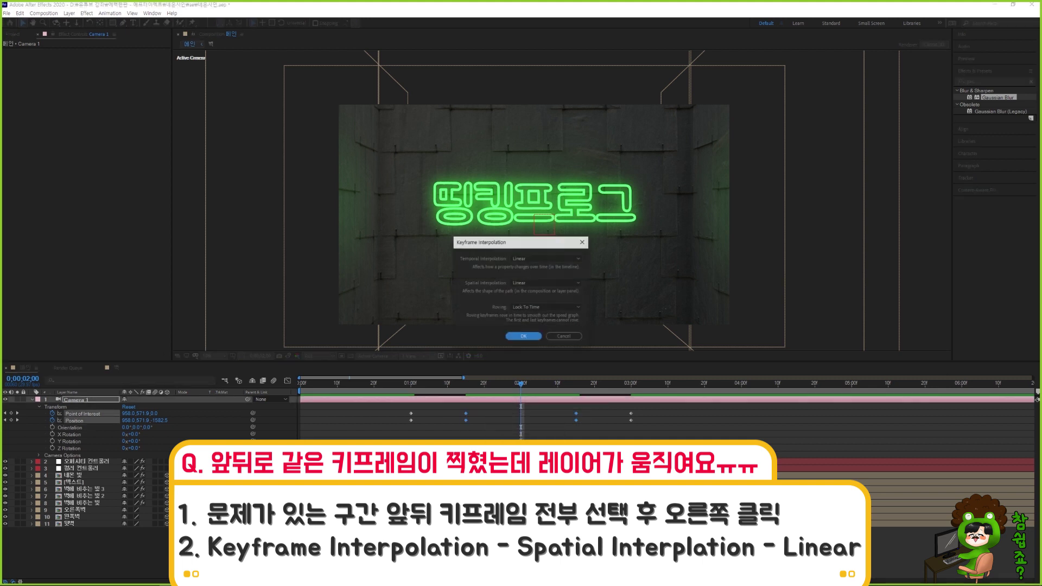
left_click(532, 283)
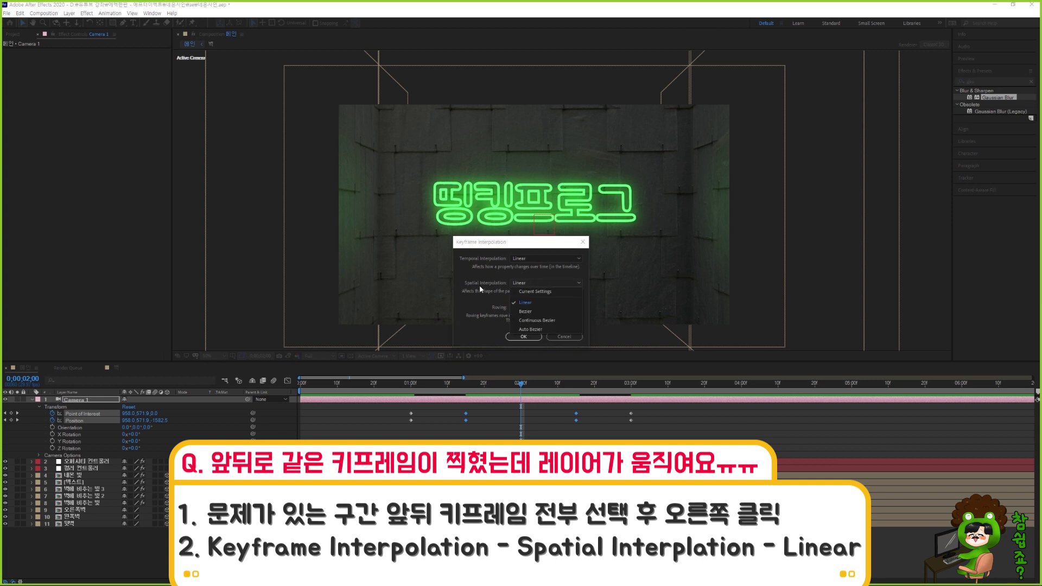
left_click(533, 303)
left_click(524, 336)
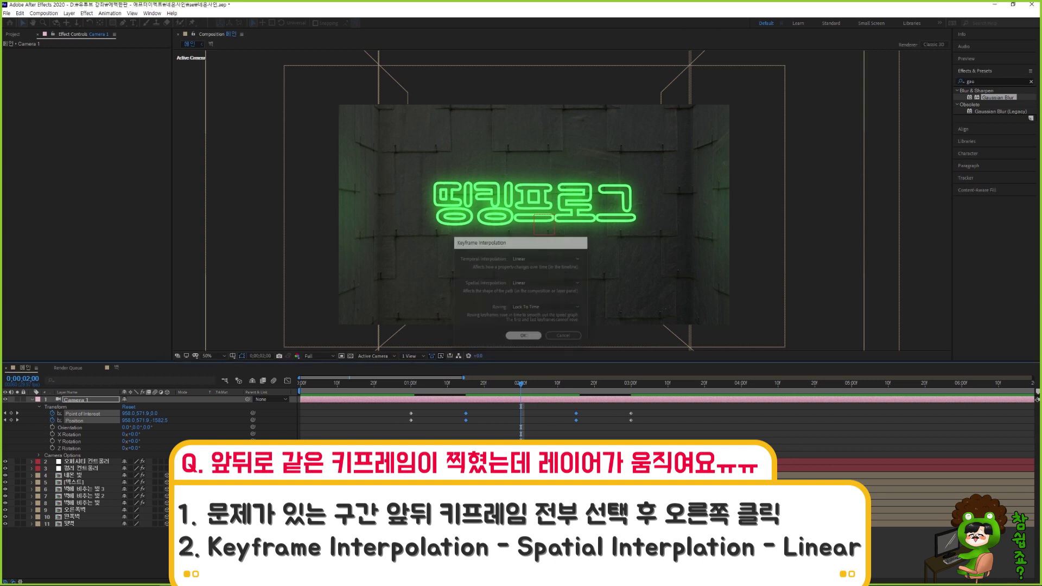
left_click(575, 435)
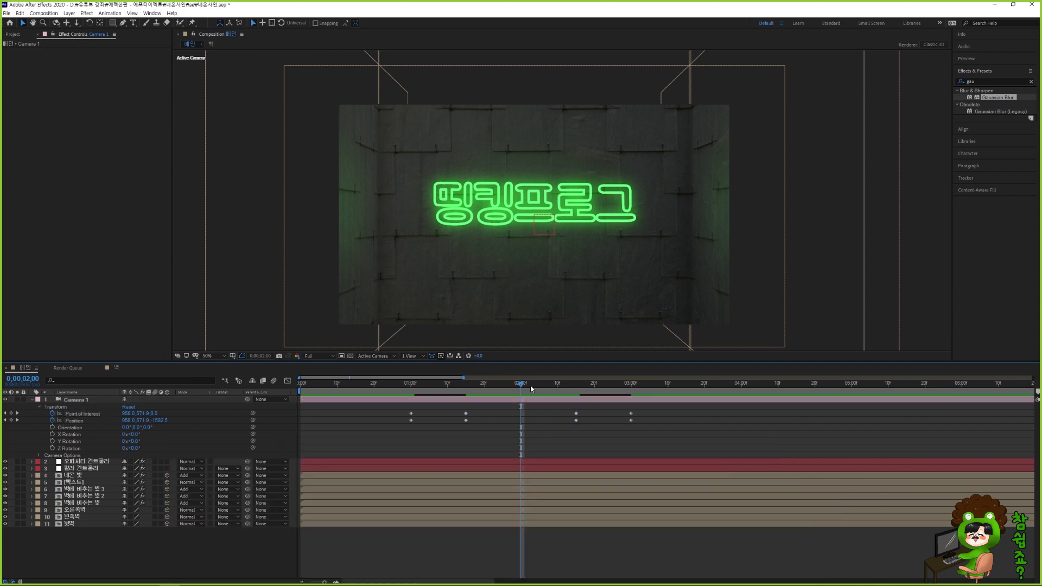
Play back the camera animation from 0;00;00;25 through the hold and into the orbit
left_click_drag(525, 387, 392, 387)
key("space")
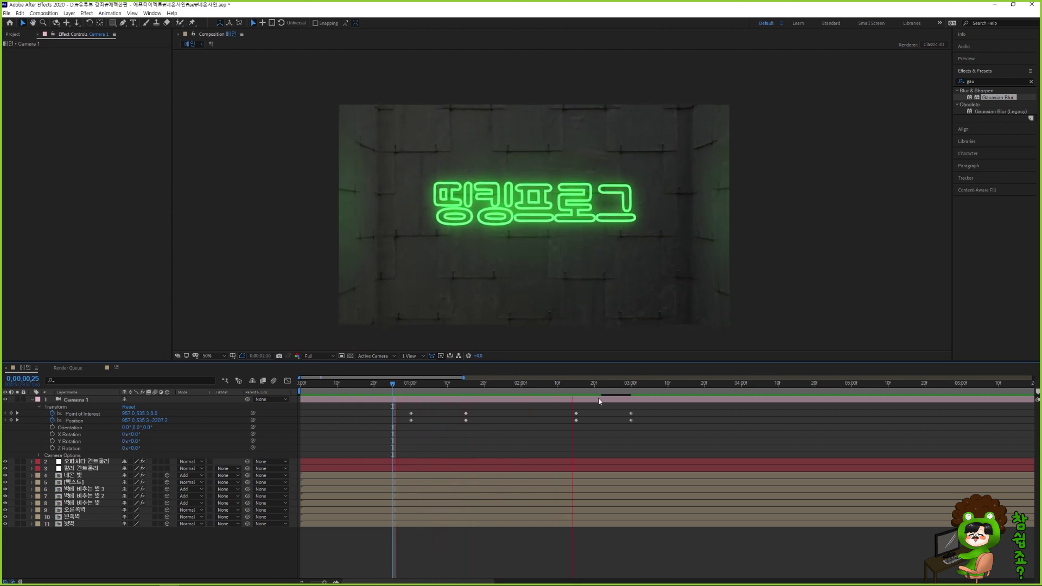
left_click(583, 386)
Copy Camera 1's Point of Interest and Position keyframes from 0;00;03;00 to 0;00;04;00 to hold the angled view
left_click_drag(591, 388, 674, 387)
left_click_drag(715, 387, 742, 388)
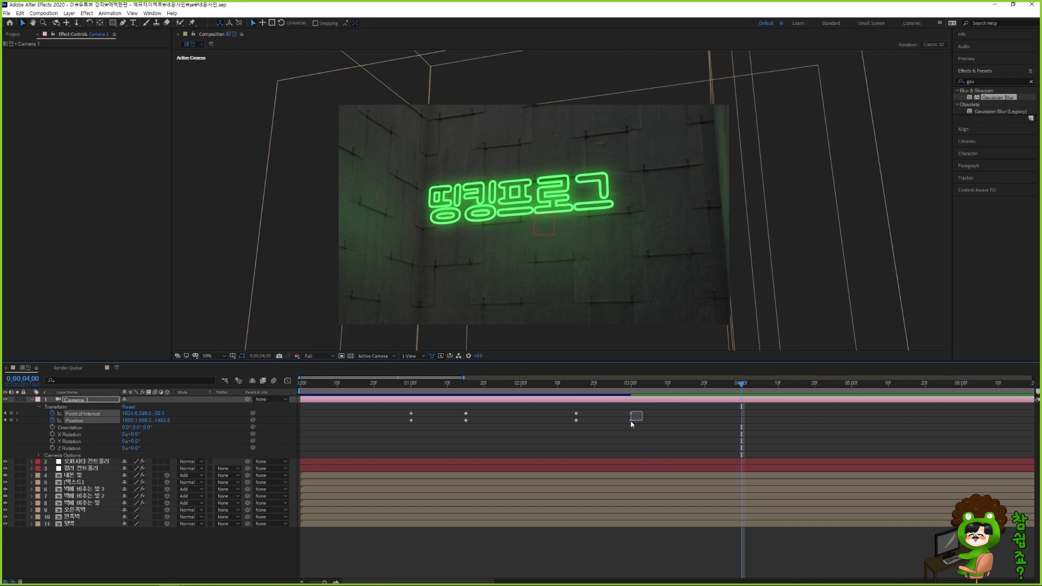
key("ctrl+v")
Orbit the camera to the sign's opposite side at 0;00;04;15 and copy that pose's keyframes to 0;00;05;15 as a hold
left_click_drag(728, 387, 804, 400)
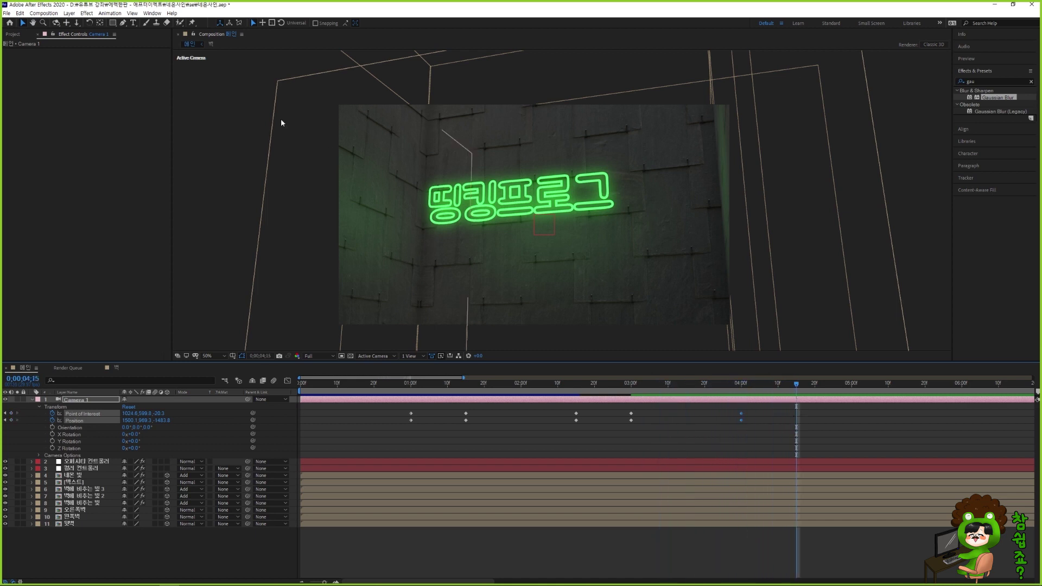
mouse_move(530, 210)
left_mouse_down()
mouse_move(519, 206)
mouse_move(542, 218)
left_mouse_up()
mouse_move(547, 222)
left_mouse_down()
mouse_move(575, 234)
mouse_move(546, 232)
mouse_move(537, 209)
left_mouse_up()
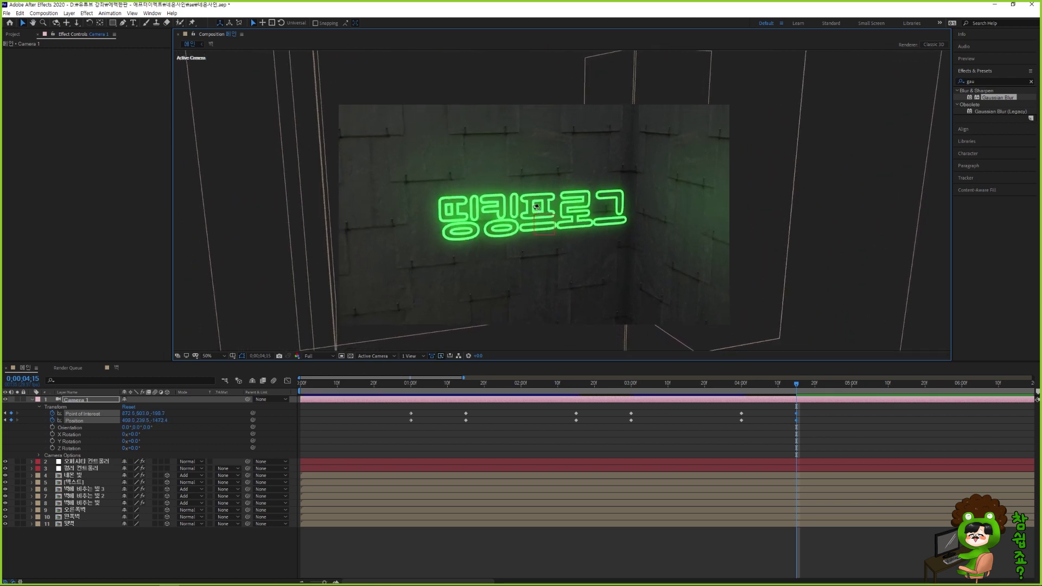
left_click_drag(405, 387, 798, 413)
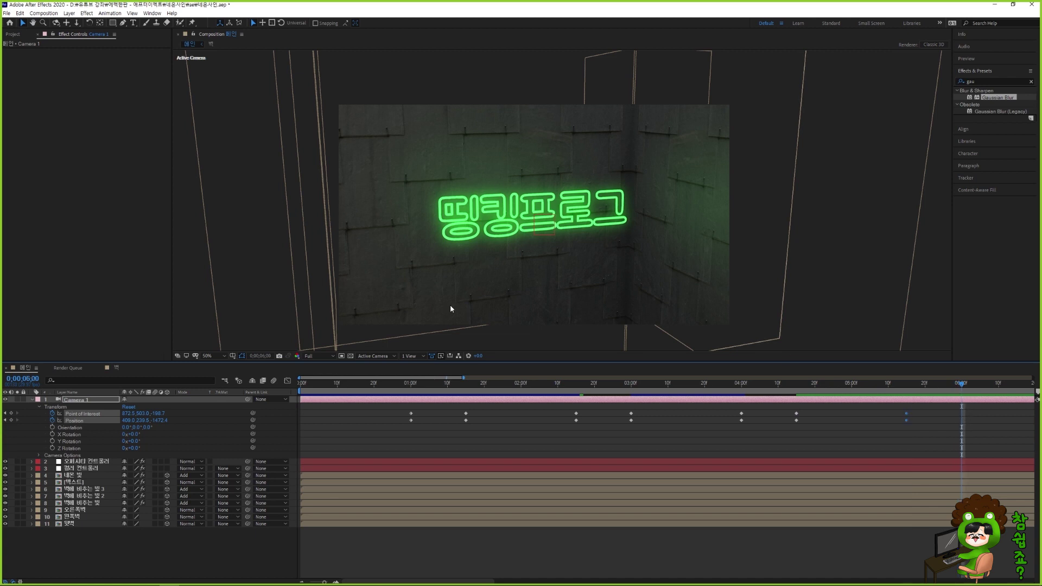
At 0;00;06;00, reset Camera 1's transform, move it closer to the sign at about Z -1751, and save the project
left_click(129, 408)
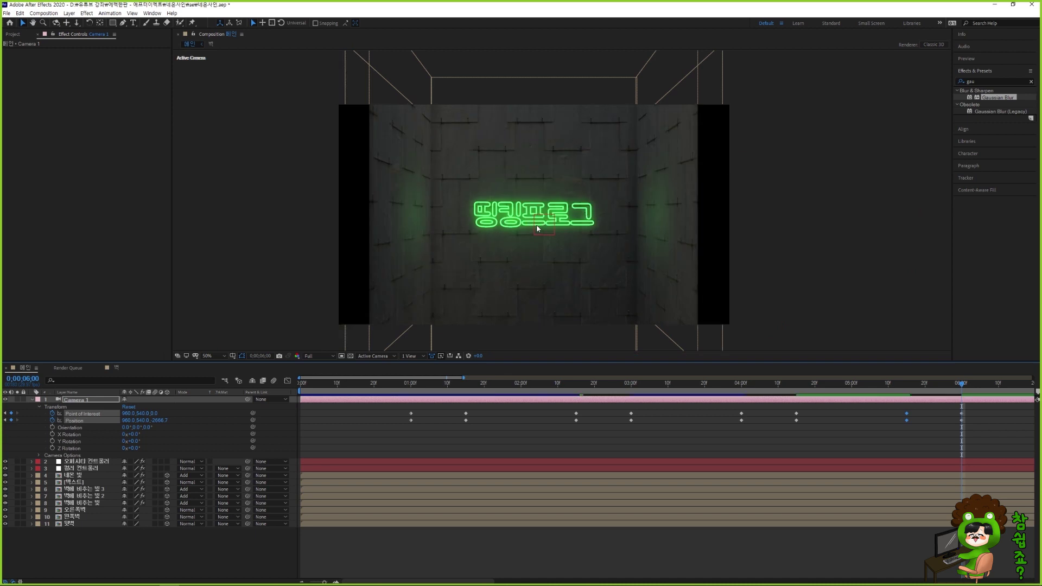
left_click_drag(541, 229, 542, 123)
left_click_drag(533, 207, 536, 215)
key("ctrl+s")
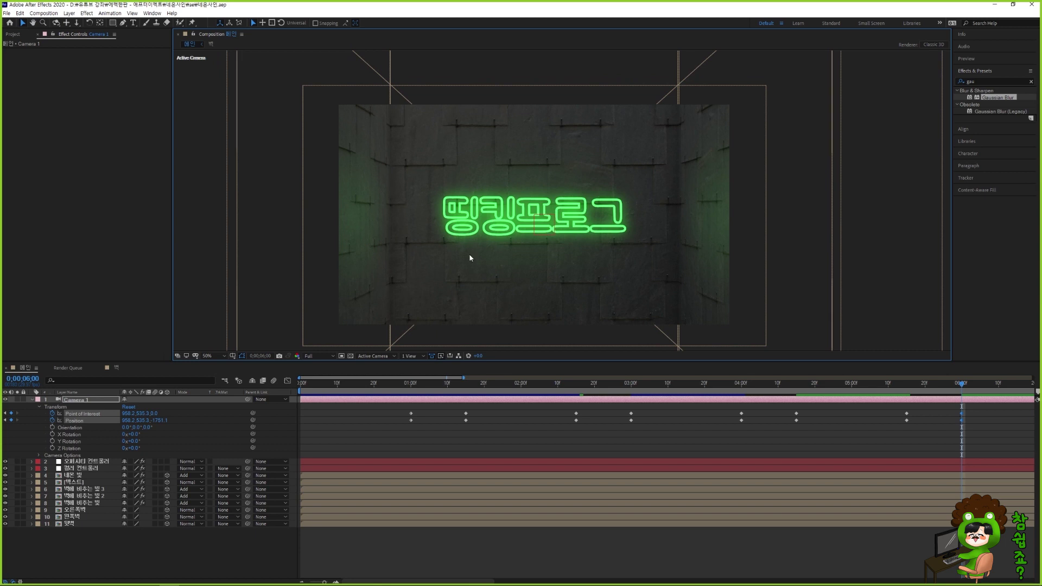
Play back the camera animation from 0;00;00;20 and apply Easy Ease to all of Camera 1's Point of Interest and Position keyframes
key("space")
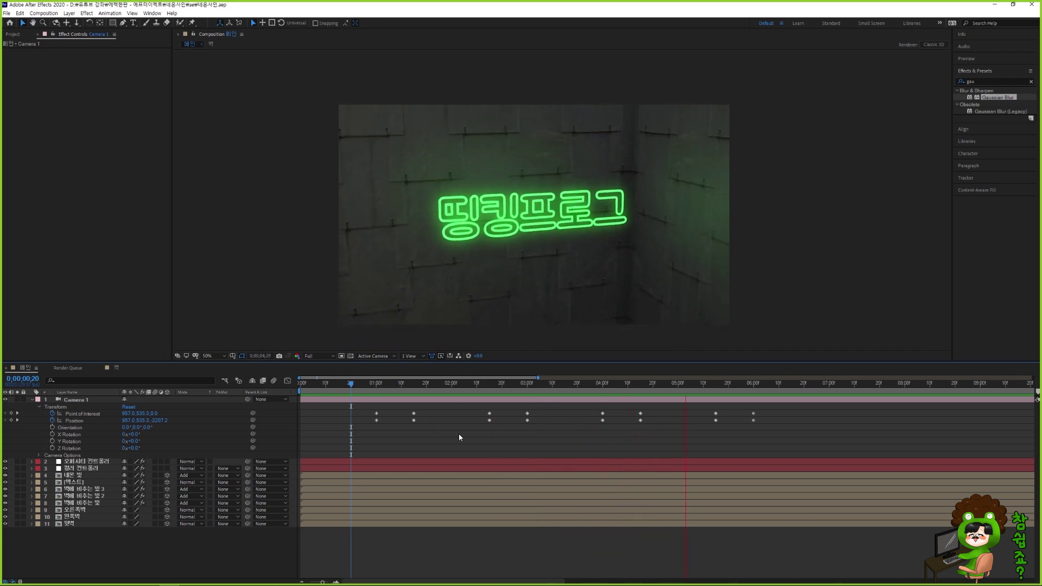
key("space")
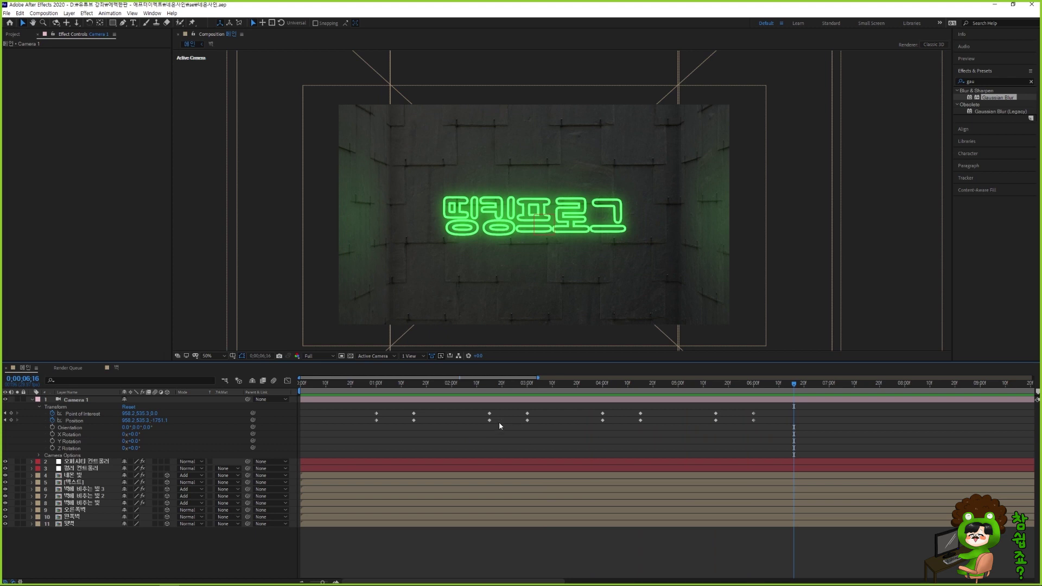
left_click_drag(770, 412, 375, 427)
key("F9")
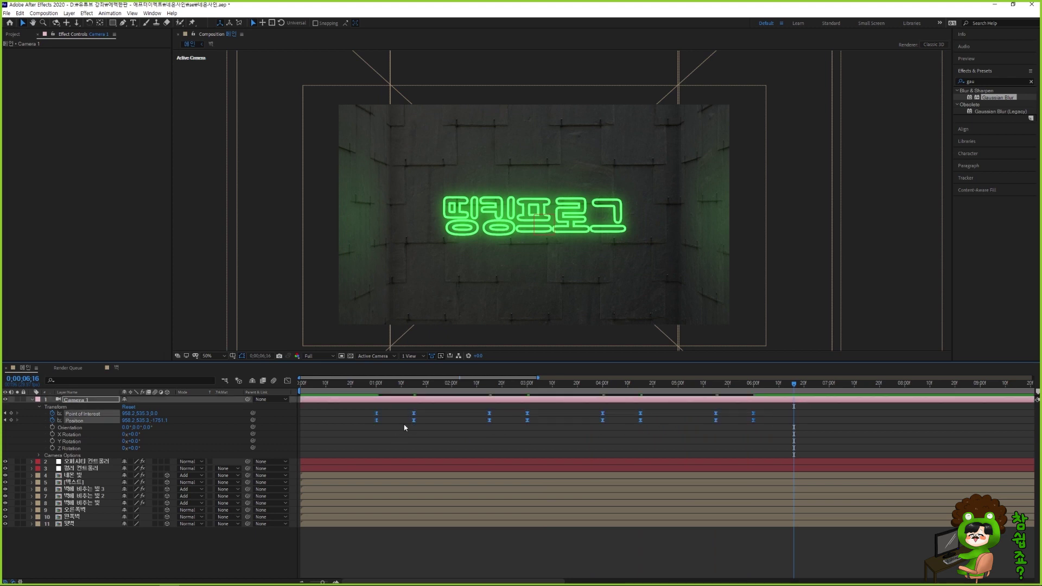
Show the speed graph for Camera 1's Point of Interest and Position and select all their keyframes in it
left_click(288, 381)
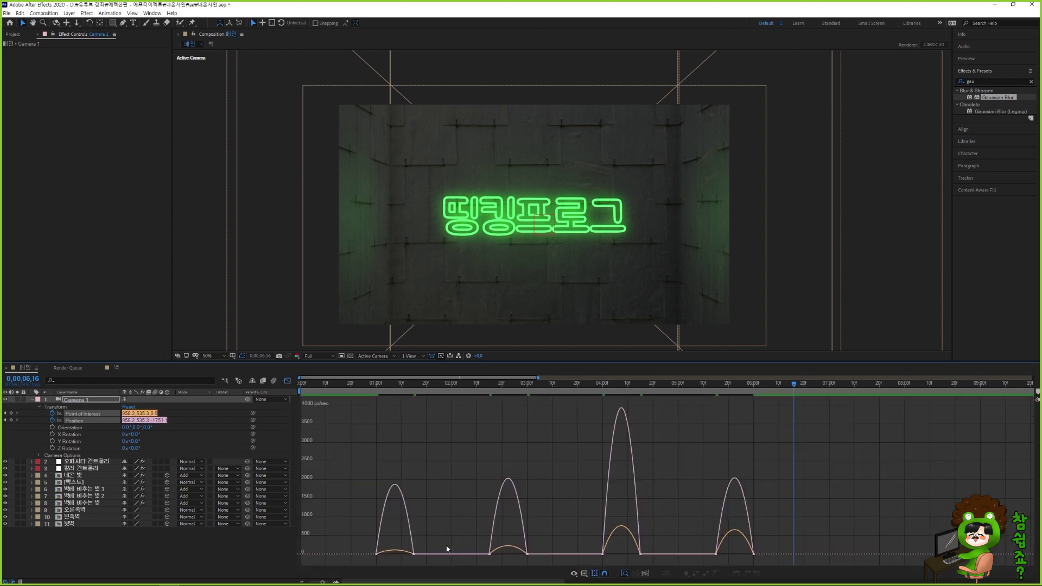
left_click_drag(793, 537, 361, 559)
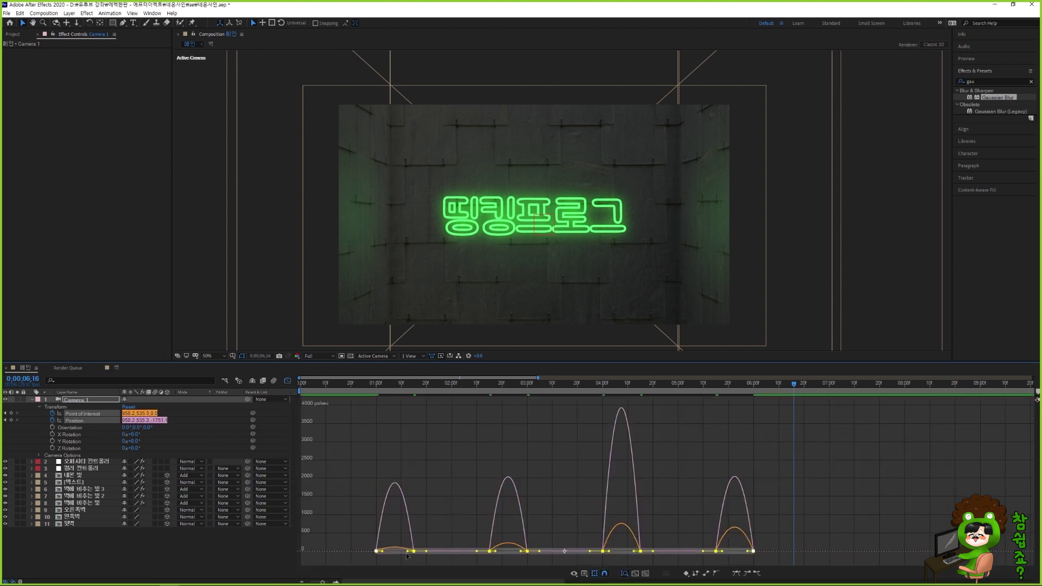